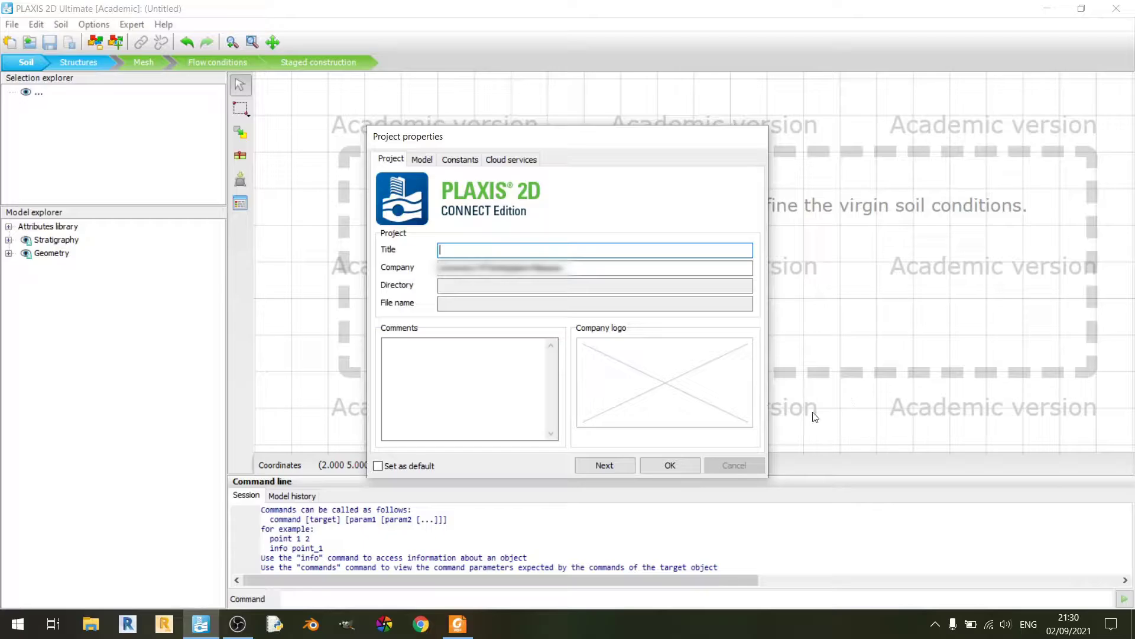
# Step: Switch to the tutorial PDF in Foxit Reader and review the objectives and geometry figure of the tunnel construction chapter
pyautogui.click(451, 634)
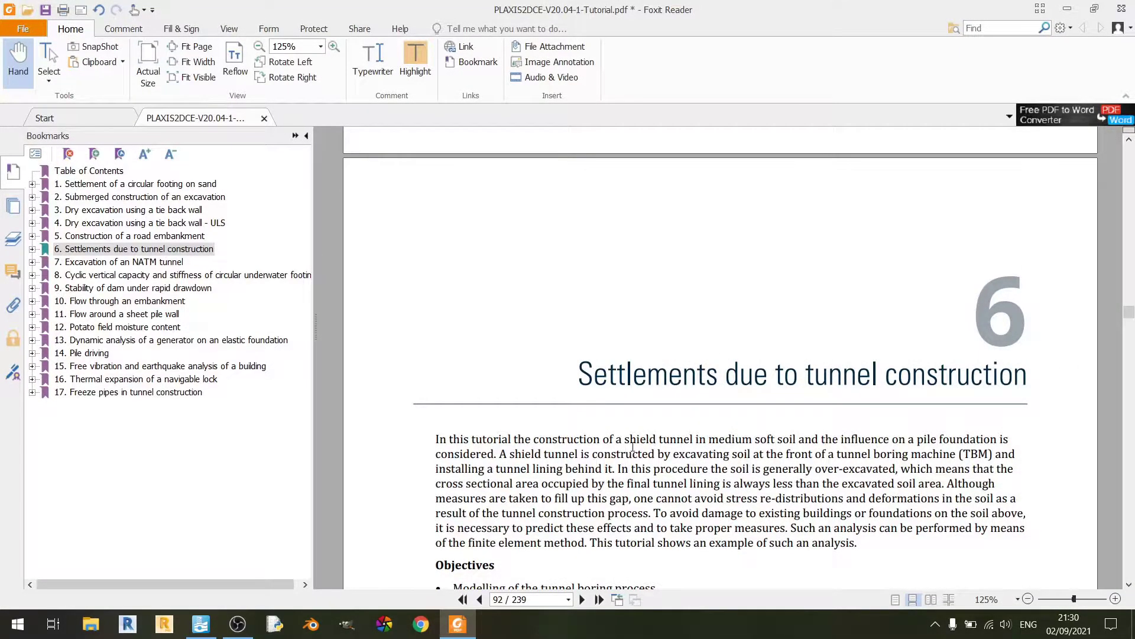
pyautogui.scroll(-3, 633, 445)
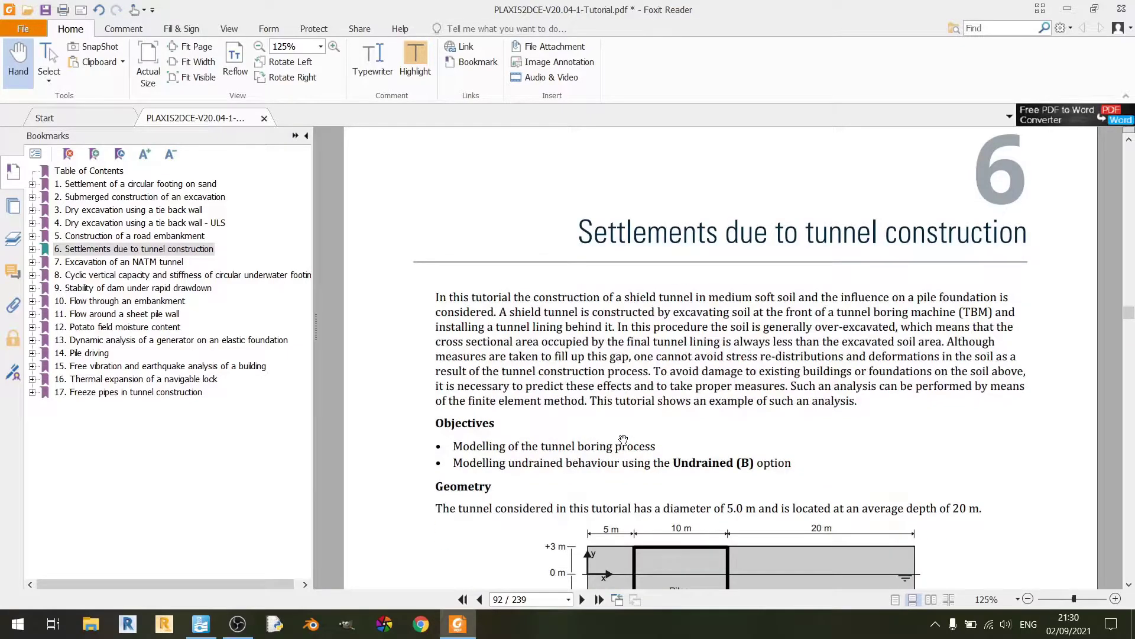
pyautogui.scroll(-2, 621, 414)
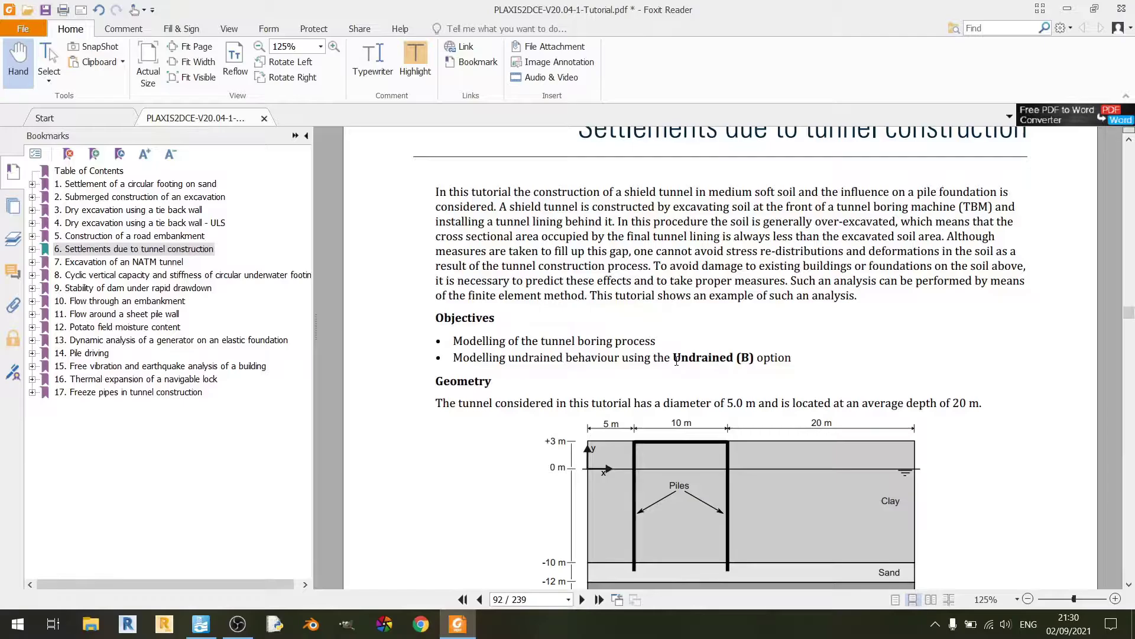
pyautogui.moveTo(668, 360); pyautogui.dragTo(755, 360)
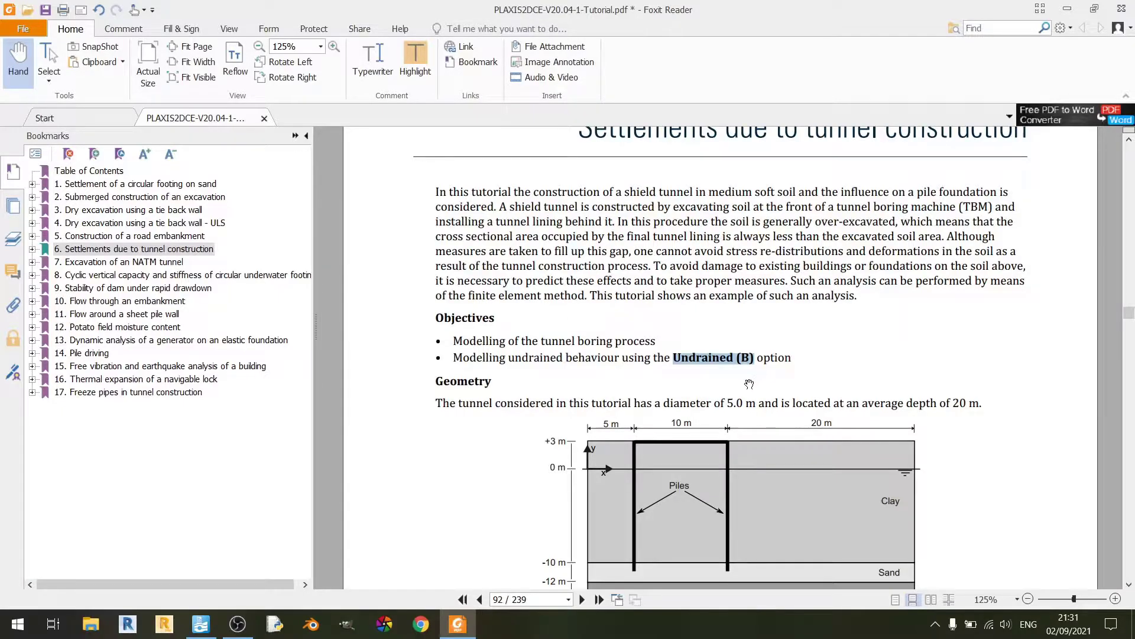
pyautogui.scroll(1, 854, 395)
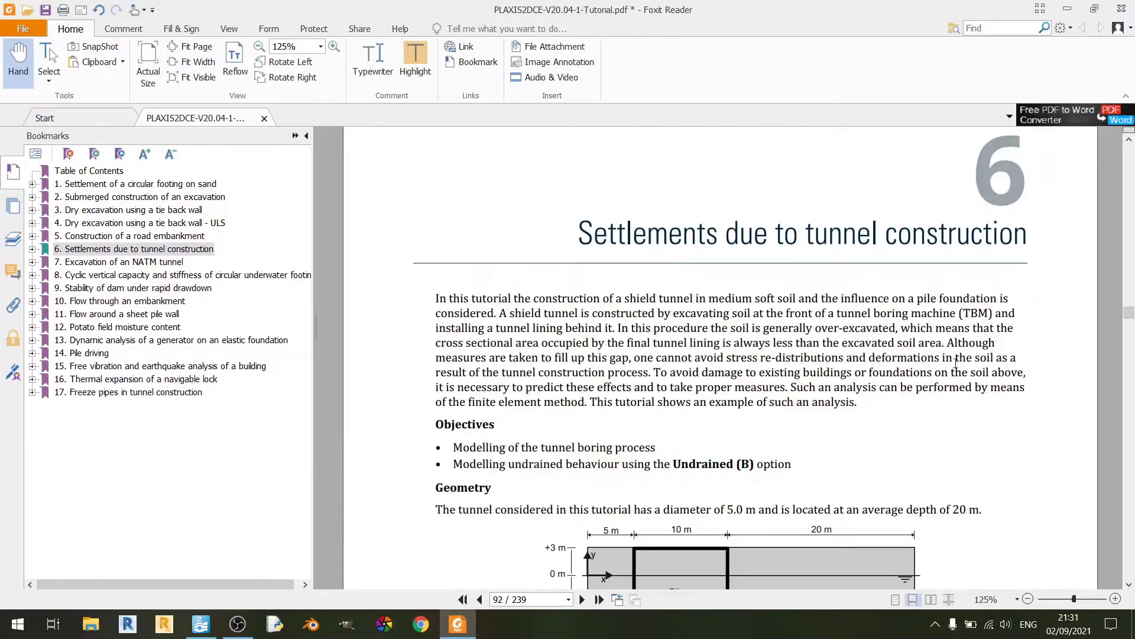
pyautogui.scroll(-6, 666, 370)
pyautogui.scroll(2, 627, 343)
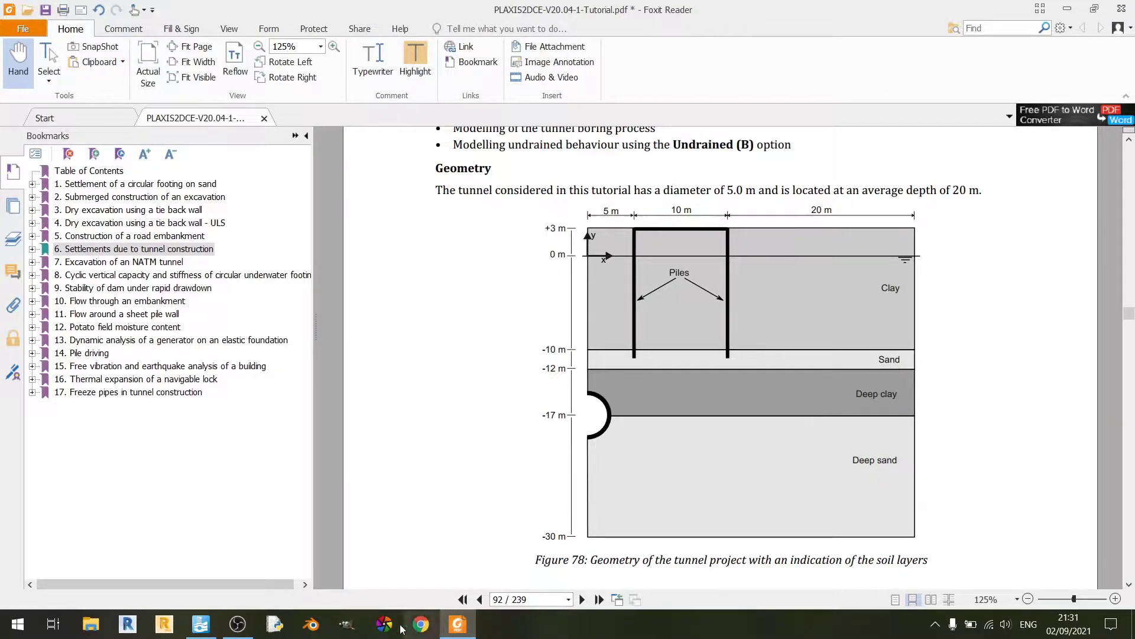
# Step: Return to PLAXIS 2D and title the project "Settlement due to tunnel excavation tutorial"
pyautogui.click(202, 625)
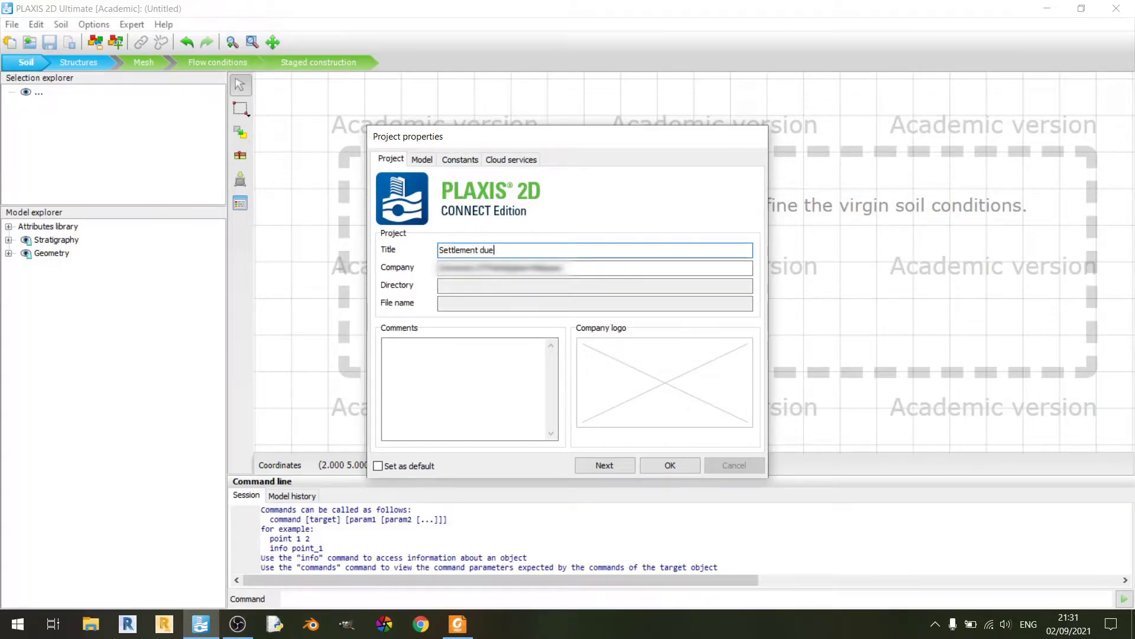
pyautogui.write('to')
pyautogui.write(' tunnel ex')
pyautogui.write('cavation (NATM)')
# Step: Check the model type and contour limits in section 6.1 of the tutorial PDF, and set the contour's x max to 35 m in PLAXIS 2D
pyautogui.click(423, 159)
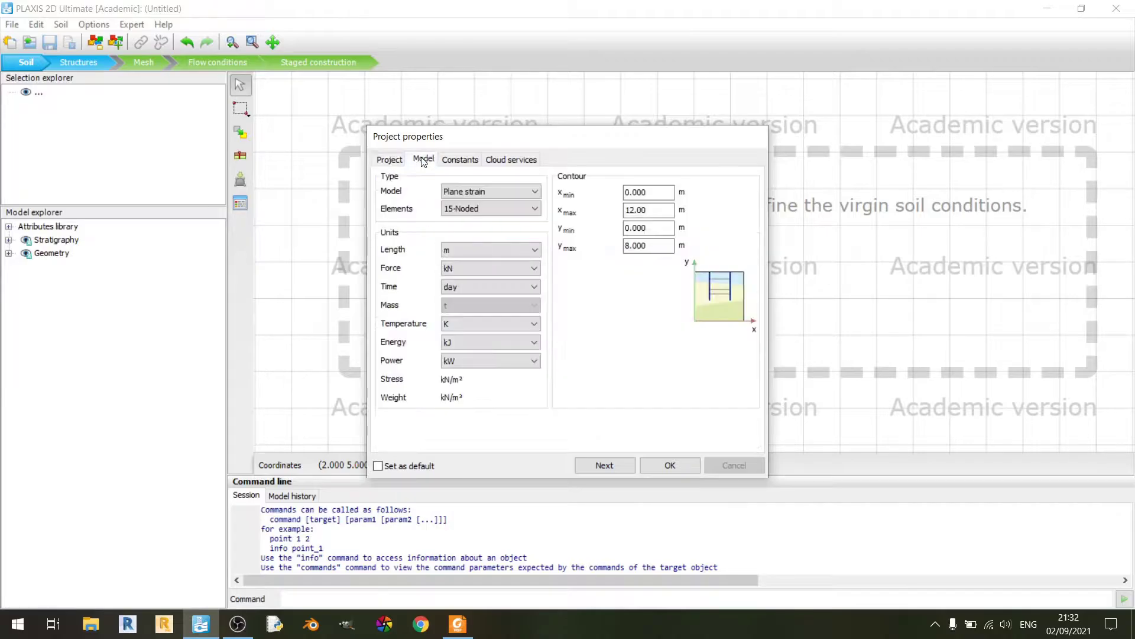
pyautogui.click(457, 624)
pyautogui.scroll(-10, 603, 475)
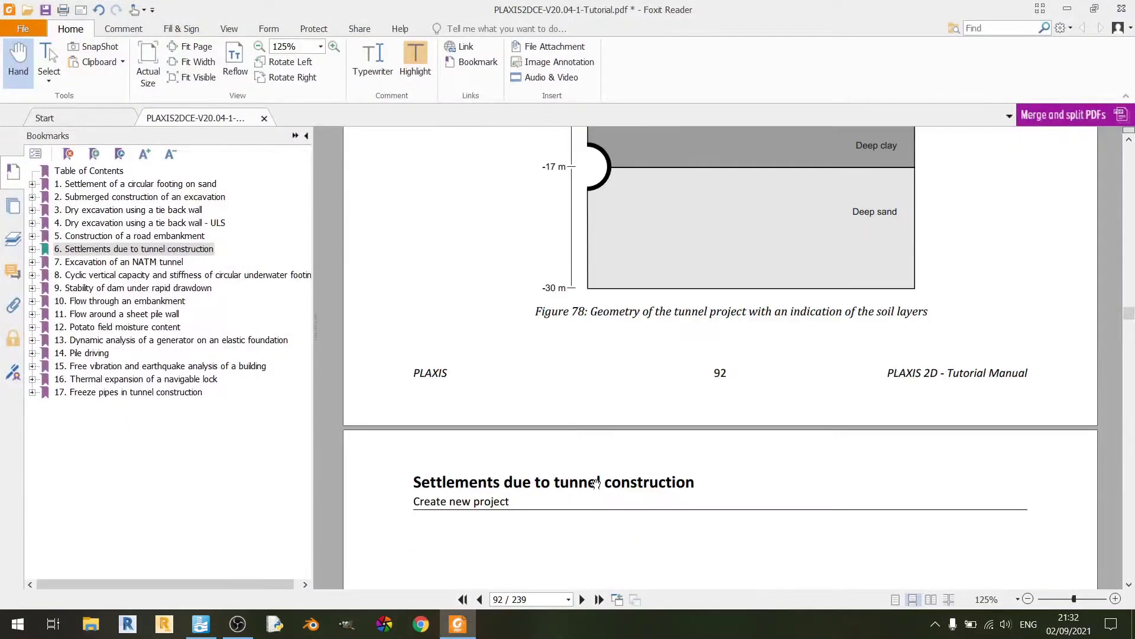
pyautogui.scroll(1, 604, 474)
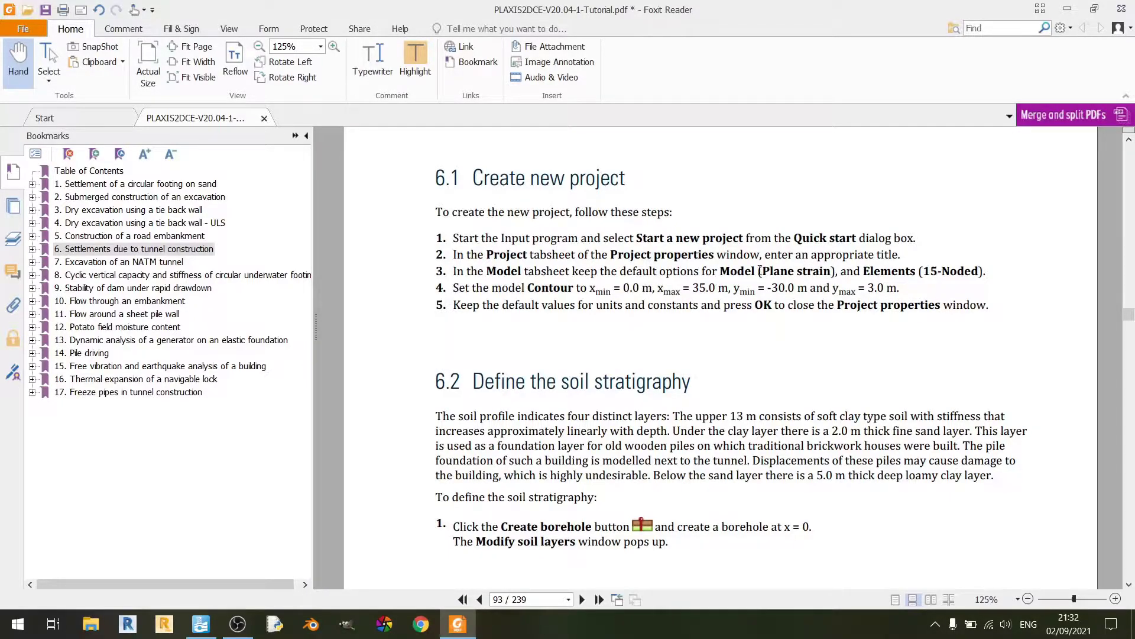
pyautogui.moveTo(760, 270); pyautogui.dragTo(841, 273)
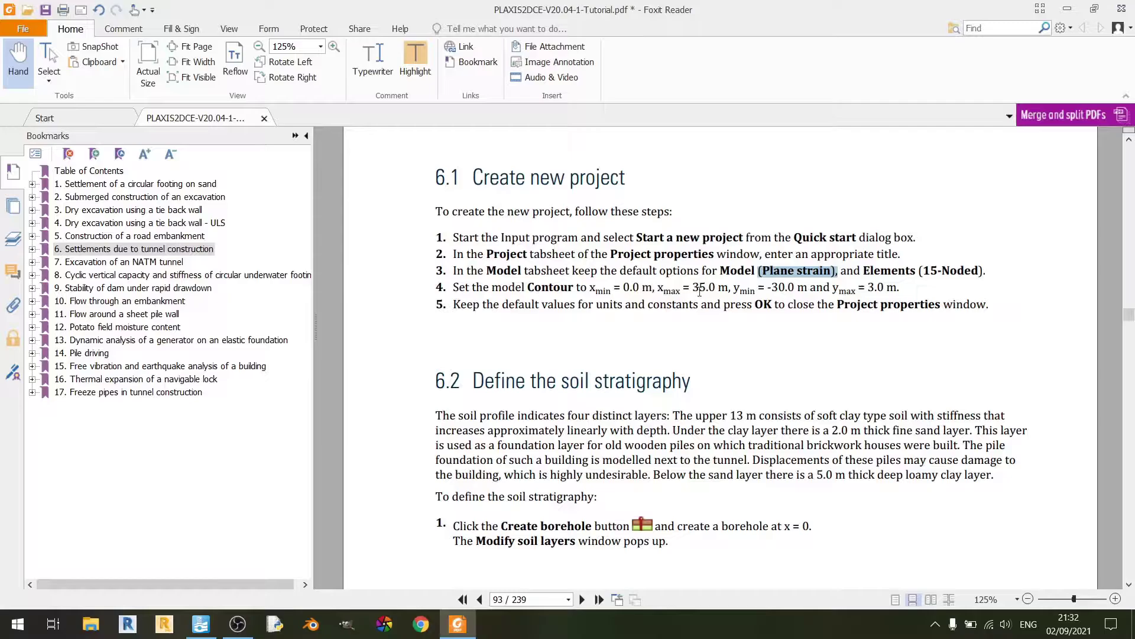
pyautogui.click(458, 624)
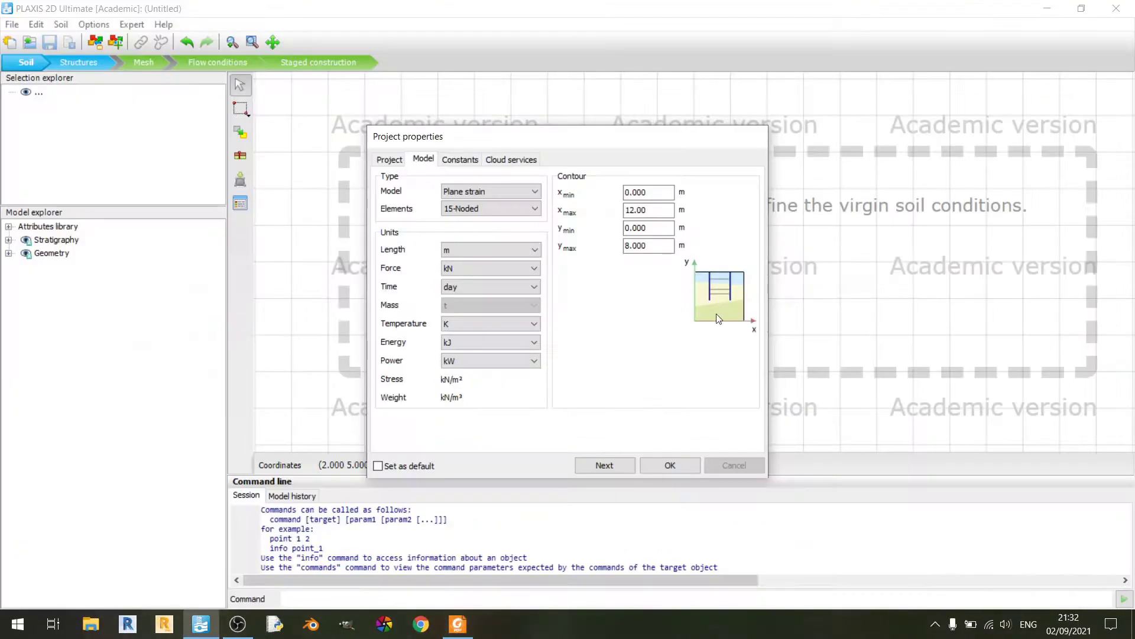
pyautogui.click(657, 206)
pyautogui.doubleClick(657, 205)
pyautogui.write('35')
pyautogui.press('Tab')
# Step: Check the vertical limits in the tutorial PDF, and set the contour's y min to -30 m and y max to 3 m
pyautogui.click(663, 228)
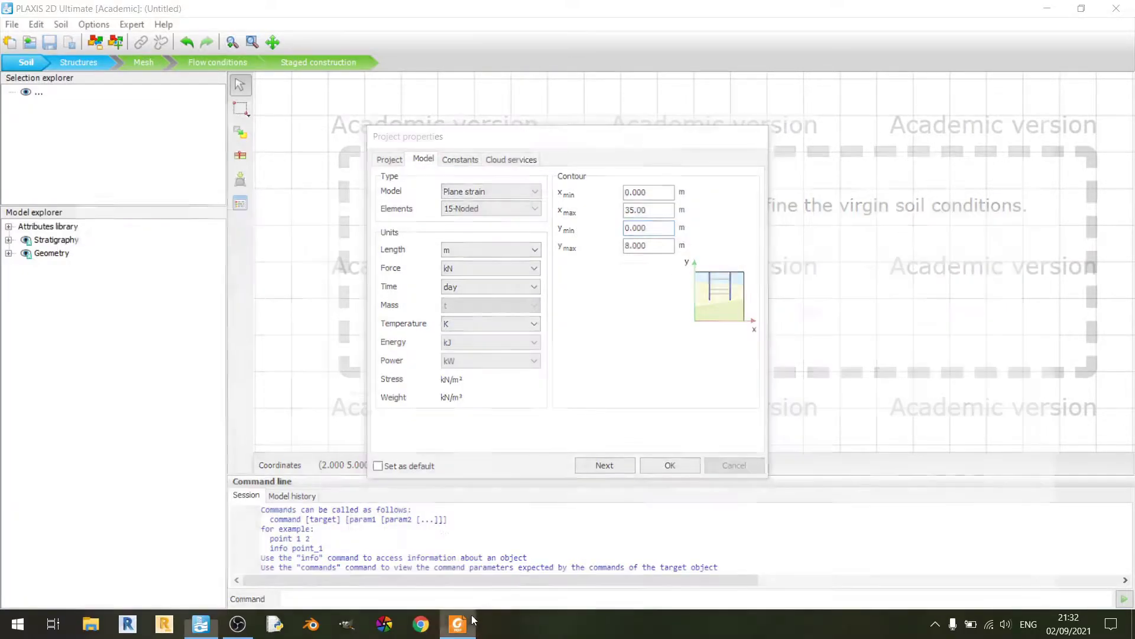
pyautogui.click(459, 623)
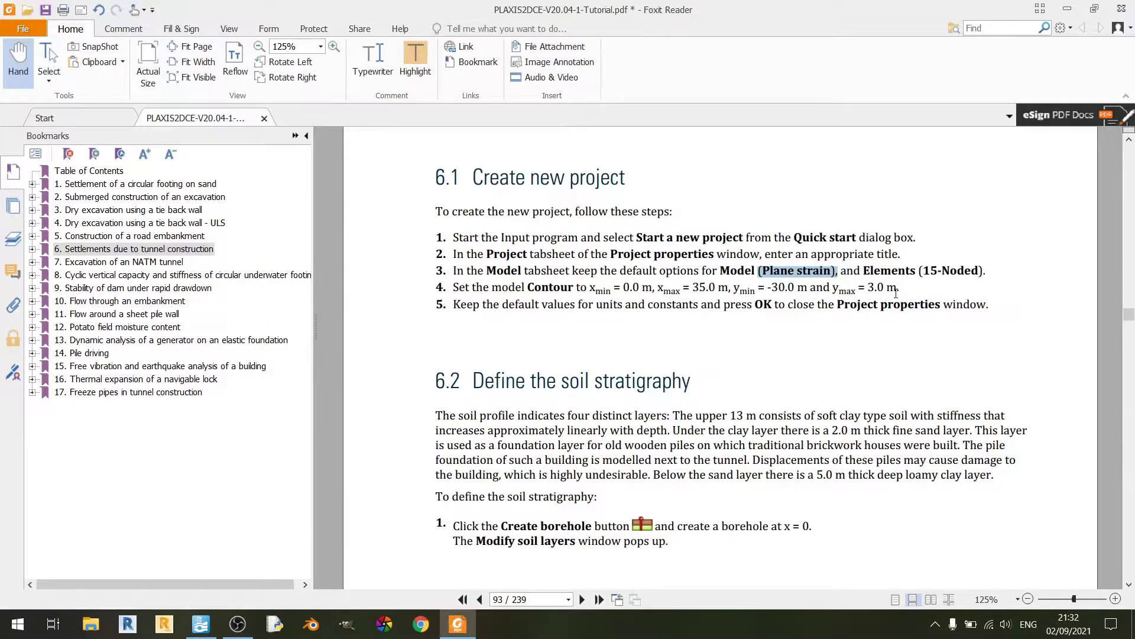
pyautogui.click(459, 624)
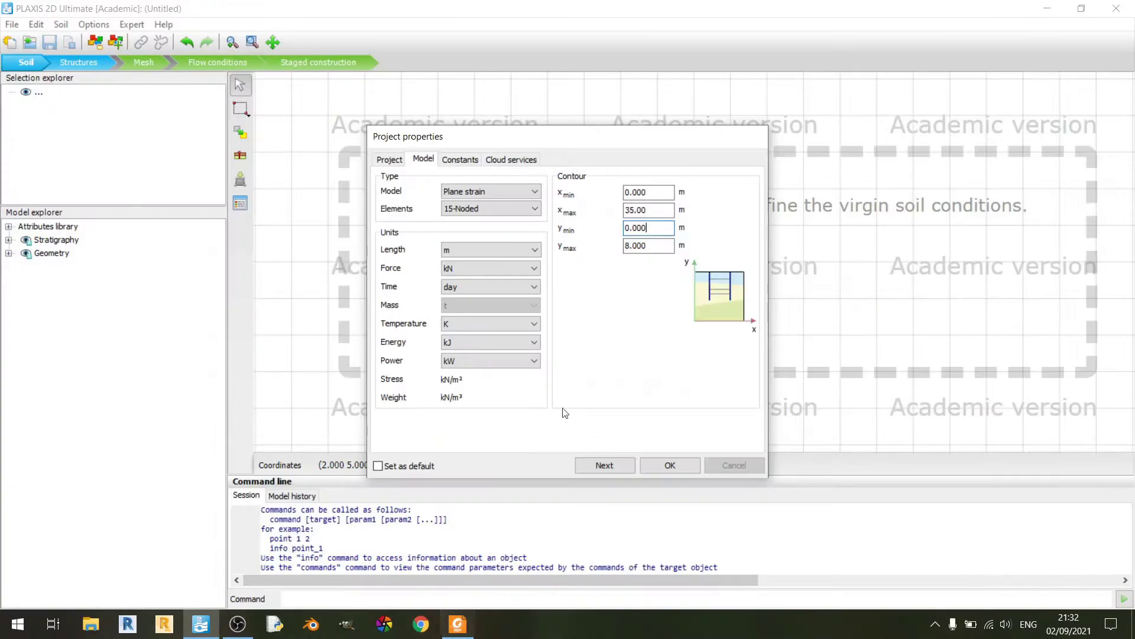
pyautogui.moveTo(647, 228); pyautogui.dragTo(583, 233)
pyautogui.write('-30')
pyautogui.moveTo(659, 247); pyautogui.dragTo(571, 245)
pyautogui.write('3')
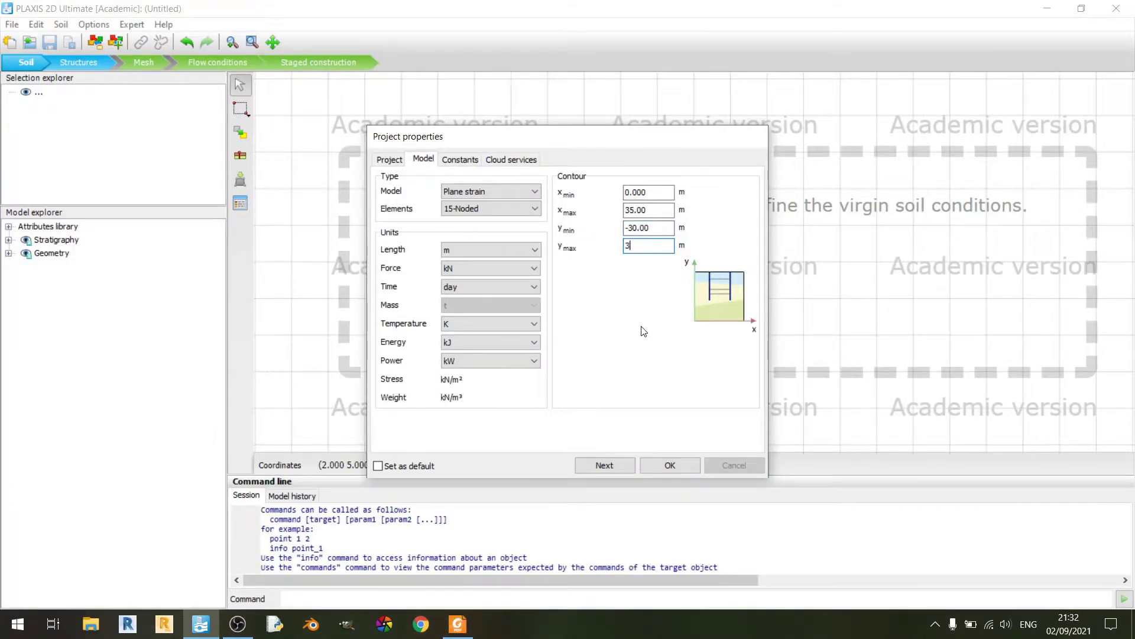
# Step: Compare the model contour limits with the geometry figure and the project creation instructions in the tutorial PDF
pyautogui.hotkey('alt', 'Tab')
pyautogui.scroll(-1, 771, 368)
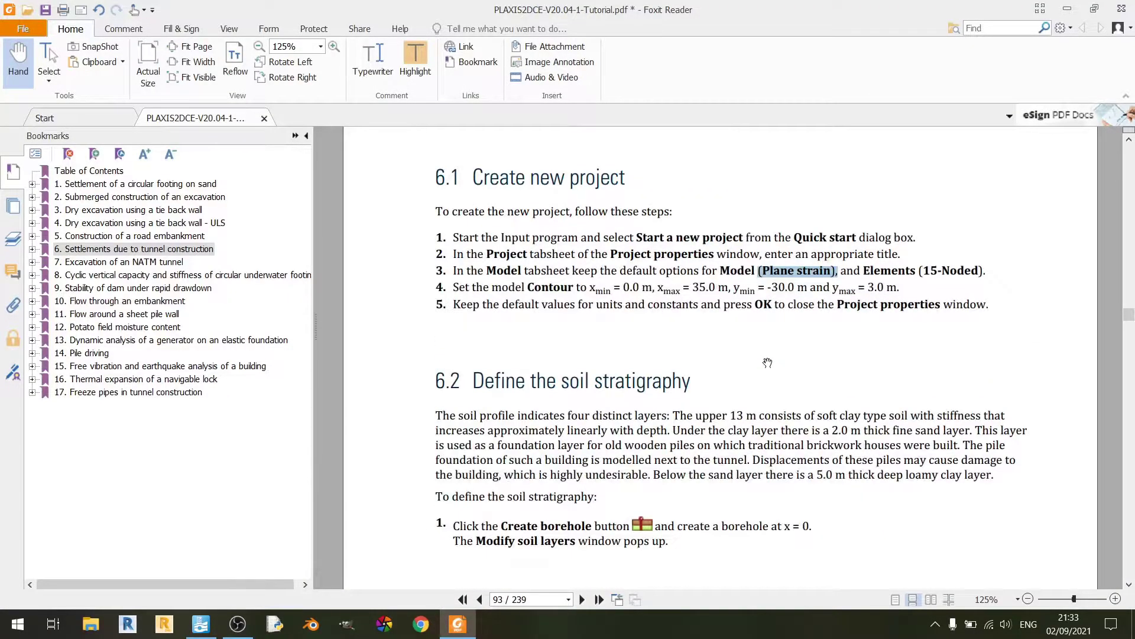
pyautogui.scroll(10, 768, 363)
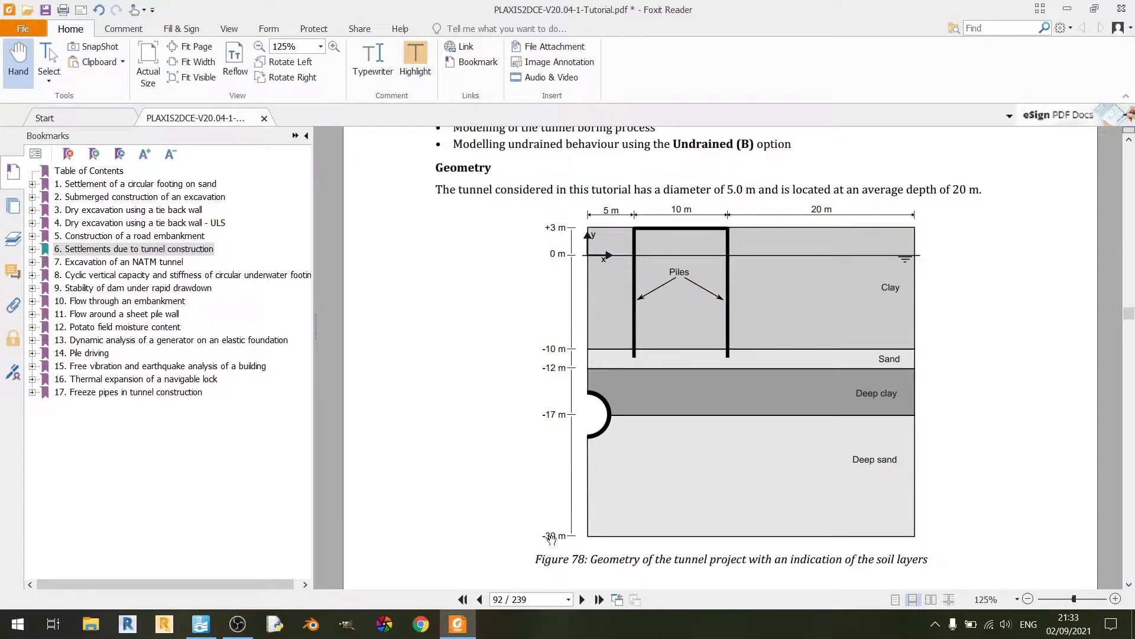
pyautogui.hotkey('alt', 'Tab')
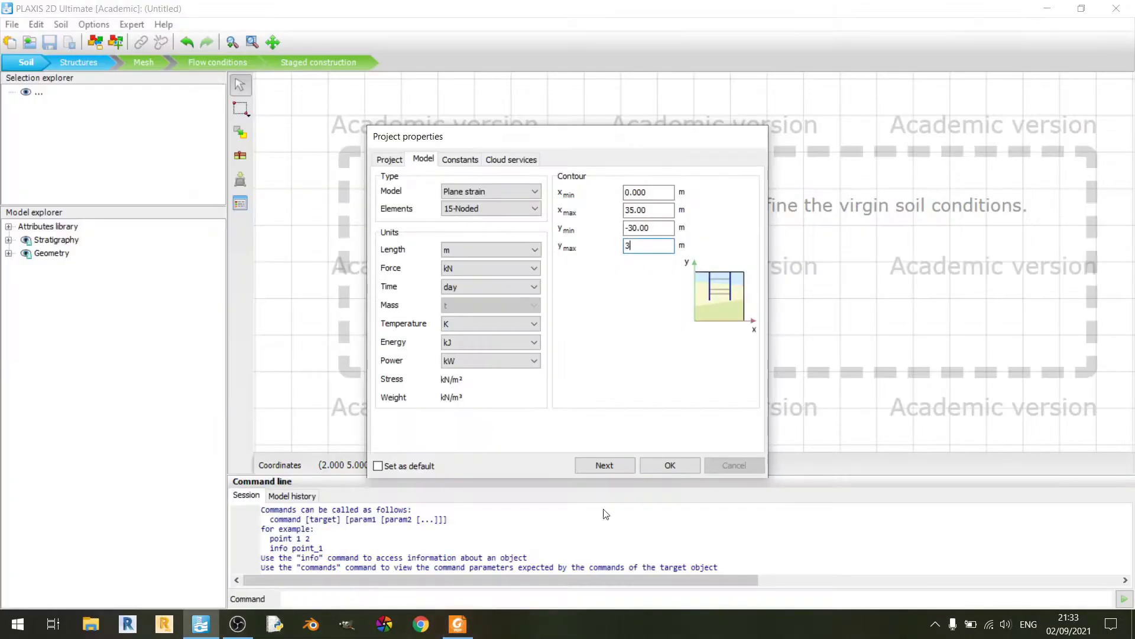
pyautogui.click(649, 227)
pyautogui.hotkey('alt', 'Tab')
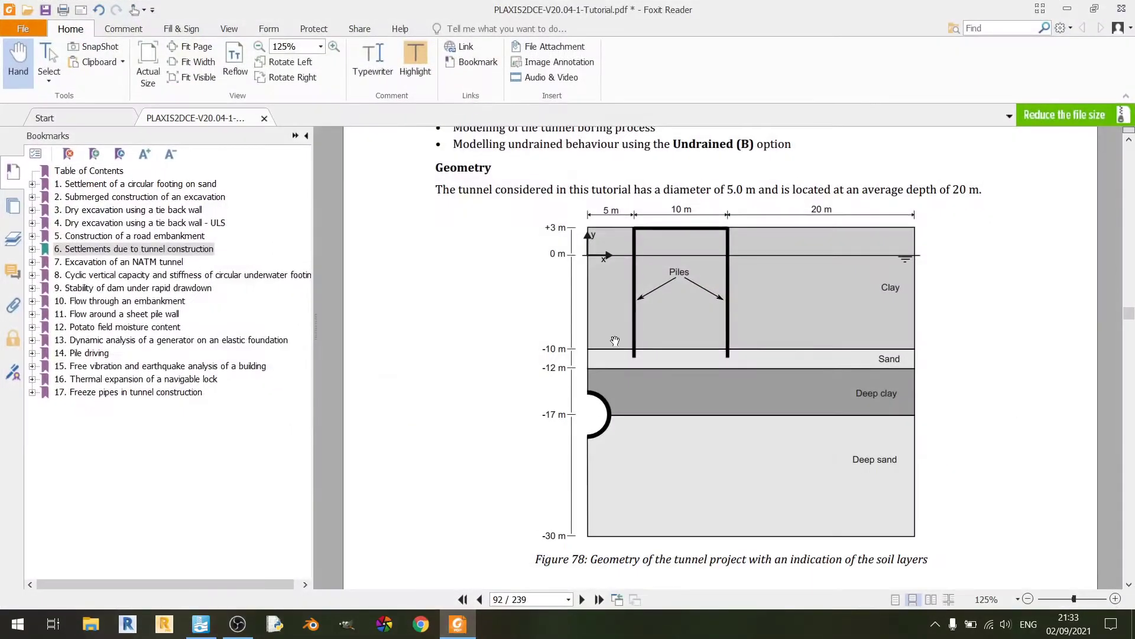
pyautogui.click(467, 632)
pyautogui.moveTo(671, 246); pyautogui.dragTo(628, 258)
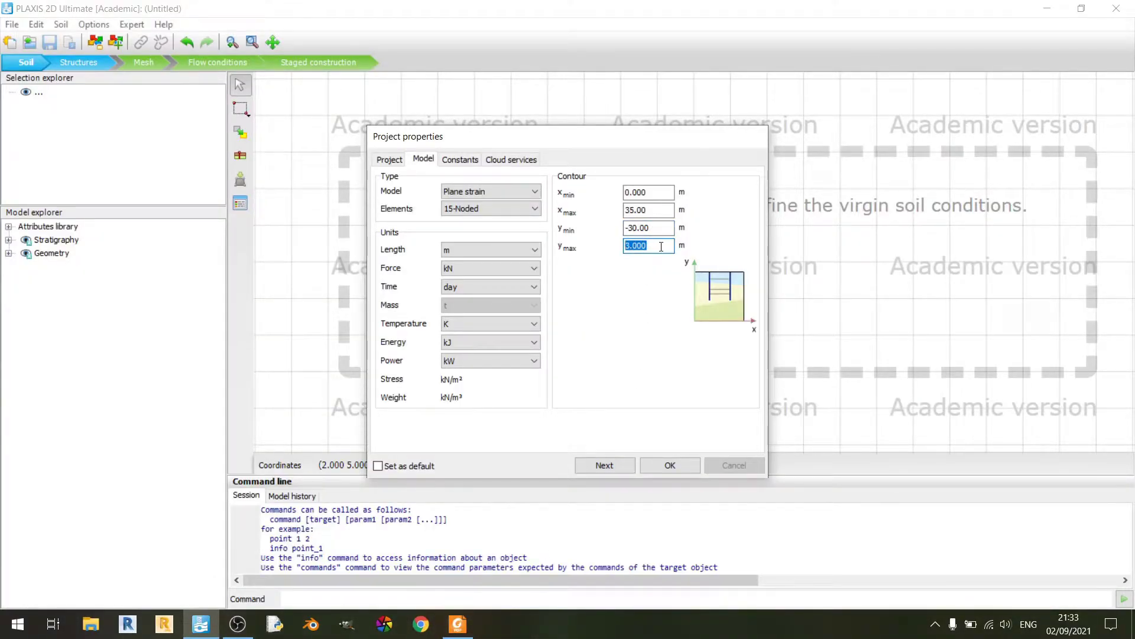
pyautogui.click(458, 624)
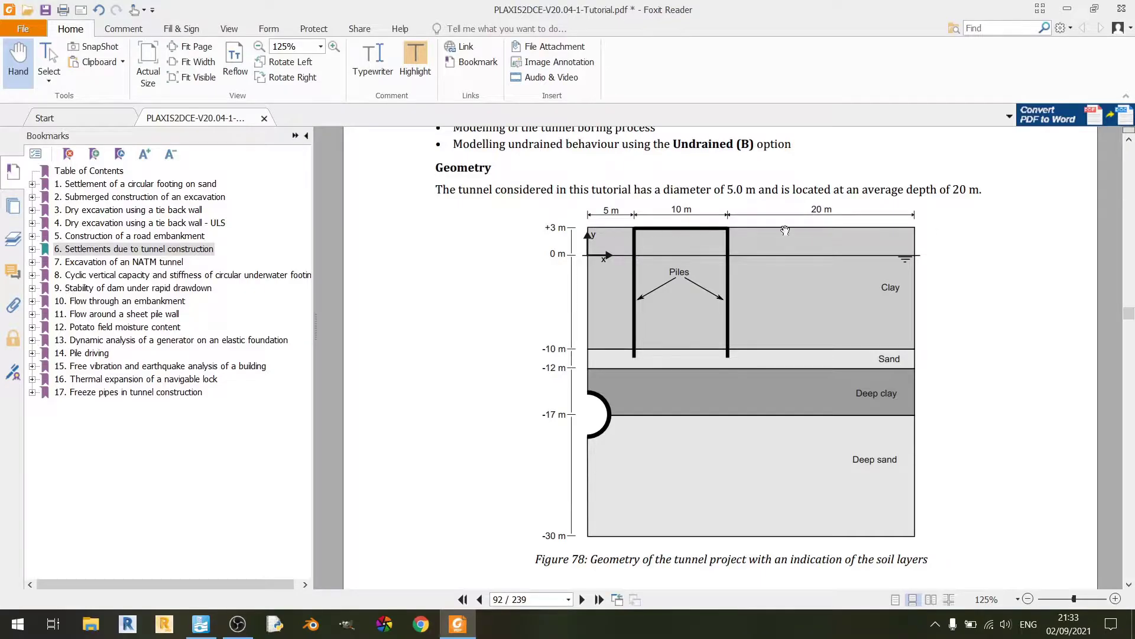
pyautogui.scroll(-5, 1046, 308)
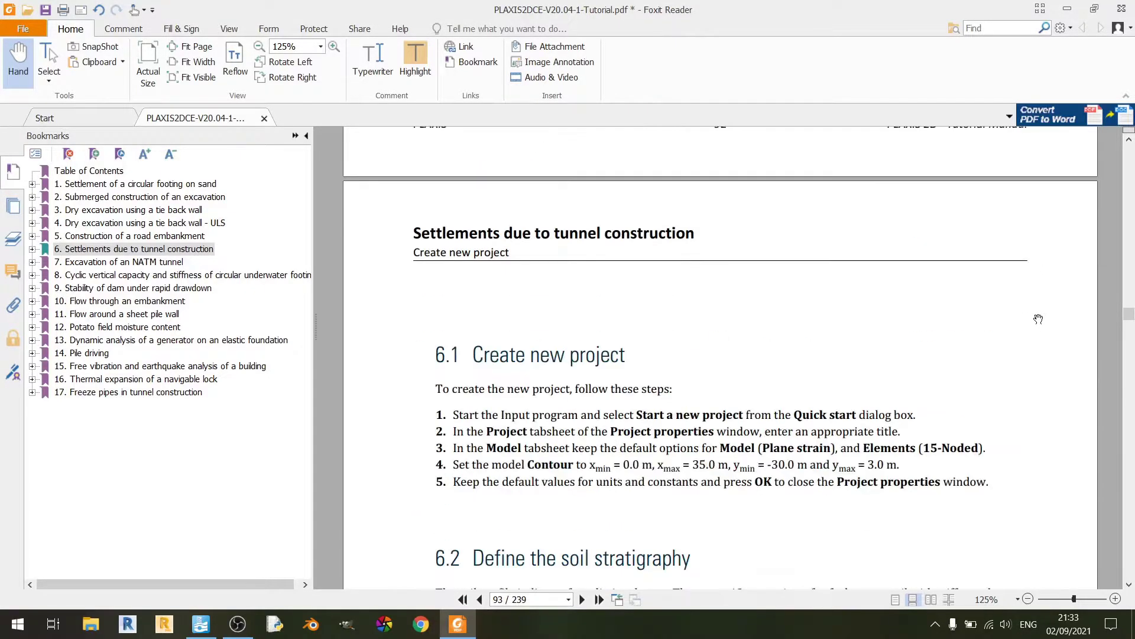
pyautogui.scroll(-4, 1038, 318)
# Step: Set the unit weight of water to 9.81 kN/m³ in PLAXIS 2D and accept the project properties
pyautogui.hotkey('alt', 'Tab')
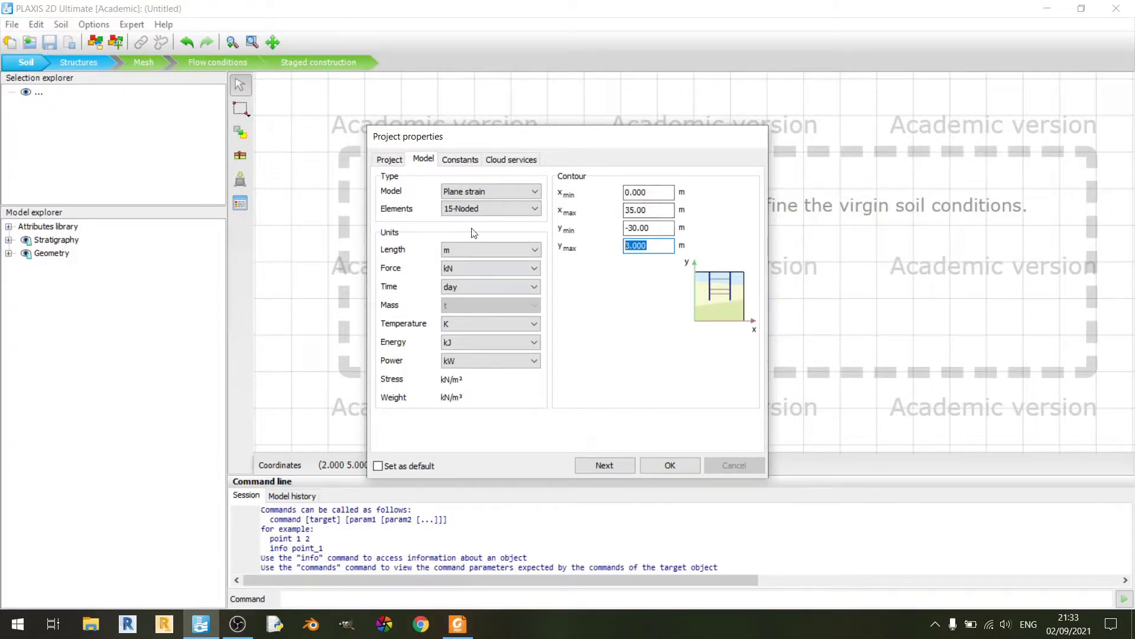
pyautogui.click(462, 160)
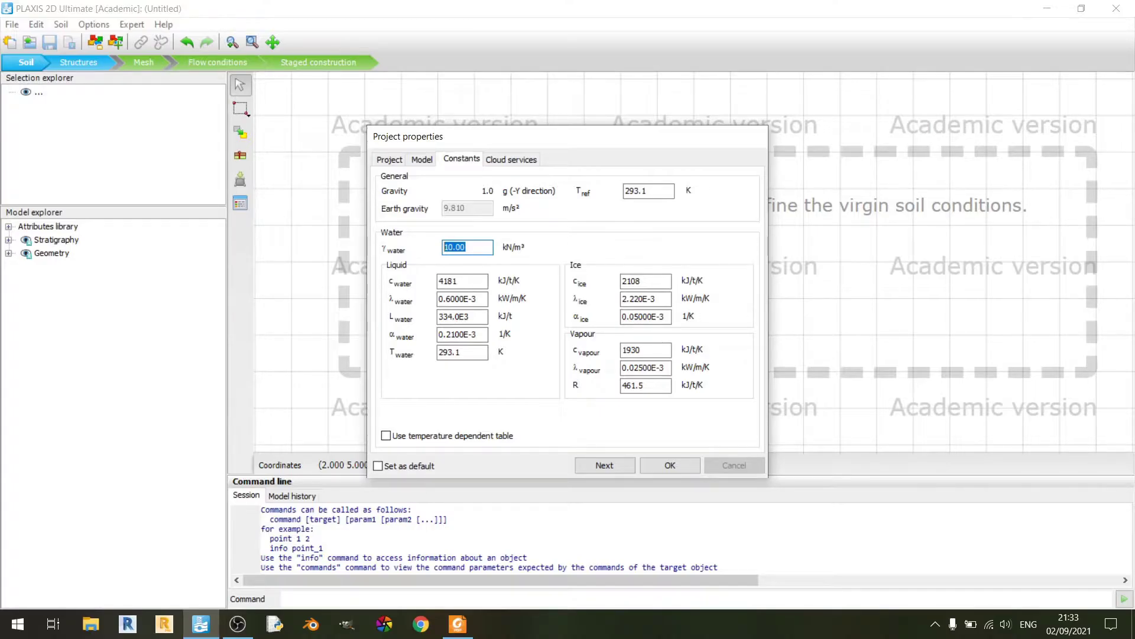
pyautogui.write('9.81')
pyautogui.click(524, 166)
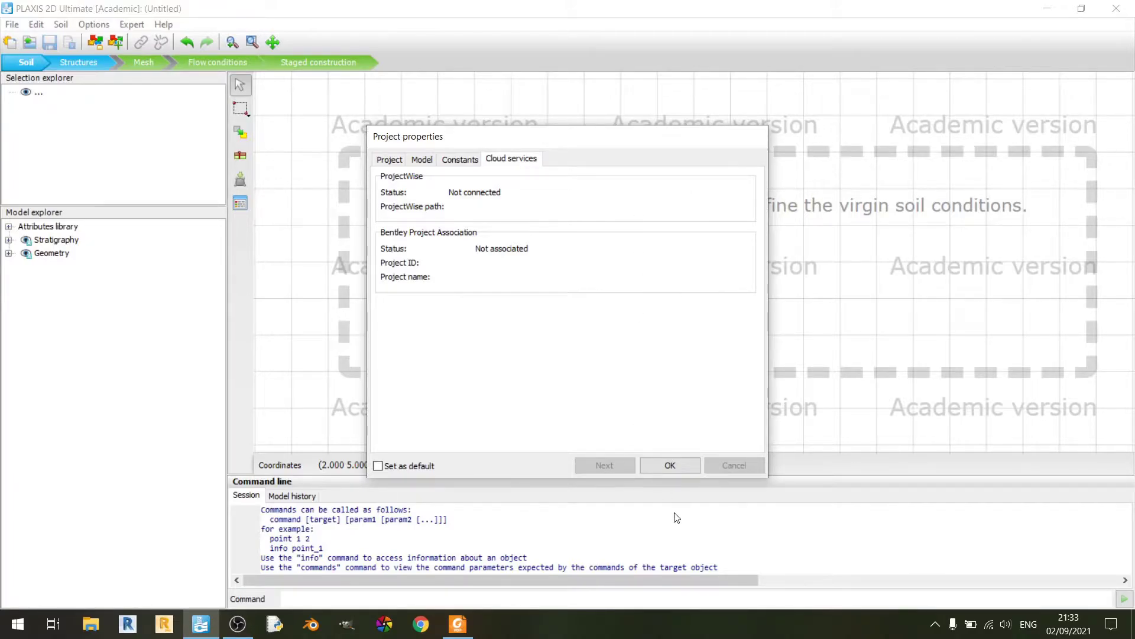
pyautogui.click(680, 467)
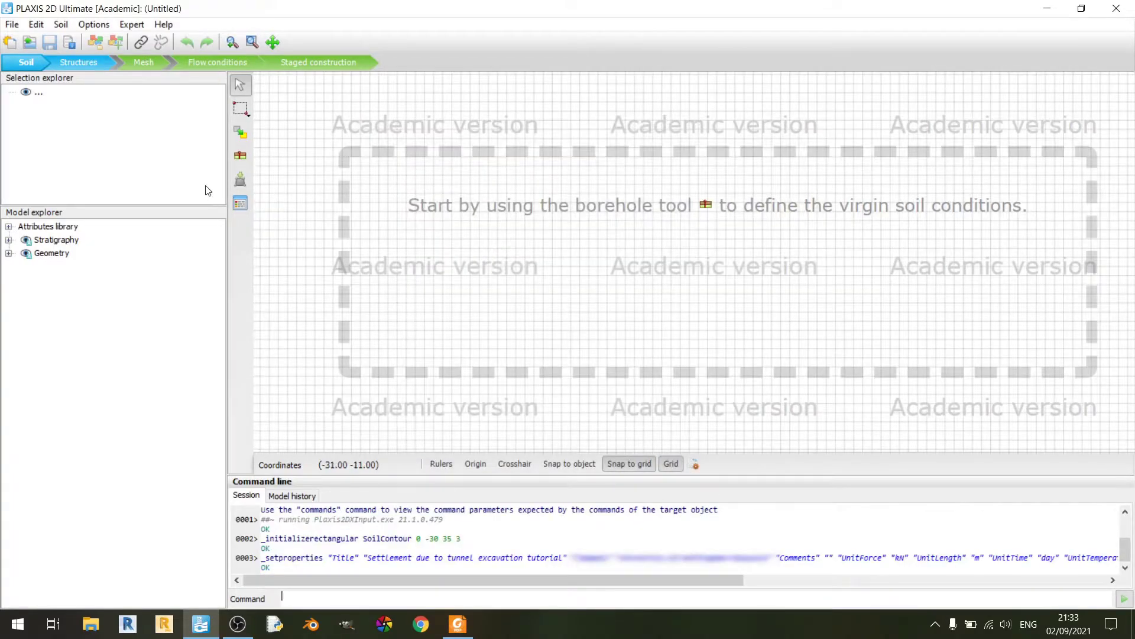
# Step: Look up the borehole location in section 6.2 of the tutorial PDF and create a borehole at x = 0 in PLAXIS 2D
pyautogui.click(457, 624)
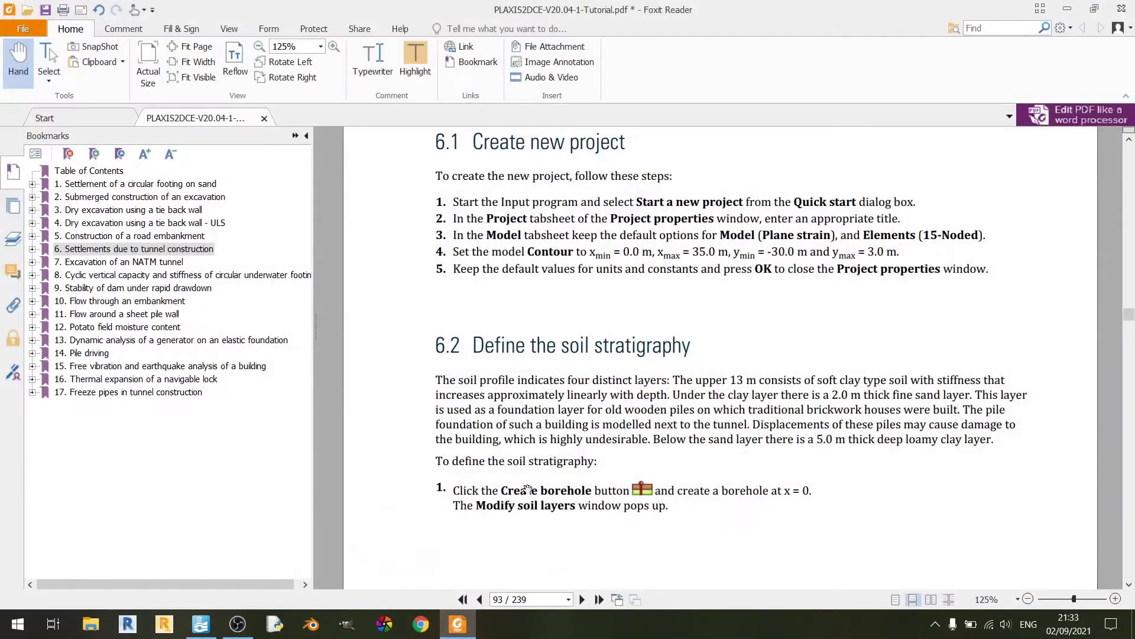
pyautogui.scroll(-3, 528, 489)
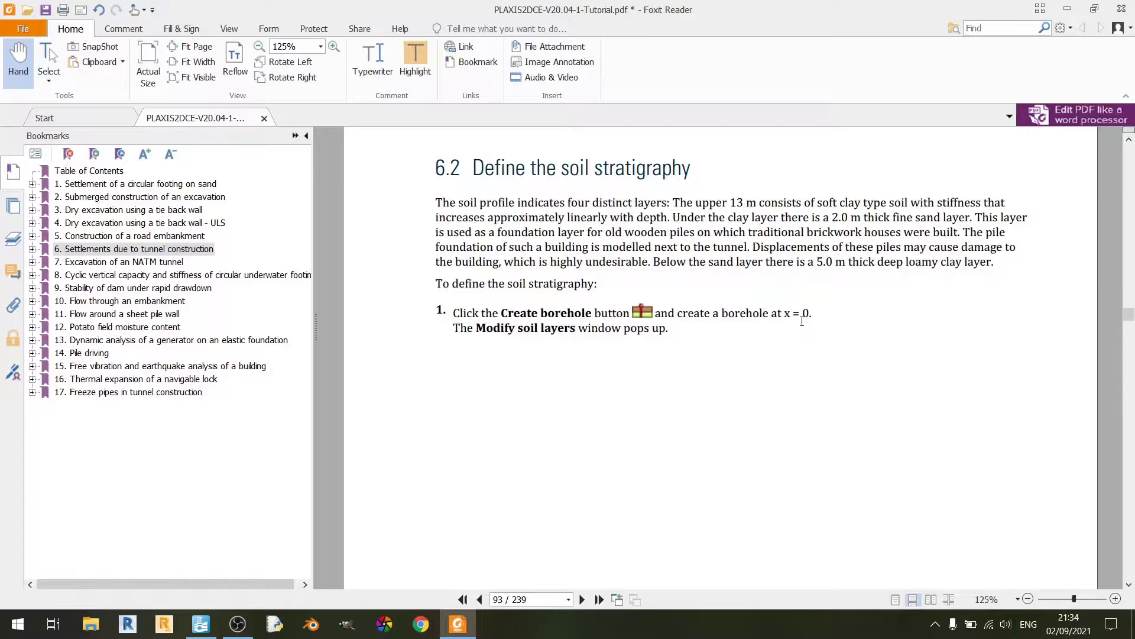
pyautogui.click(457, 624)
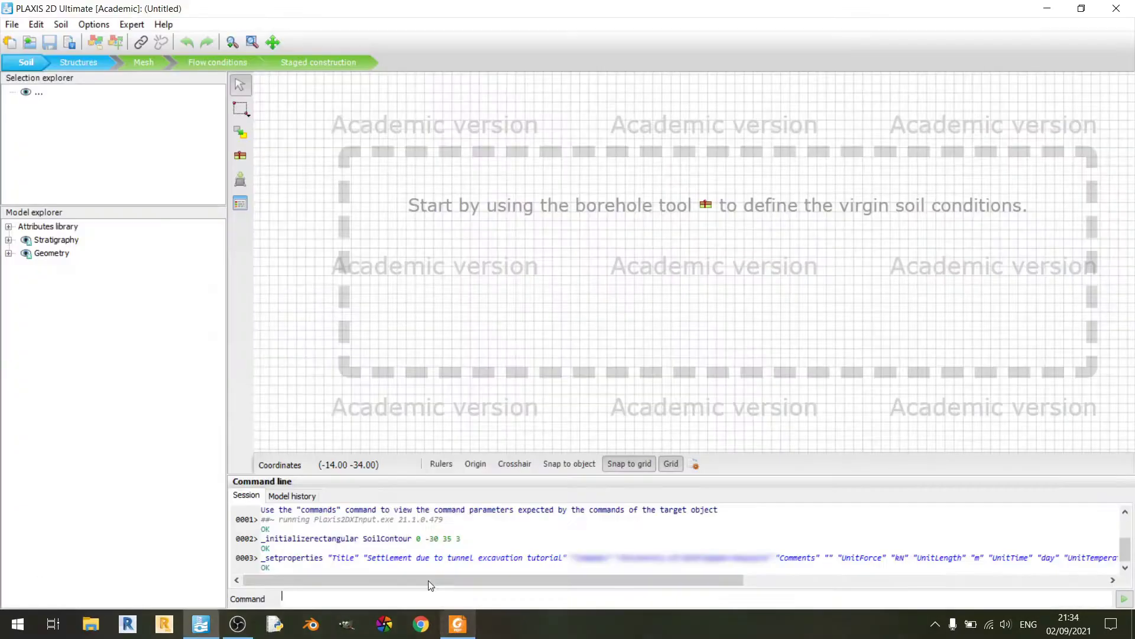
pyautogui.click(239, 158)
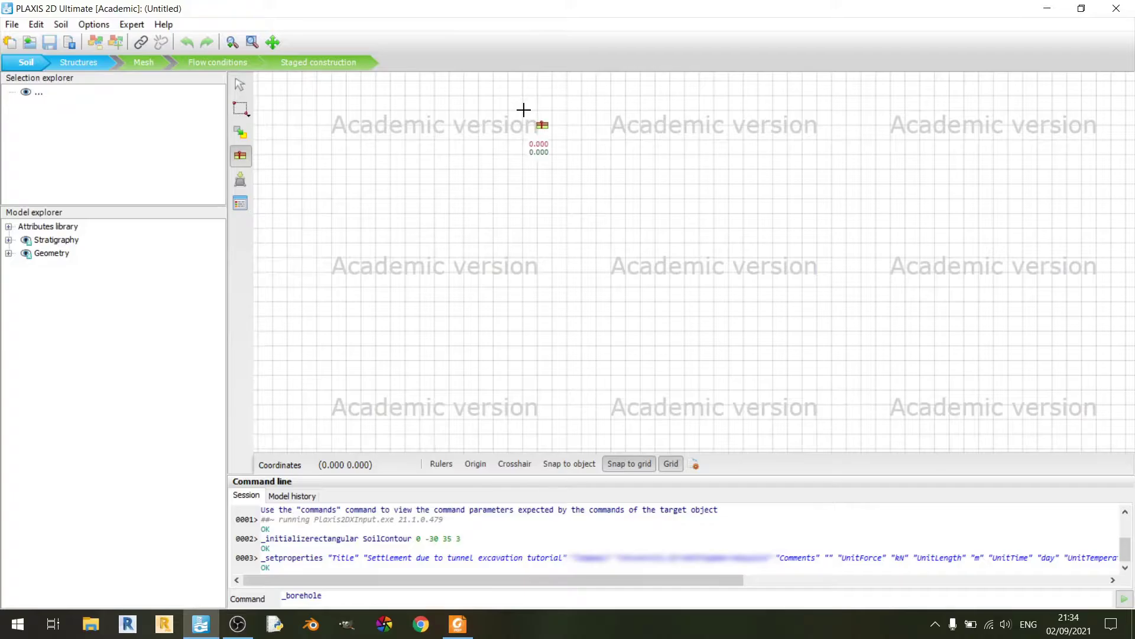
pyautogui.click(523, 110)
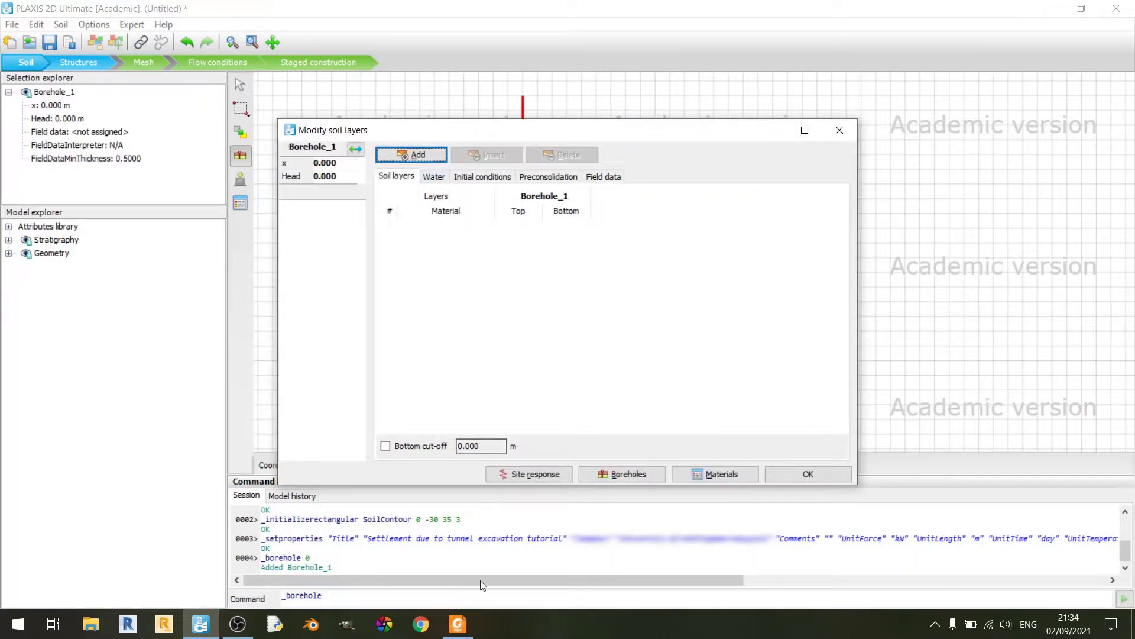
# Step: Check the soil profile in the tutorial PDF's geometry figure and add four soil layers to the borehole in PLAXIS 2D
pyautogui.hotkey('alt', 'Tab')
pyautogui.scroll(15, 602, 348)
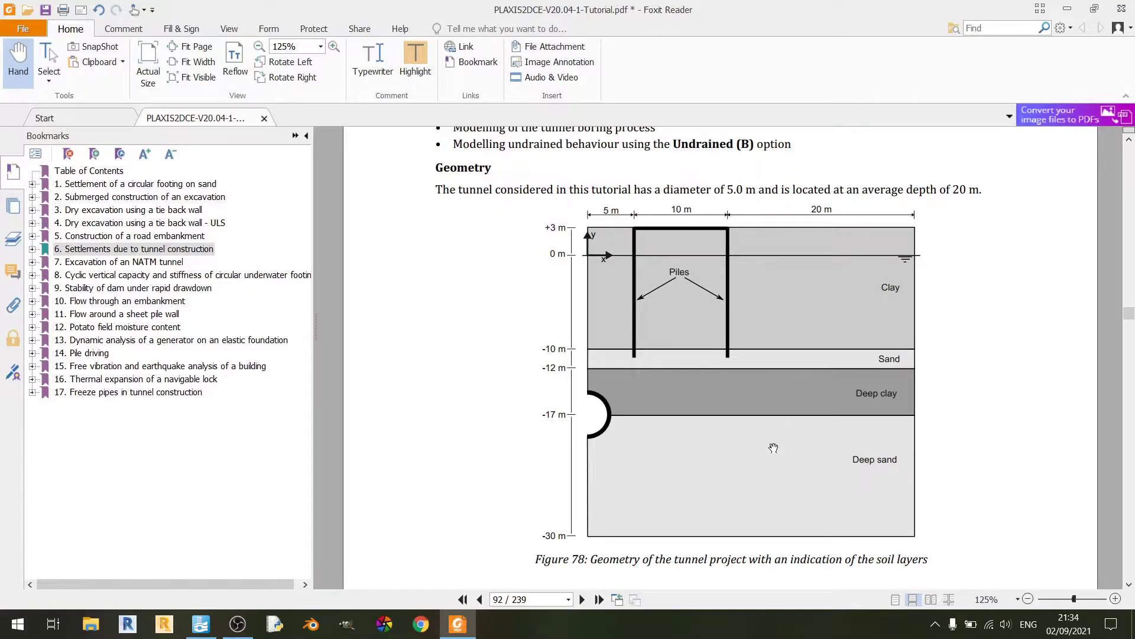
pyautogui.click(457, 624)
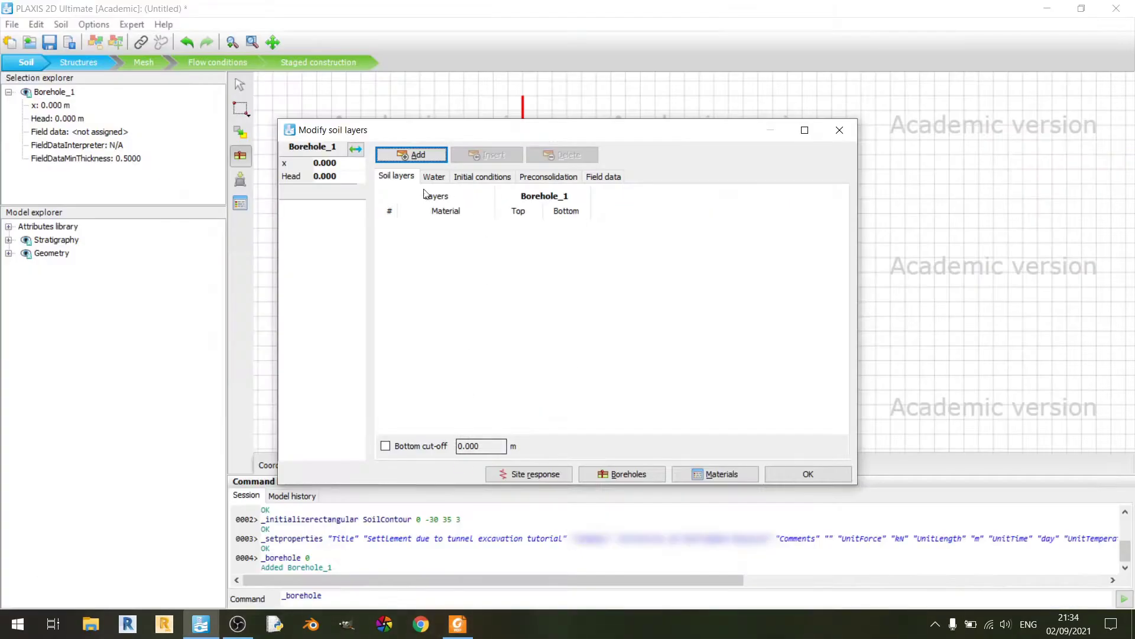
pyautogui.click(396, 154)
pyautogui.click(396, 155)
pyautogui.click(395, 154)
pyautogui.click(395, 154)
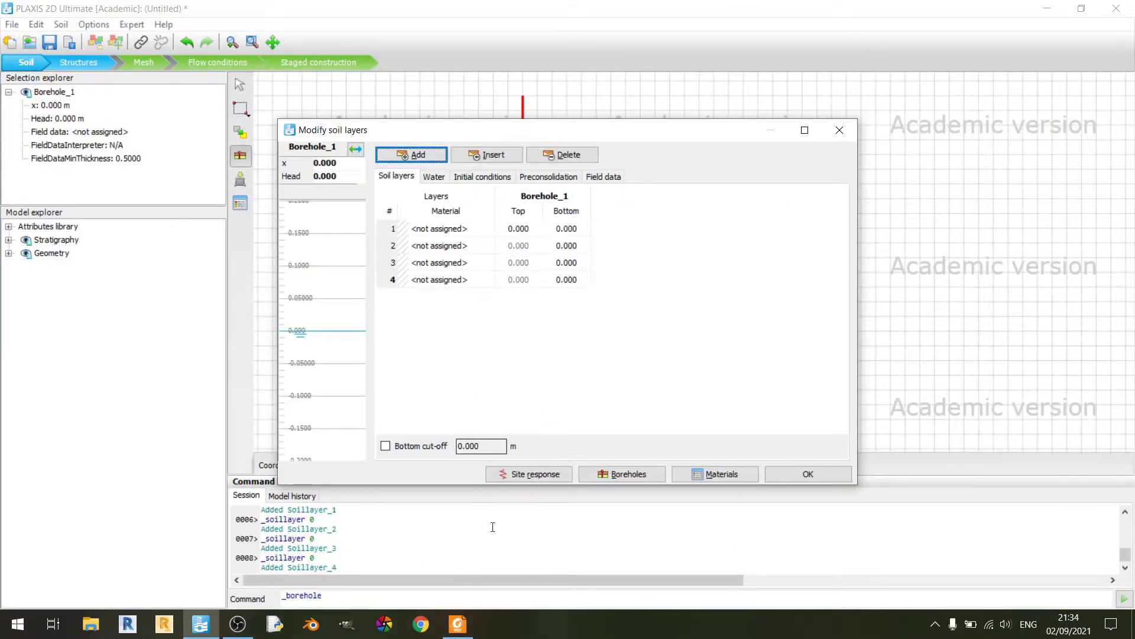
# Step: Check the clay layer's levels in the tutorial PDF's geometry figure, and in PLAXIS 2D set layer 1's top to 3 and bottom to -10
pyautogui.click(458, 626)
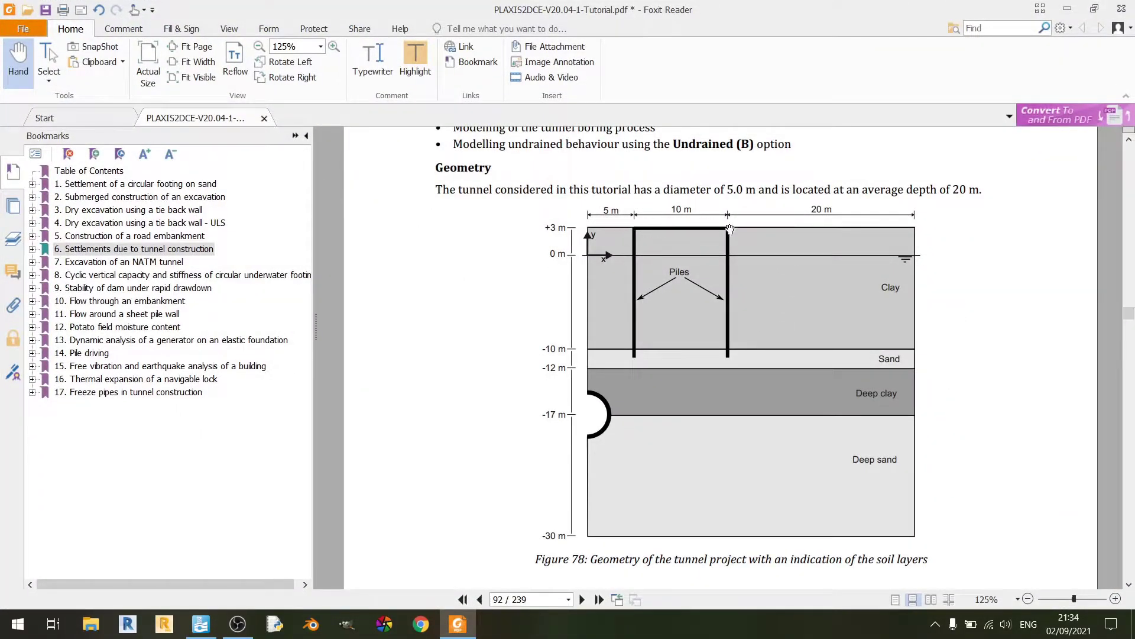
pyautogui.click(458, 624)
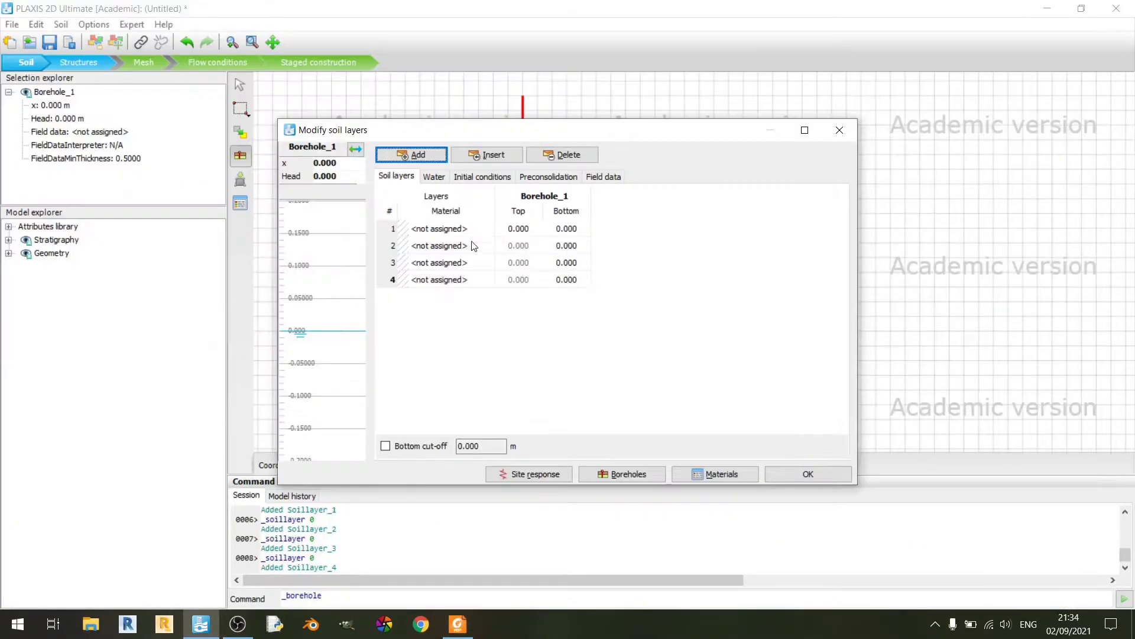
pyautogui.click(539, 229)
pyautogui.write('3')
pyautogui.click(581, 227)
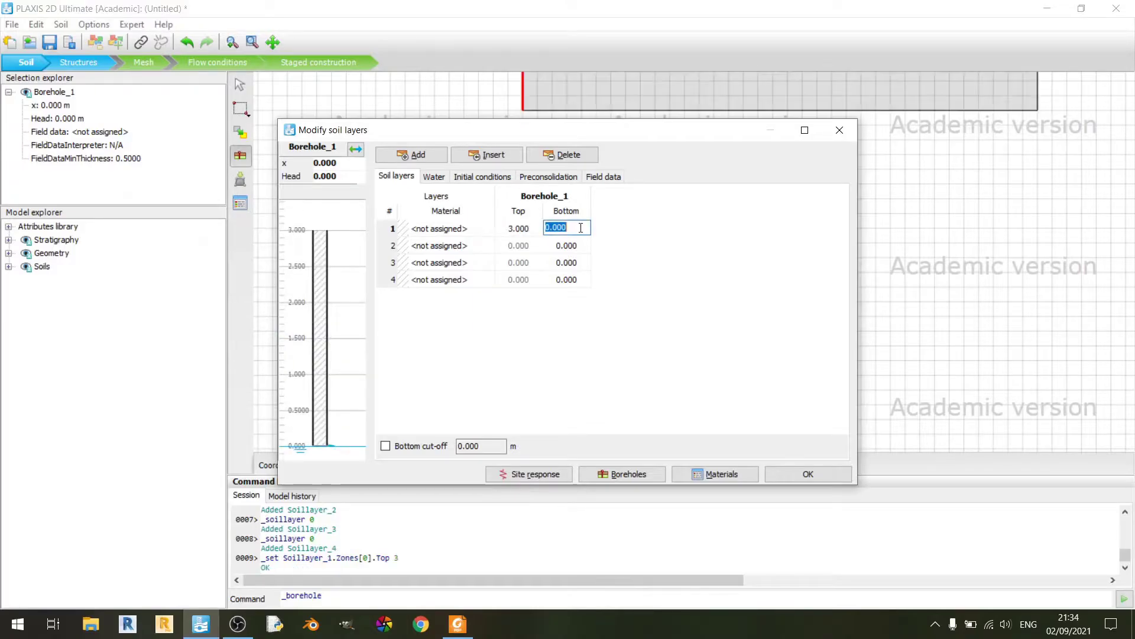
pyautogui.write('-10')
pyautogui.press('Return')
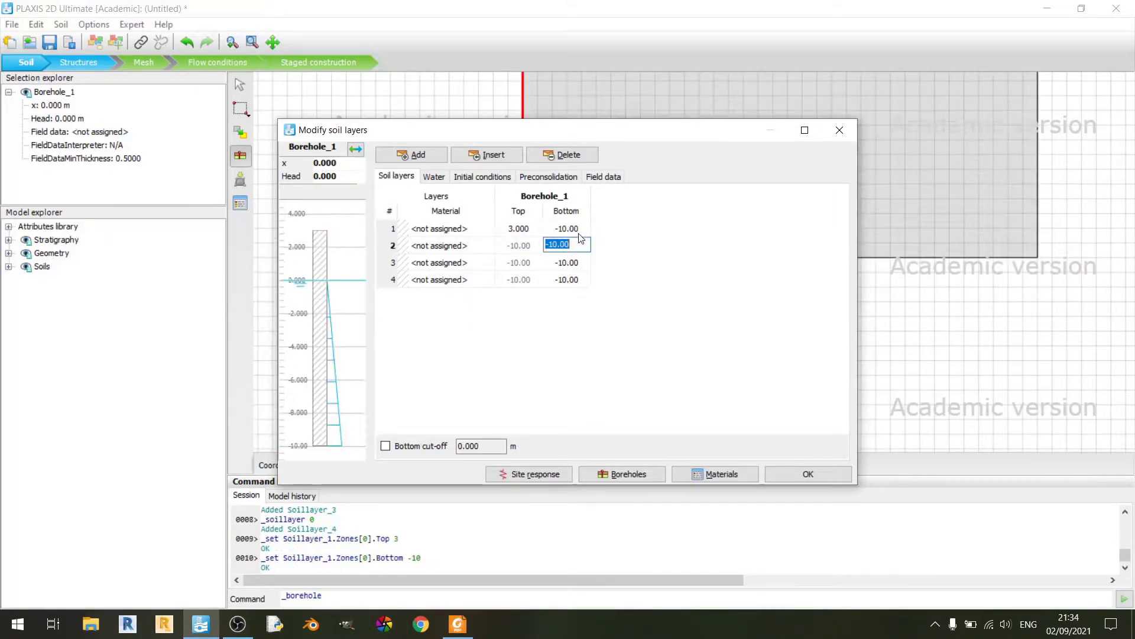
# Step: Look up the sand layer's lower boundary in the tutorial PDF and set the bottom of layer 2 to -12 in PLAXIS 2D
pyautogui.click(457, 623)
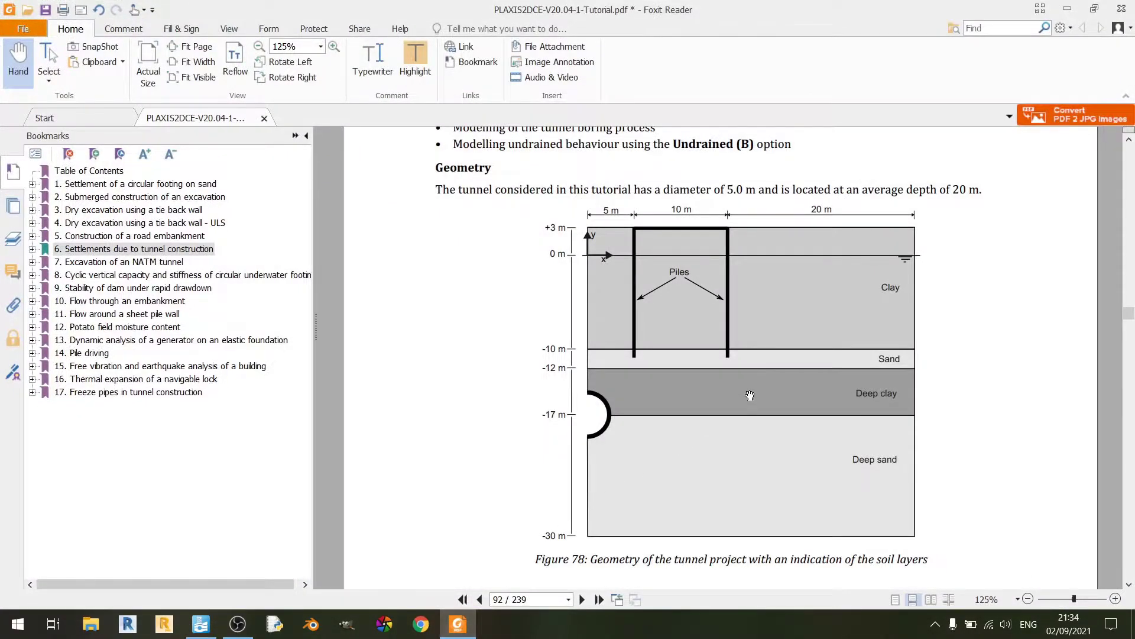
pyautogui.scroll(-3, 761, 330)
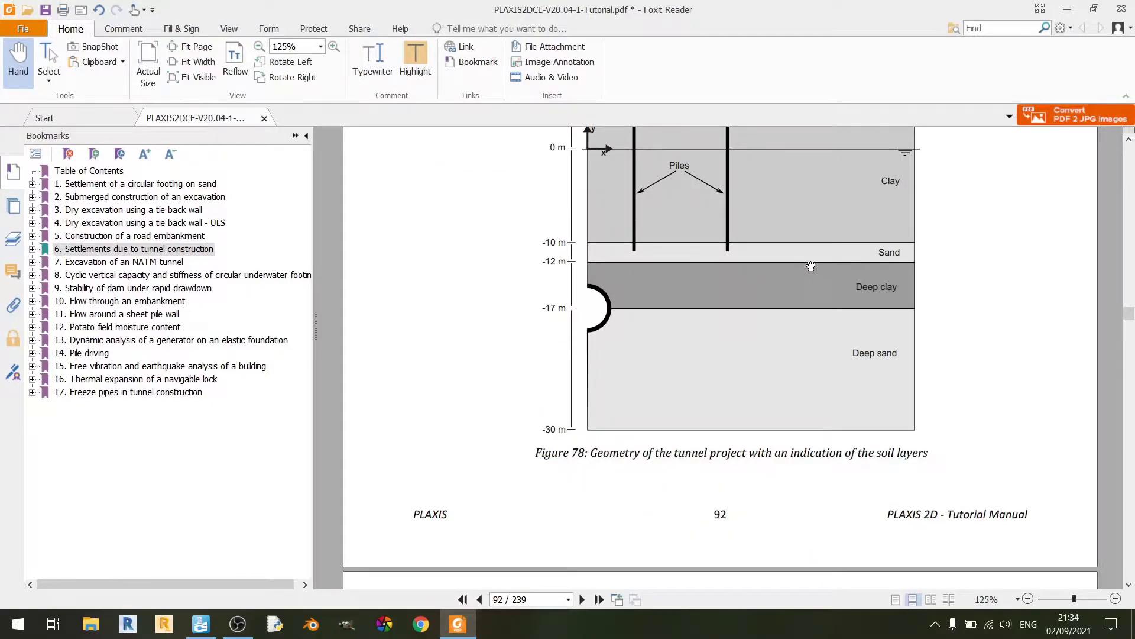
pyautogui.click(458, 624)
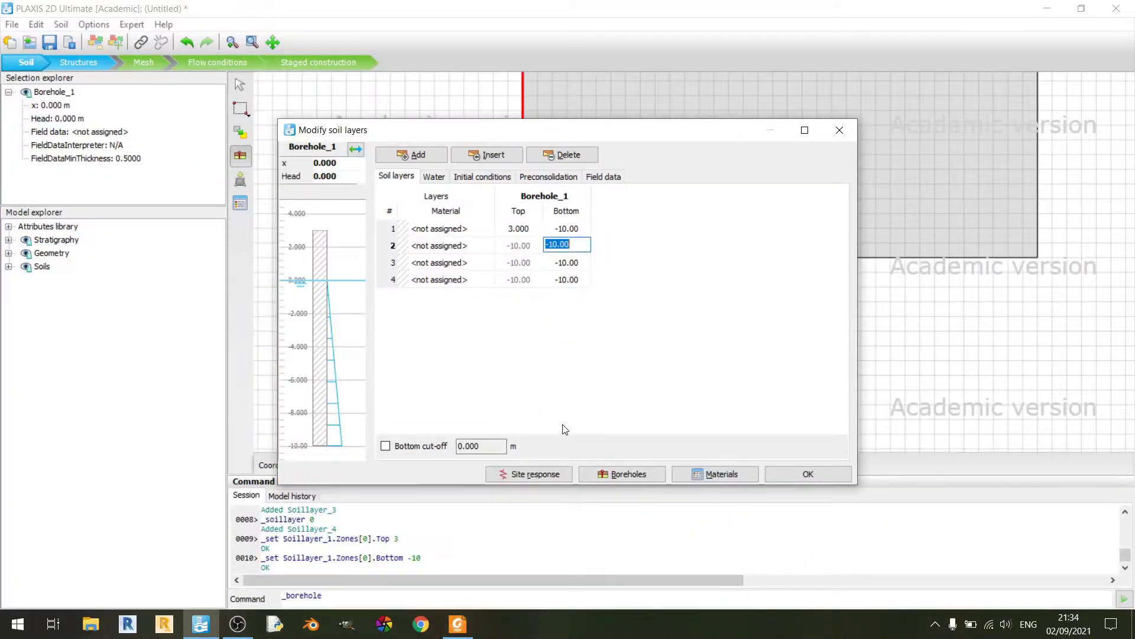
pyautogui.write('-12')
pyautogui.press('Return')
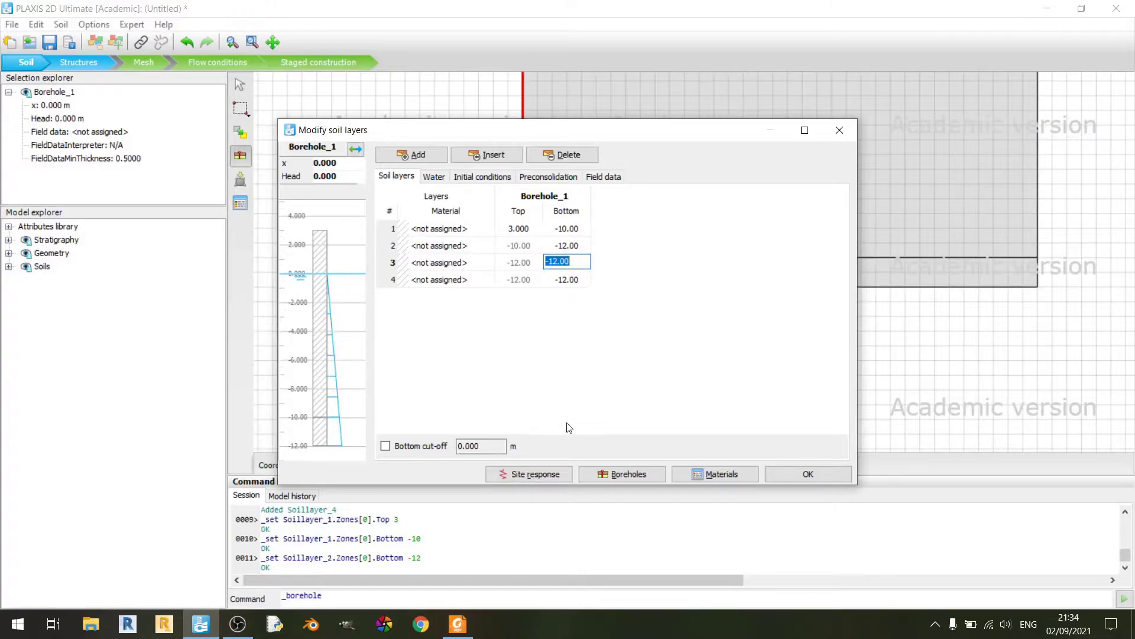
# Step: Look up the deep clay's lower boundary in the tutorial PDF and set the bottom of layer 3 to -17 in PLAXIS 2D
pyautogui.click(458, 623)
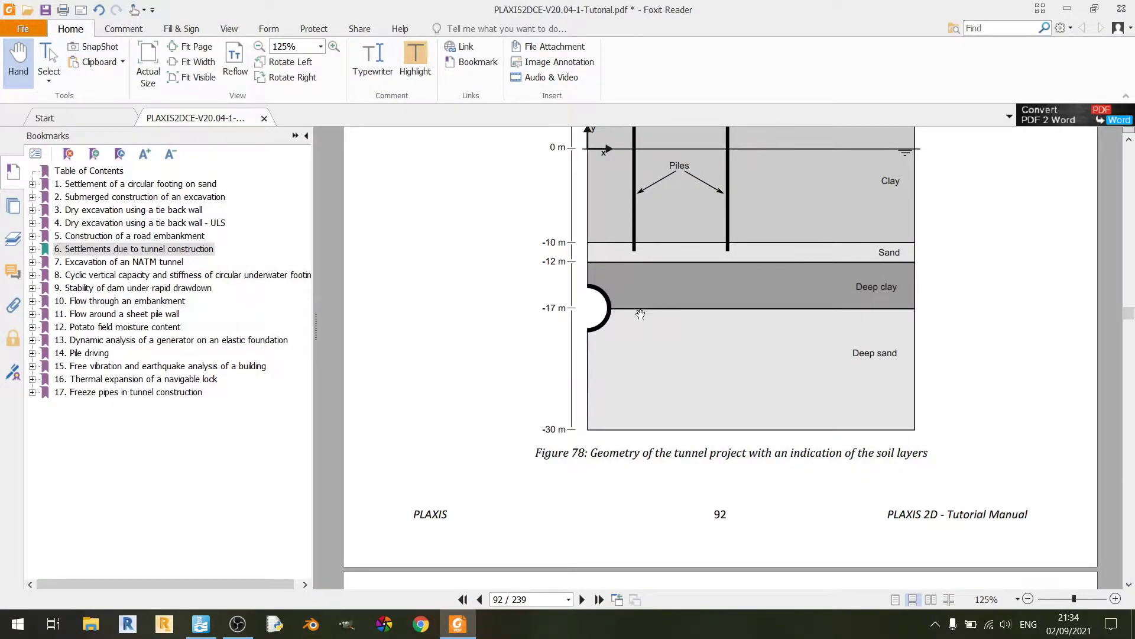
pyautogui.hotkey('alt', 'Tab')
pyautogui.write('-17')
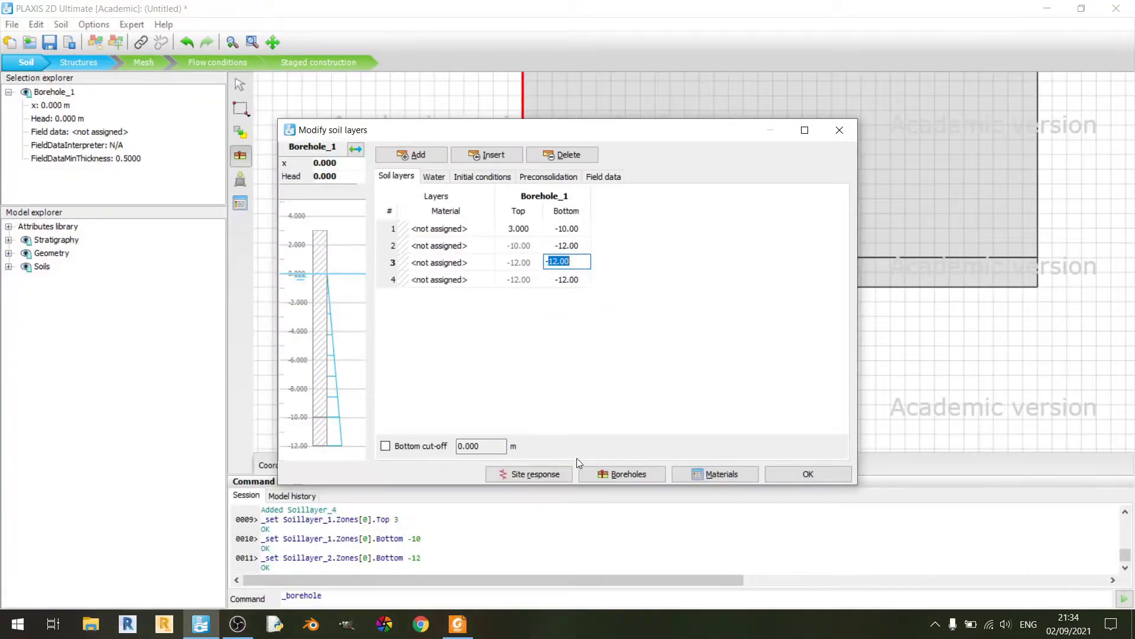
pyautogui.press('Return')
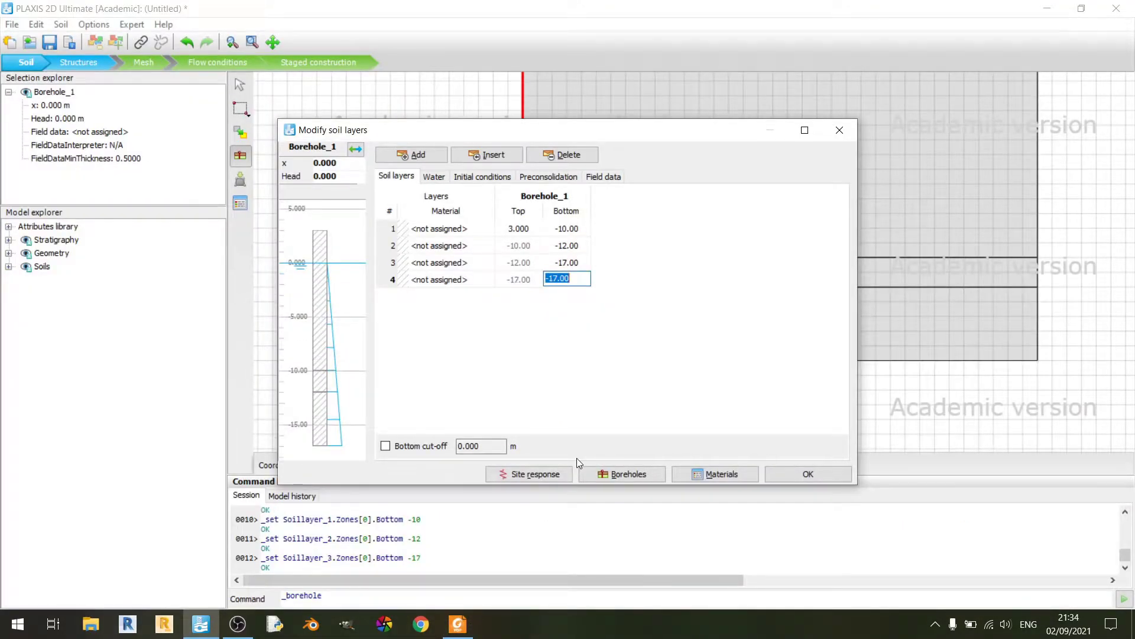
# Step: Look up the deep sand's lower boundary in the tutorial PDF and set the bottom of layer 4 to -30 in PLAXIS 2D
pyautogui.click(457, 624)
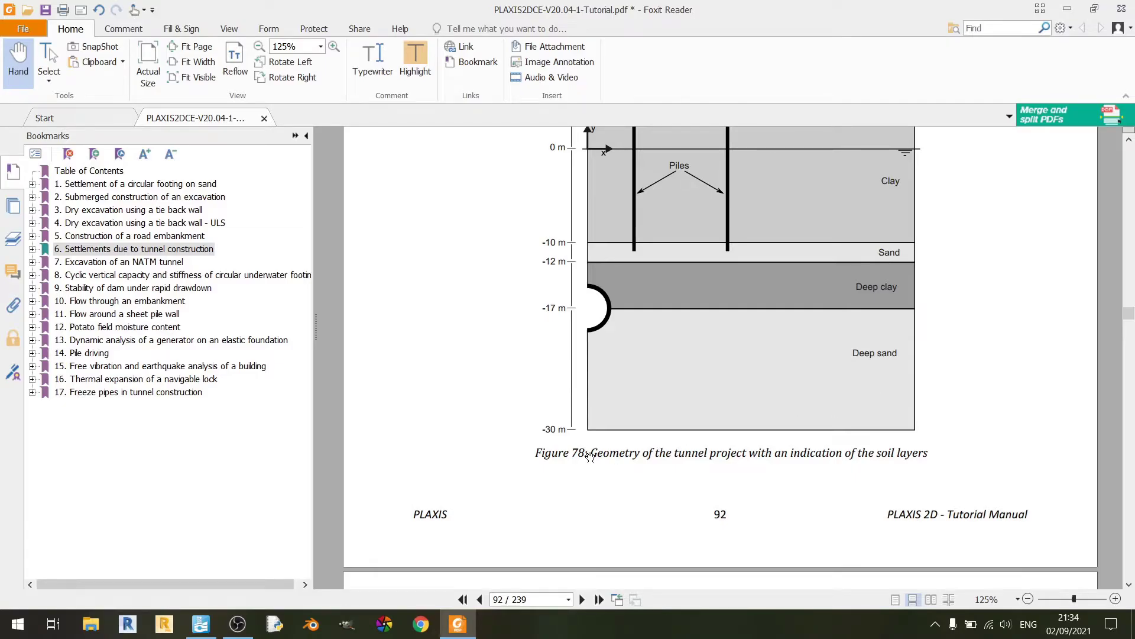
pyautogui.click(458, 624)
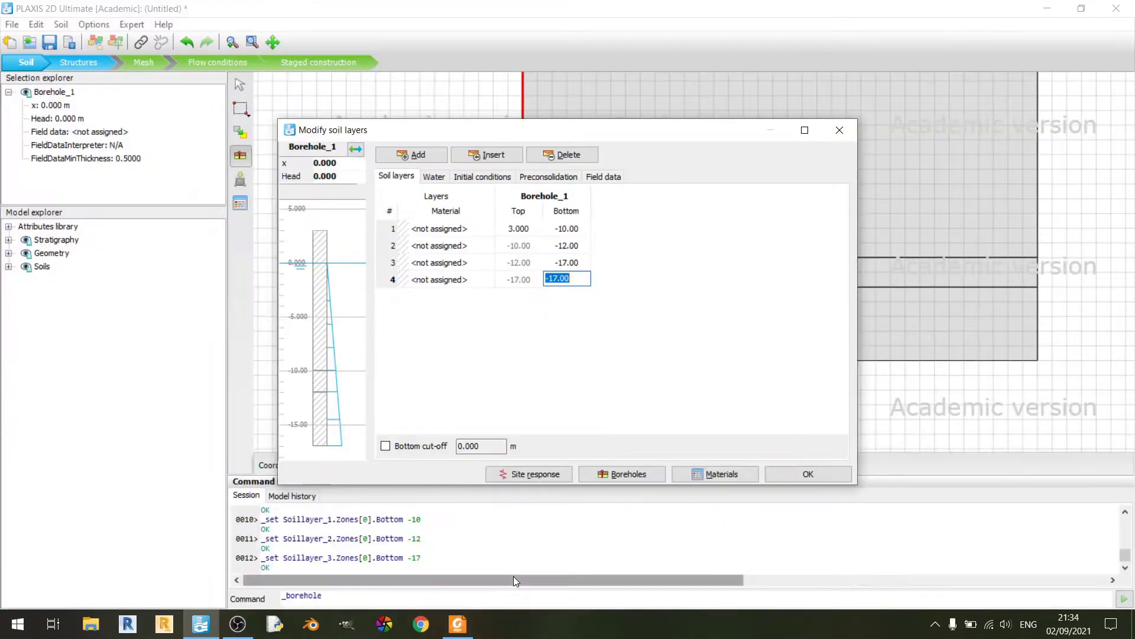
pyautogui.write('-30')
pyautogui.press('Return')
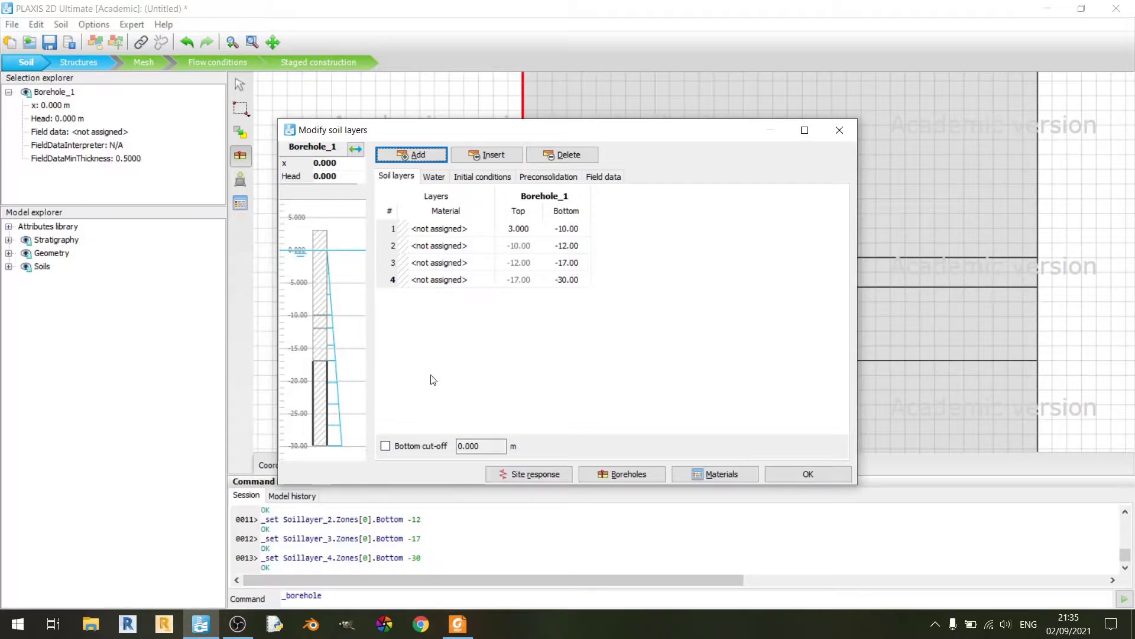
pyautogui.click(319, 322)
pyautogui.click(320, 302)
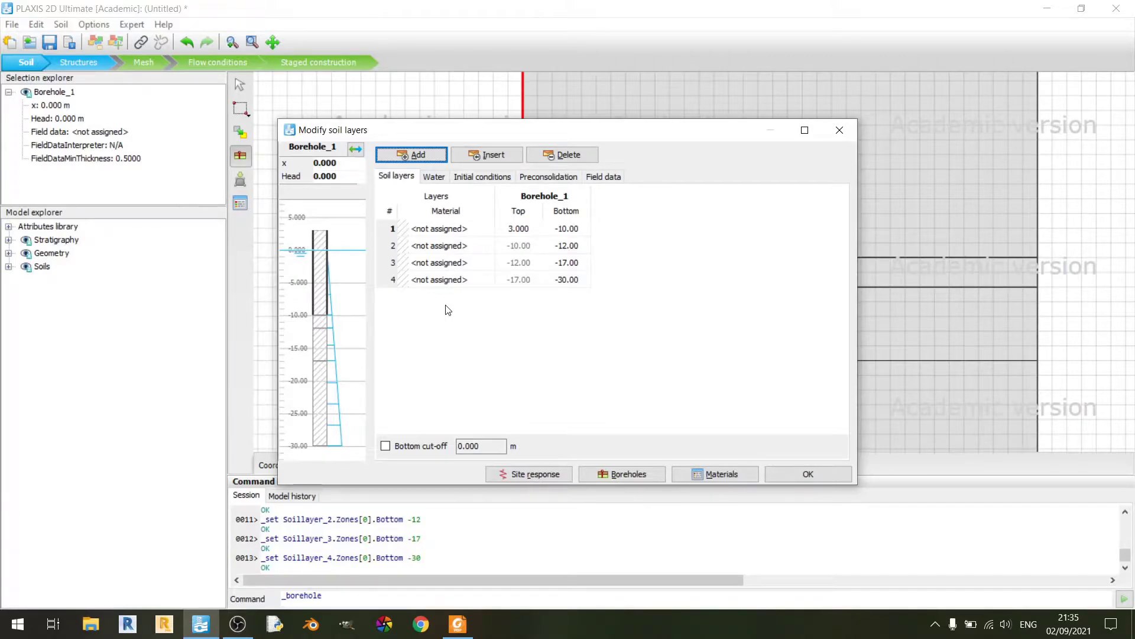
# Step: Open the material sets and read section 6.2.1 and the Table 13 soil properties in the tutorial PDF
pyautogui.click(709, 475)
pyautogui.click(457, 624)
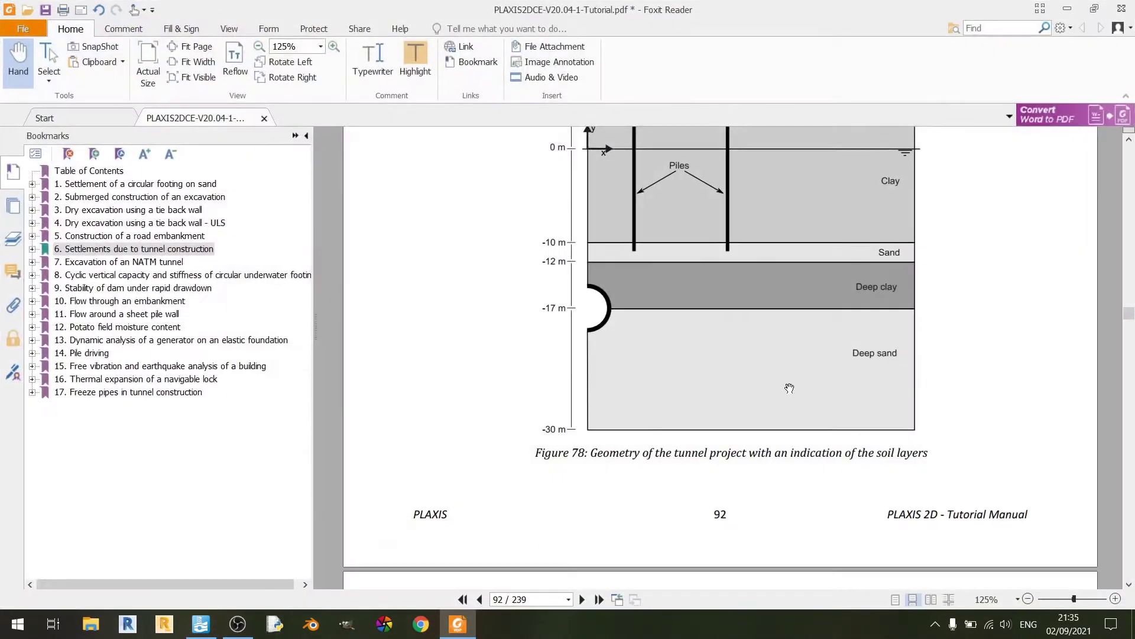
pyautogui.scroll(-5, 799, 382)
pyautogui.scroll(-20, 798, 382)
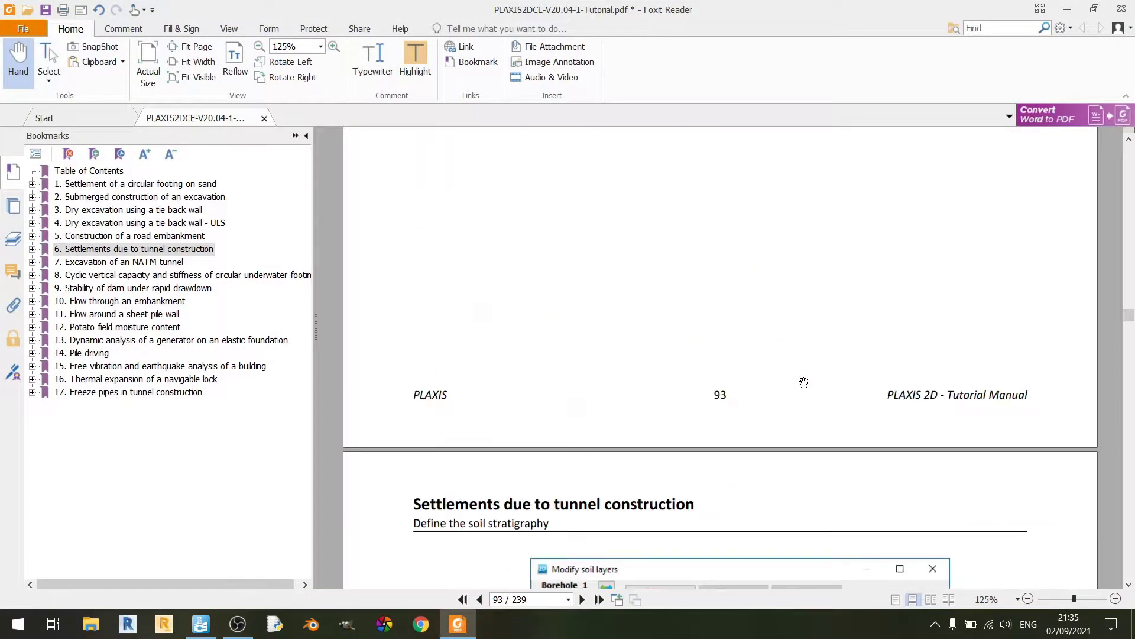
pyautogui.scroll(-9, 805, 381)
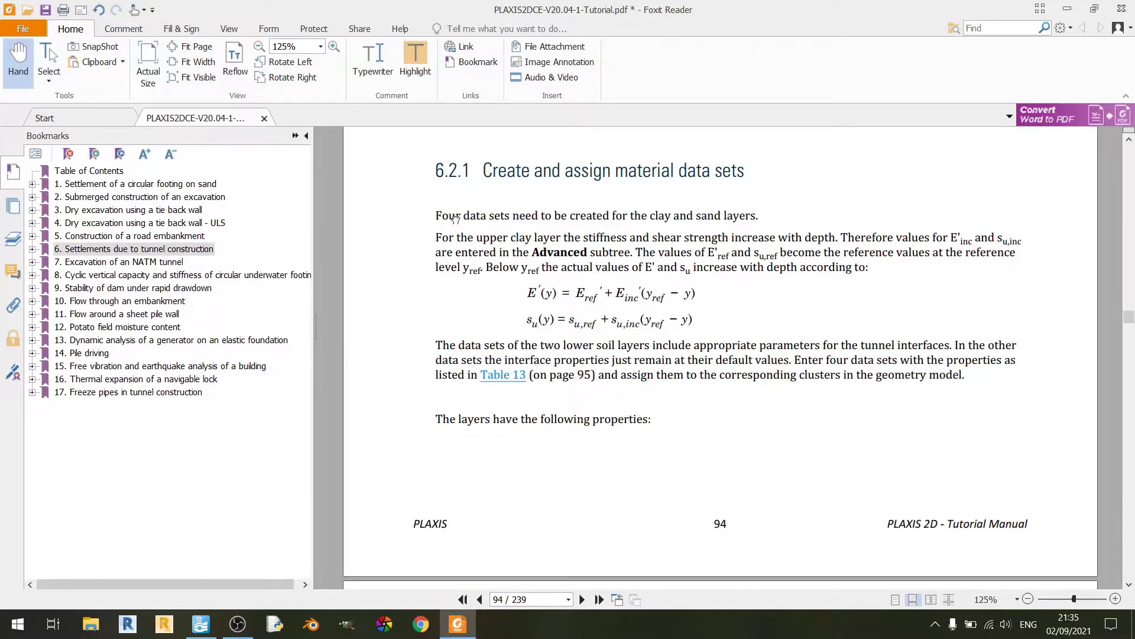
pyautogui.scroll(1, 439, 221)
pyautogui.scroll(-20, 732, 405)
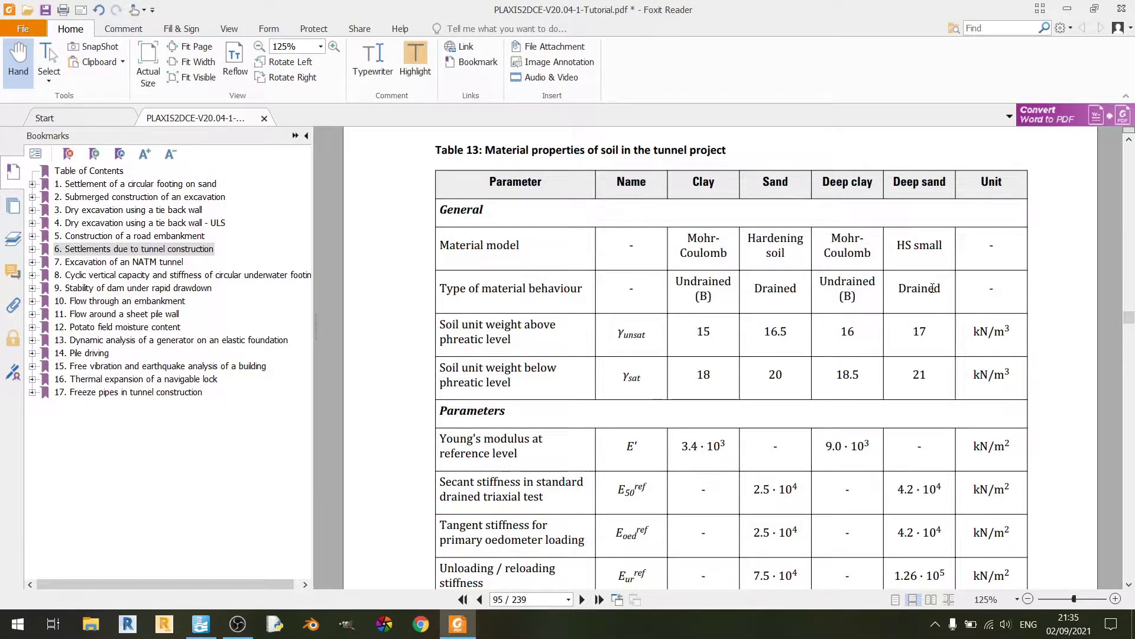
pyautogui.click(473, 630)
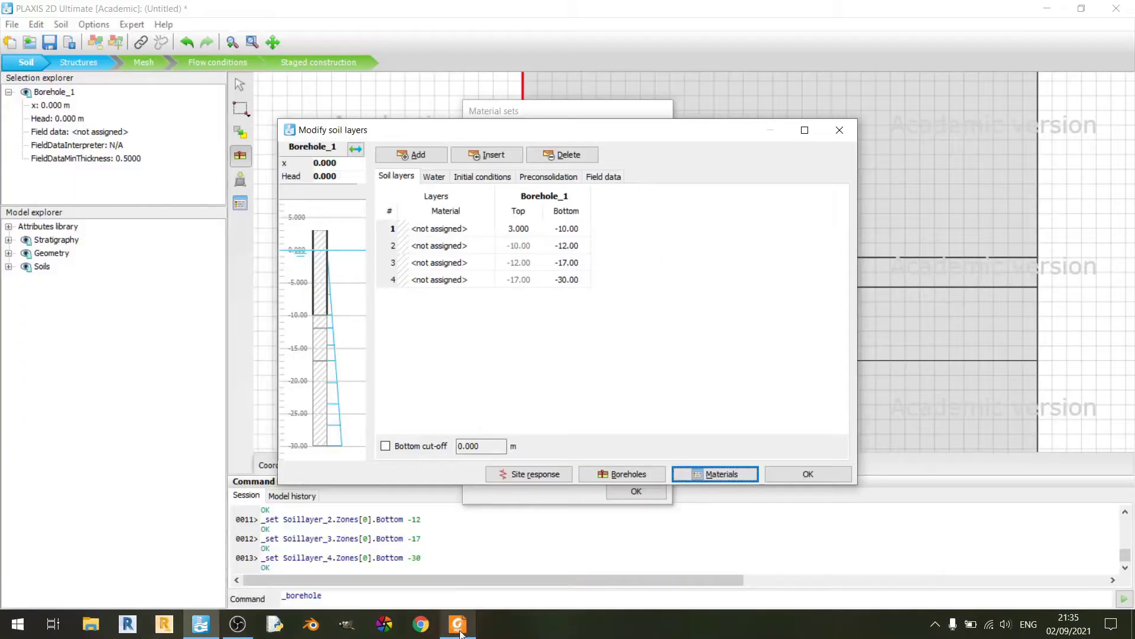
# Step: Copy the Clay, Deep Clay, Deep Sand and Sand (Tunnel Settlement) material sets from the global database into the project
pyautogui.click(716, 474)
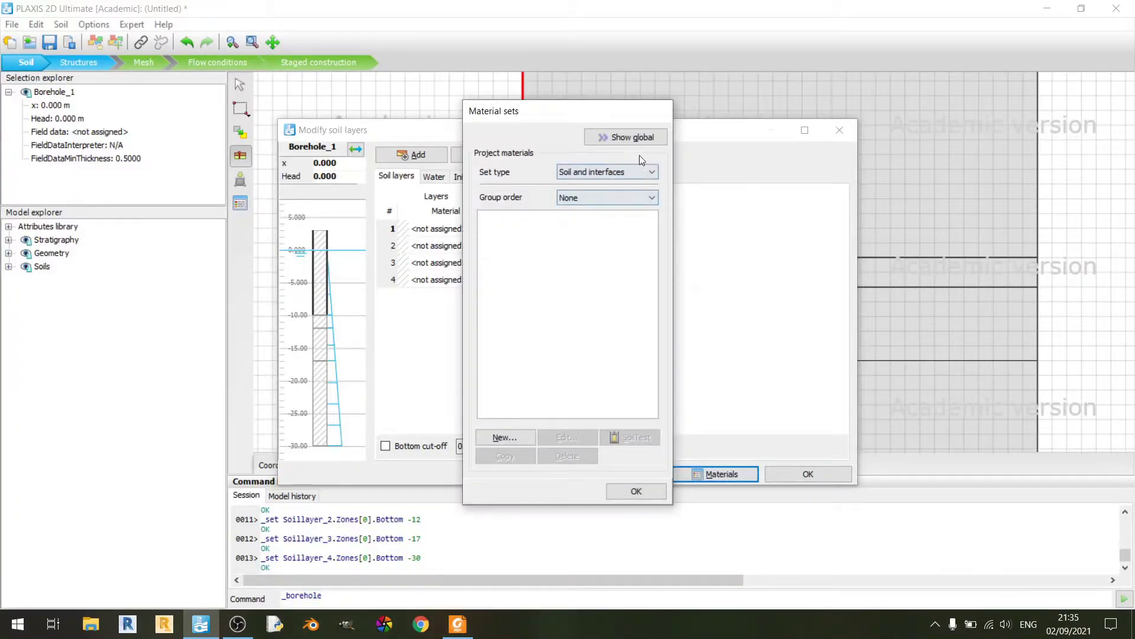
pyautogui.click(626, 138)
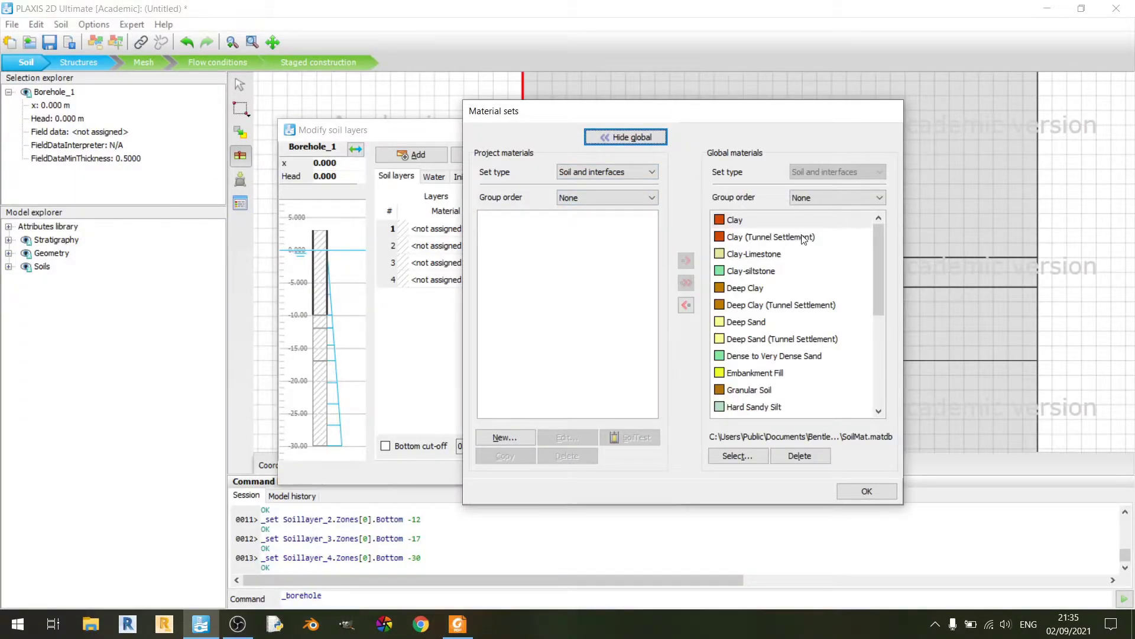
pyautogui.click(804, 237)
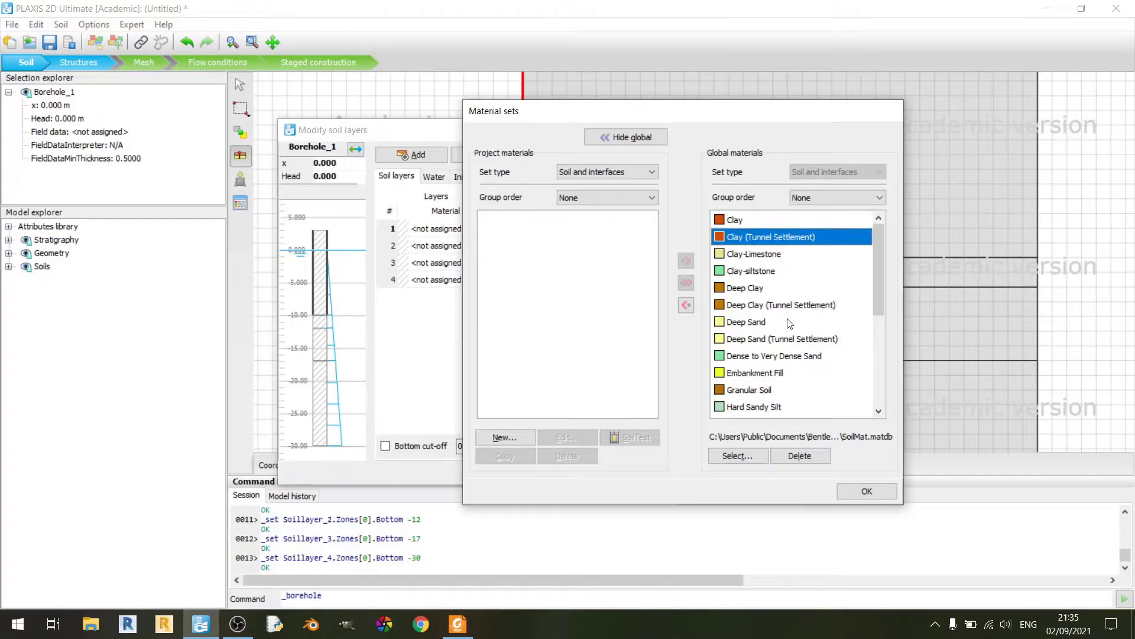
pyautogui.scroll(-2, 790, 323)
pyautogui.click(810, 238)
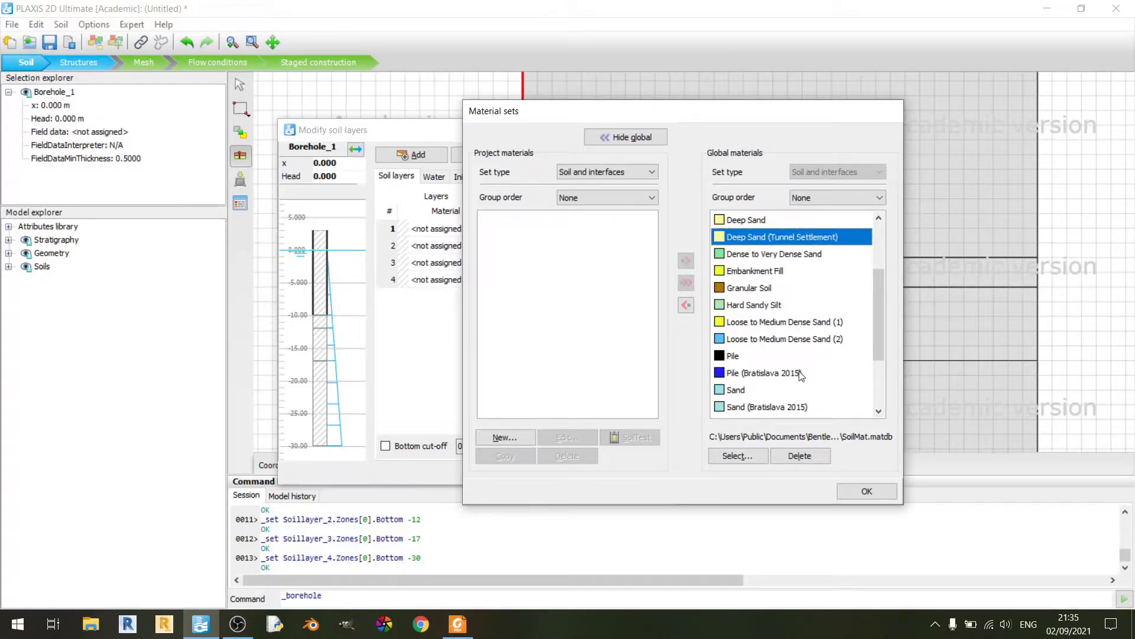
pyautogui.scroll(2, 796, 368)
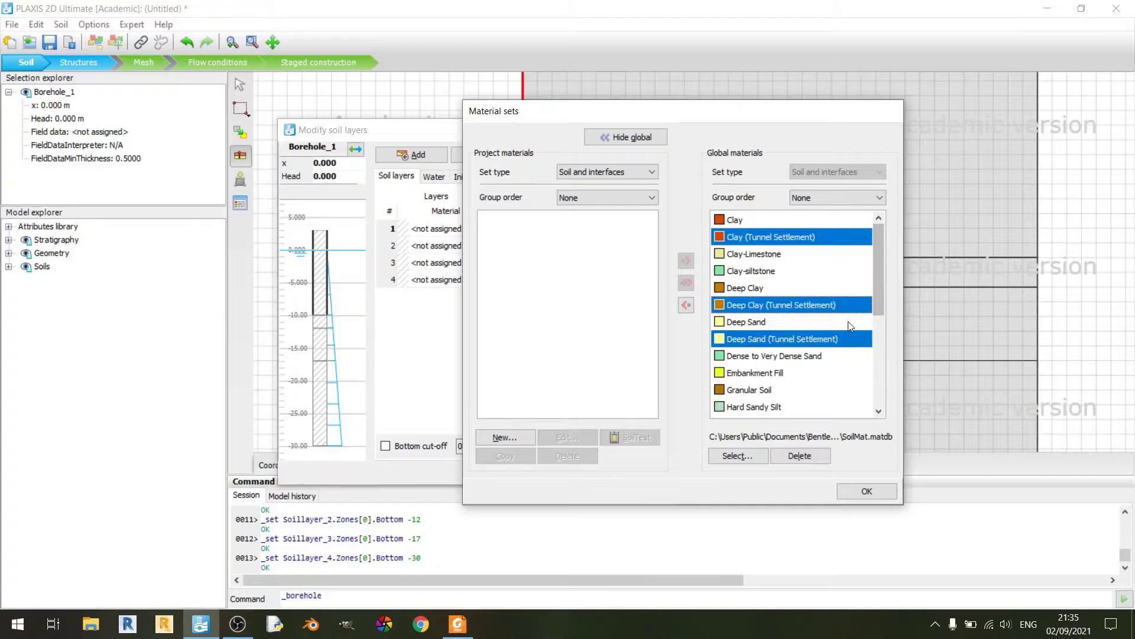
pyautogui.click(685, 305)
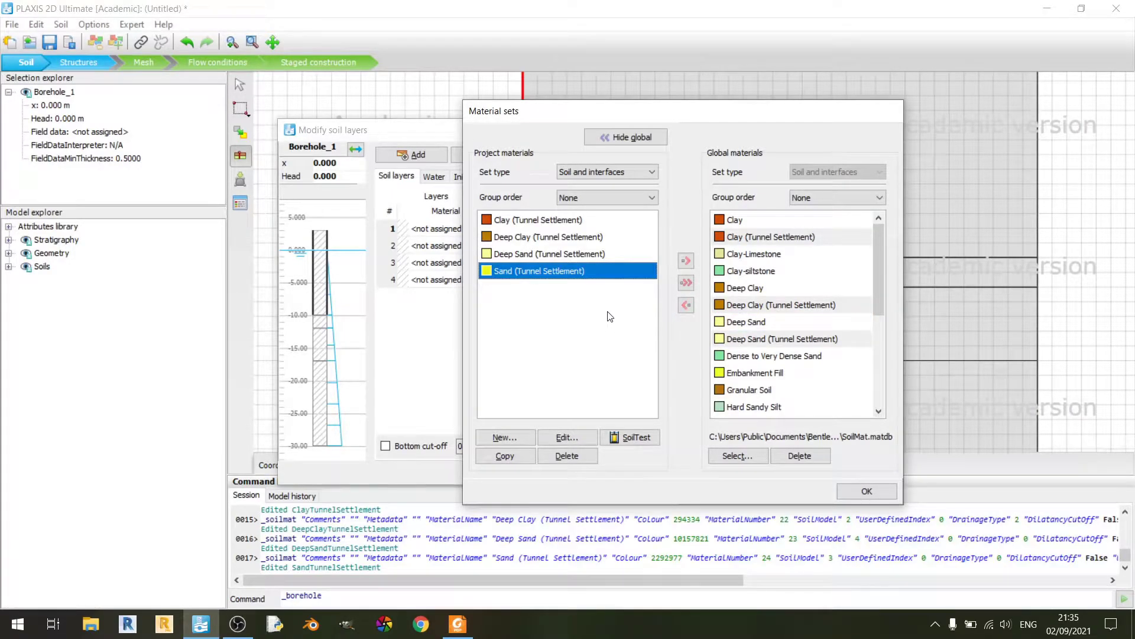
# Step: Open the Clay (Tunnel Settlement) material set and compare its material model, drainage type and unit weights with Table 13 in the tutorial PDF
pyautogui.doubleClick(556, 220)
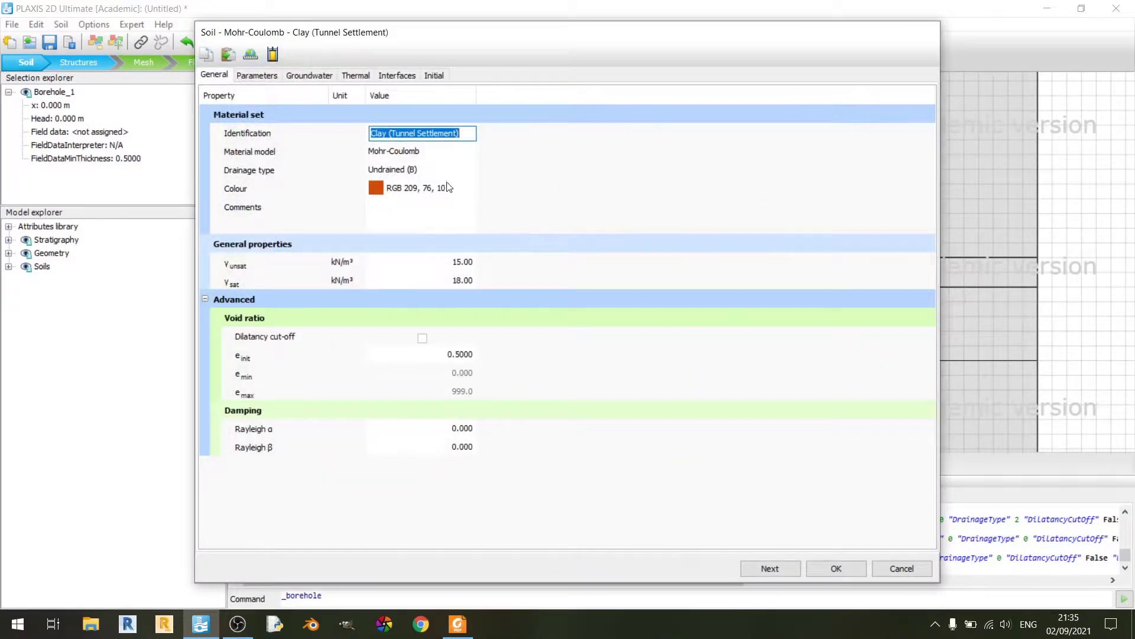
pyautogui.click(408, 152)
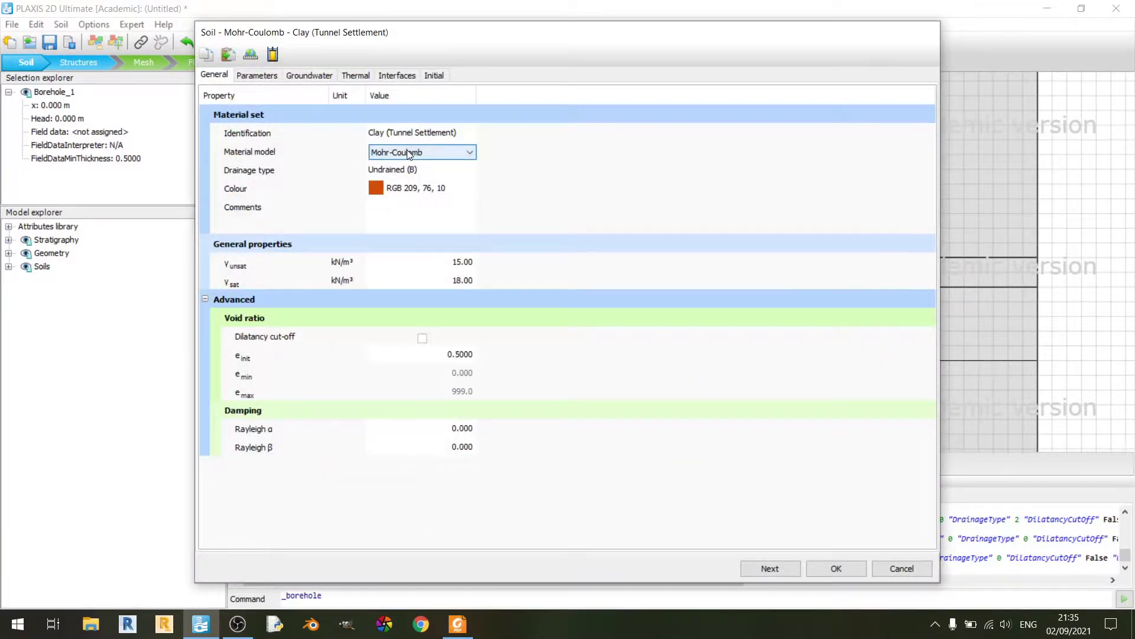
pyautogui.click(397, 171)
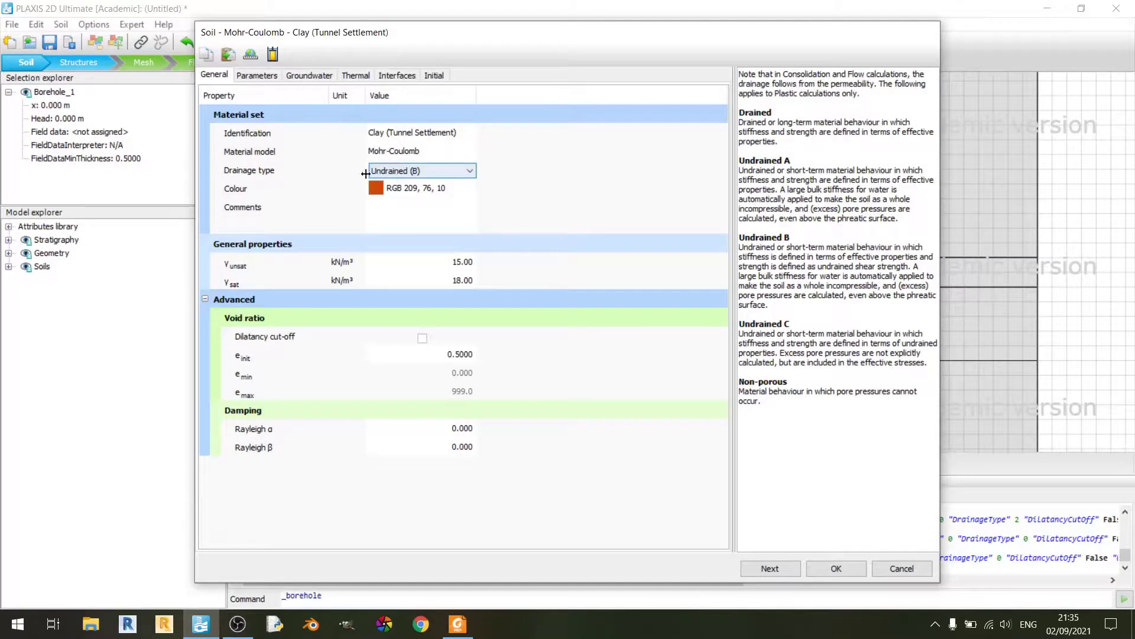
pyautogui.click(445, 262)
pyautogui.click(431, 282)
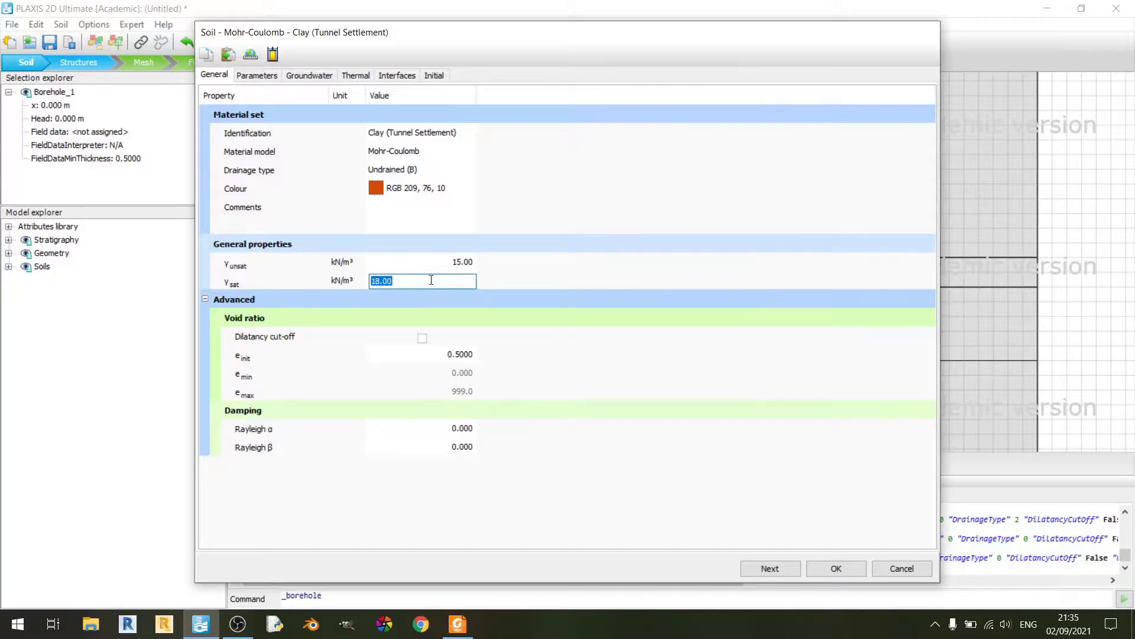
pyautogui.click(441, 262)
pyautogui.click(440, 280)
pyautogui.click(548, 278)
pyautogui.click(458, 624)
pyautogui.scroll(-1, 685, 260)
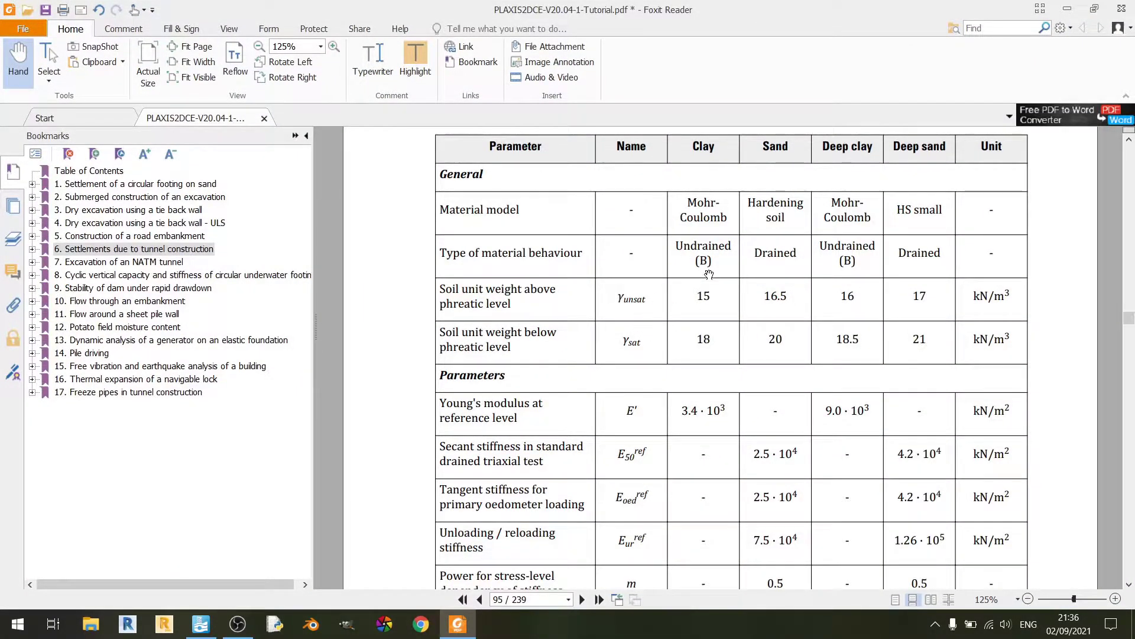
pyautogui.scroll(-3, 708, 275)
pyautogui.click(200, 624)
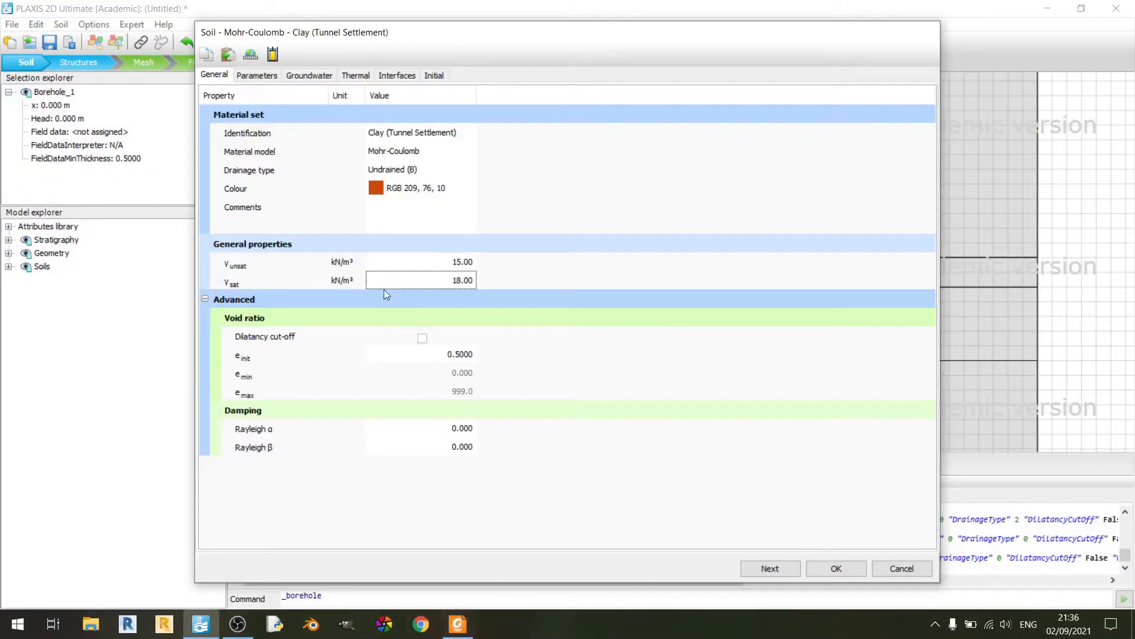
# Step: Compare the Young's modulus of the Clay (Tunnel Settlement) material set with Table 13 in the tutorial PDF
pyautogui.click(255, 76)
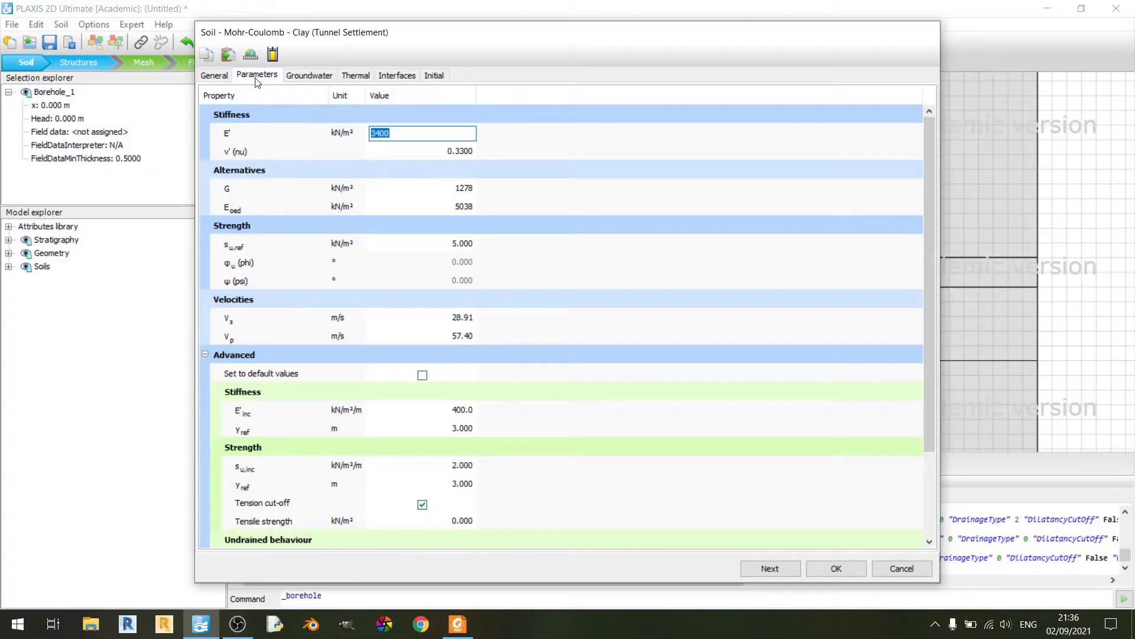
pyautogui.click(458, 624)
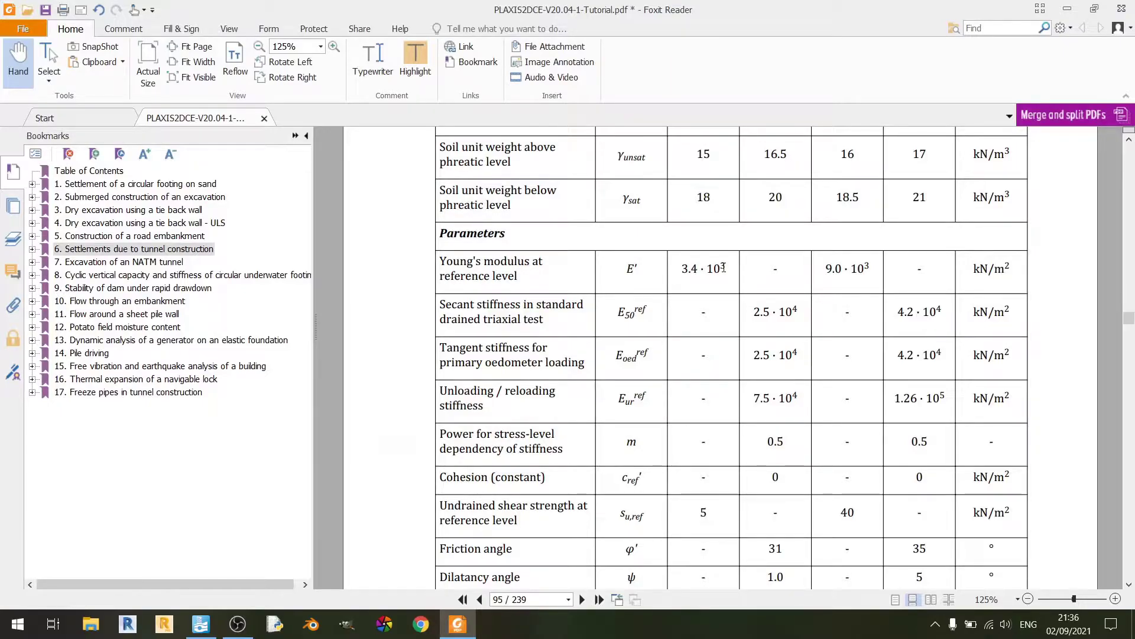
pyautogui.click(458, 624)
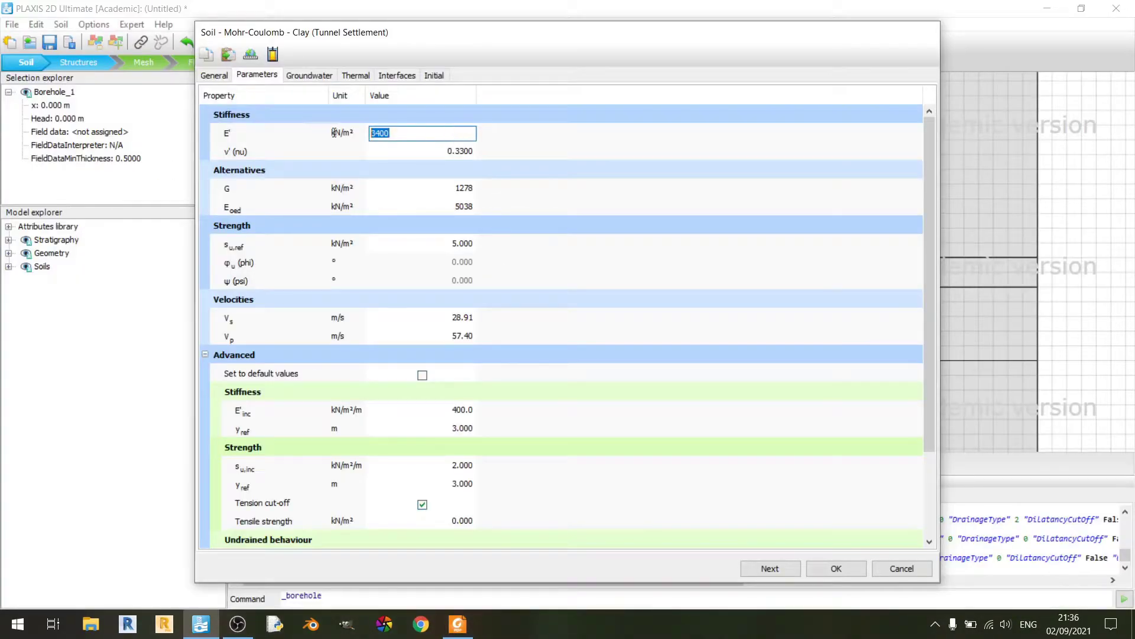
# Step: Compare the Poisson's ratio and reference undrained shear strength of the Clay (Tunnel Settlement) material set with Table 13 in the tutorial PDF
pyautogui.click(395, 149)
pyautogui.click(458, 624)
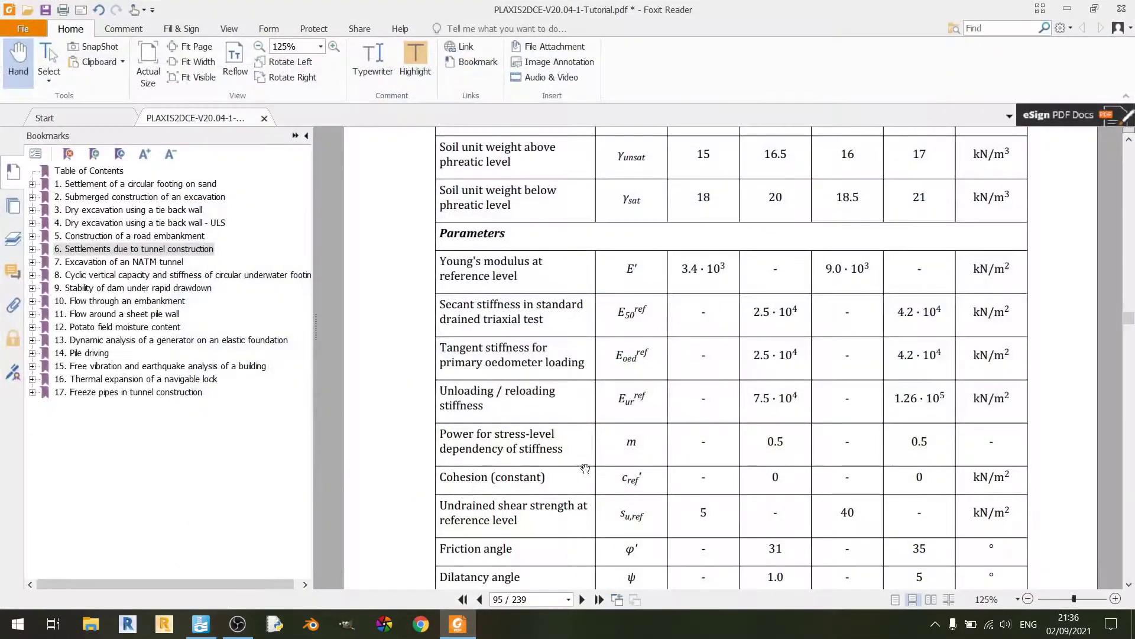
pyautogui.scroll(-3, 721, 588)
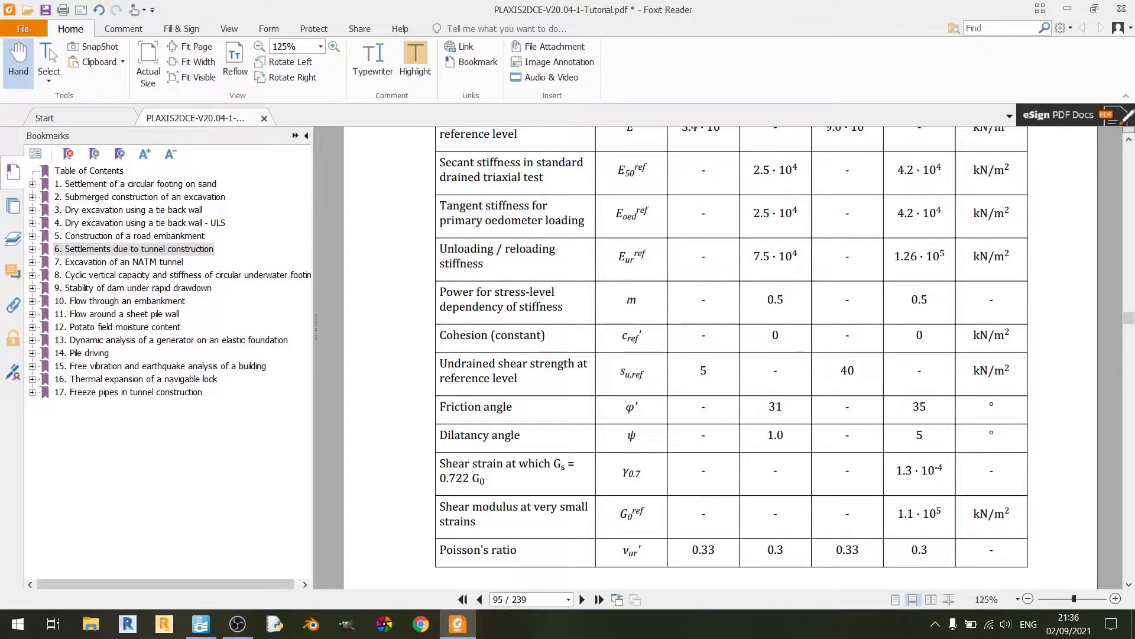
pyautogui.click(457, 623)
pyautogui.click(460, 254)
pyautogui.click(458, 624)
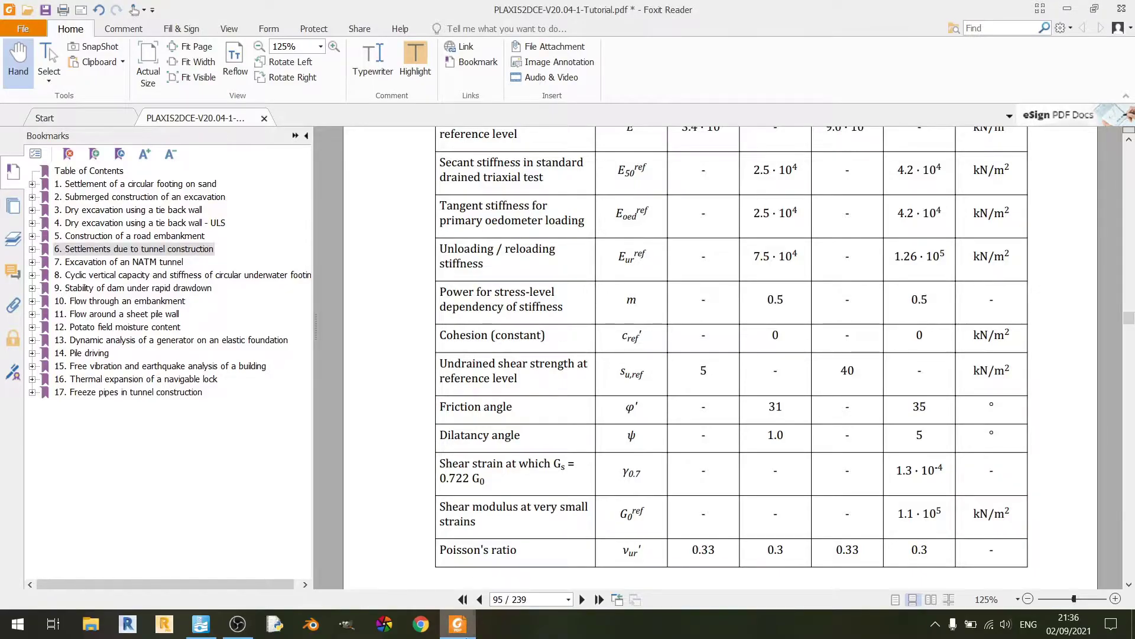
pyautogui.click(457, 624)
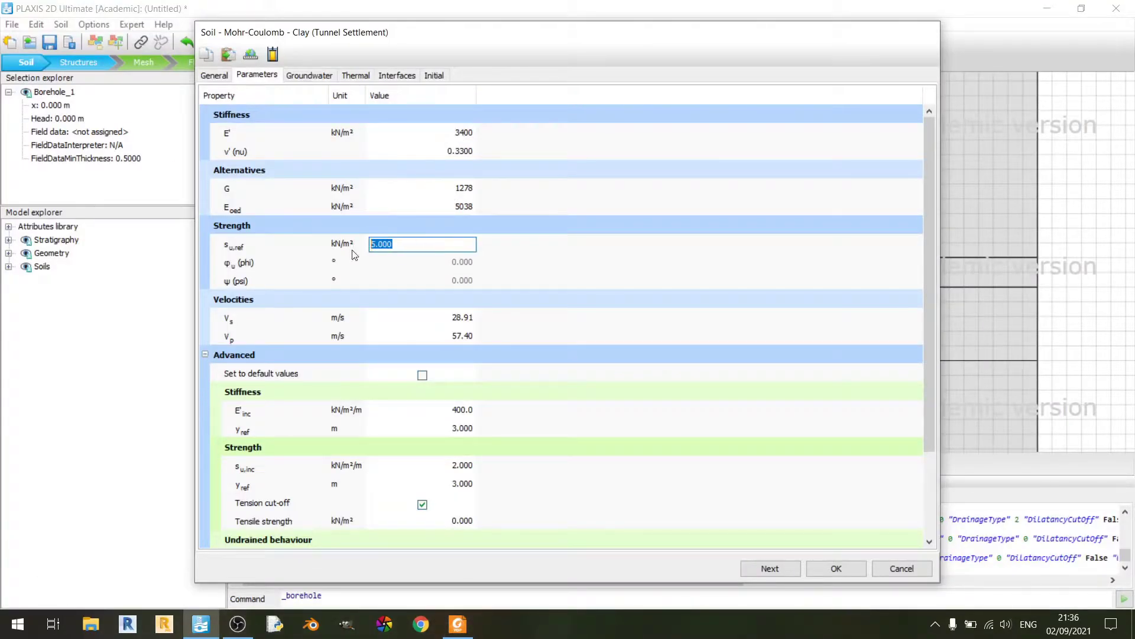
# Step: Check the clay's advanced stiffness and strength increments and their reference levels against the continued soil table in the tutorial PDF
pyautogui.click(452, 411)
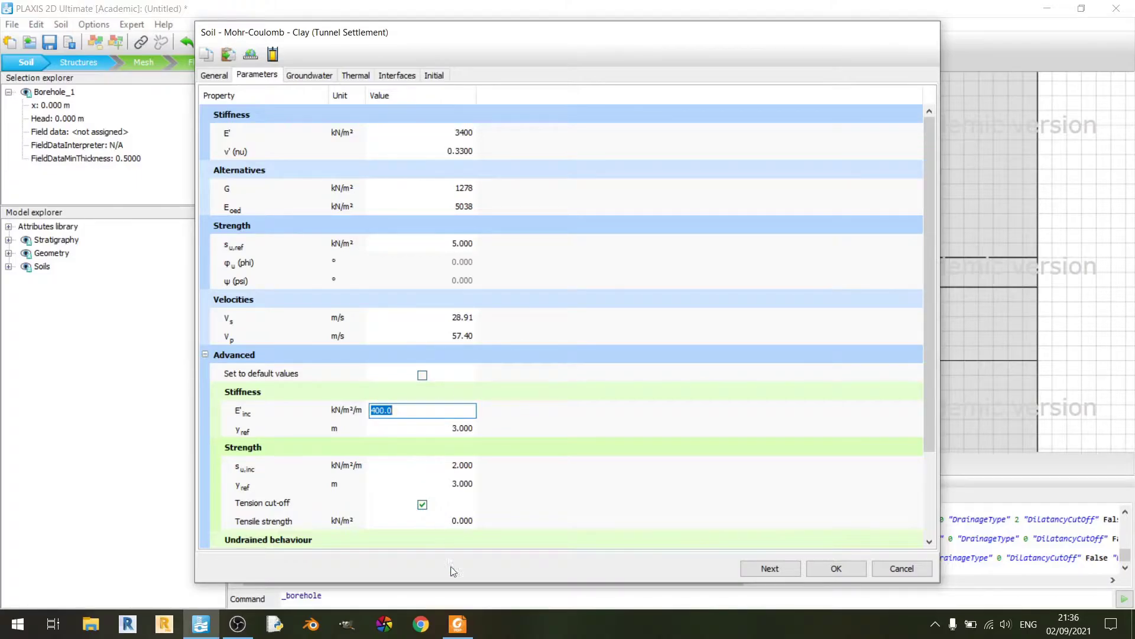
pyautogui.click(458, 624)
pyautogui.scroll(-5, 677, 421)
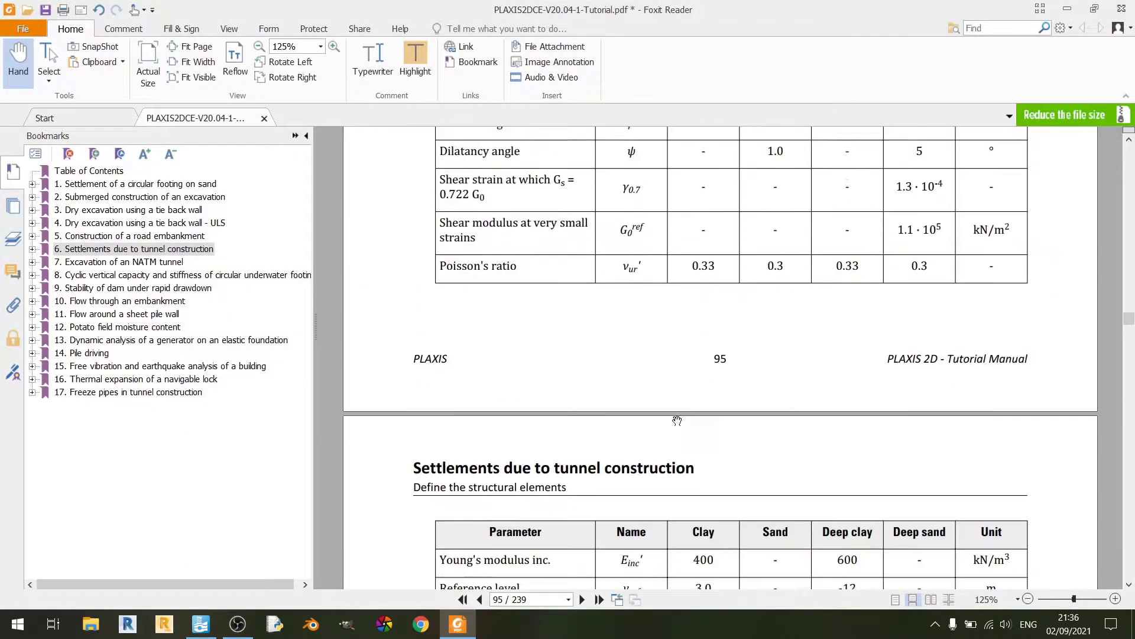
pyautogui.scroll(-2, 677, 420)
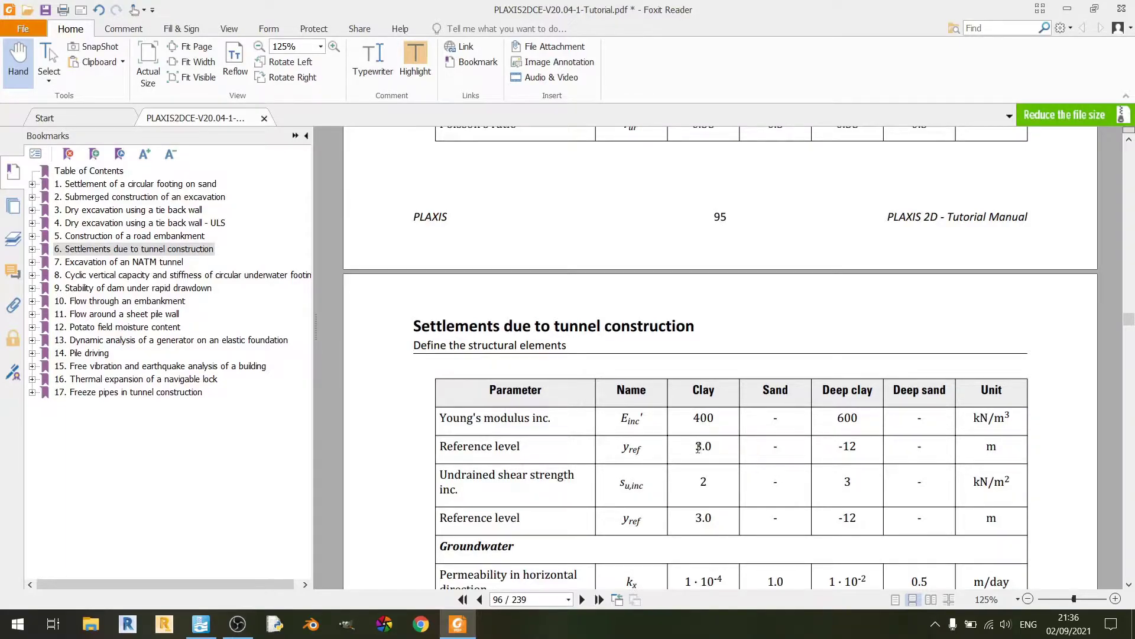
pyautogui.scroll(-3, 724, 450)
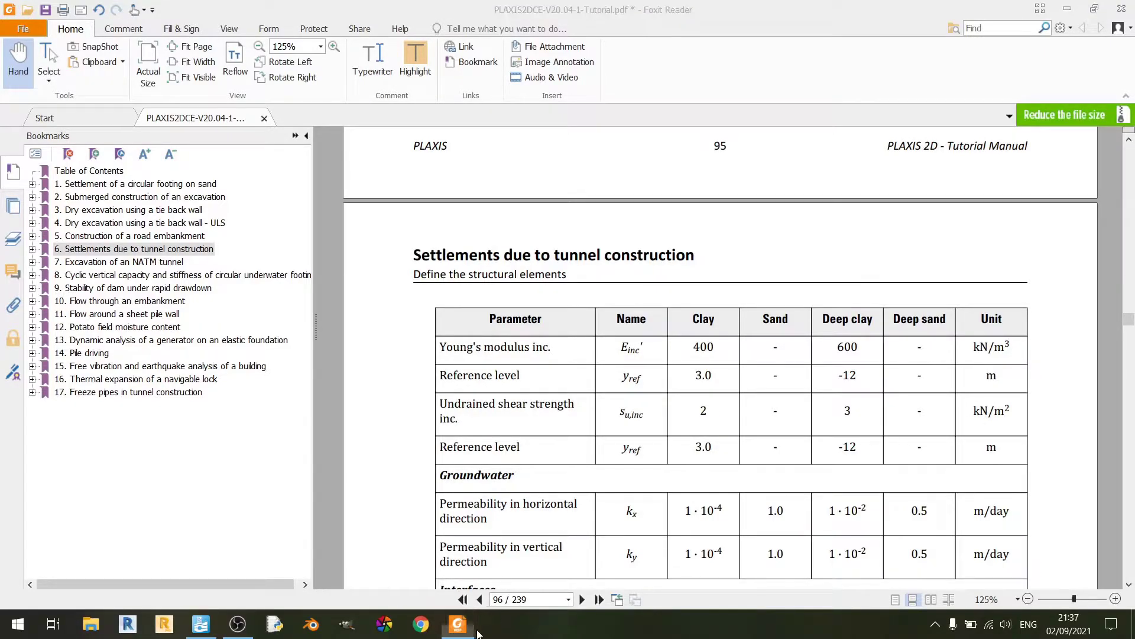
pyautogui.hotkey('alt', 'Tab')
pyautogui.click(448, 433)
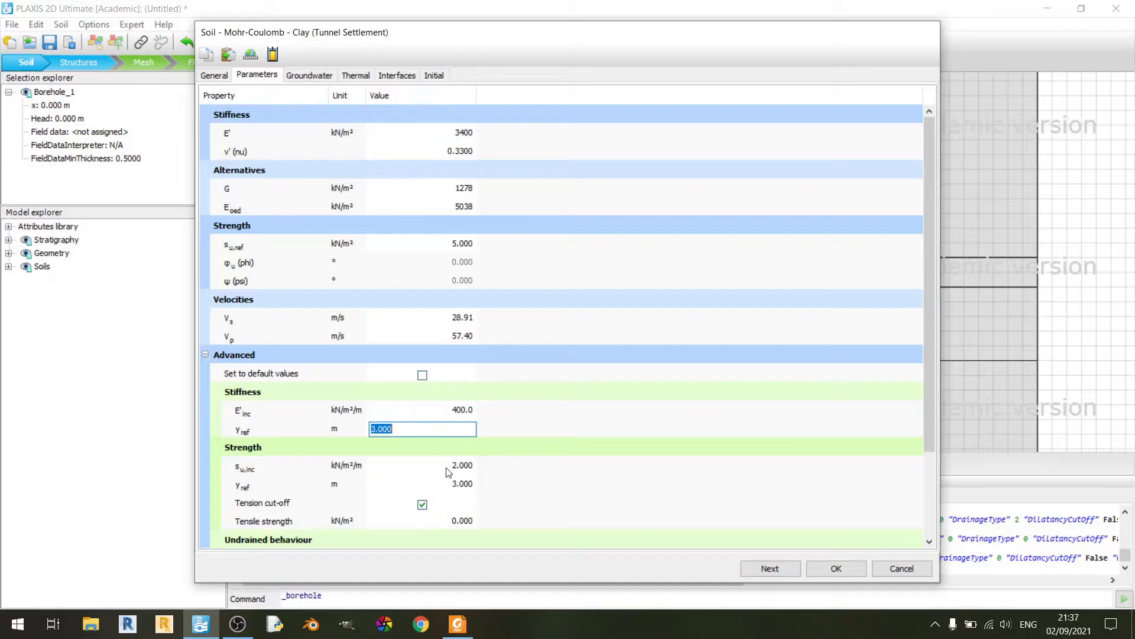
pyautogui.click(451, 485)
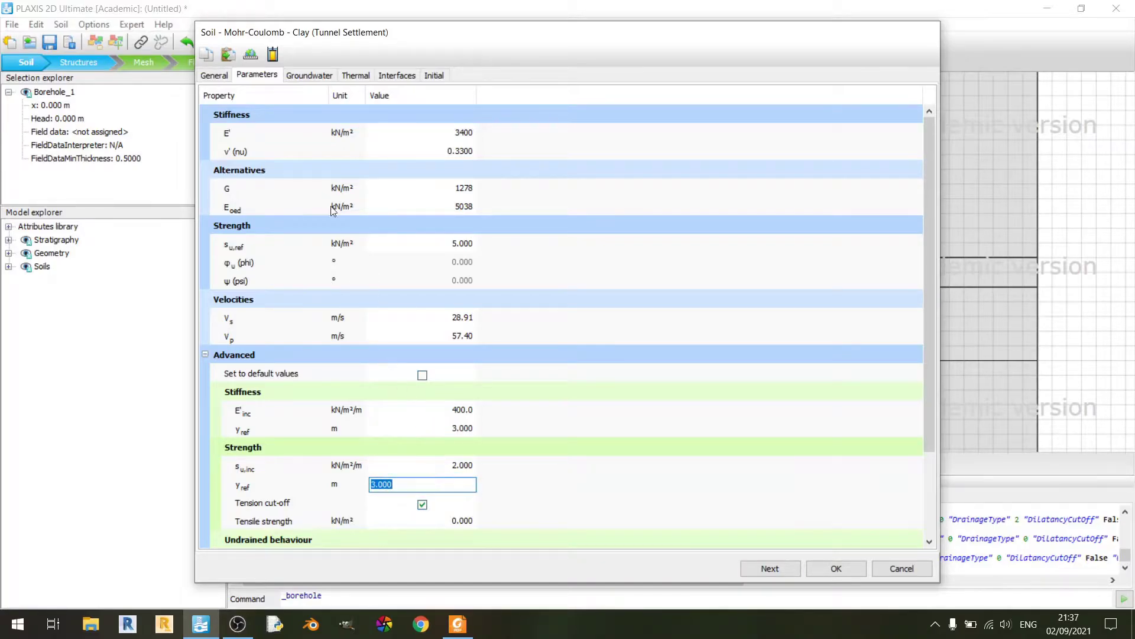
# Step: Compare the clay's horizontal and vertical permeabilities with the groundwater rows of the tutorial's soil table
pyautogui.click(327, 79)
pyautogui.click(457, 624)
pyautogui.scroll(-5, 703, 356)
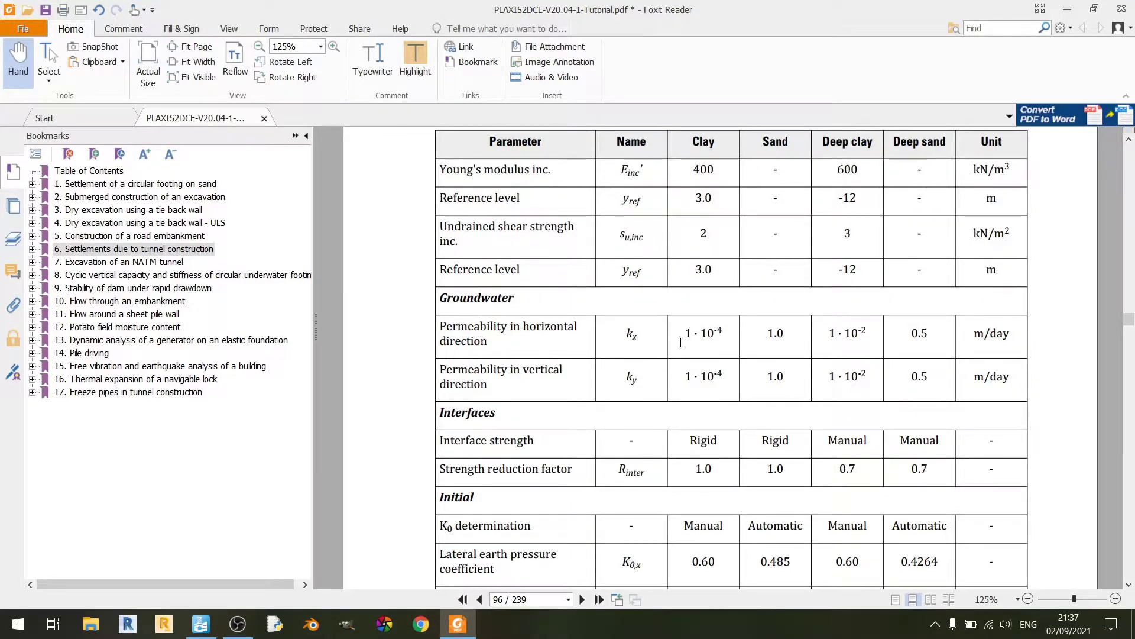
pyautogui.click(456, 621)
pyautogui.click(446, 300)
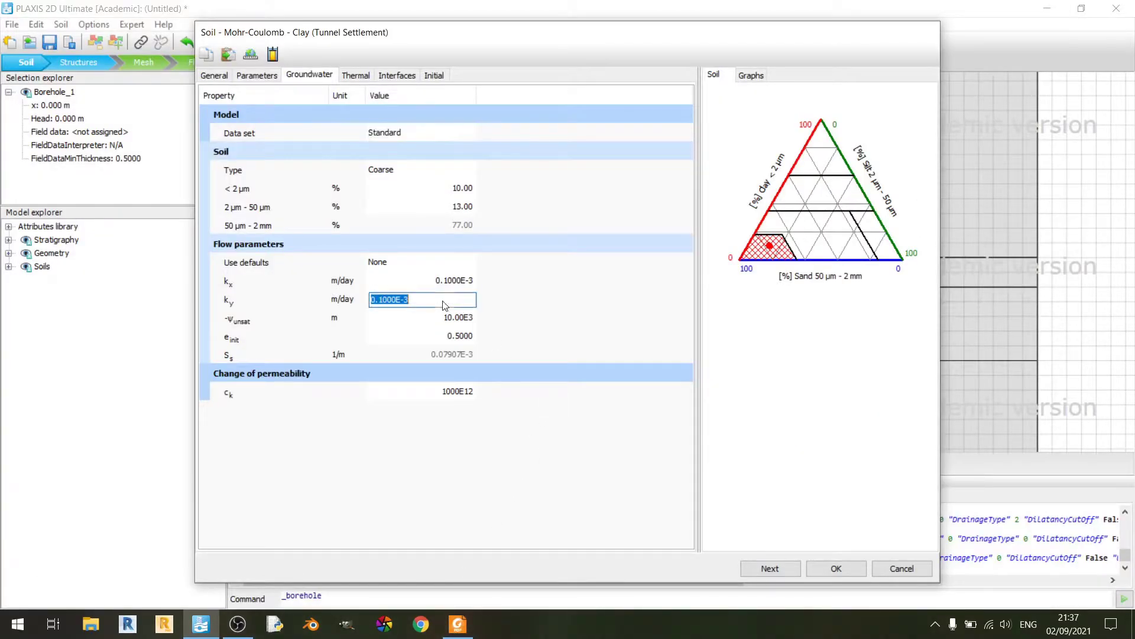
# Step: Compare the clay's interface strength type and strength reduction factor with the tutorial's soil table
pyautogui.click(391, 75)
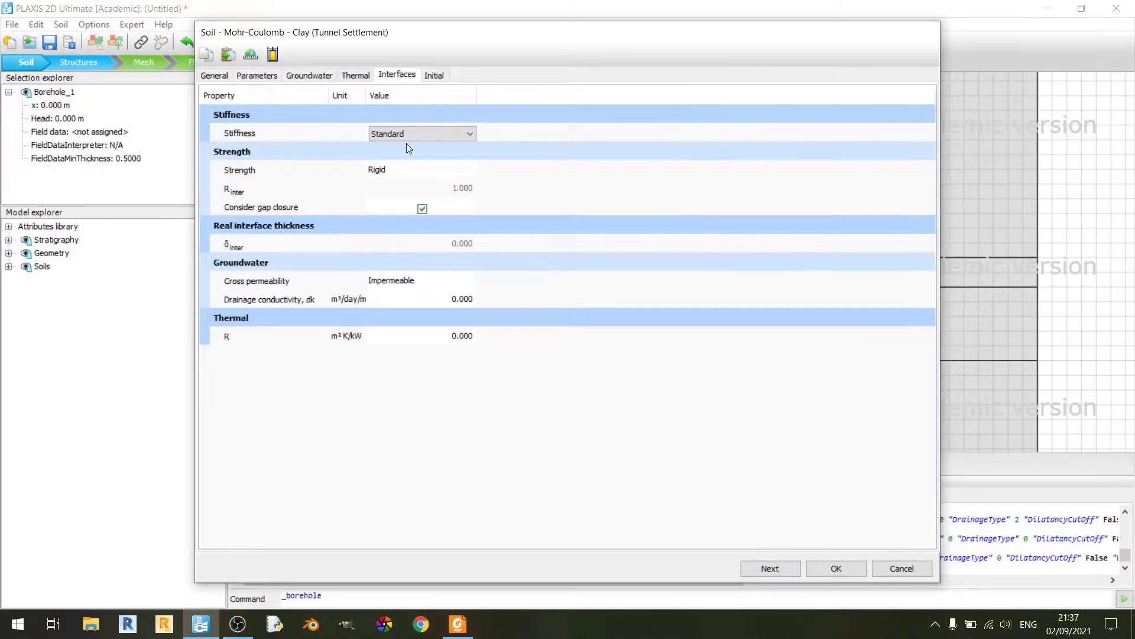
pyautogui.click(456, 624)
pyautogui.scroll(-6, 686, 337)
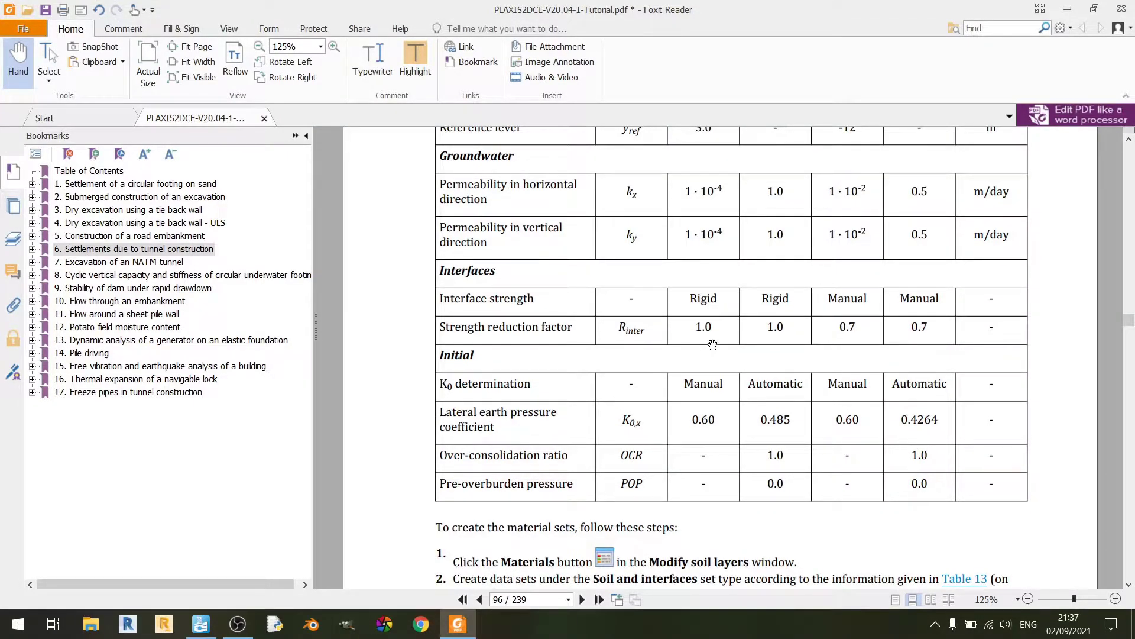
pyautogui.click(458, 624)
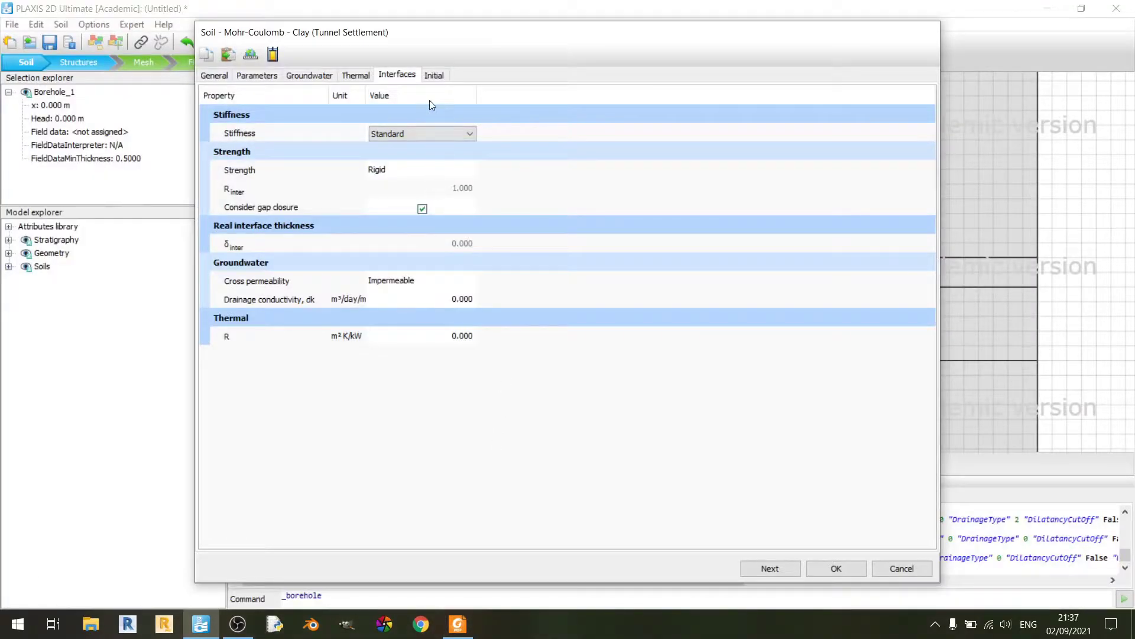
# Step: Check the clay's K0 determination and lateral earth pressure coefficient against the tutorial's soil table, and close the material set with its settings accepted
pyautogui.click(436, 75)
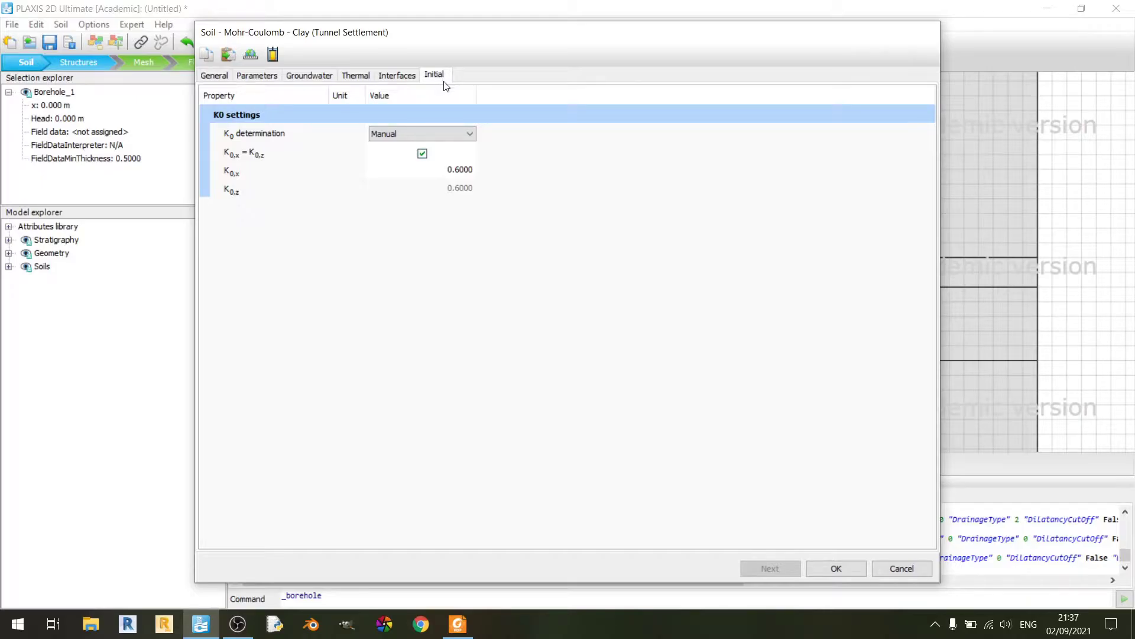
pyautogui.click(459, 622)
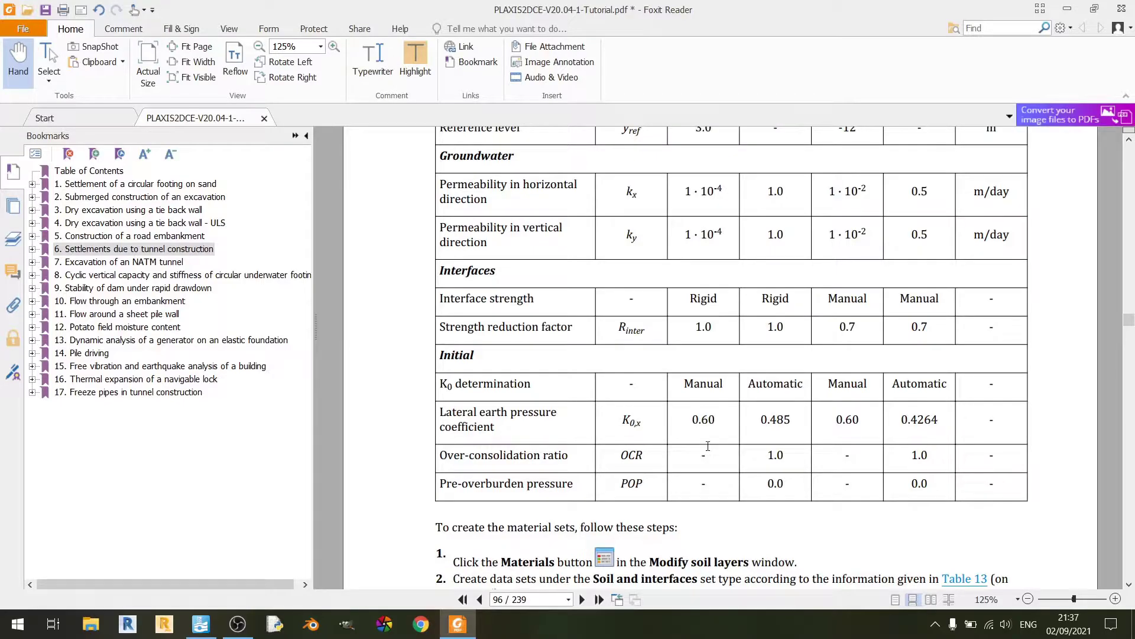
pyautogui.click(459, 622)
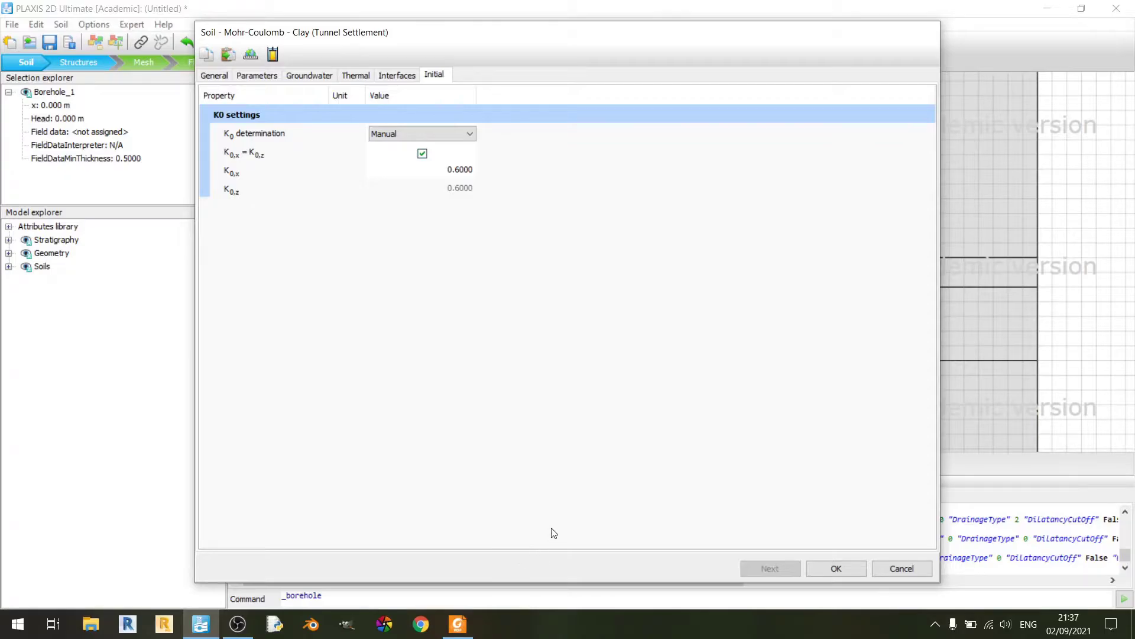
pyautogui.click(849, 565)
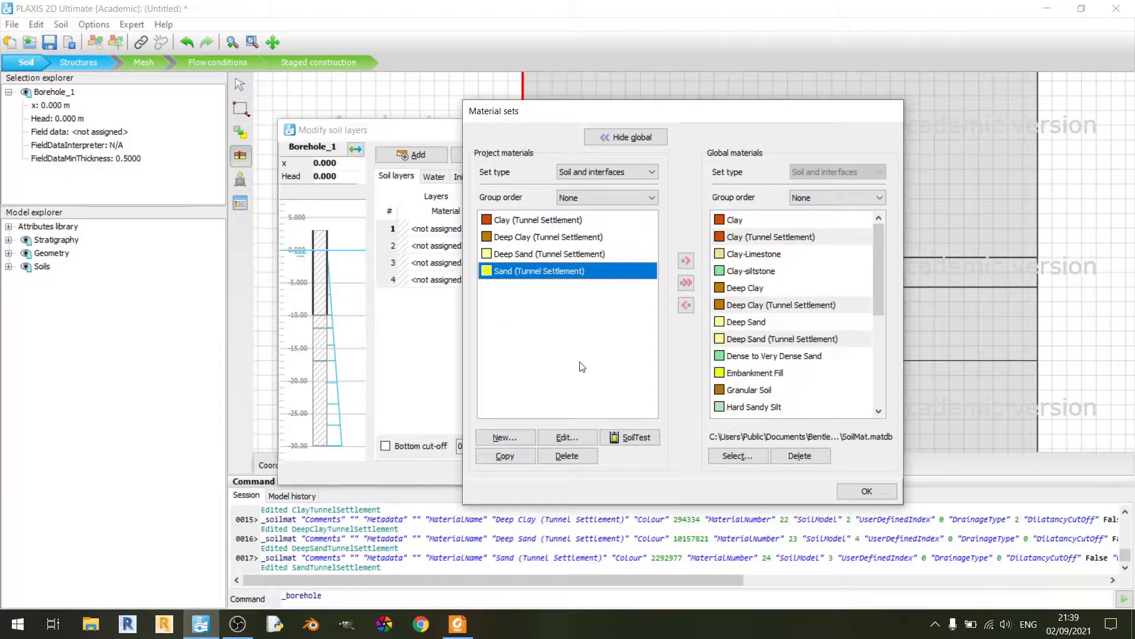
# Step: Open the Sand (Tunnel Settlement) material set and compare its material model, drainage type and unit weights with Table 13 in the tutorial PDF
pyautogui.doubleClick(575, 273)
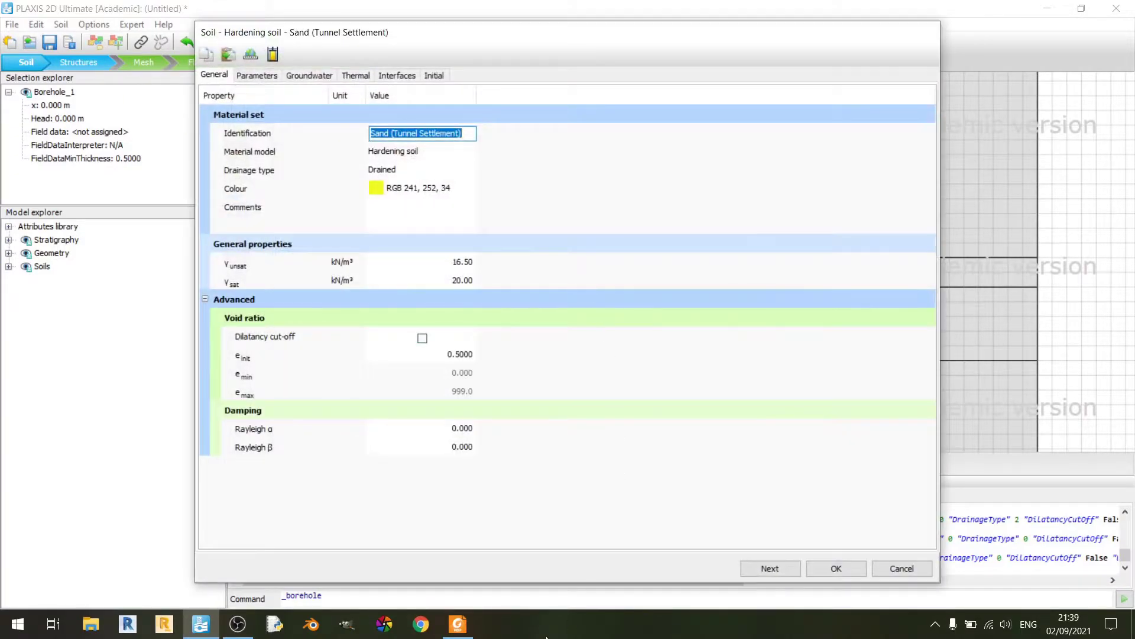
pyautogui.click(445, 154)
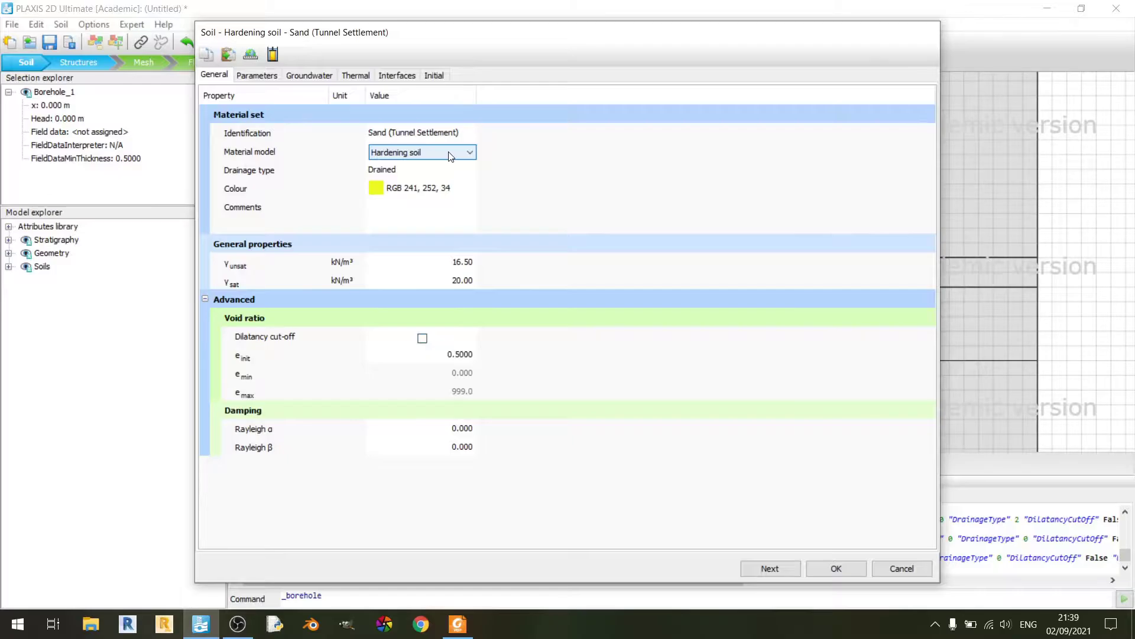
pyautogui.click(421, 176)
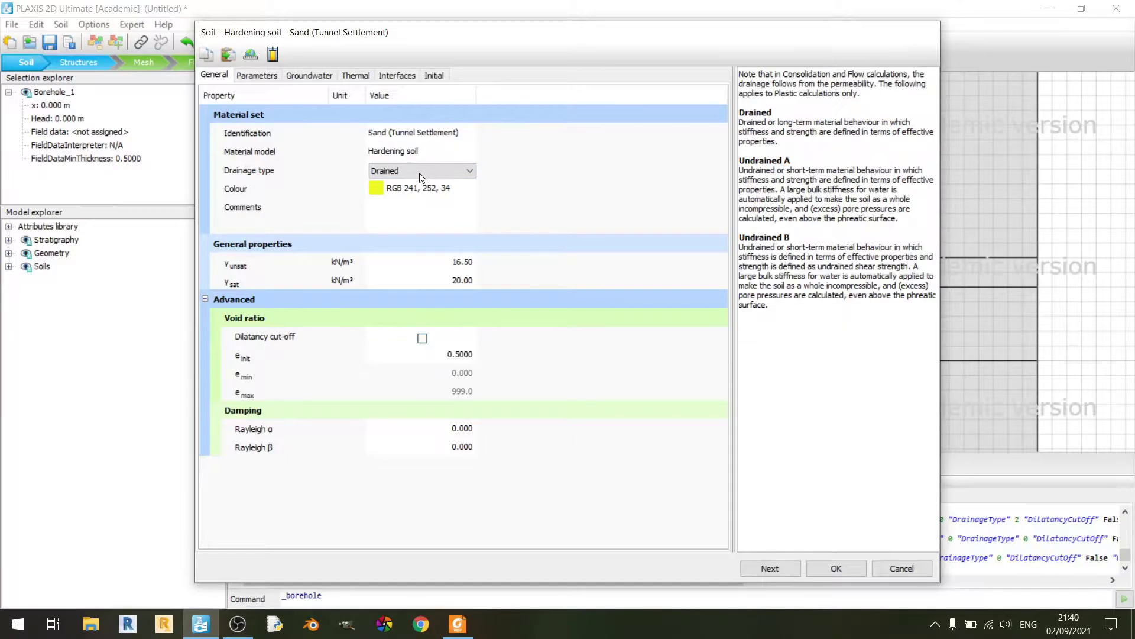
pyautogui.click(436, 261)
pyautogui.click(438, 280)
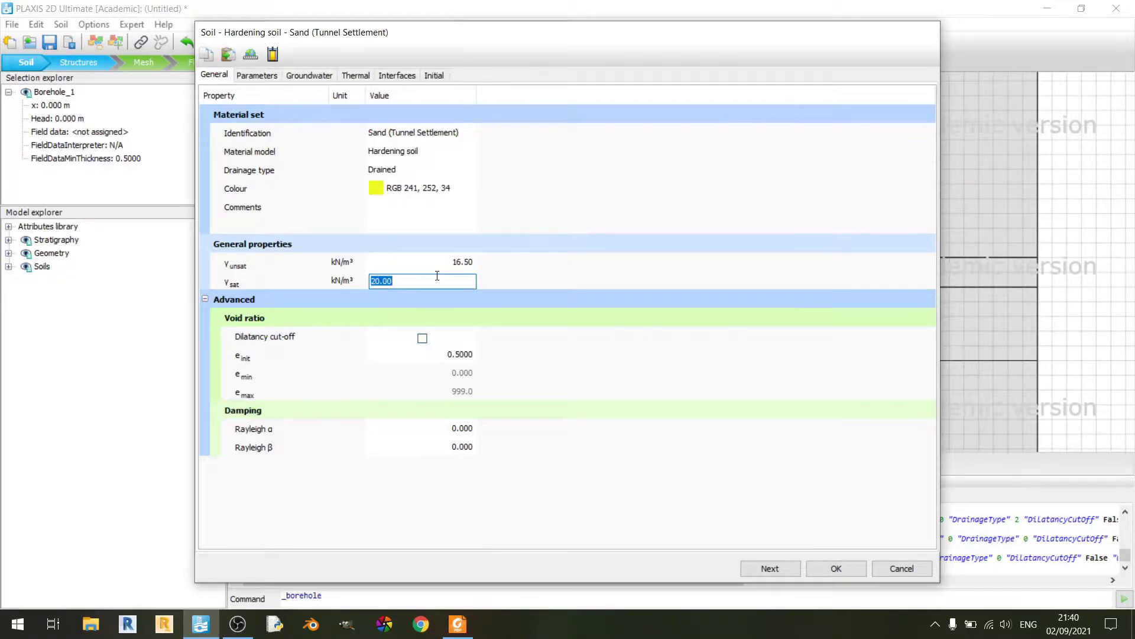
pyautogui.click(452, 261)
pyautogui.click(453, 277)
pyautogui.click(458, 625)
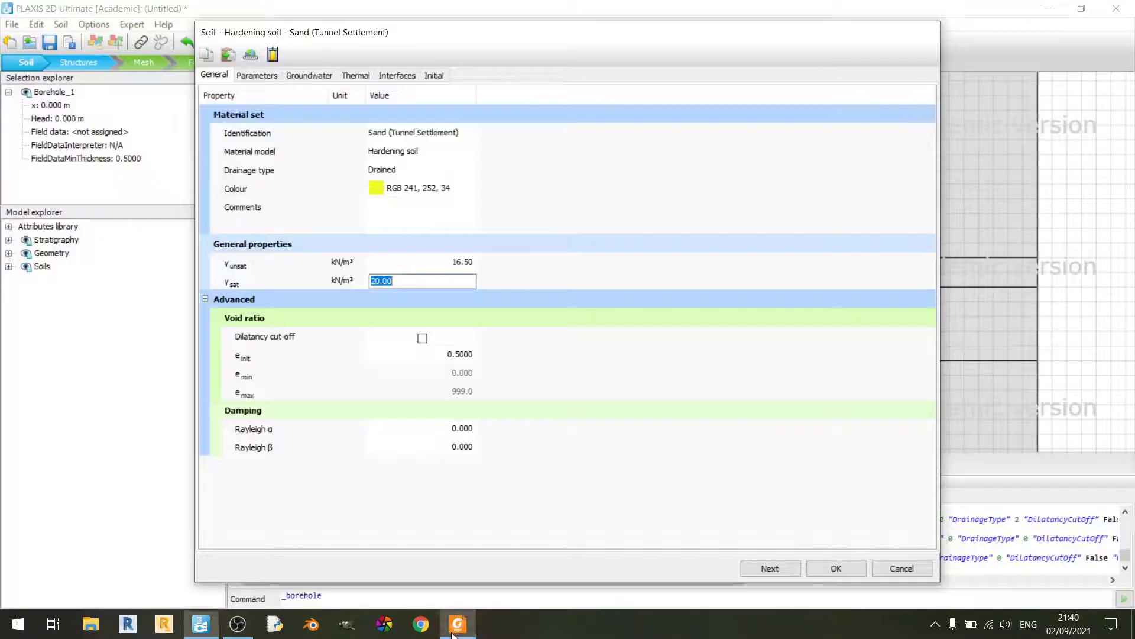
pyautogui.click(458, 625)
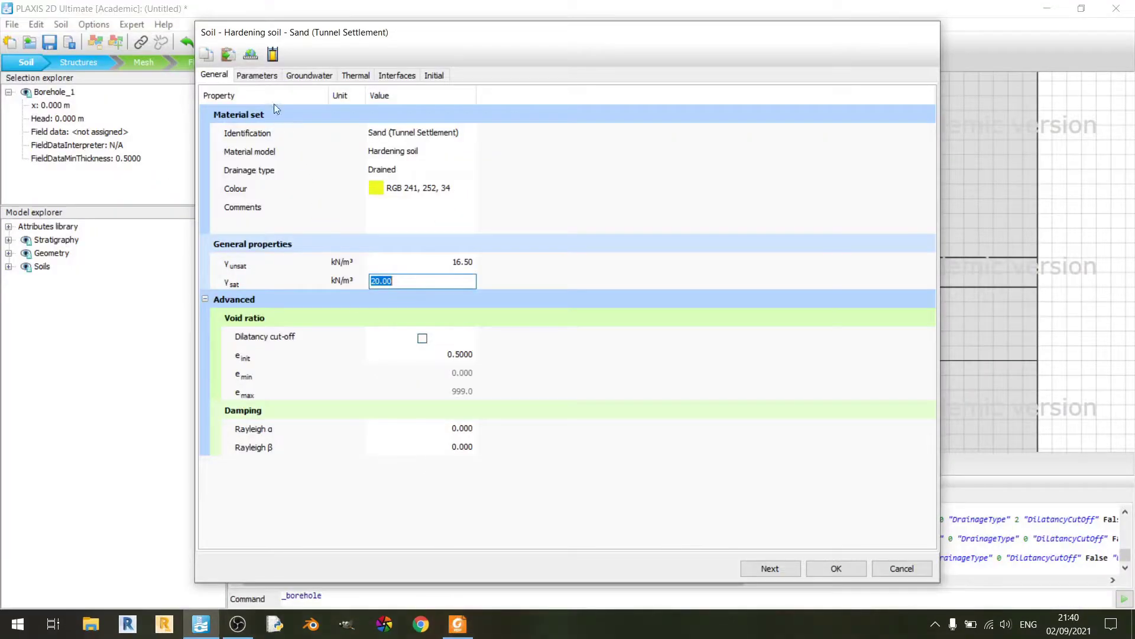
# Step: Compare the sand's secant, oedometer and unloading/reloading stiffnesses and power m with Table 13 in the tutorial PDF
pyautogui.click(257, 76)
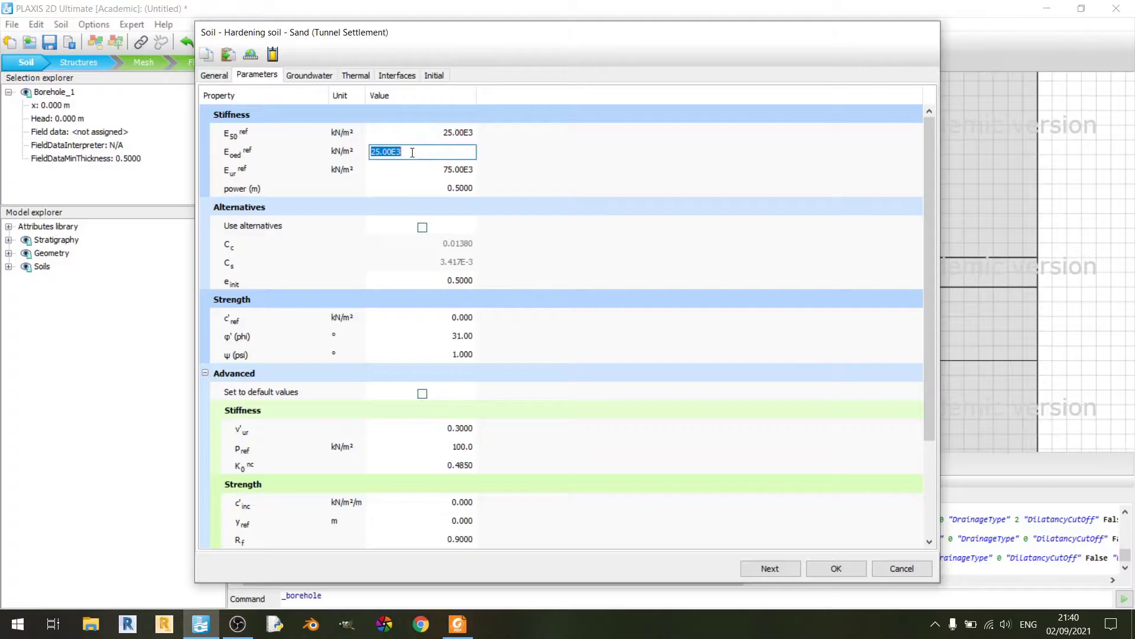
pyautogui.click(428, 132)
pyautogui.click(428, 151)
pyautogui.click(409, 170)
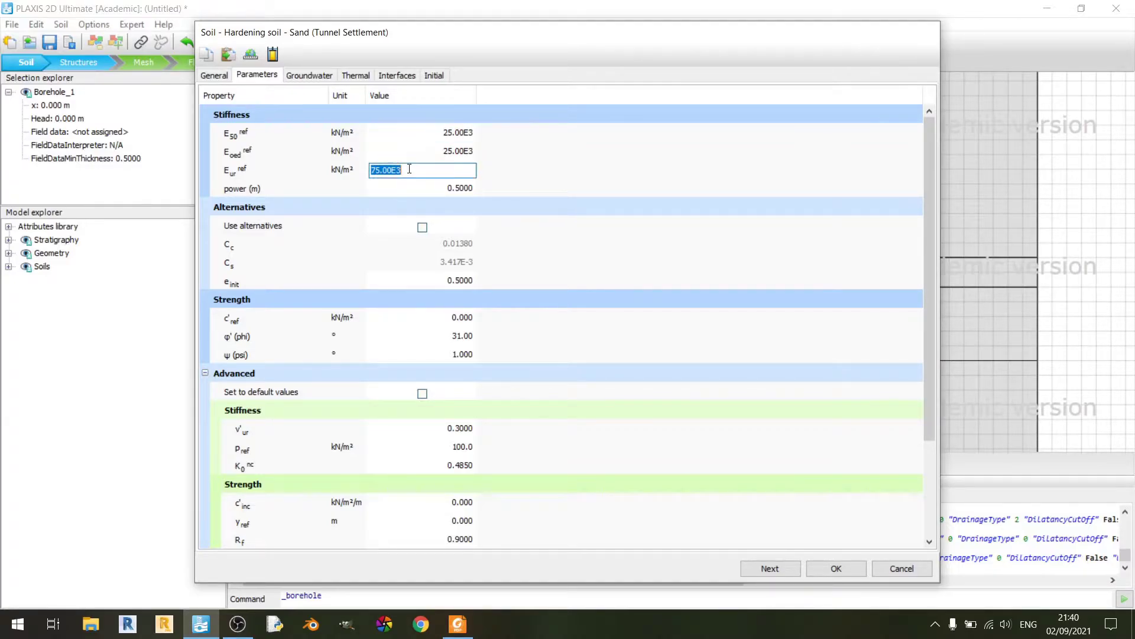
pyautogui.click(447, 189)
pyautogui.click(458, 623)
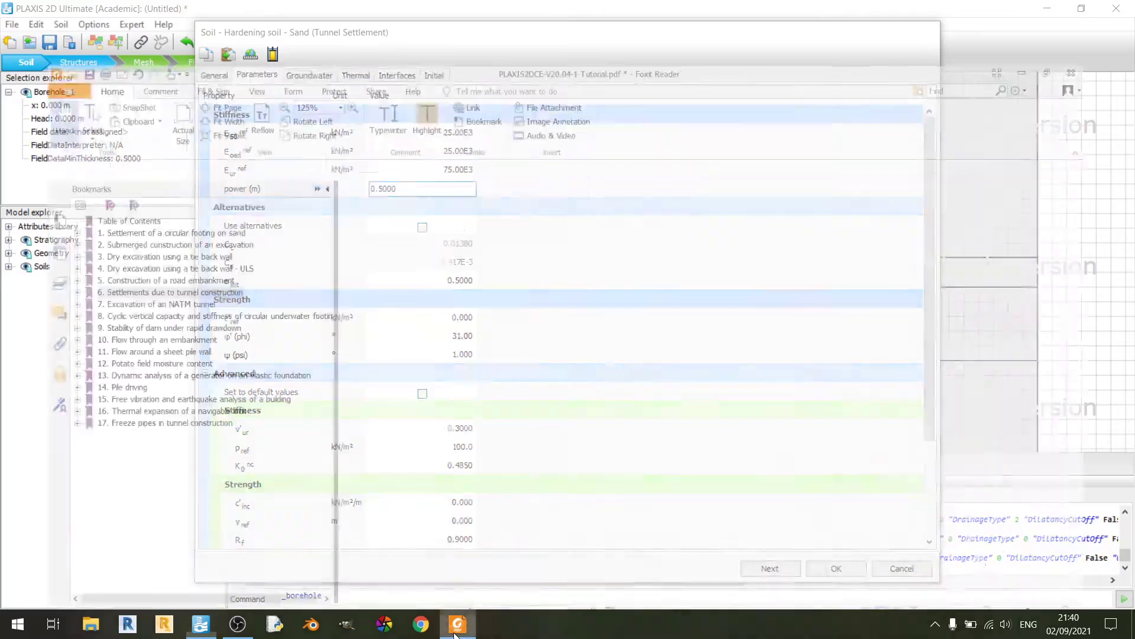
pyautogui.scroll(-3, 762, 326)
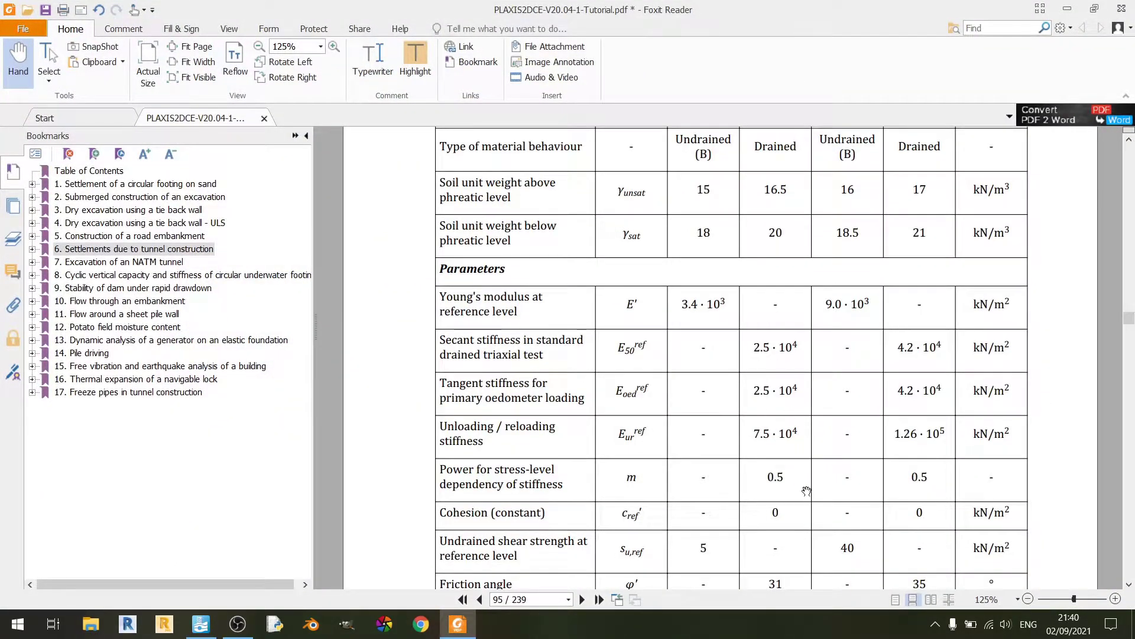
# Step: Check the sand's cohesion, friction angle and dilatancy angle against Table 13 in the tutorial PDF
pyautogui.scroll(-5, 768, 361)
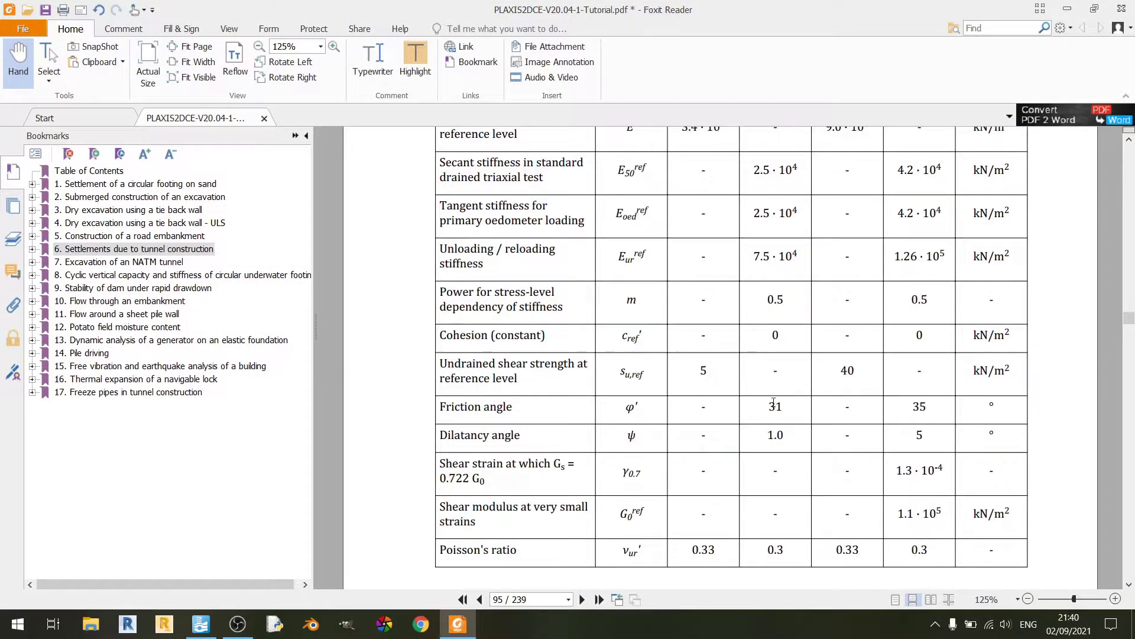
pyautogui.hotkey('alt', 'Tab')
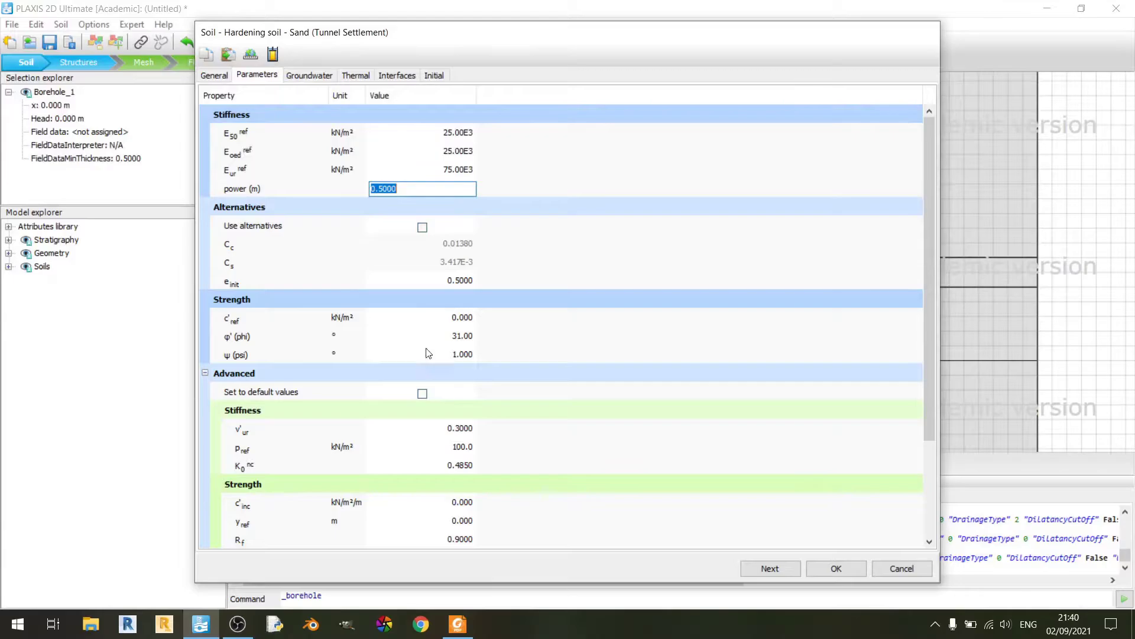
pyautogui.click(428, 317)
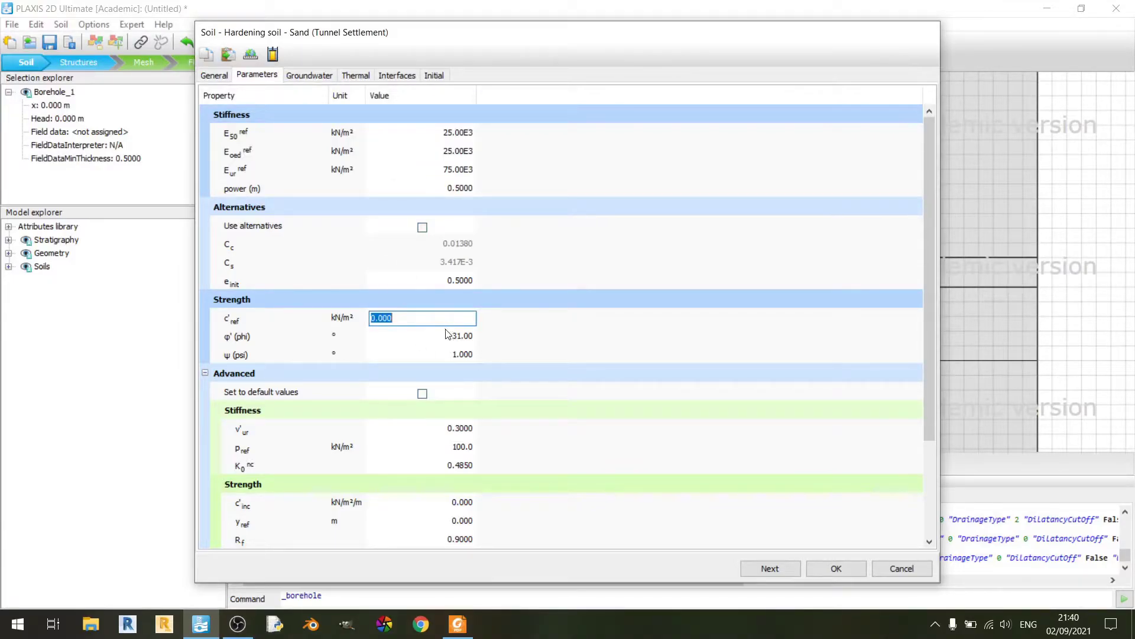
pyautogui.click(435, 338)
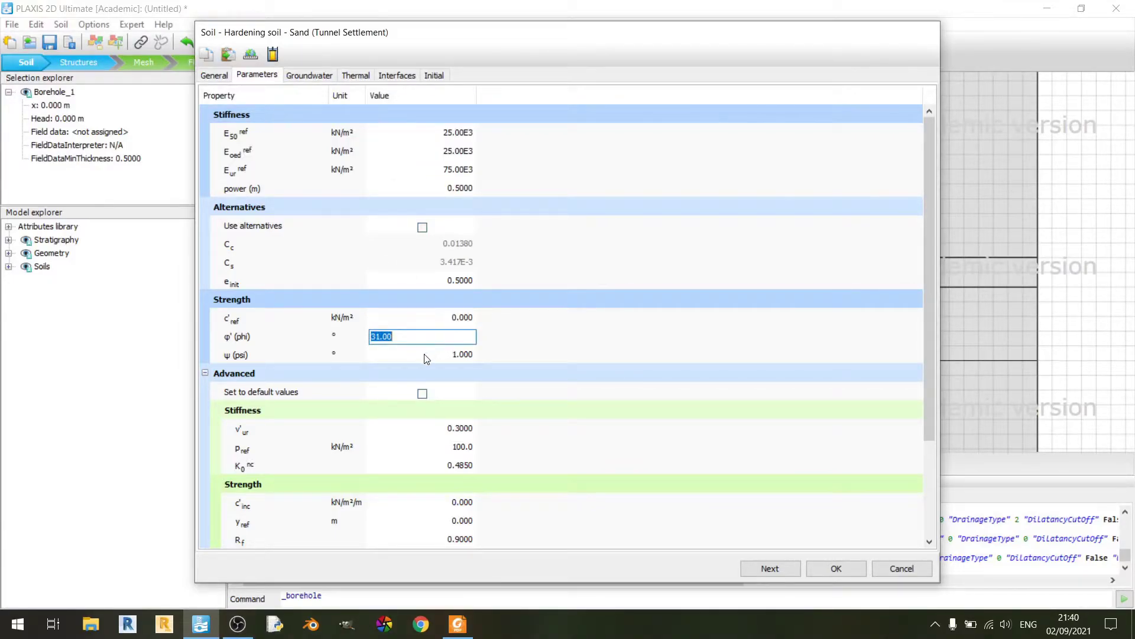
pyautogui.click(425, 354)
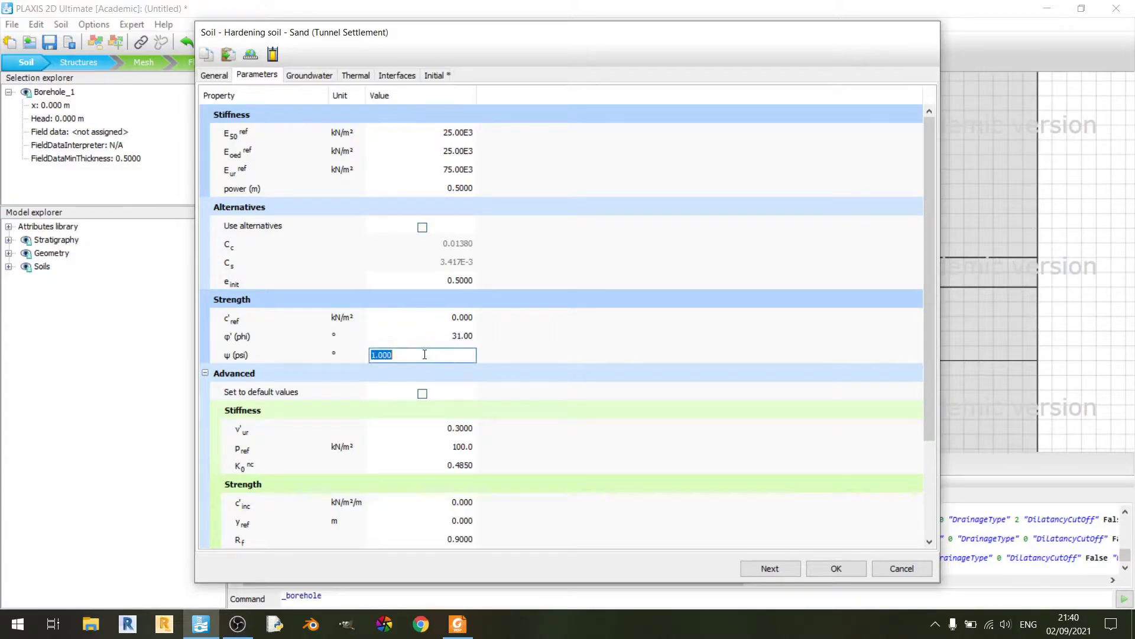
pyautogui.click(463, 336)
pyautogui.click(455, 354)
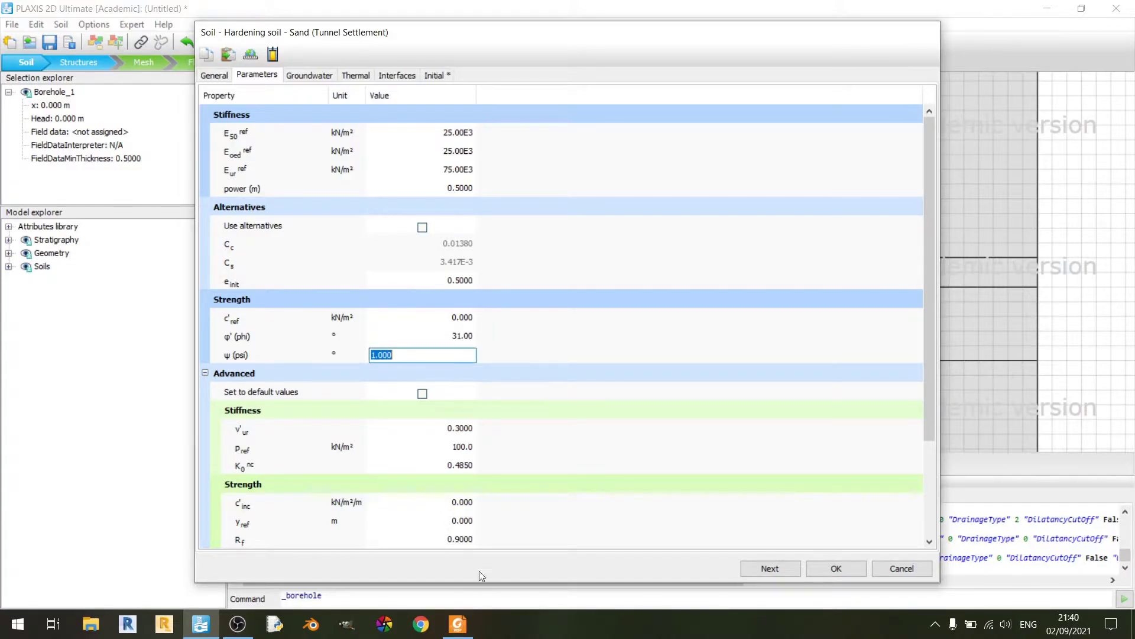
# Step: Compare the sand's unloading/reloading Poisson's ratio with Table 13 in the tutorial PDF
pyautogui.click(457, 624)
pyautogui.scroll(-3, 792, 445)
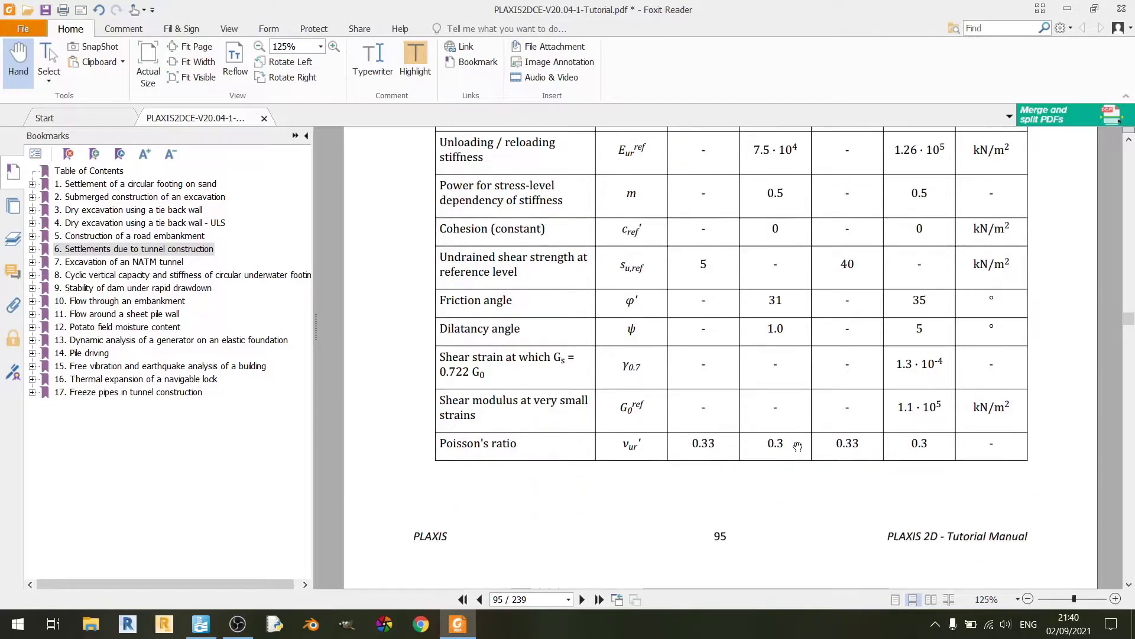
pyautogui.click(458, 624)
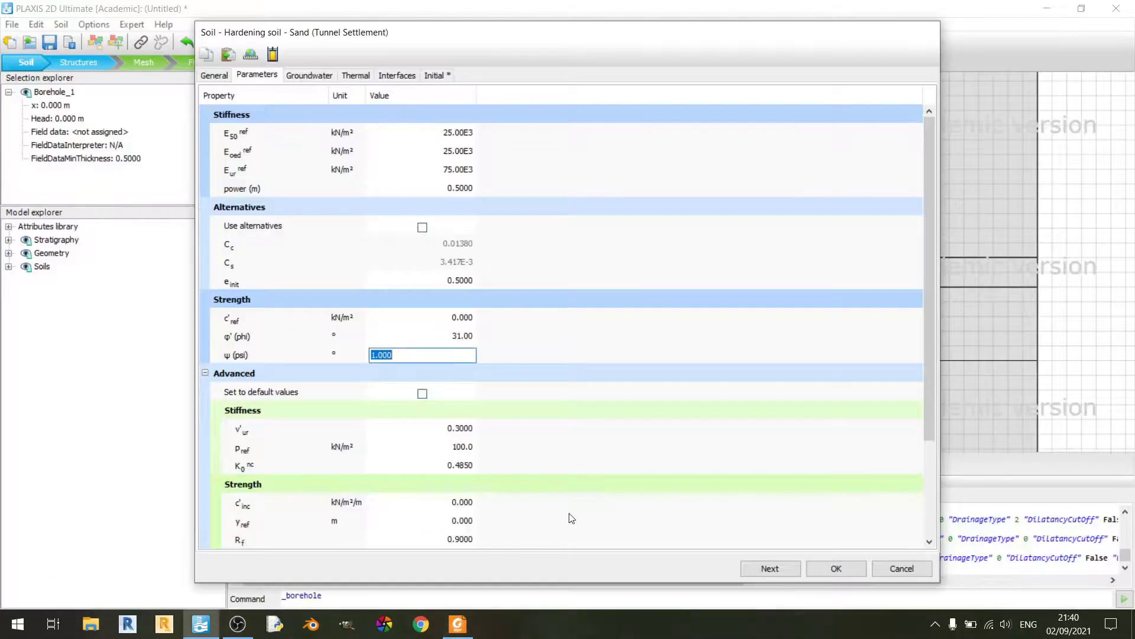
pyautogui.click(454, 429)
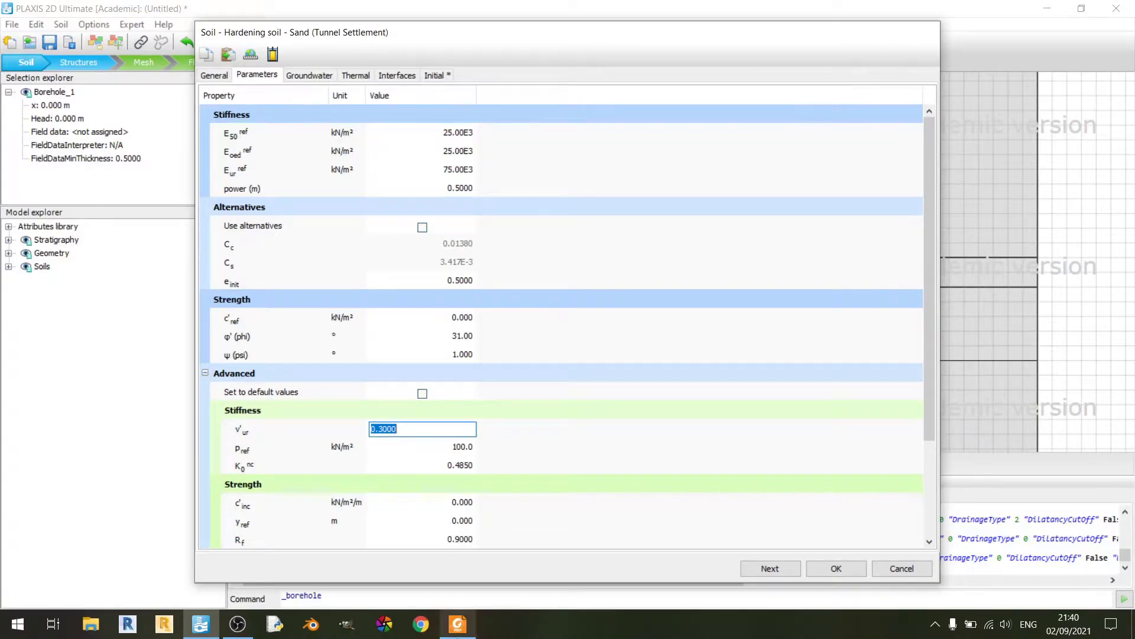
pyautogui.click(458, 624)
pyautogui.scroll(-5, 703, 444)
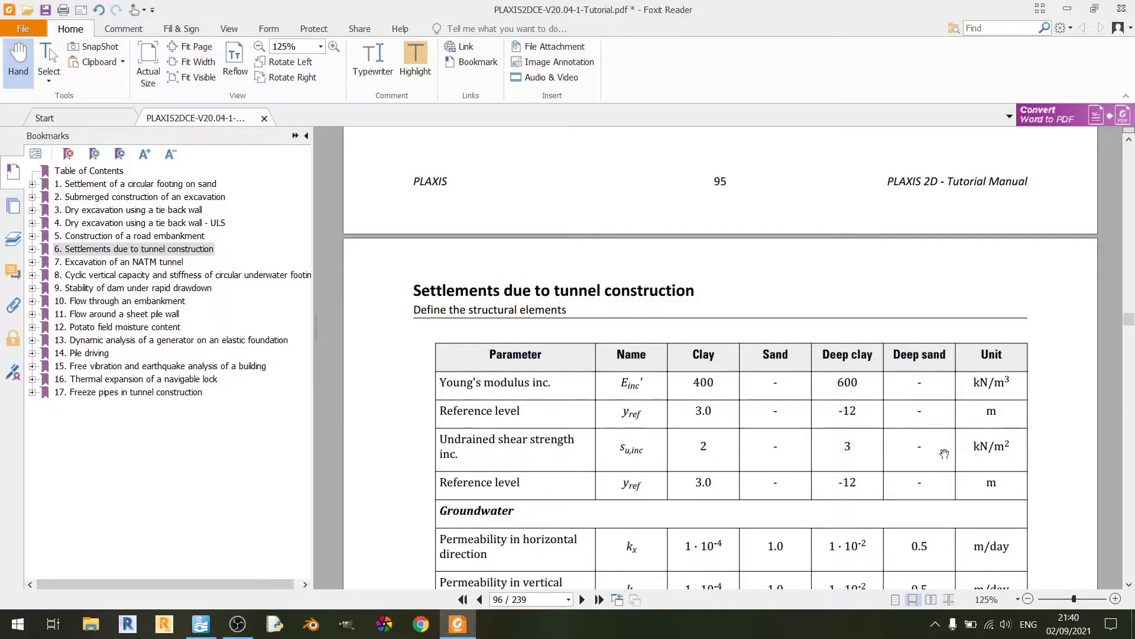
pyautogui.click(463, 634)
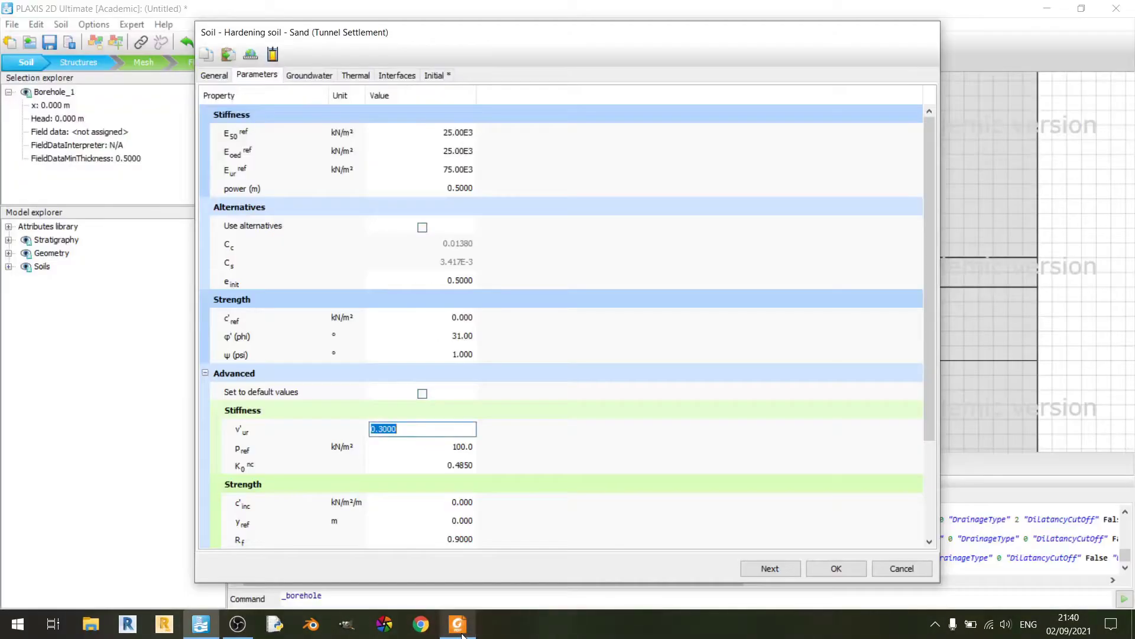
# Step: Compare the sand's horizontal and vertical permeabilities with the groundwater values in the tutorial's soil table
pyautogui.click(323, 78)
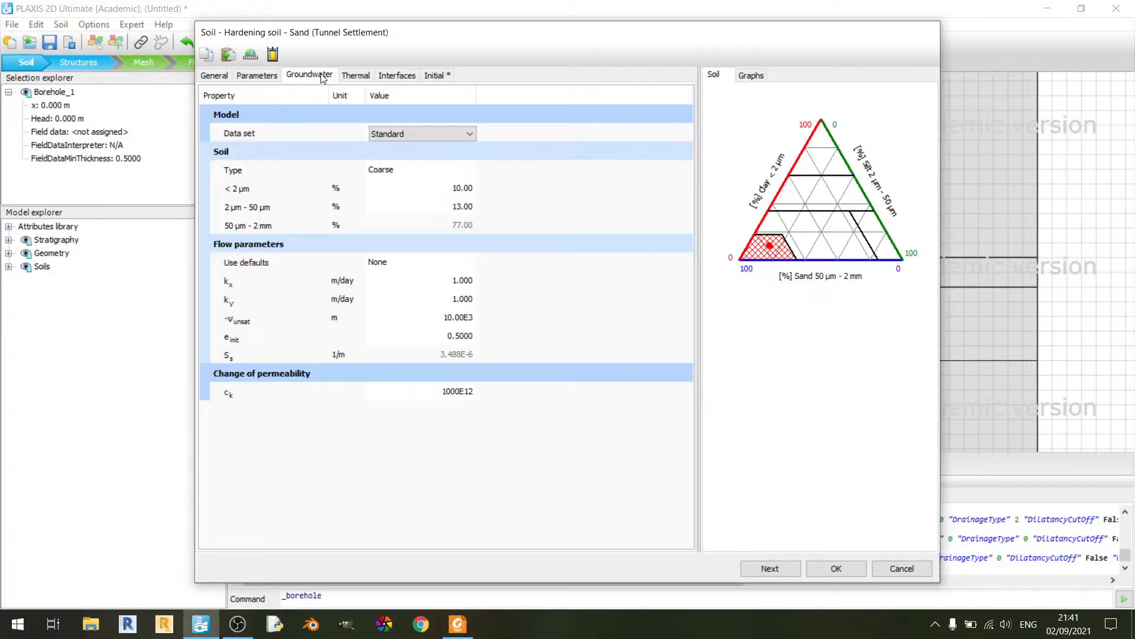
pyautogui.click(401, 283)
pyautogui.click(399, 296)
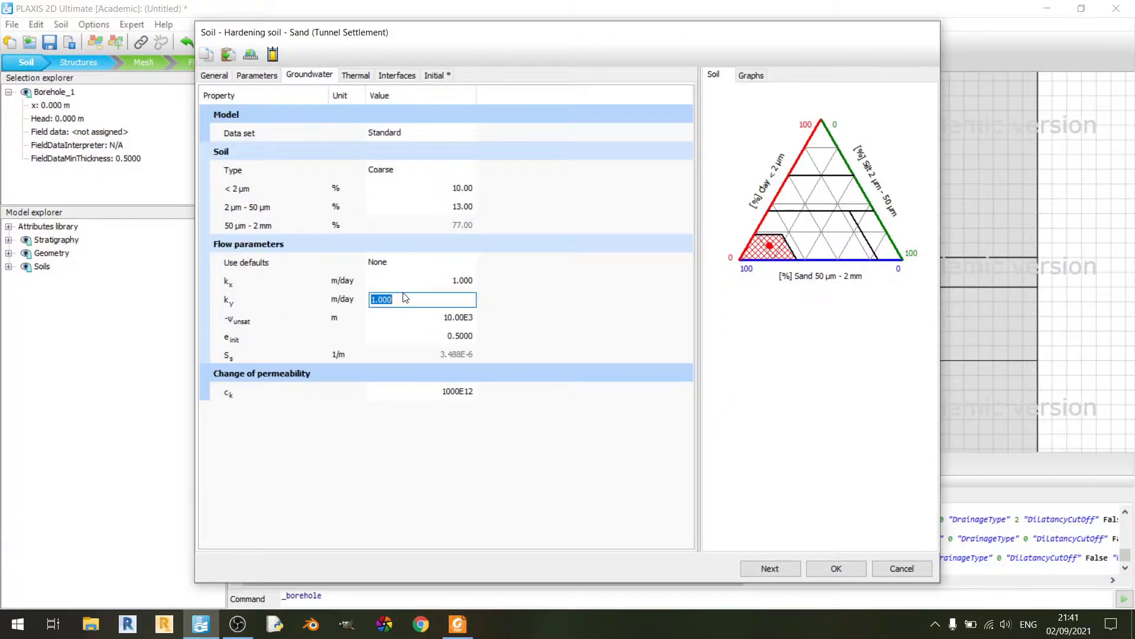
pyautogui.click(457, 623)
pyautogui.scroll(-4, 780, 461)
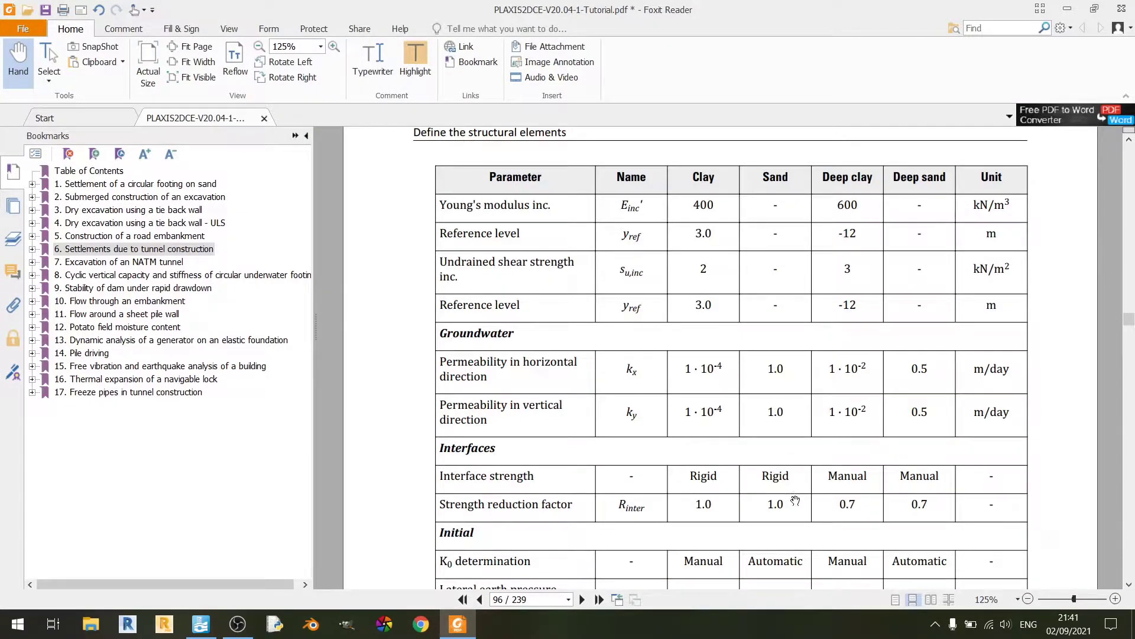
pyautogui.click(459, 624)
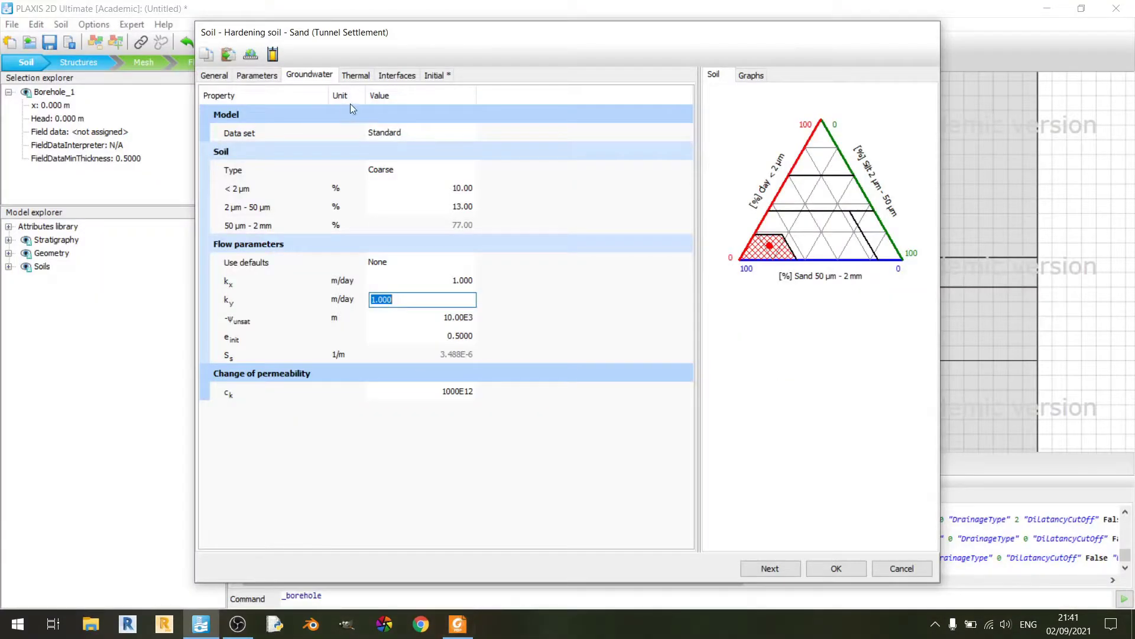
# Step: Check the sand's interface strength and strength reduction factor against the tutorial's soil table
pyautogui.click(398, 75)
pyautogui.click(457, 624)
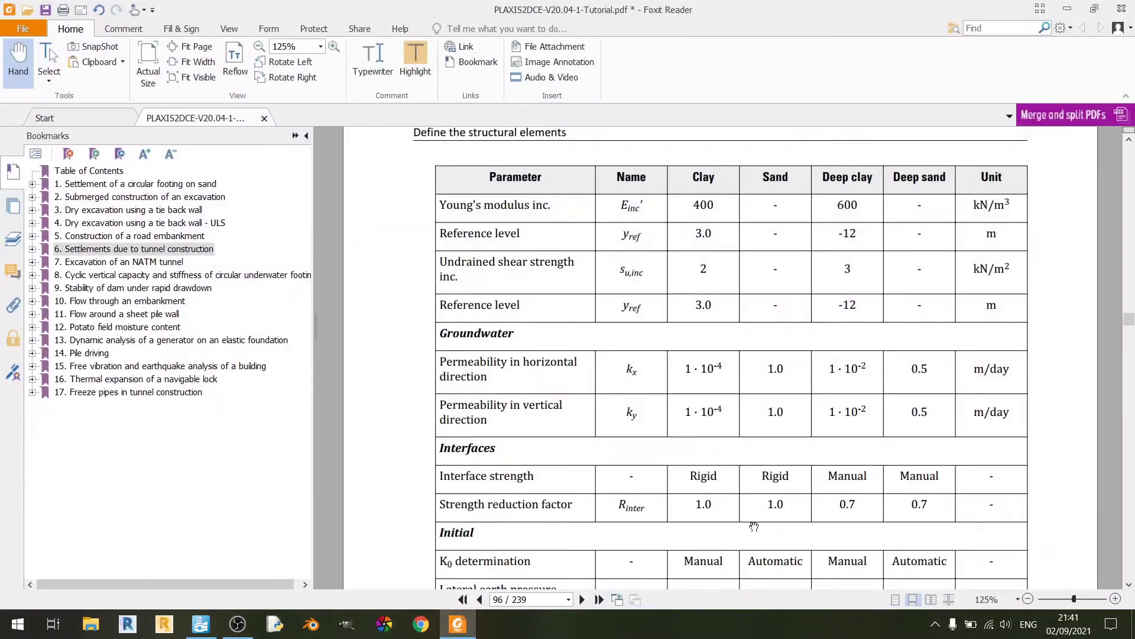
pyautogui.scroll(-1, 781, 476)
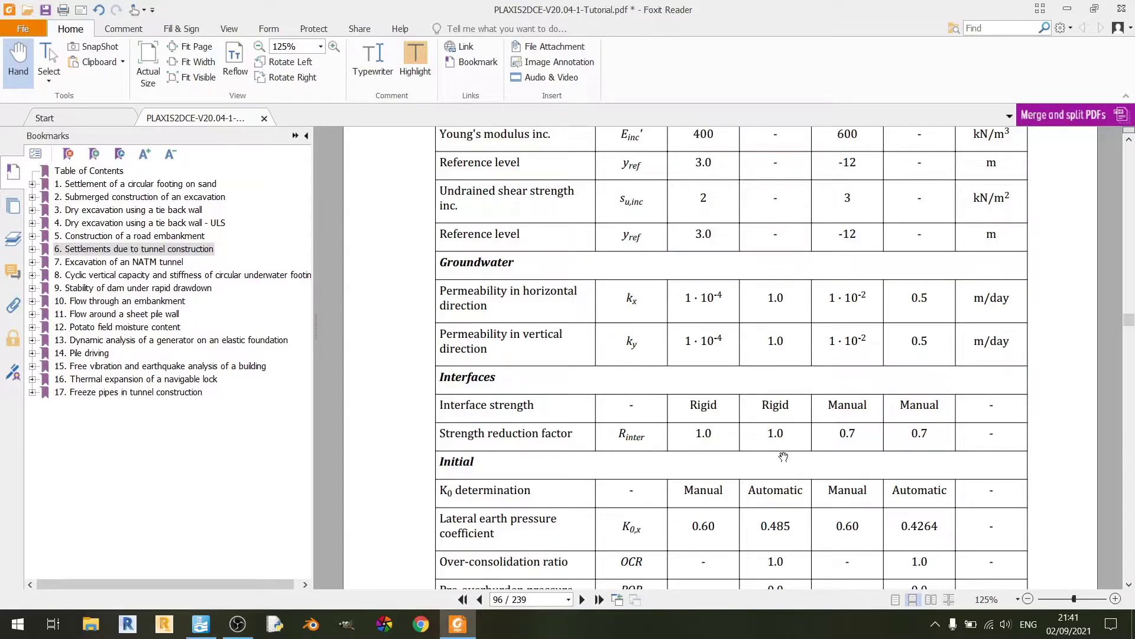
pyautogui.scroll(-1, 793, 443)
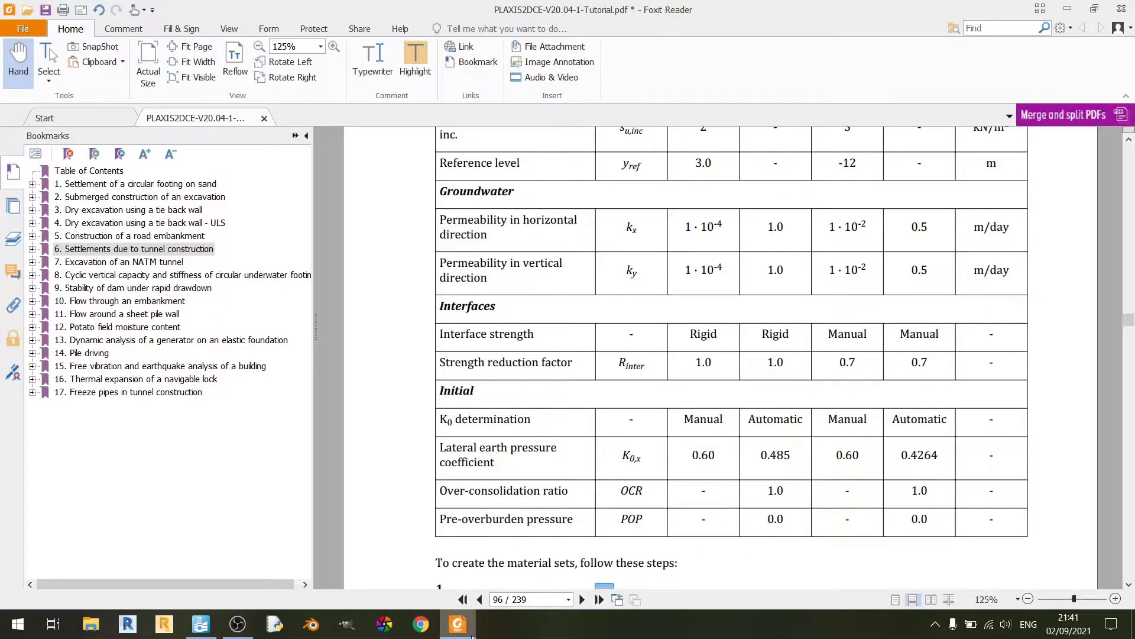
# Step: Check the sand's K0 determination, lateral earth pressure coefficient, OCR and POP against the tutorial table, and close the material set with its settings accepted
pyautogui.hotkey('alt', 'Tab')
pyautogui.click(451, 77)
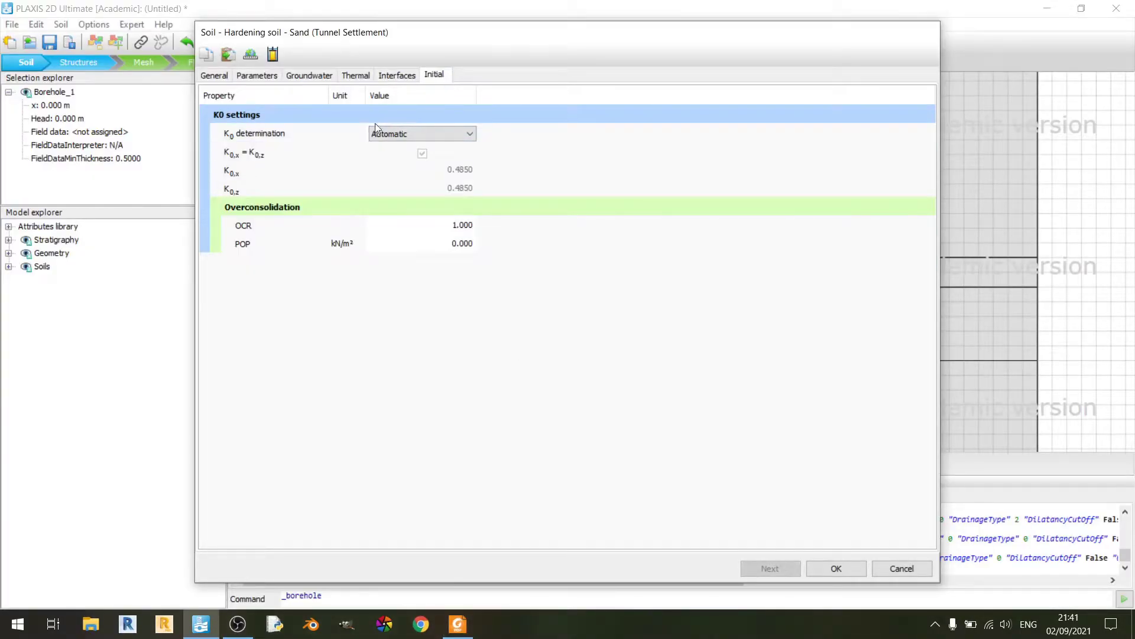
pyautogui.click(415, 134)
pyautogui.click(425, 156)
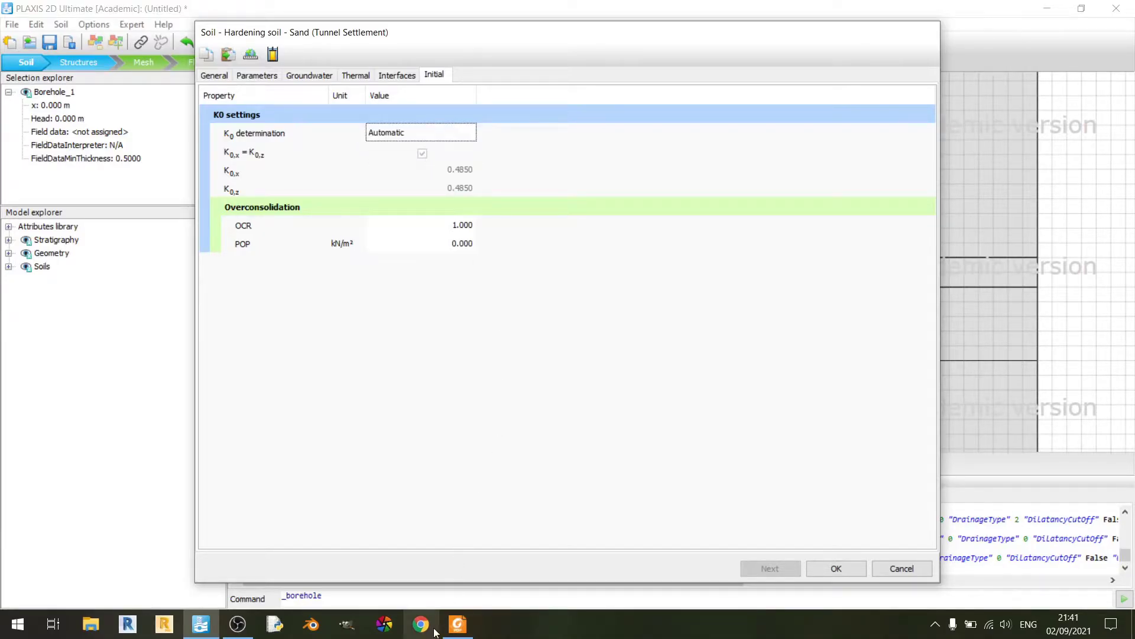
pyautogui.click(458, 624)
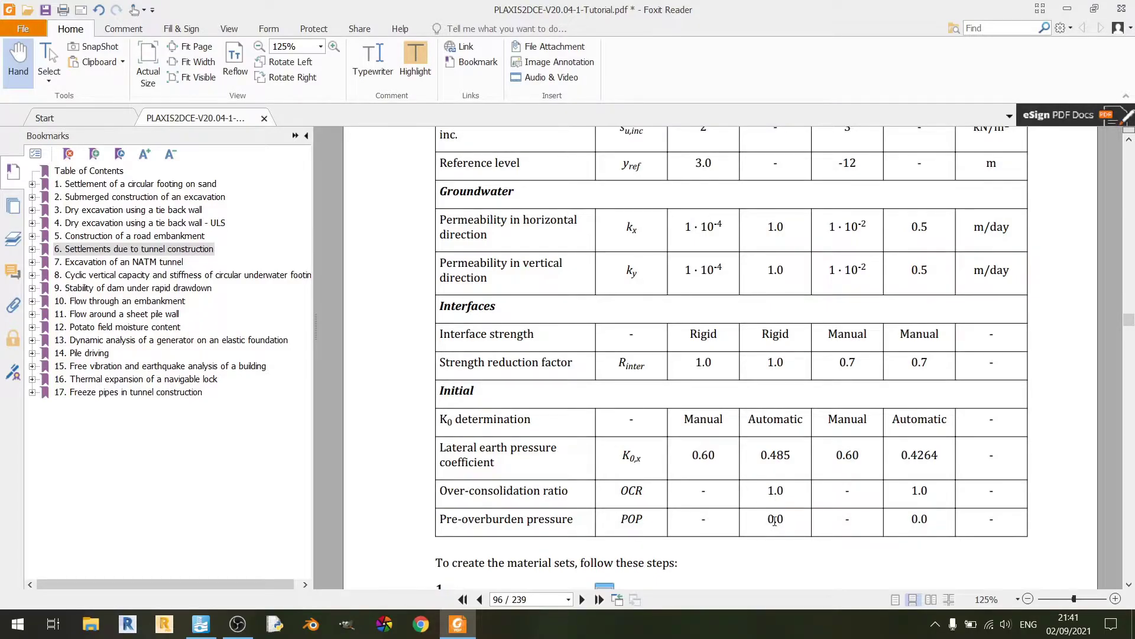
pyautogui.scroll(20, 784, 521)
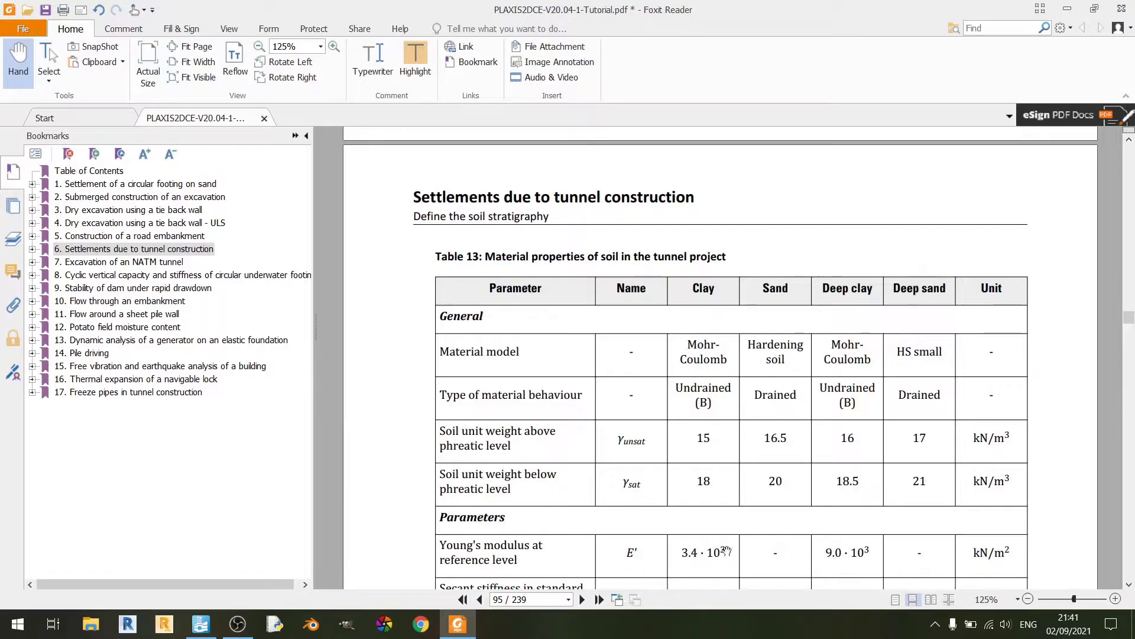
pyautogui.click(457, 624)
pyautogui.click(836, 568)
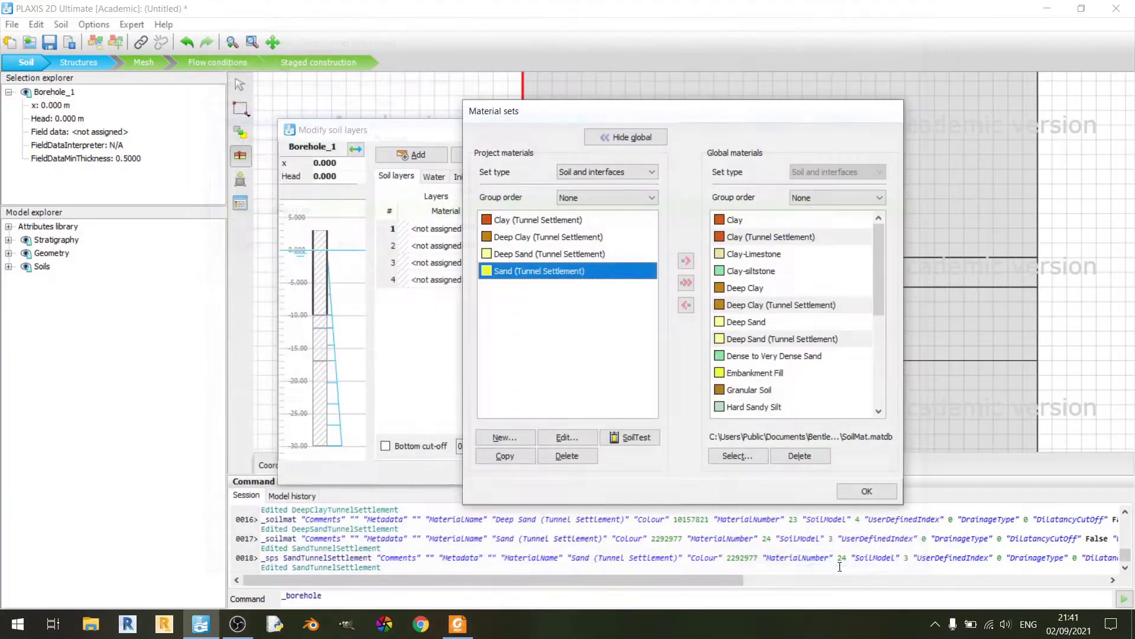
# Step: Open the Deep Clay (Tunnel Settlement) material set and compare its material model, drainage type and unit weights with Table 13
pyautogui.doubleClick(558, 236)
pyautogui.click(457, 624)
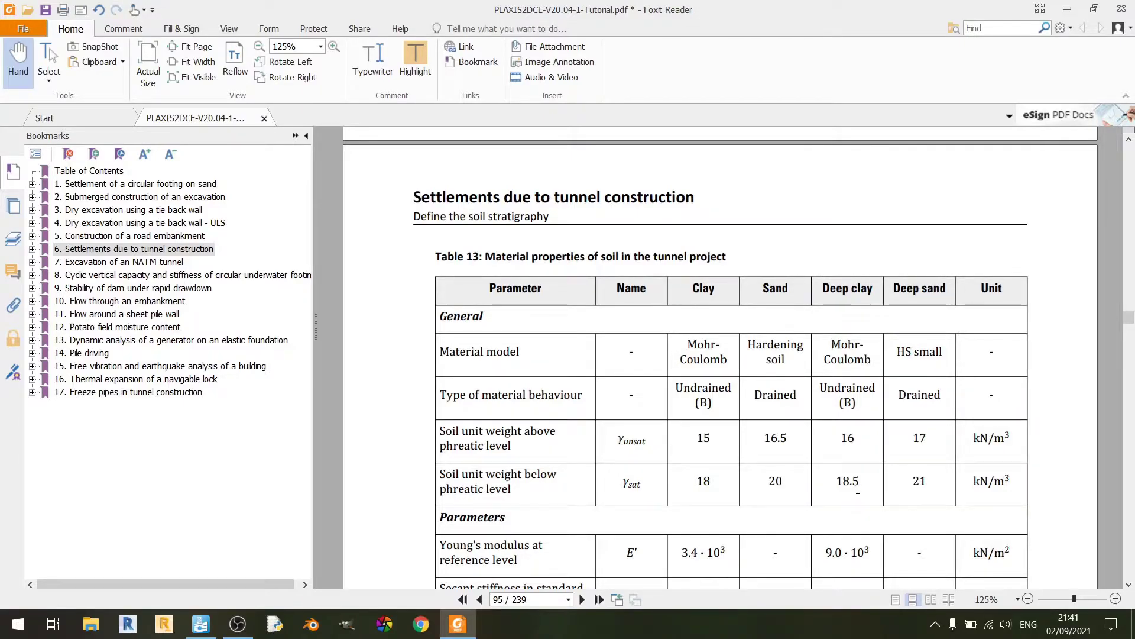
pyautogui.scroll(-1, 858, 488)
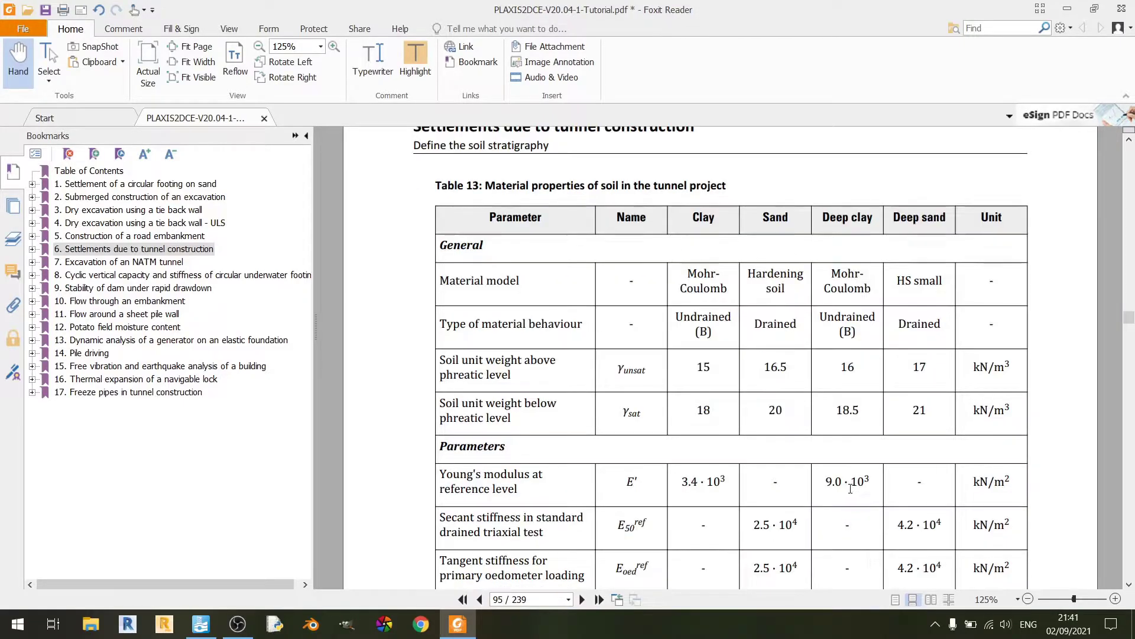
pyautogui.click(461, 622)
pyautogui.click(536, 168)
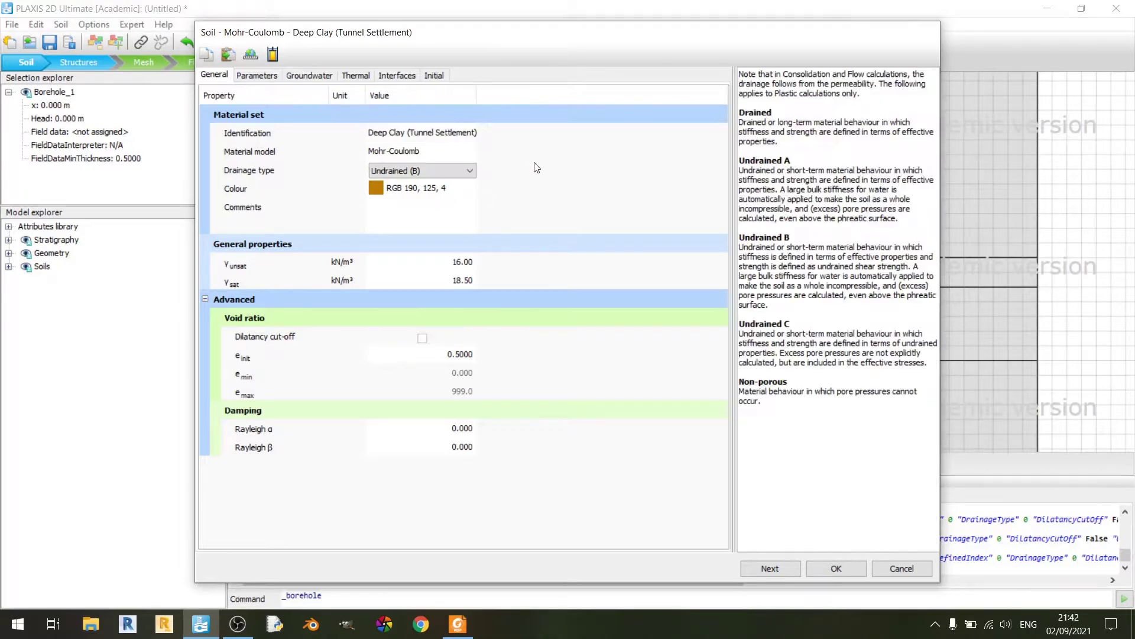
pyautogui.click(454, 264)
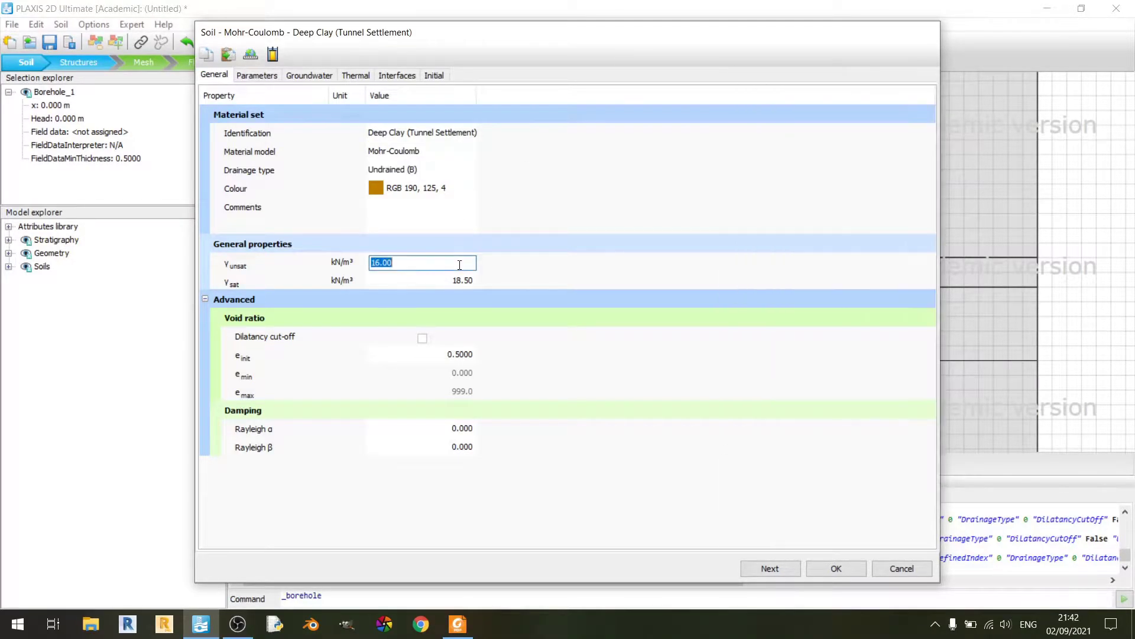
pyautogui.click(446, 282)
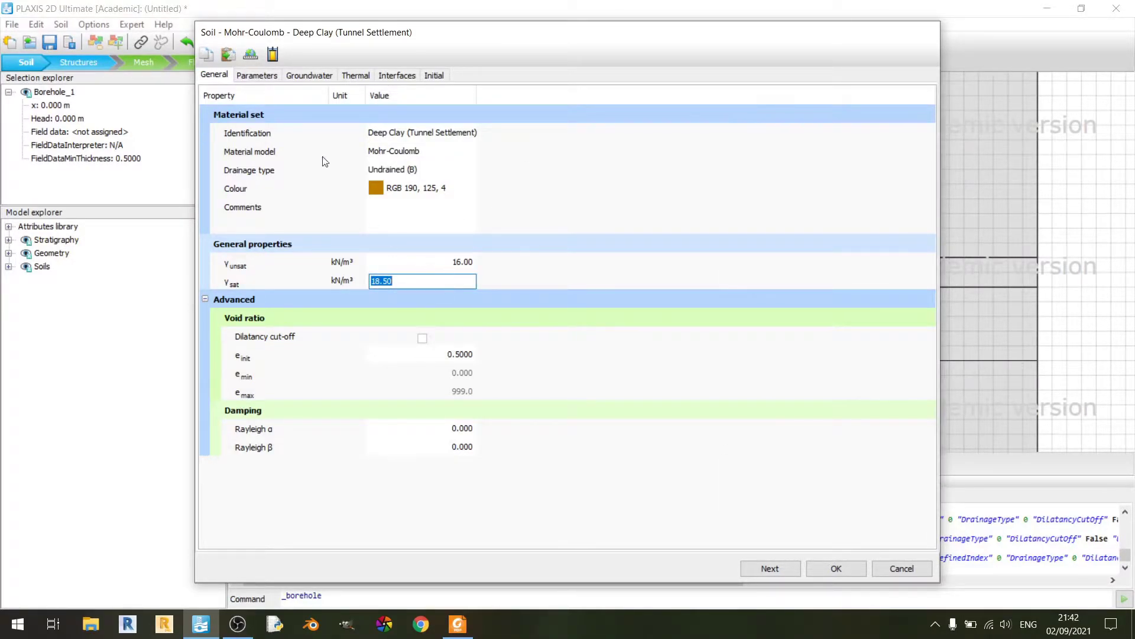
# Step: Compare the deep clay's Young's modulus at reference level with Table 13 in the tutorial PDF
pyautogui.click(259, 75)
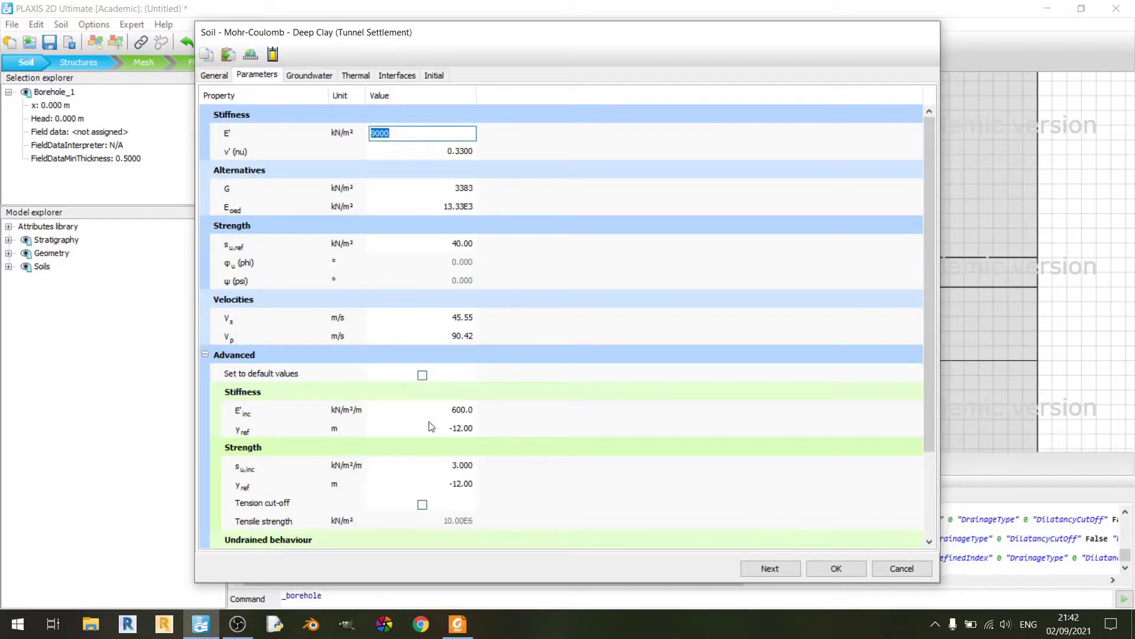
pyautogui.click(457, 624)
pyautogui.scroll(-3, 910, 378)
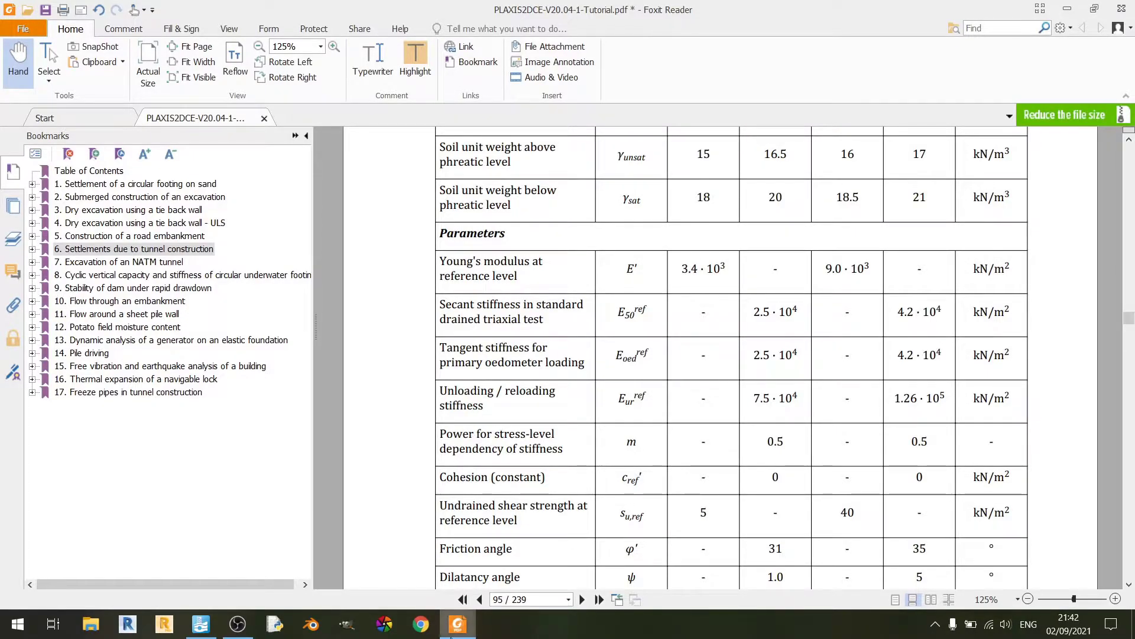
pyautogui.click(200, 623)
# Step: Check the deep clay's Poisson's ratio and undrained shear strength at reference level against Table 13
pyautogui.press('Tab')
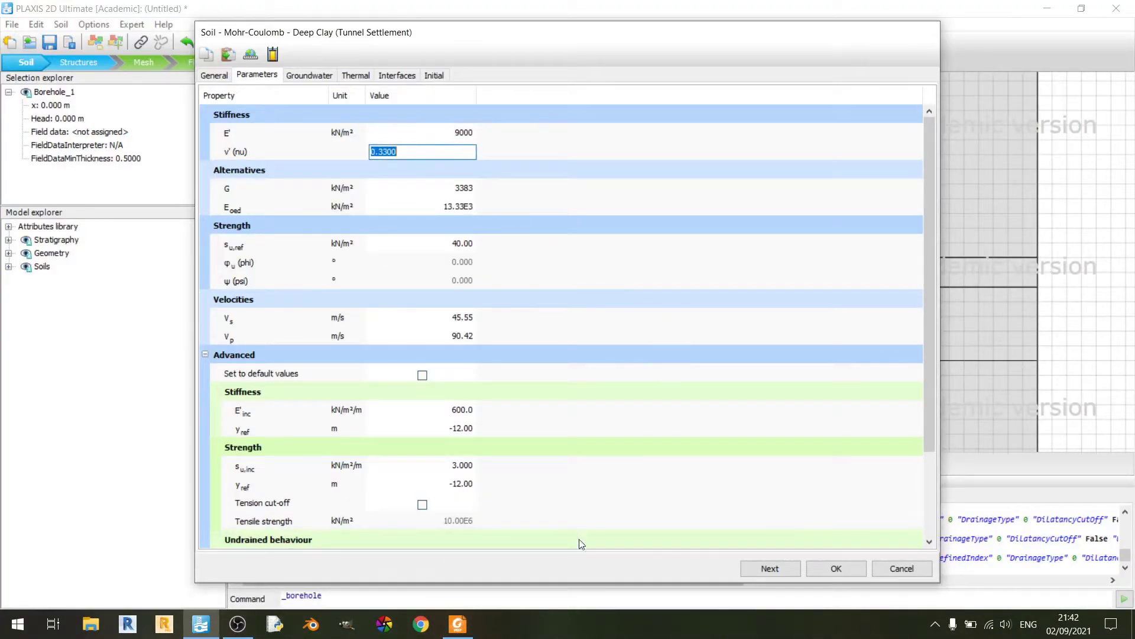
pyautogui.click(457, 624)
pyautogui.scroll(-3, 745, 486)
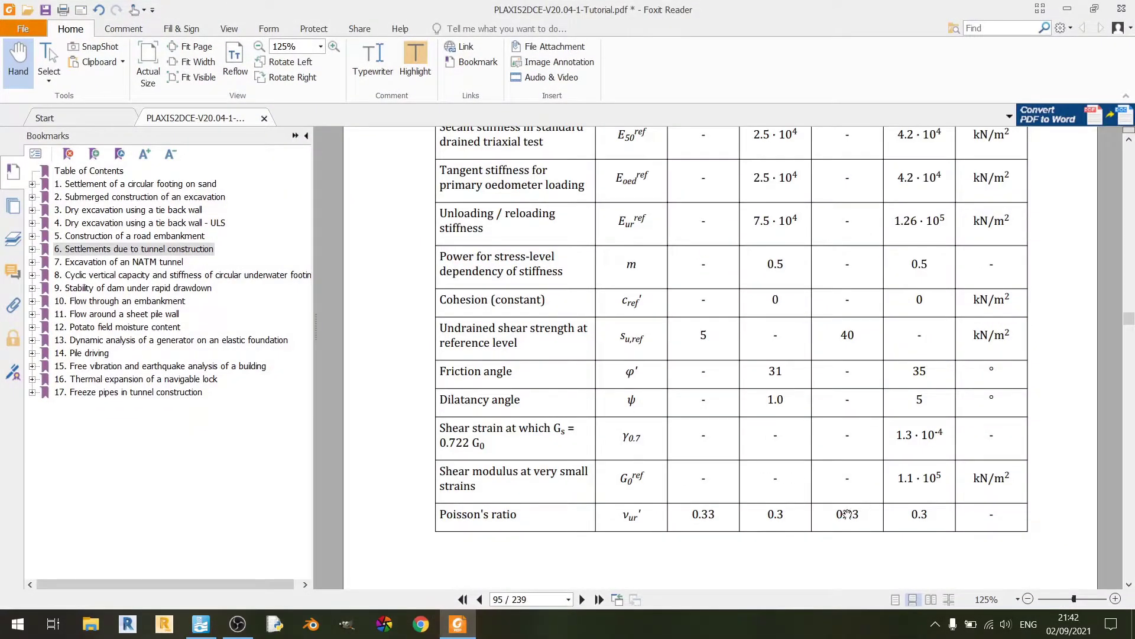
pyautogui.scroll(1, 884, 410)
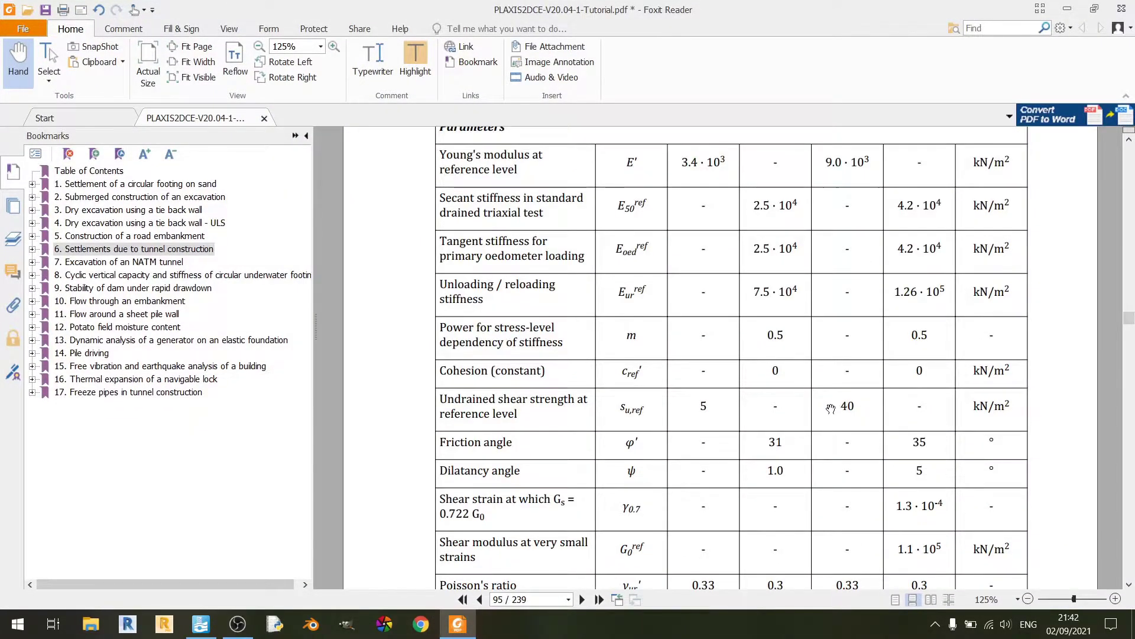
pyautogui.hotkey('alt', 'Tab')
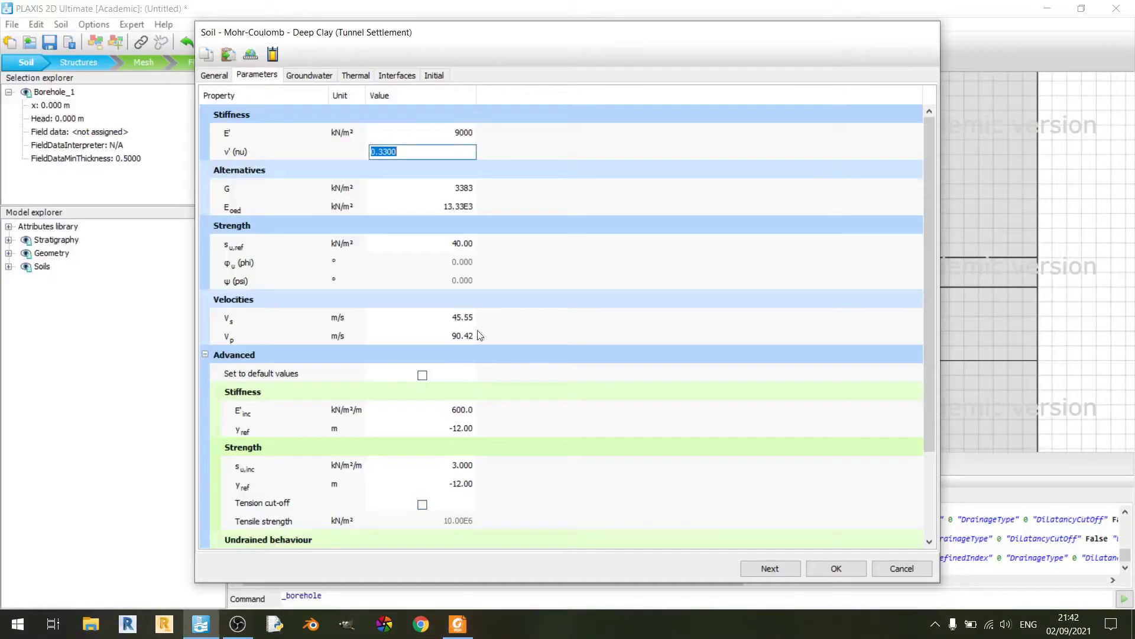
pyautogui.click(403, 244)
pyautogui.write('4')
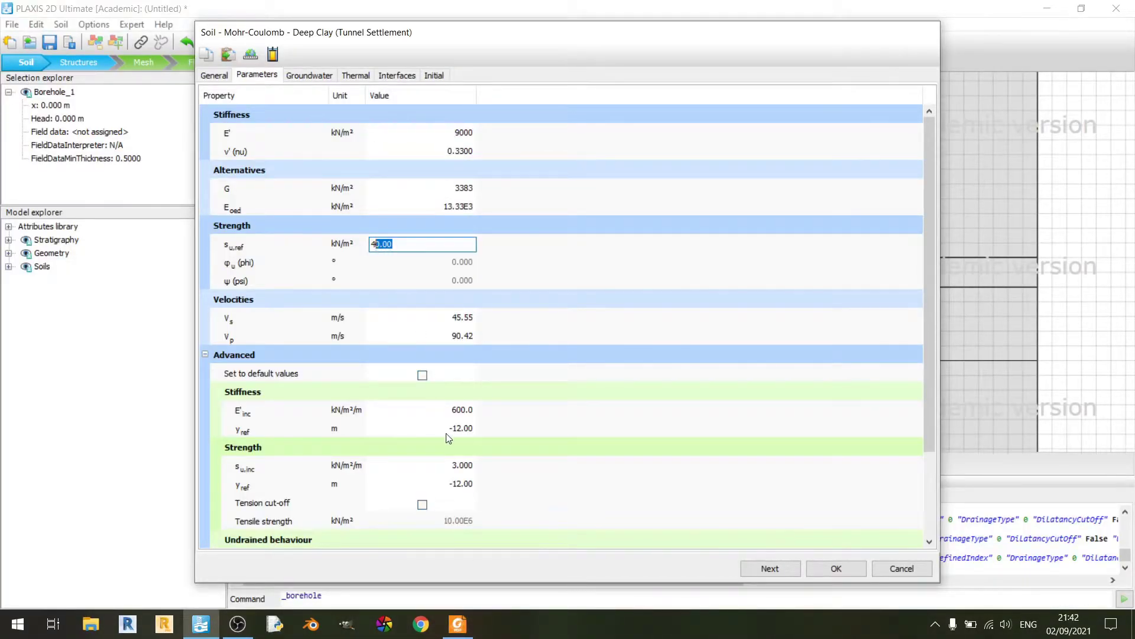
# Step: Compare the deep clay's Young's modulus increment and its stiffness reference level with the tutorial's soil table
pyautogui.click(471, 631)
pyautogui.scroll(-10, 866, 463)
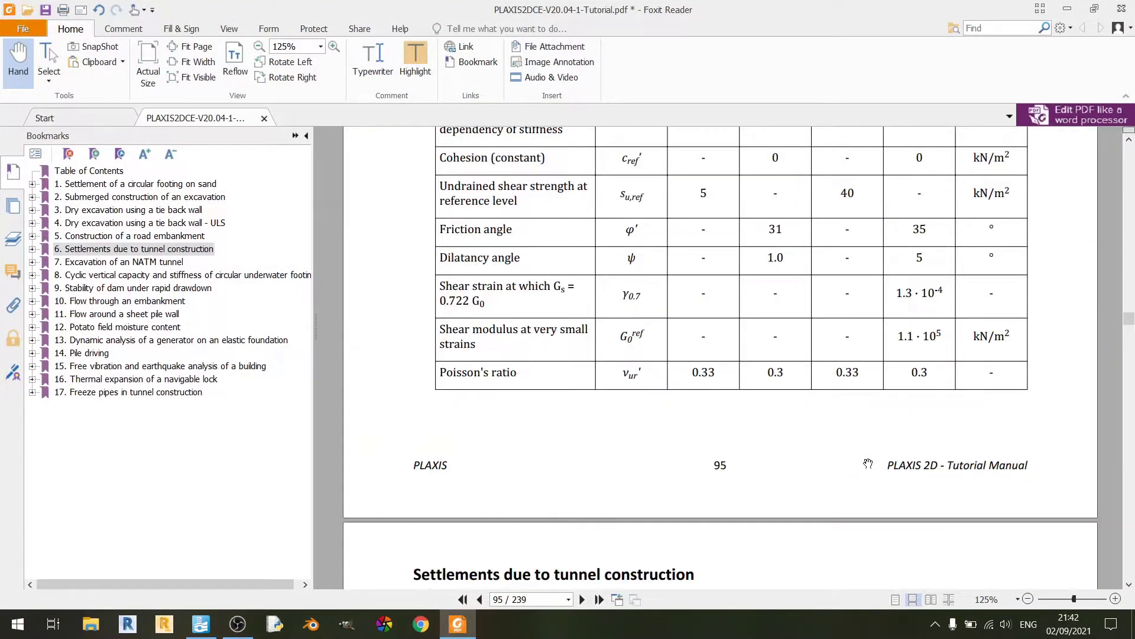
pyautogui.scroll(-3, 867, 462)
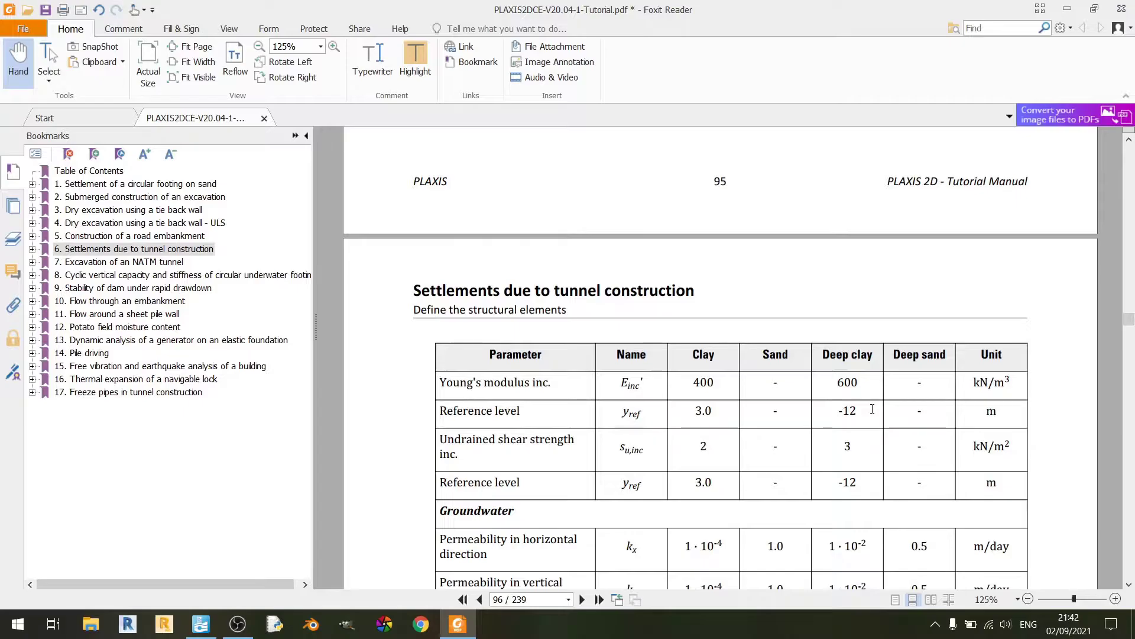
pyautogui.hotkey('alt', 'Tab')
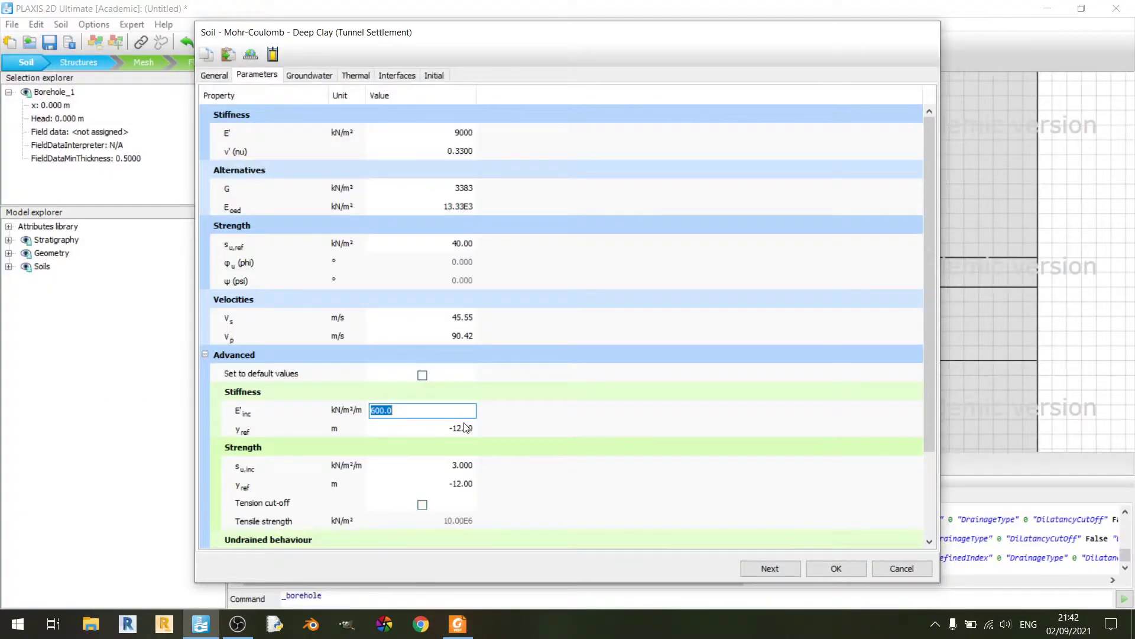
pyautogui.click(467, 427)
# Step: Check the deep clay's undrained shear strength increment against the tutorial's soil table
pyautogui.click(464, 471)
pyautogui.click(457, 624)
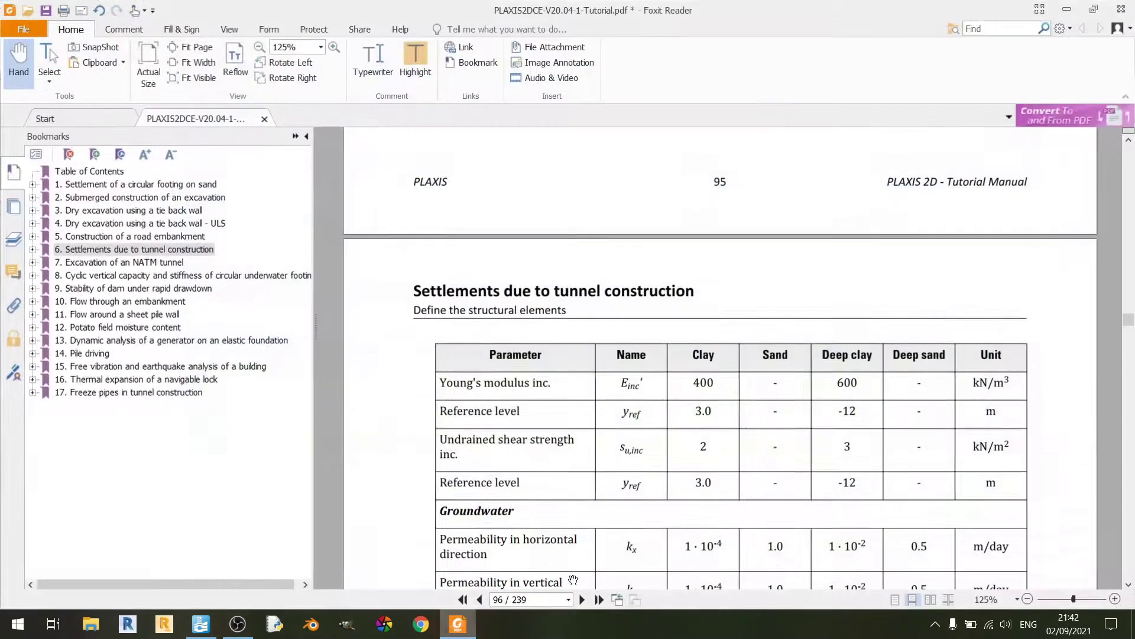
pyautogui.scroll(-3, 573, 579)
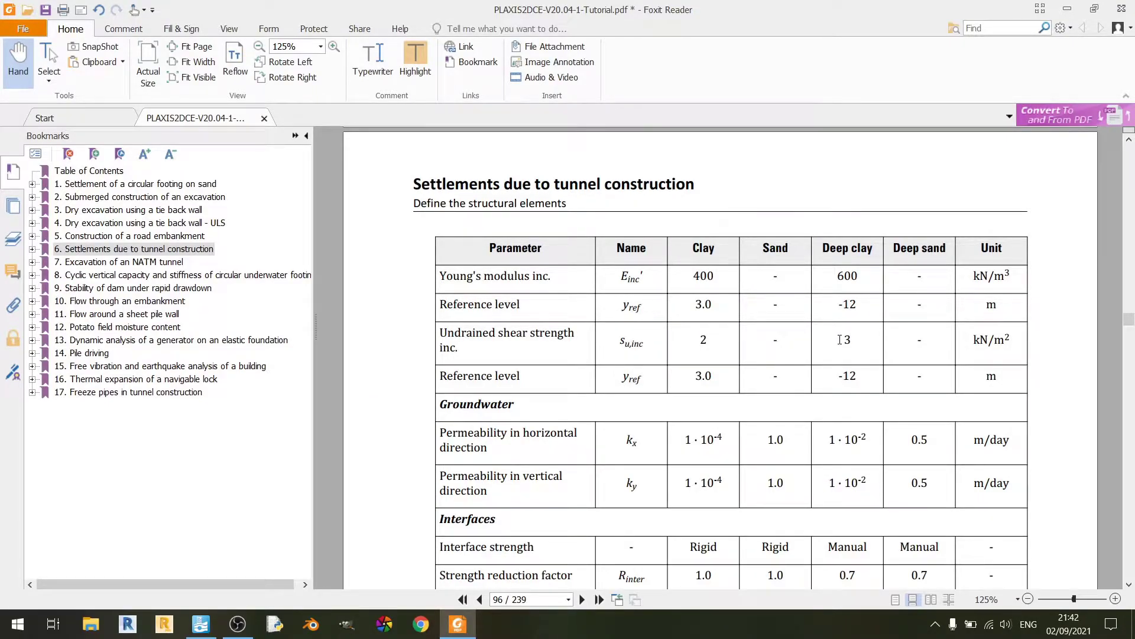
pyautogui.moveTo(840, 339); pyautogui.dragTo(861, 335)
pyautogui.hotkey('alt', 'Tab')
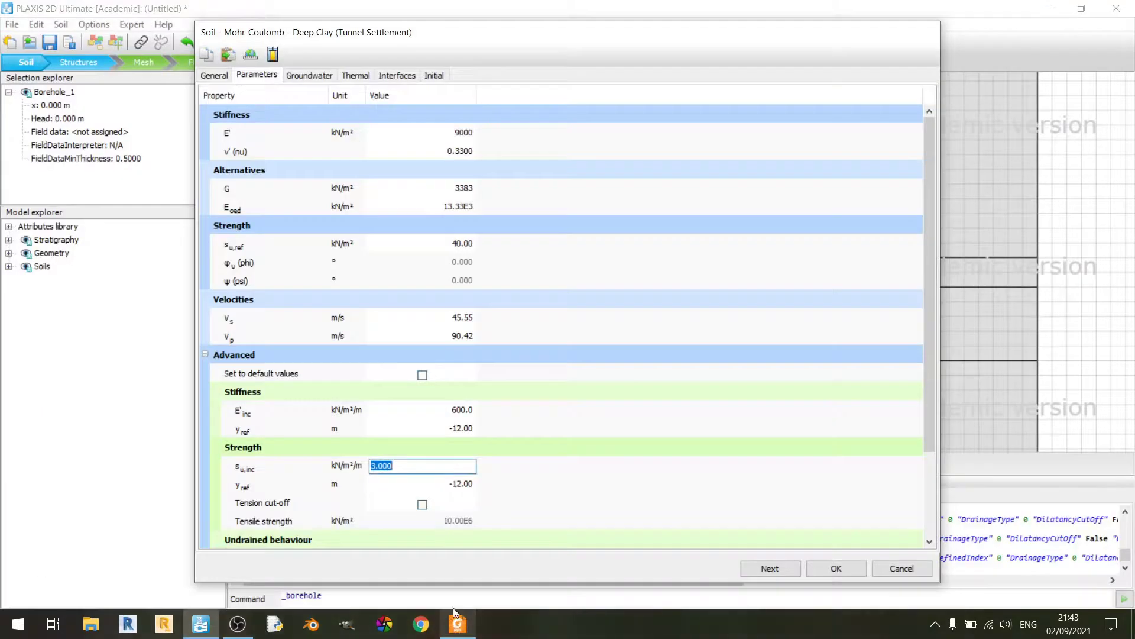
# Step: Check the deep clay's strength reference level and its horizontal and vertical permeability against Table 13 in the tutorial PDF
pyautogui.click(460, 483)
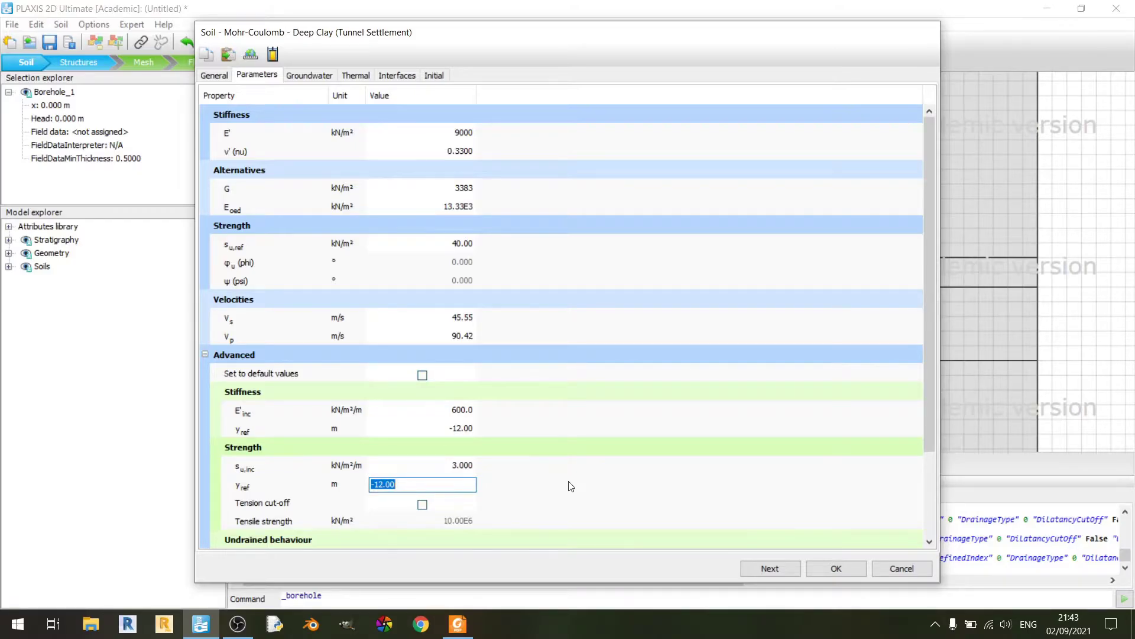
pyautogui.scroll(-2, 571, 487)
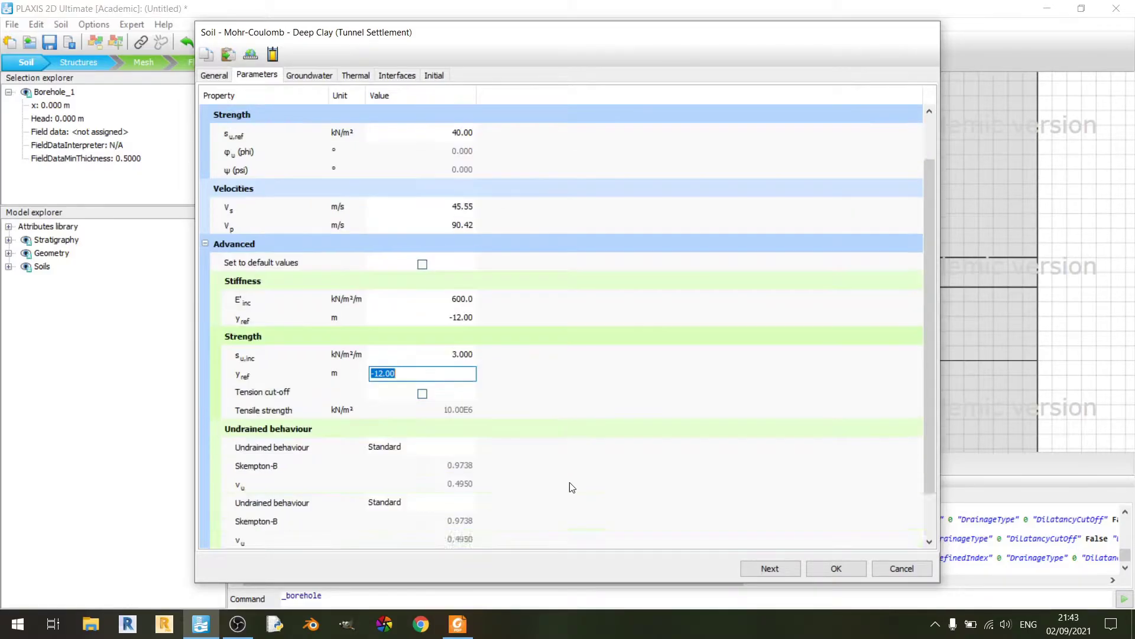
pyautogui.click(306, 77)
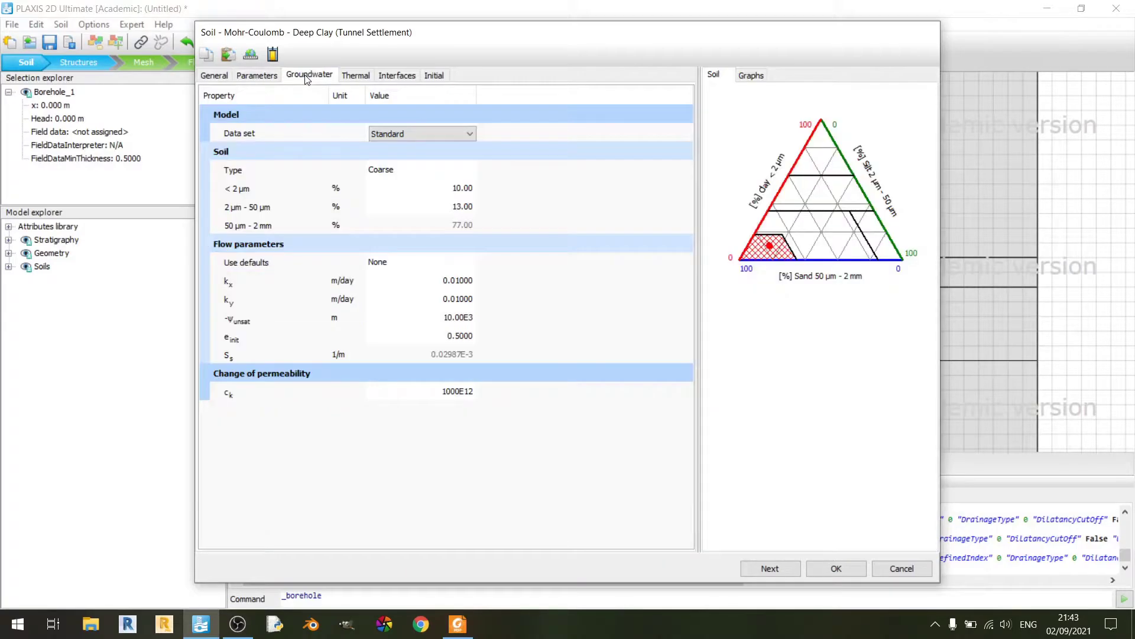
pyautogui.click(472, 632)
pyautogui.scroll(2, 854, 341)
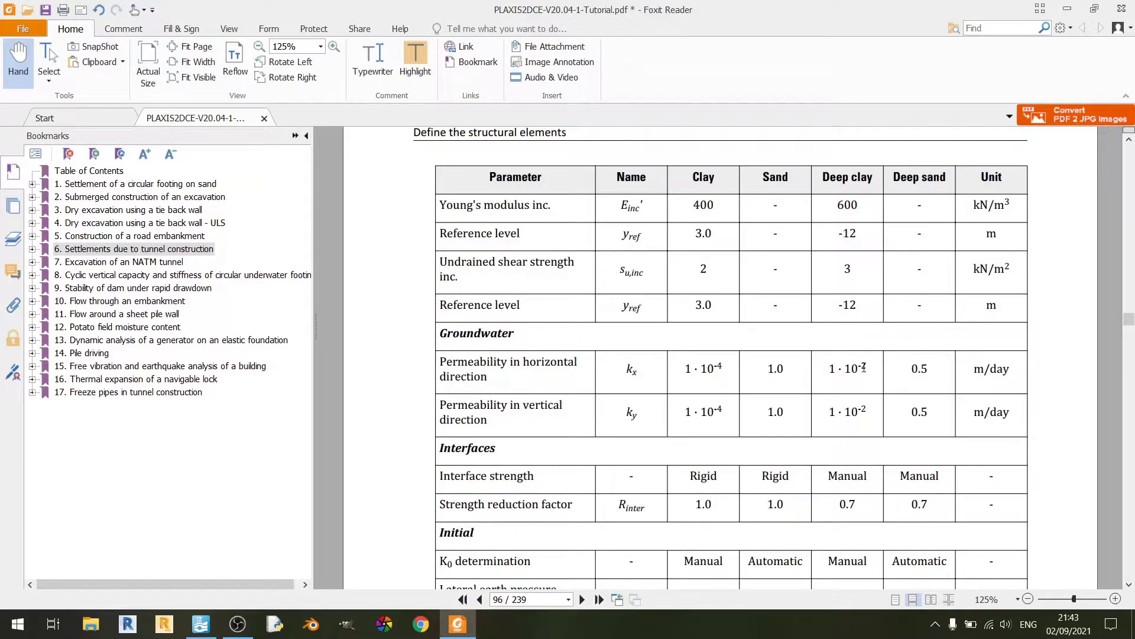
pyautogui.hotkey('alt', 'Tab')
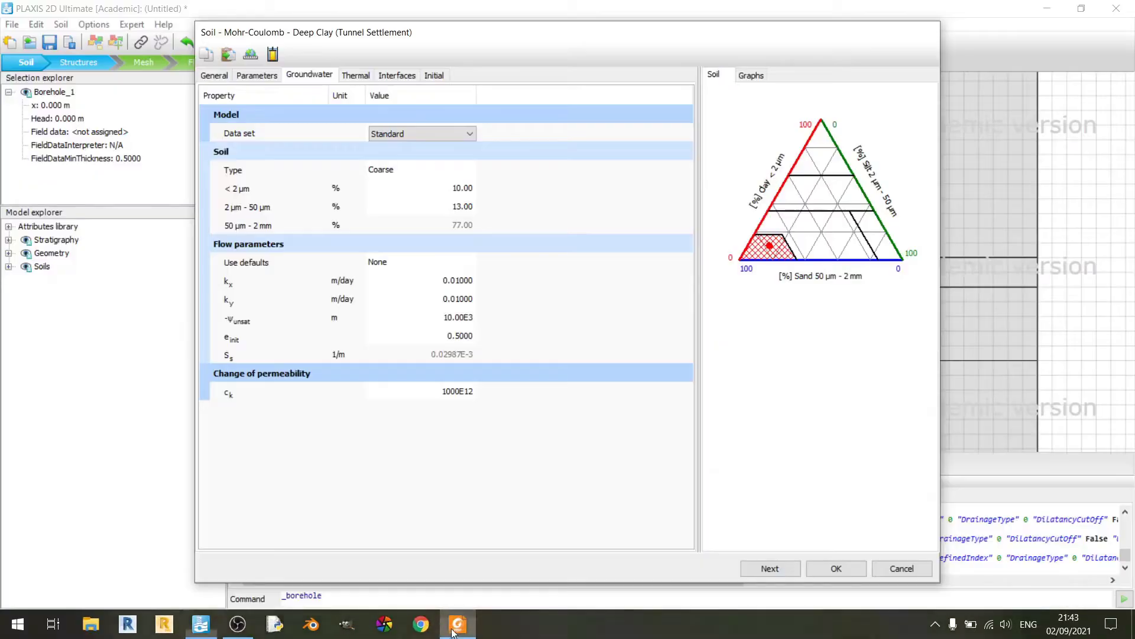
pyautogui.click(465, 282)
pyautogui.click(456, 299)
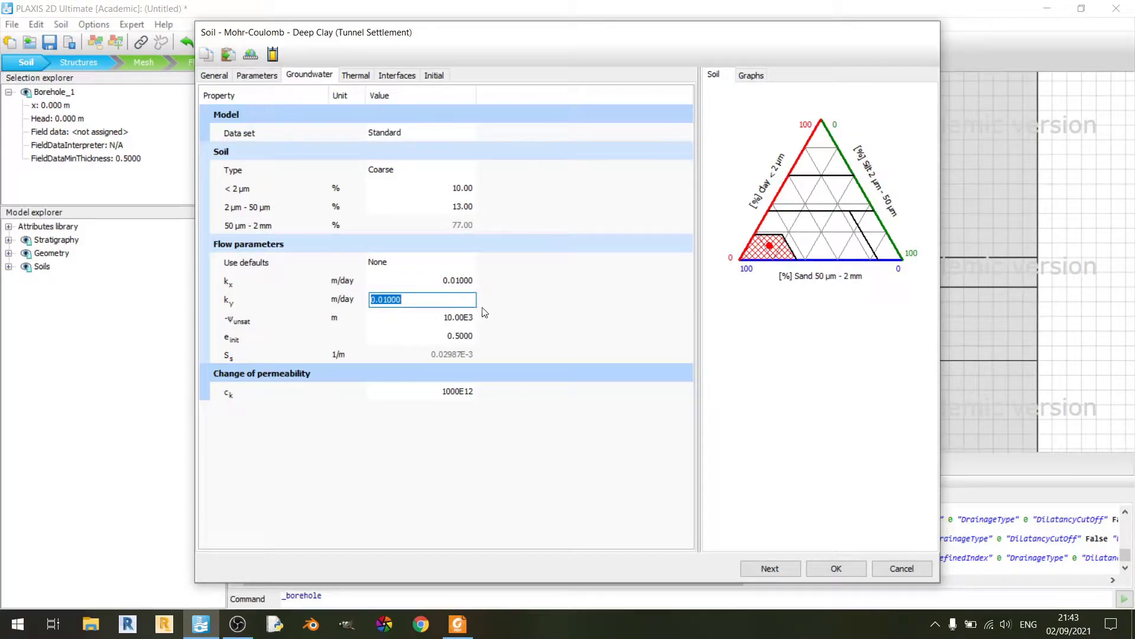
# Step: Compare the deep clay's interface strength setting and strength reduction factor with the tutorial's soil table
pyautogui.click(397, 75)
pyautogui.click(456, 632)
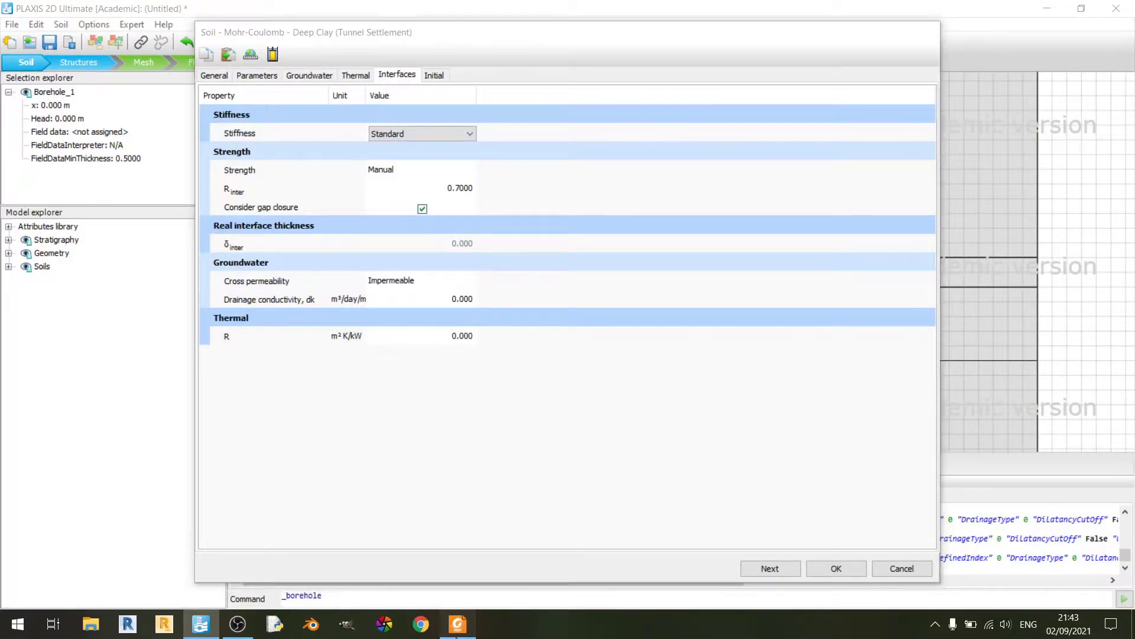
pyautogui.scroll(-1, 933, 442)
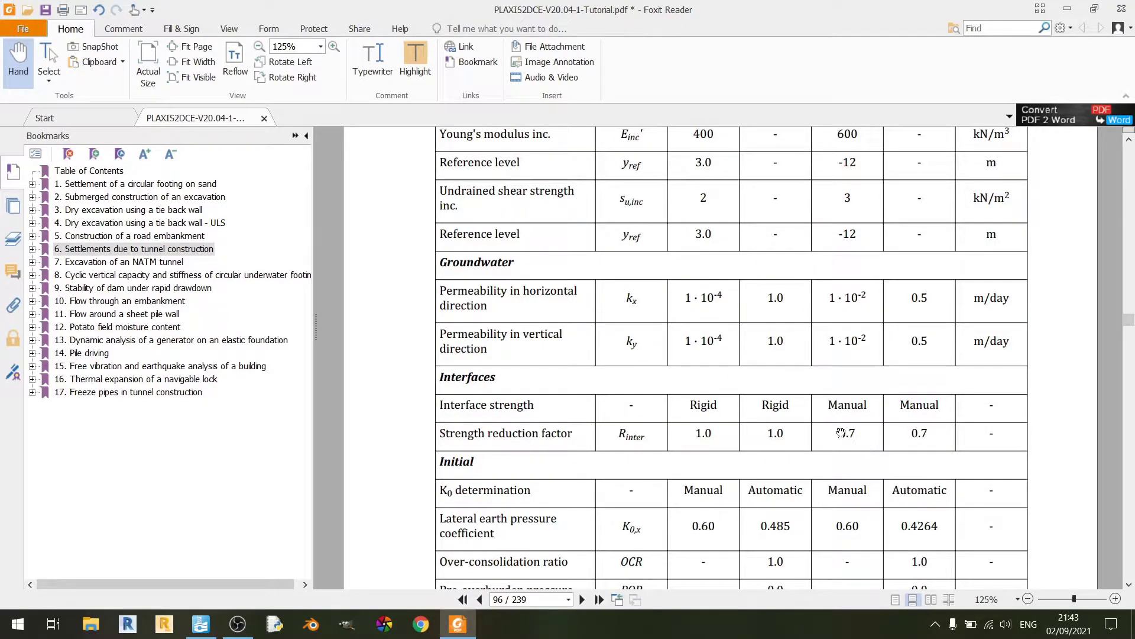
# Step: Check the deep clay's K0 determination and lateral earth pressure coefficient against Table 13
pyautogui.scroll(-2, 861, 447)
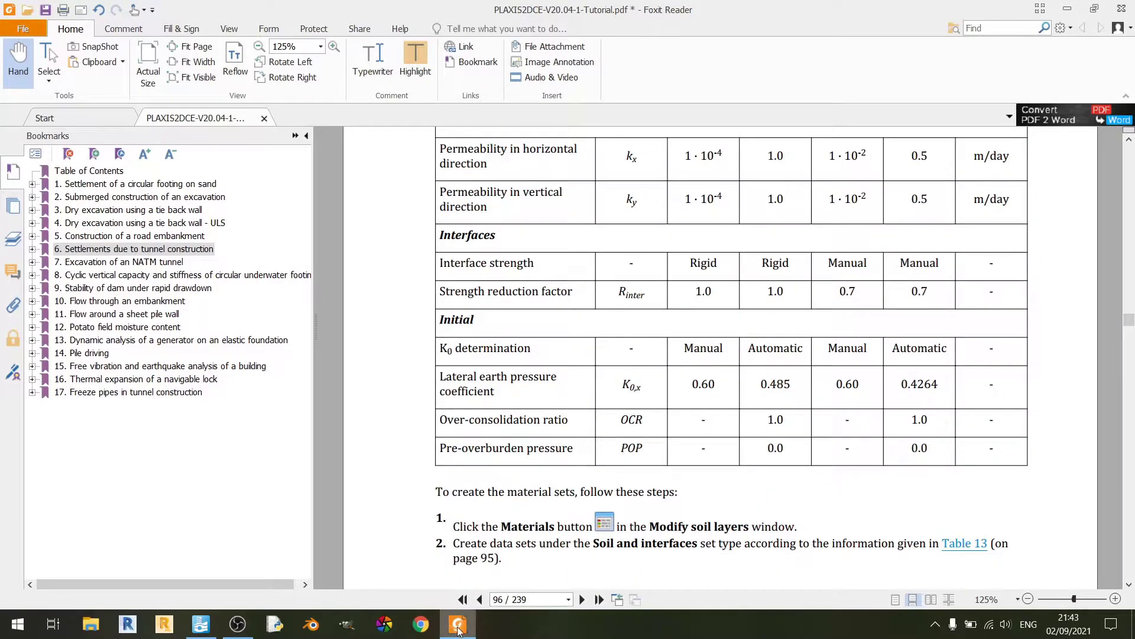
pyautogui.hotkey('alt', 'Tab')
pyautogui.click(434, 75)
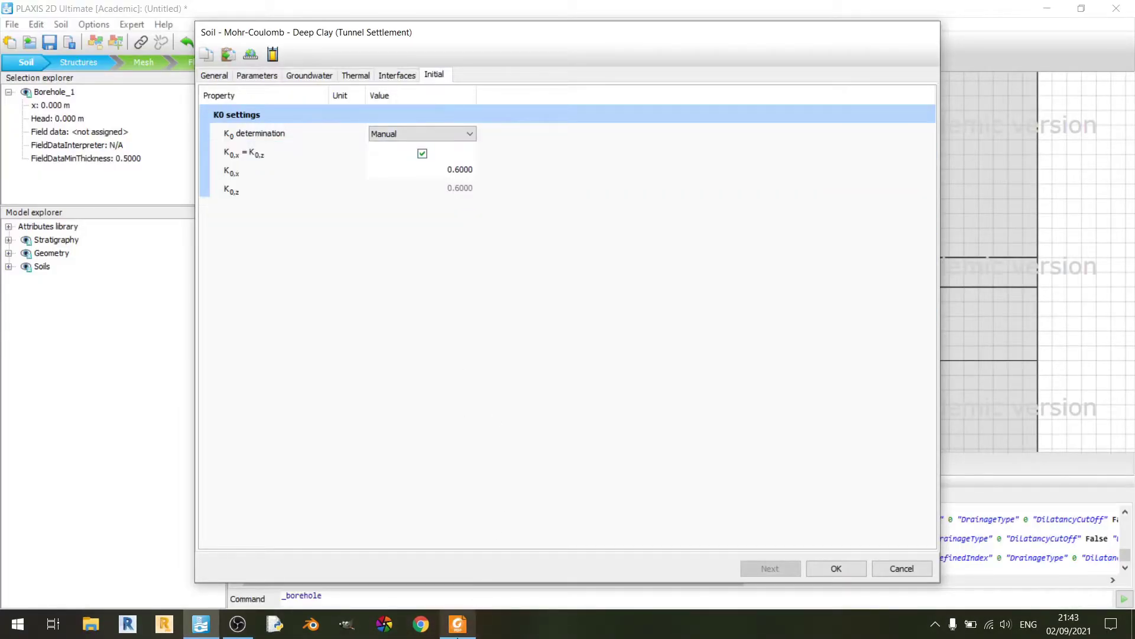
pyautogui.click(457, 624)
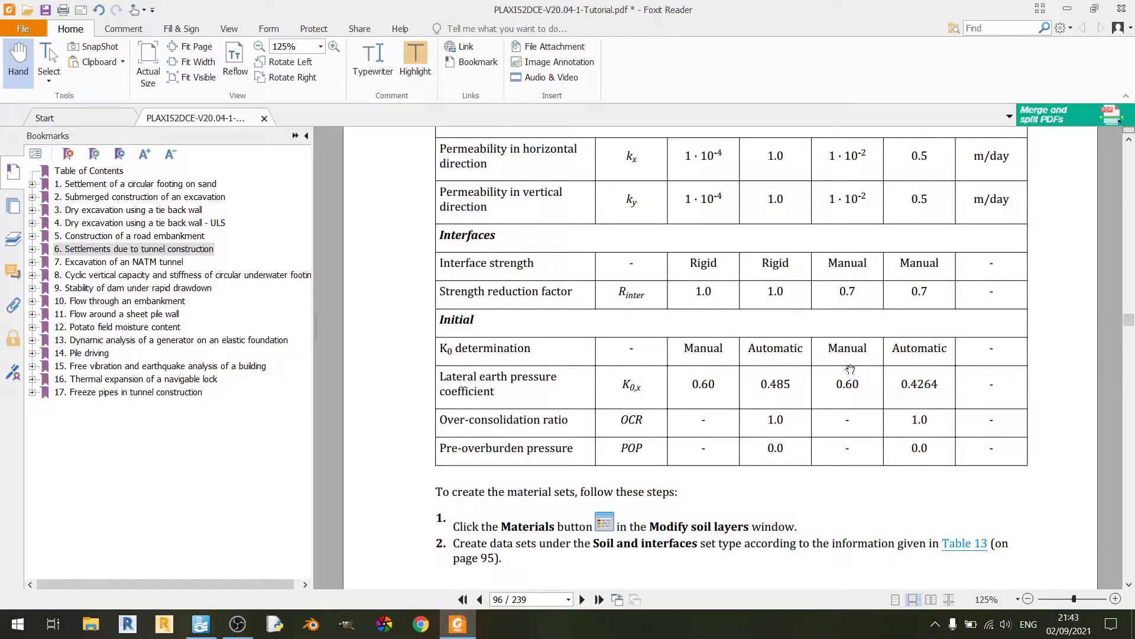
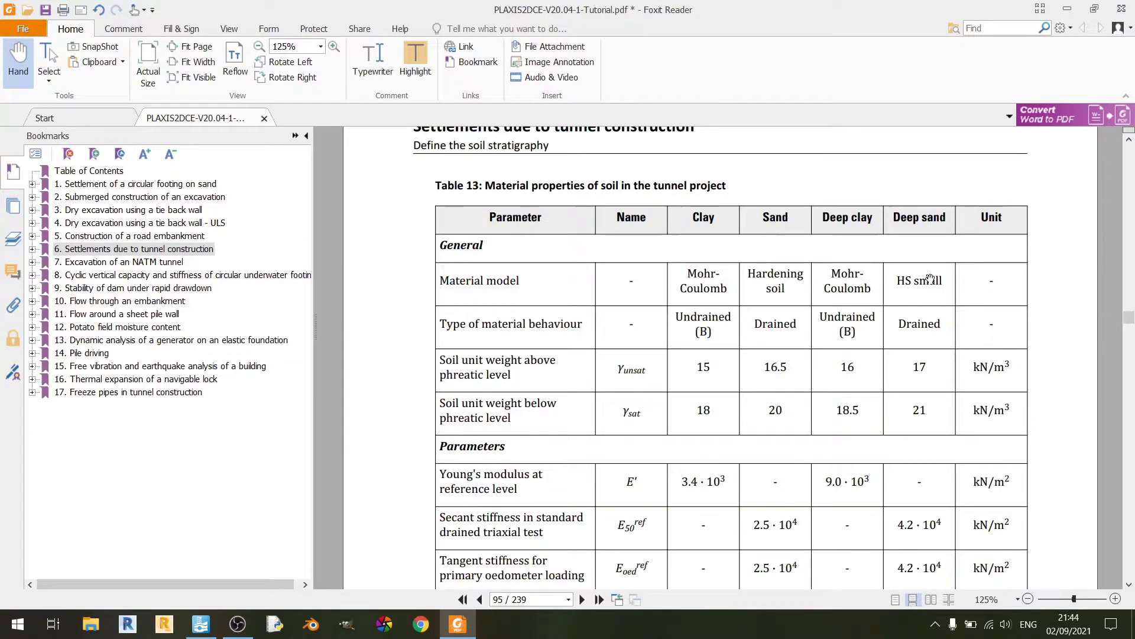
# Step: Compare the deep sand's secant, oedometer and unloading/reloading stiffnesses and its stress-dependency power with Table 13
pyautogui.hotkey('alt', 'Tab')
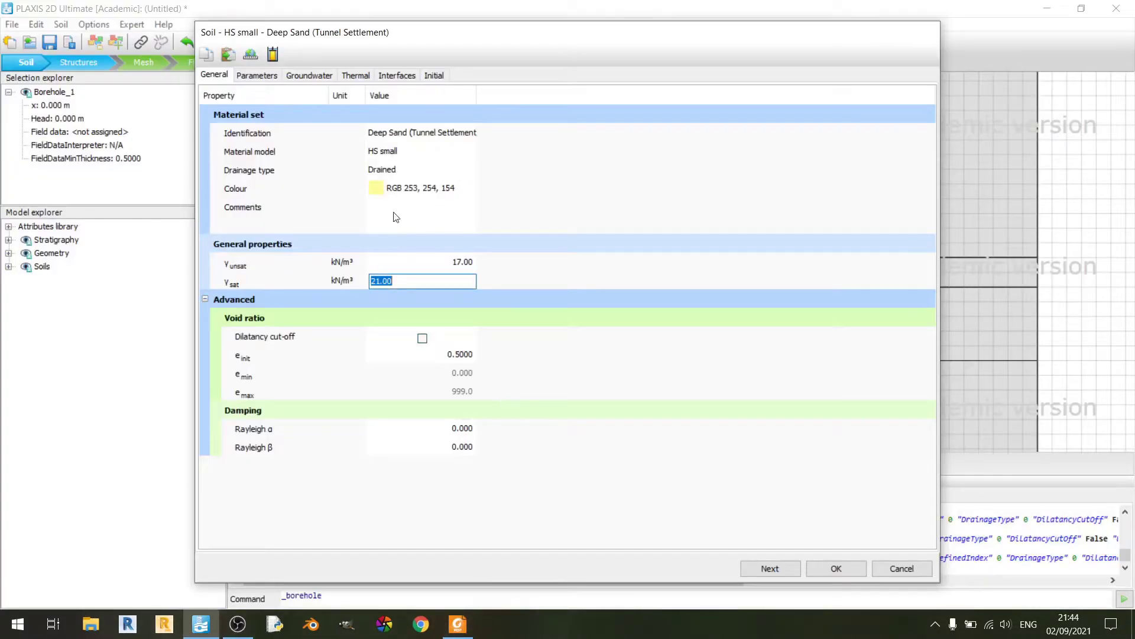
pyautogui.click(266, 79)
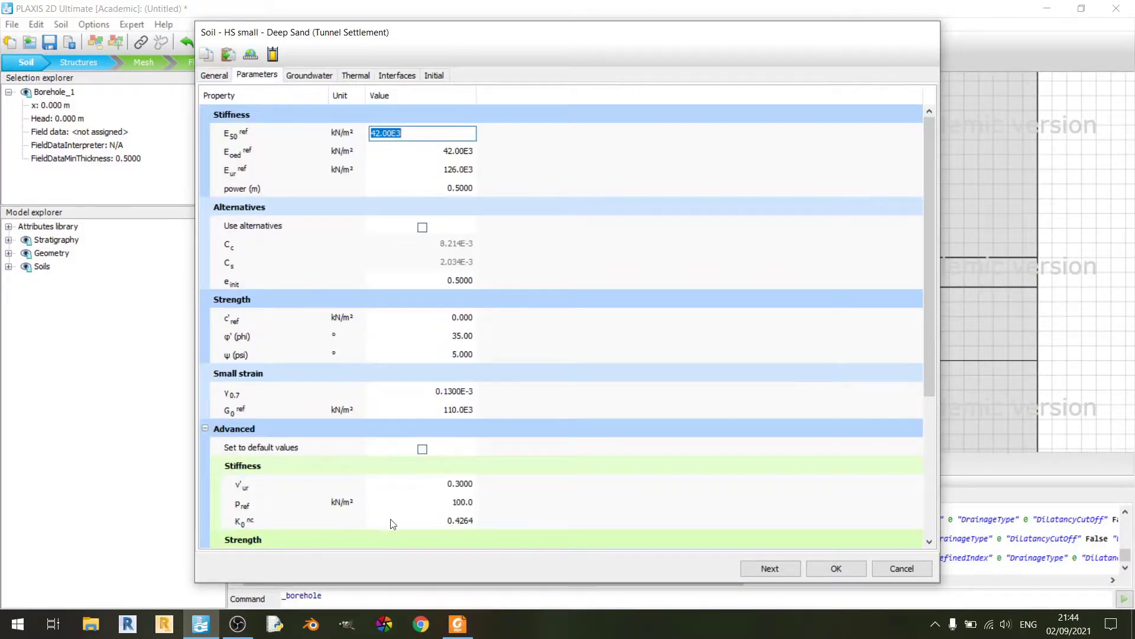
pyautogui.click(393, 134)
pyautogui.click(390, 155)
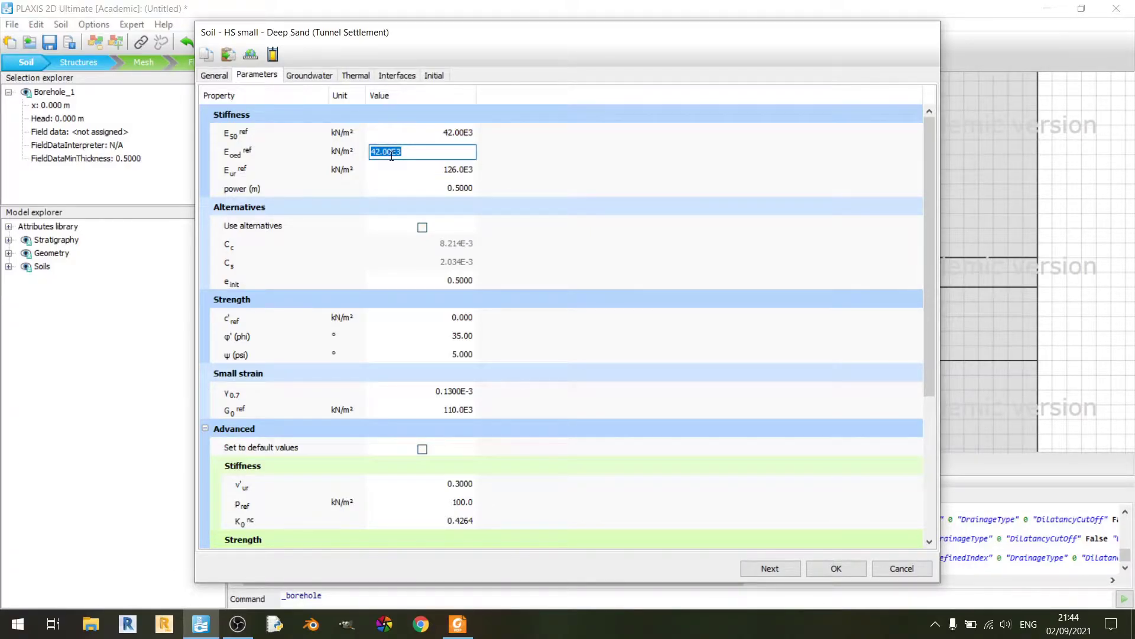
pyautogui.click(411, 176)
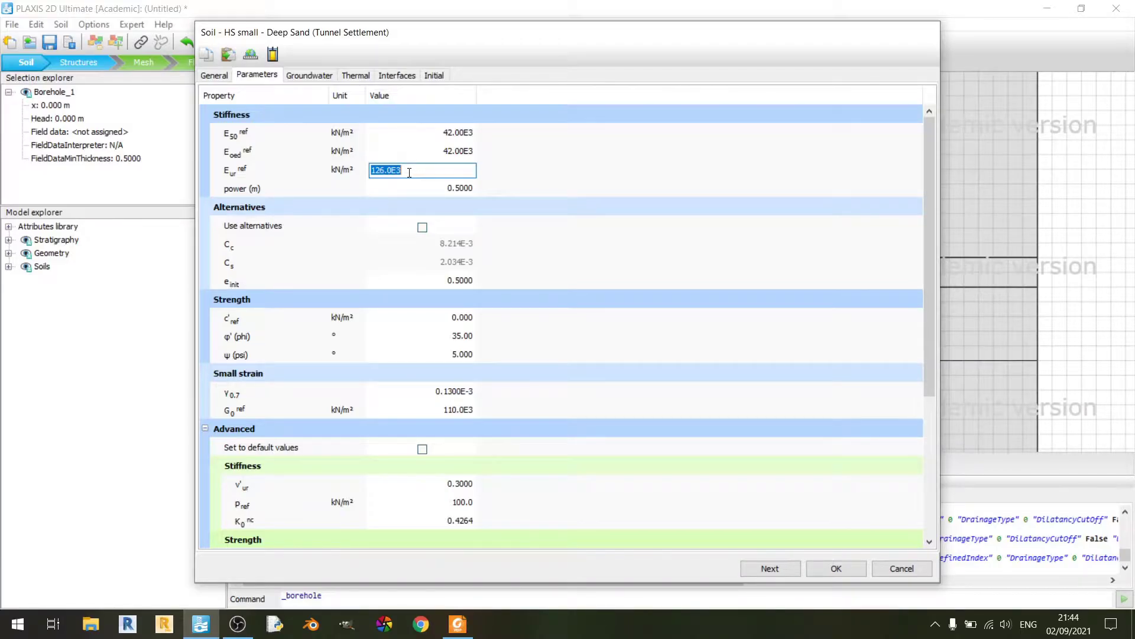
pyautogui.click(412, 187)
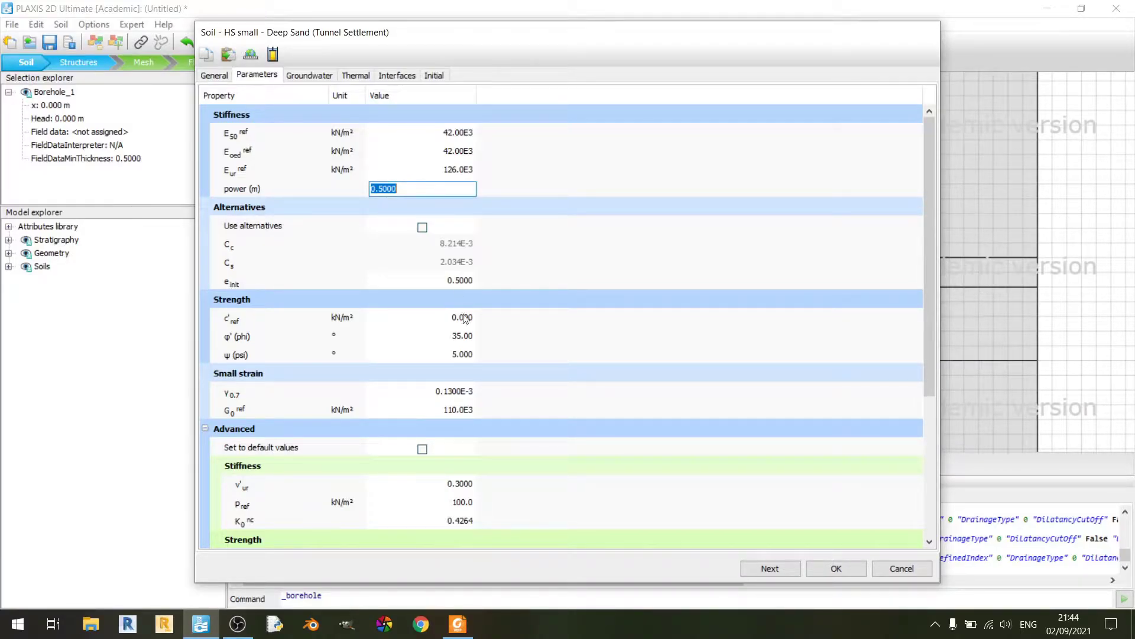
pyautogui.click(457, 624)
pyautogui.scroll(-5, 780, 432)
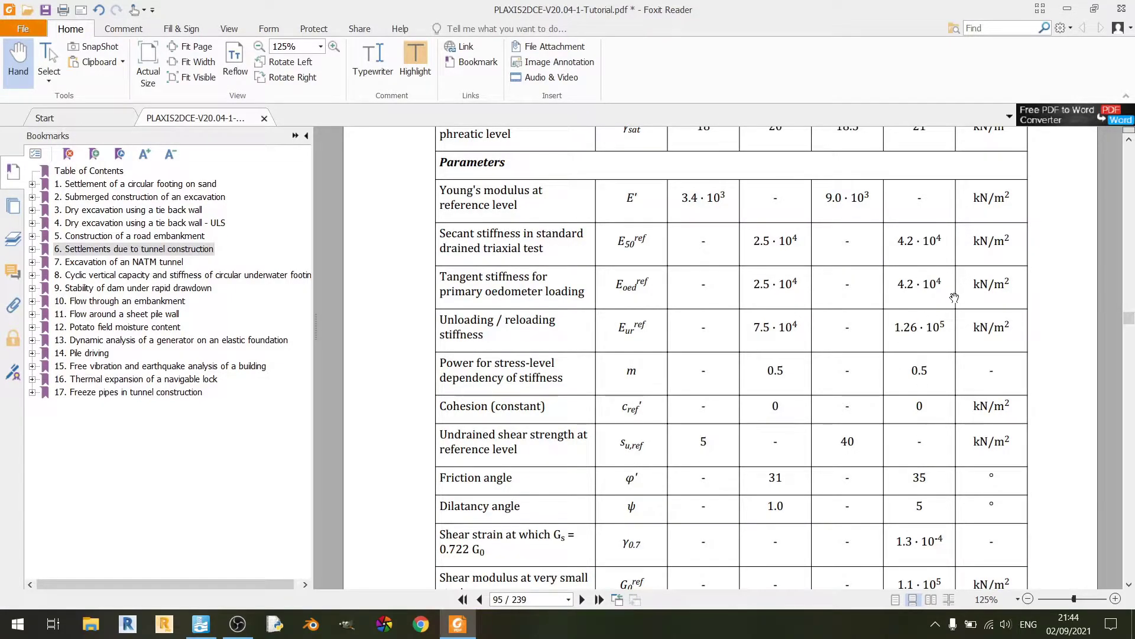
# Step: Check the deep sand's cohesion, friction angle and dilatancy angle against the tutorial's soil table
pyautogui.scroll(-3, 704, 538)
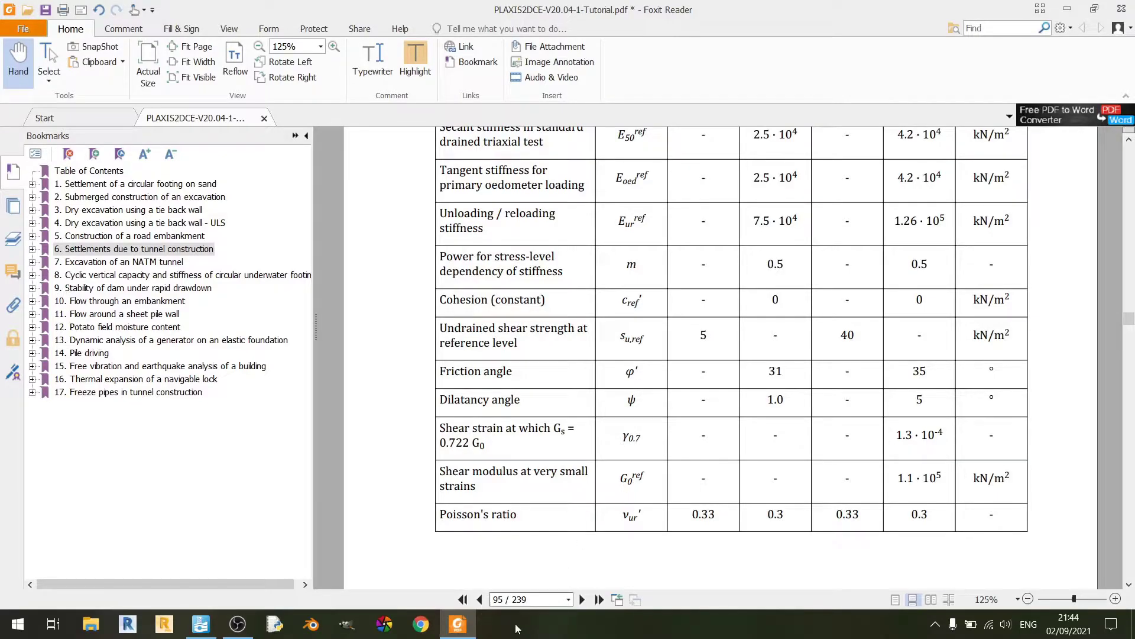
pyautogui.click(458, 624)
pyautogui.click(432, 316)
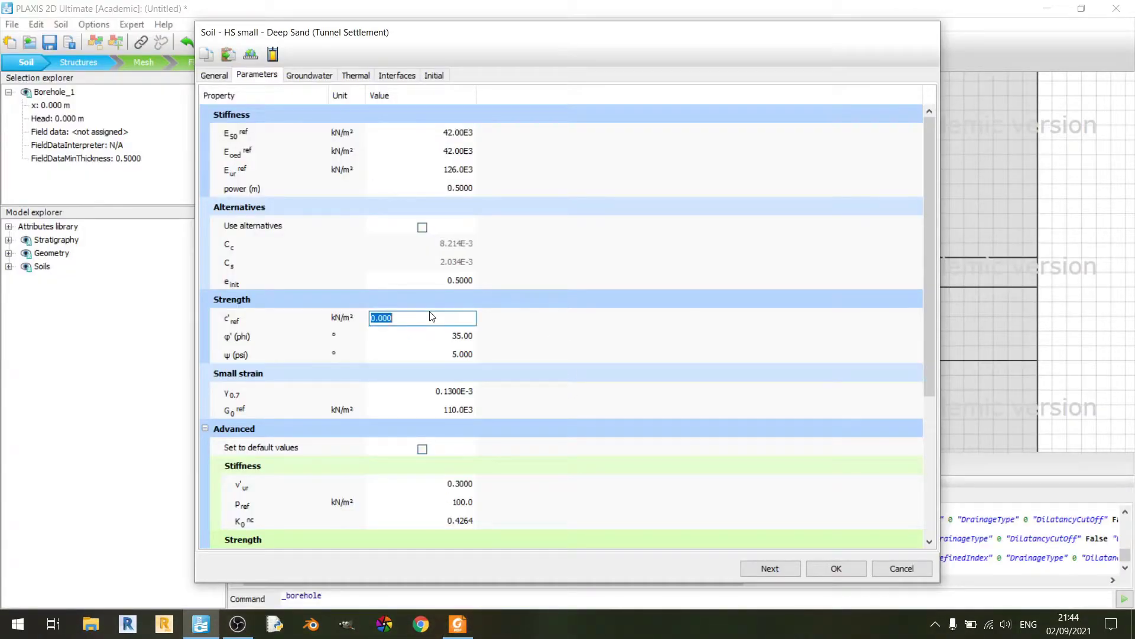
pyautogui.click(428, 341)
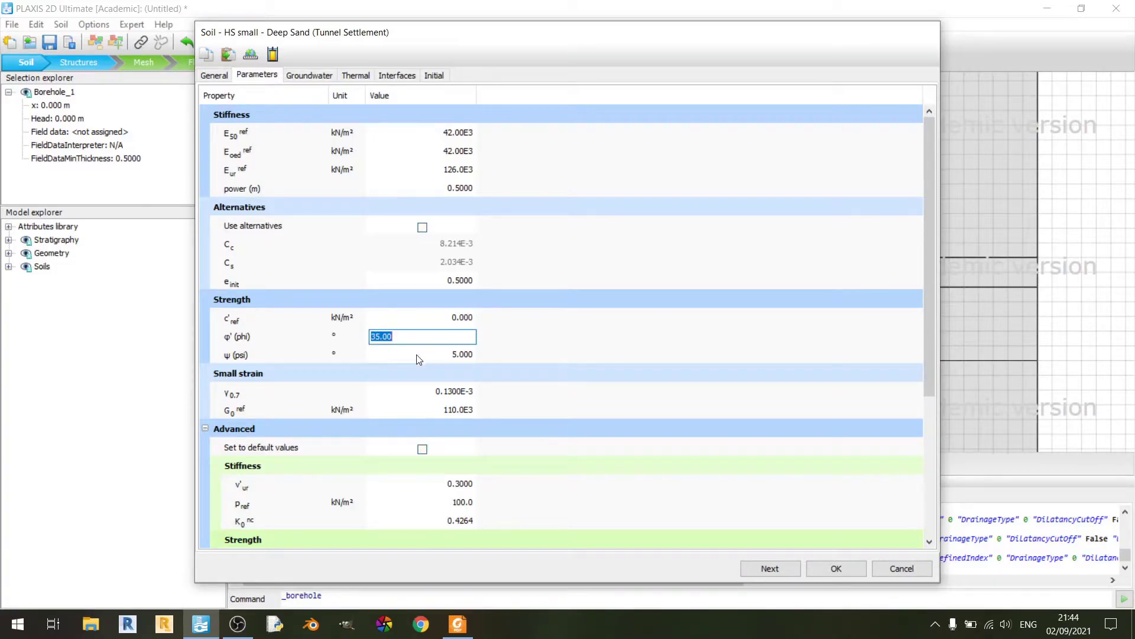
pyautogui.click(420, 355)
pyautogui.click(458, 623)
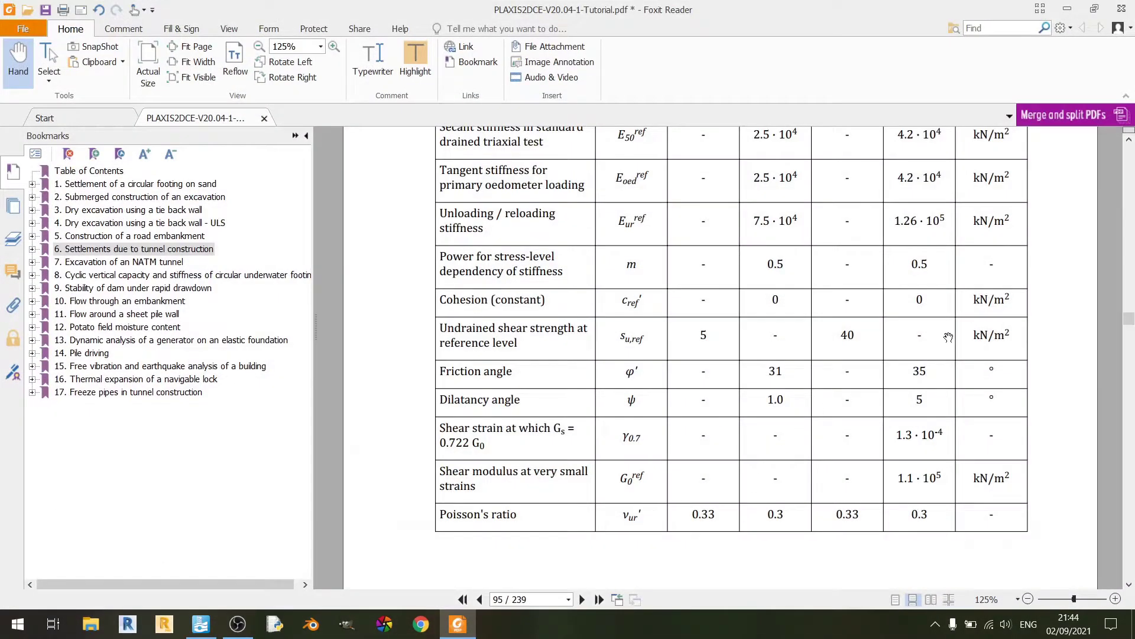
# Step: Compare the deep sand's small-strain parameters, the threshold shear strain and the reference shear modulus, with Table 13
pyautogui.scroll(-3, 952, 402)
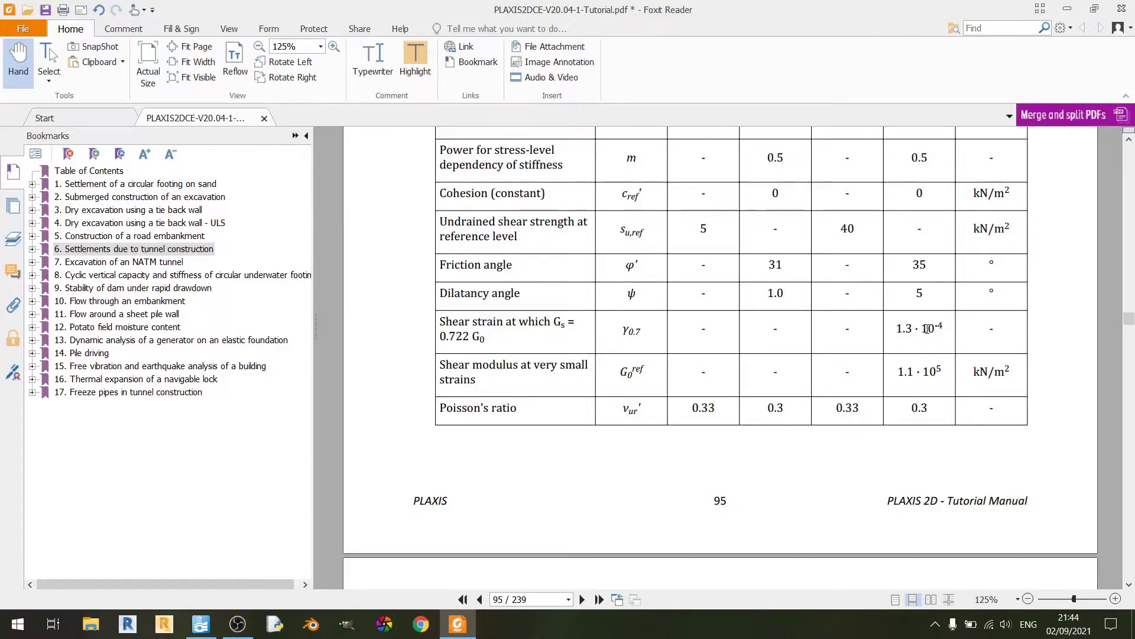
pyautogui.hotkey('alt', 'Tab')
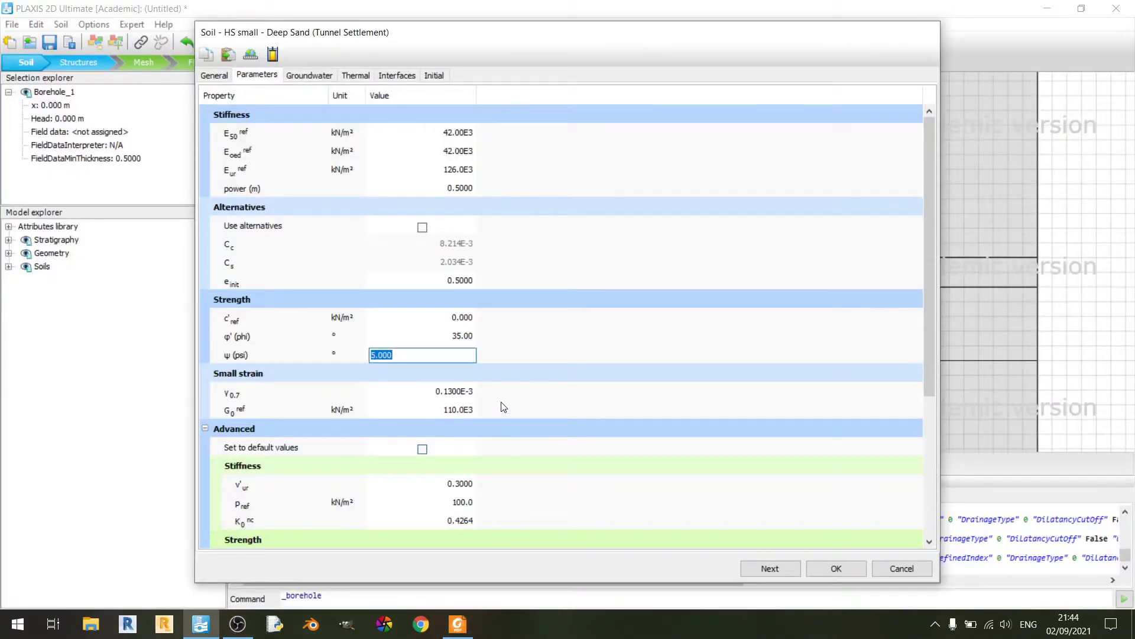
pyautogui.click(464, 391)
pyautogui.click(452, 467)
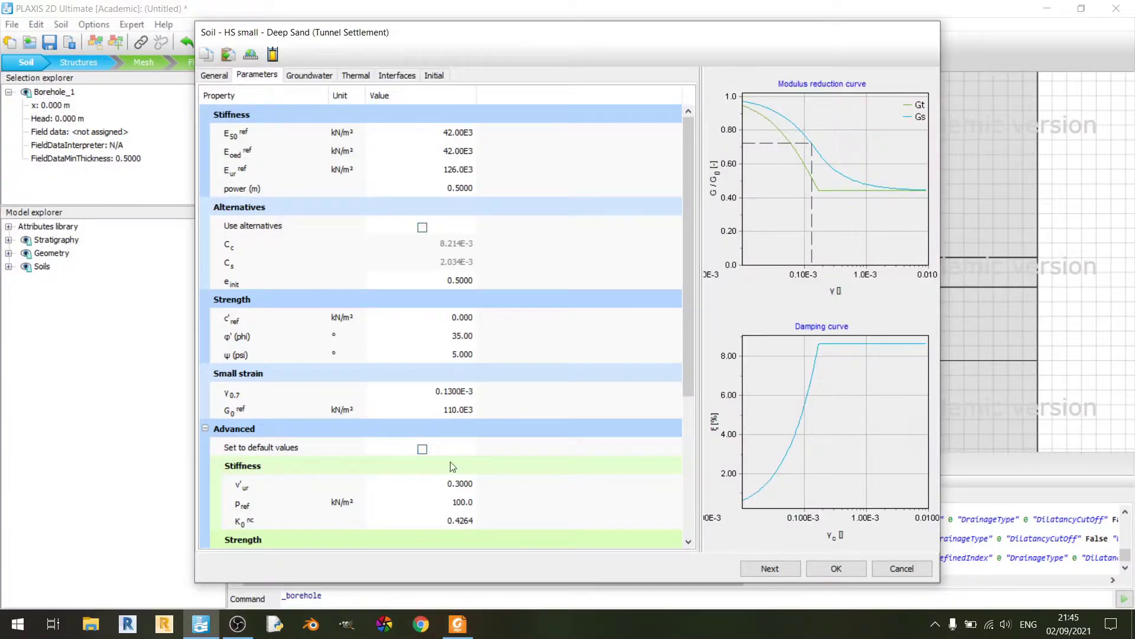
pyautogui.click(445, 410)
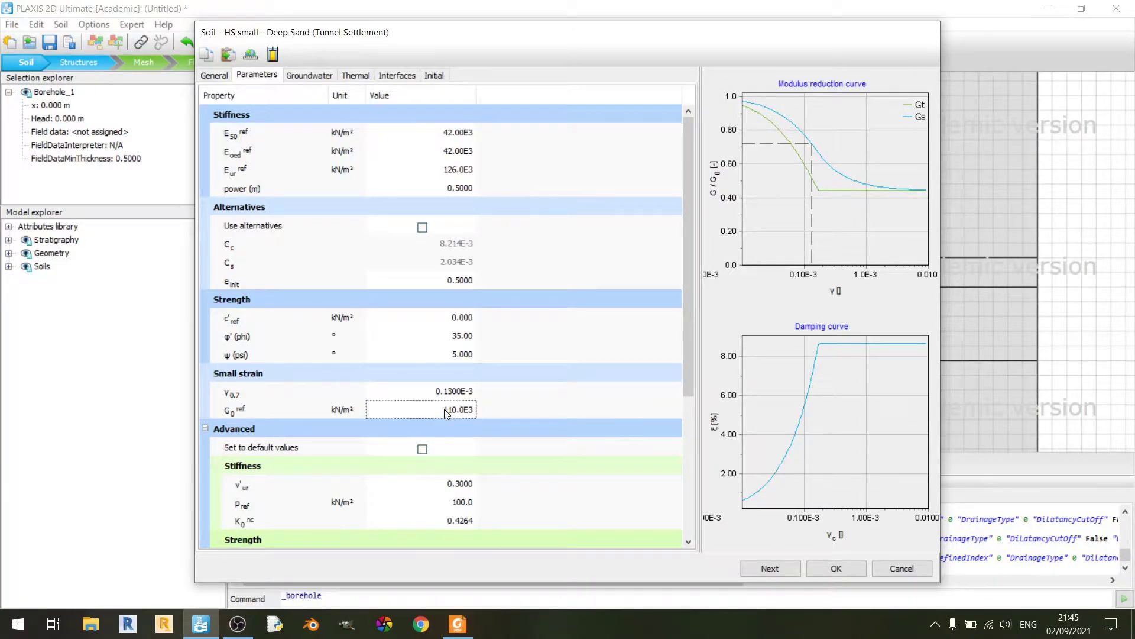
pyautogui.click(339, 413)
pyautogui.click(458, 623)
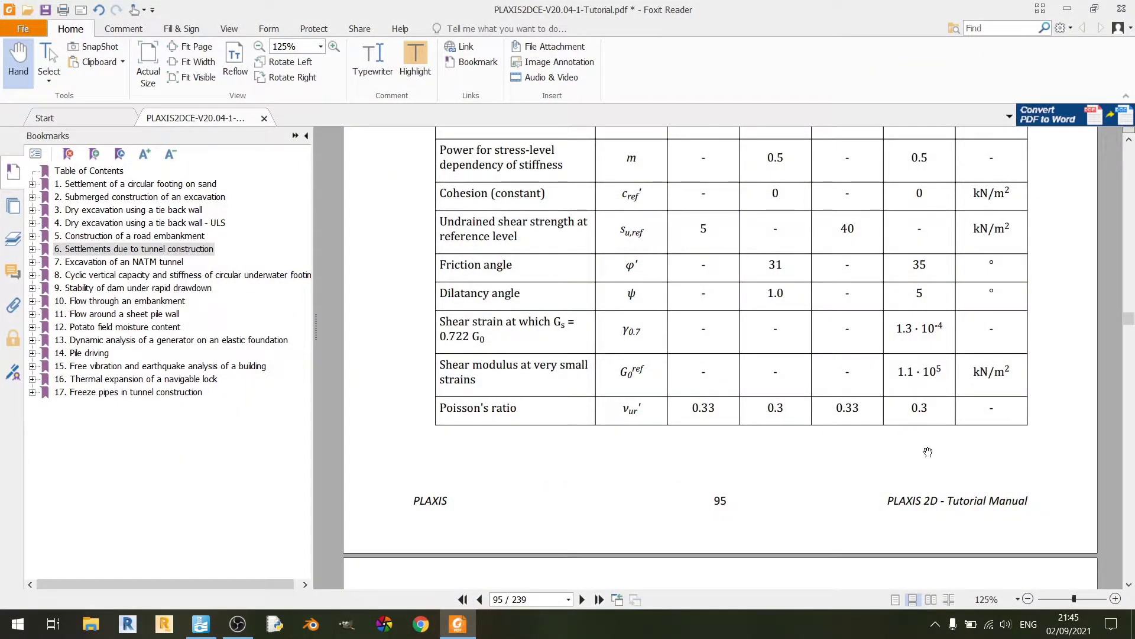
# Step: Check the deep sand's Poisson's ratio against Table 13 in the tutorial PDF
pyautogui.click(458, 624)
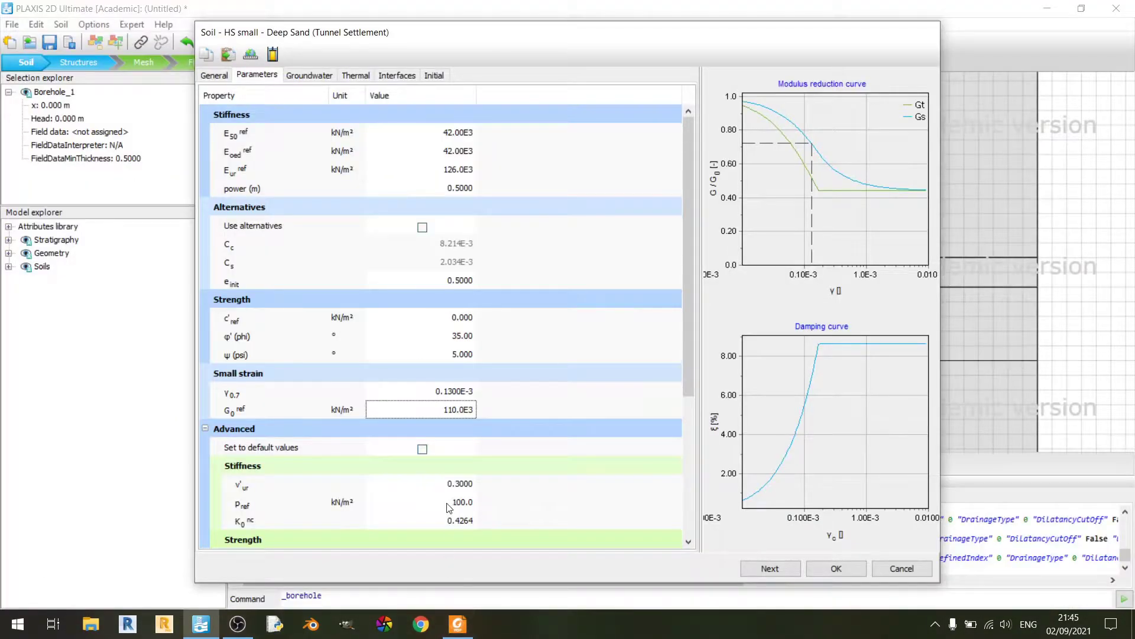
pyautogui.click(452, 486)
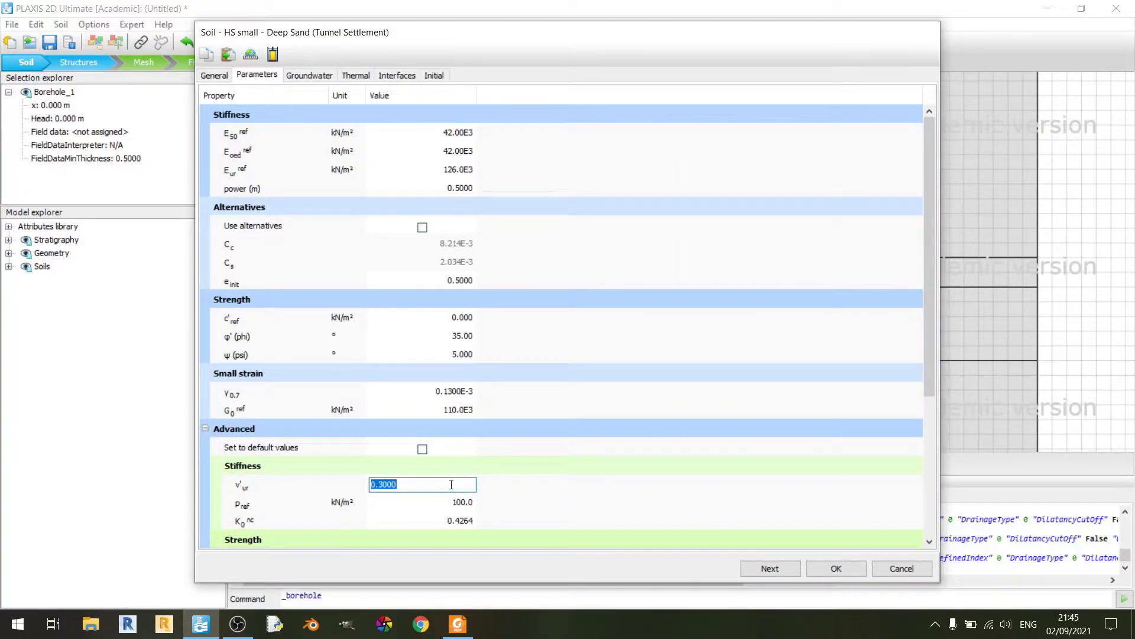
pyautogui.click(458, 624)
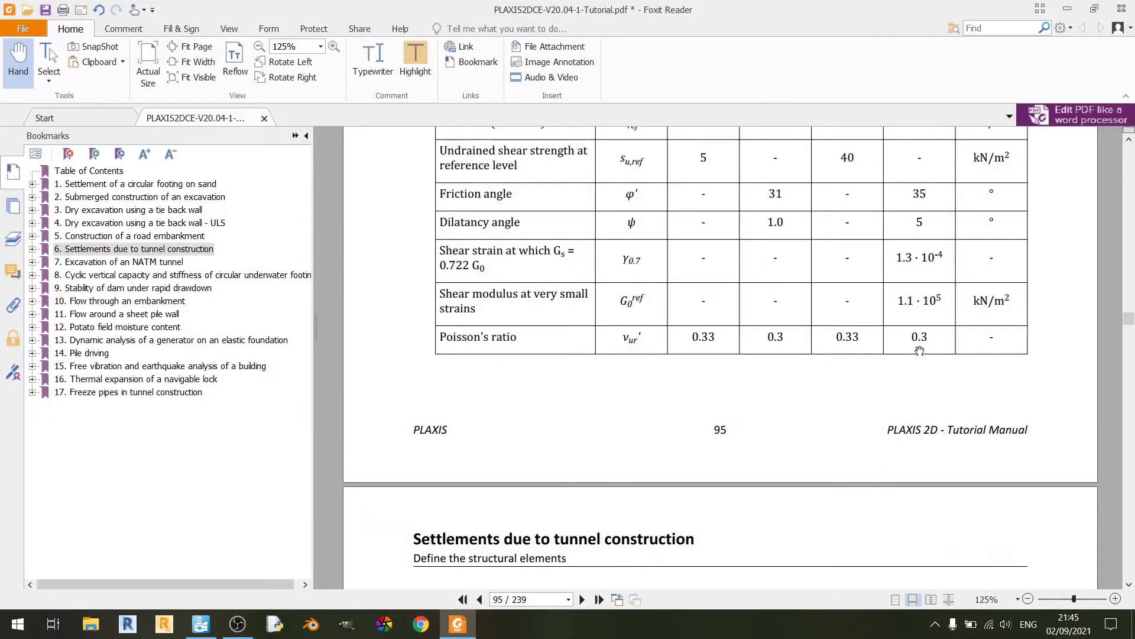
# Step: Compare the deep sand's horizontal and vertical permeability with the groundwater values in the tutorial's soil table
pyautogui.scroll(-4, 935, 349)
pyautogui.scroll(-3, 935, 349)
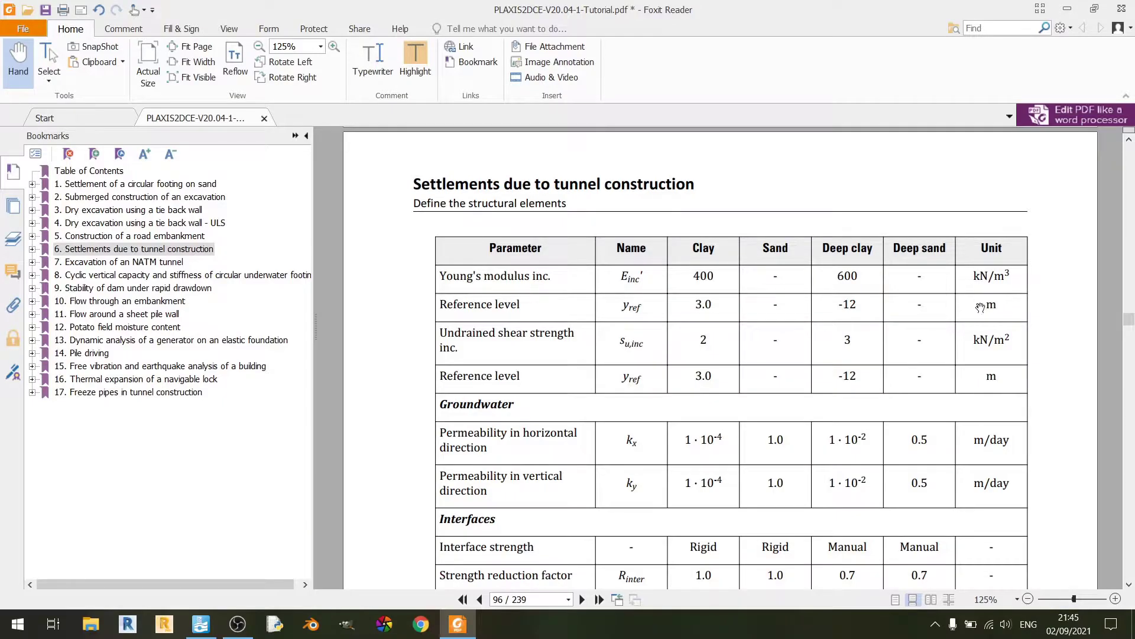
pyautogui.scroll(-2, 970, 307)
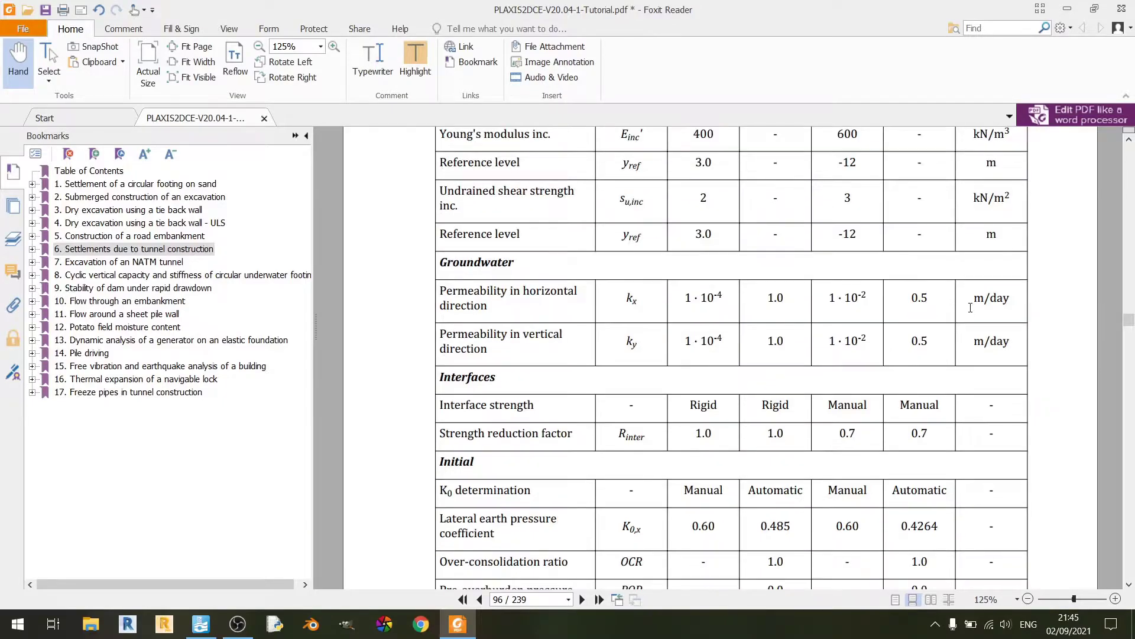
pyautogui.click(457, 624)
pyautogui.click(322, 82)
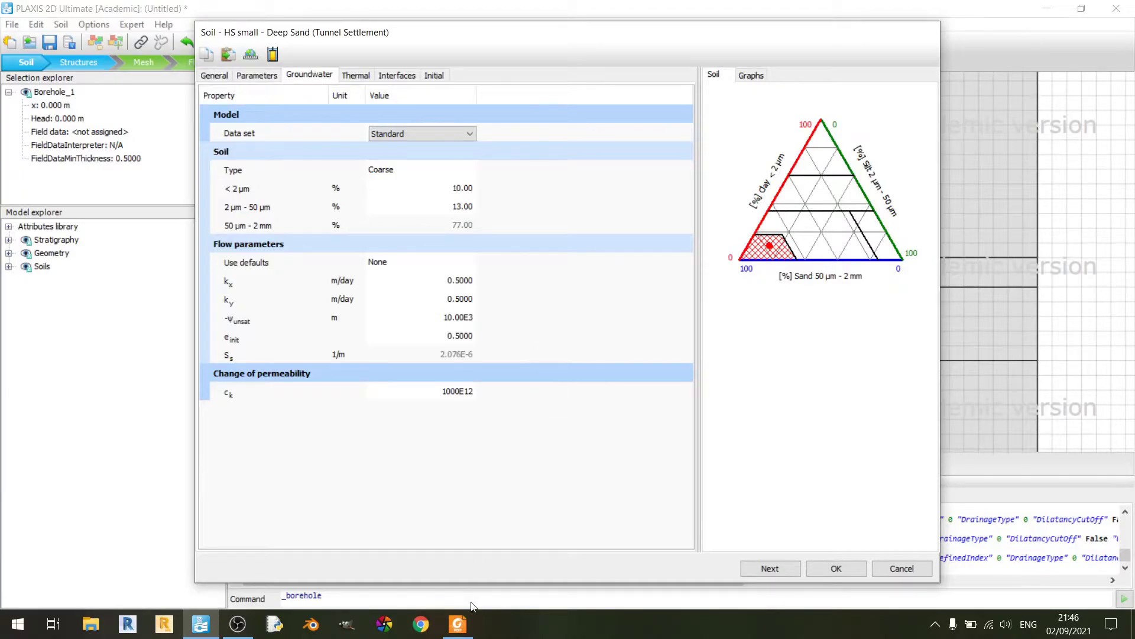
pyautogui.click(457, 624)
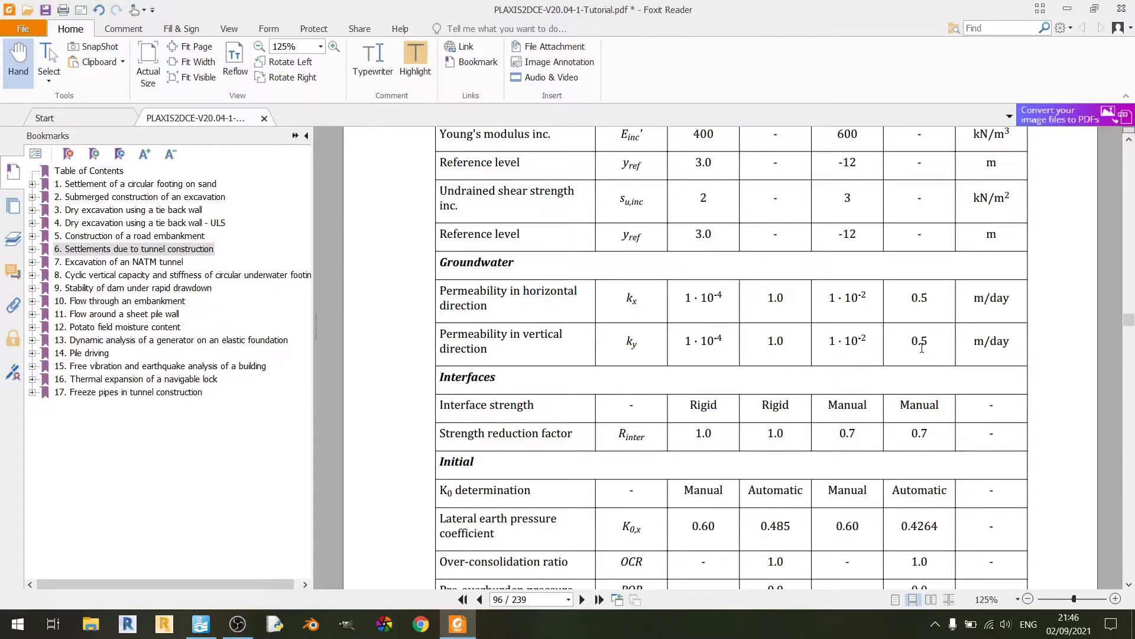
pyautogui.hotkey('alt', 'Tab')
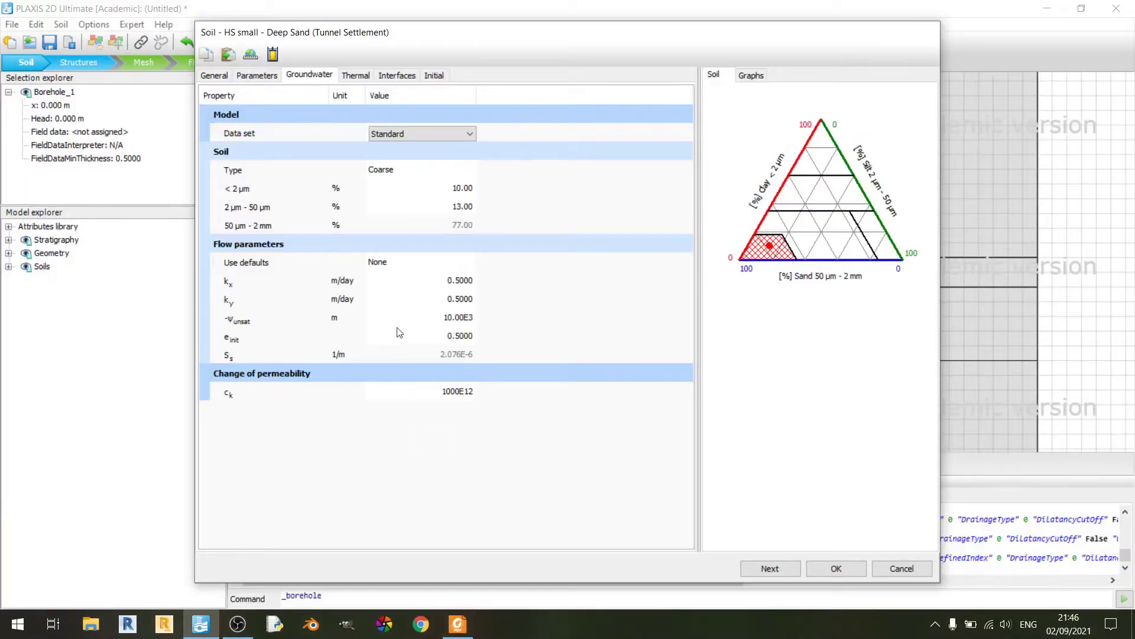
# Step: Check the deep sand's interface strength type and strength reduction factor against Table 13 in the tutorial PDF
pyautogui.click(449, 298)
pyautogui.click(396, 75)
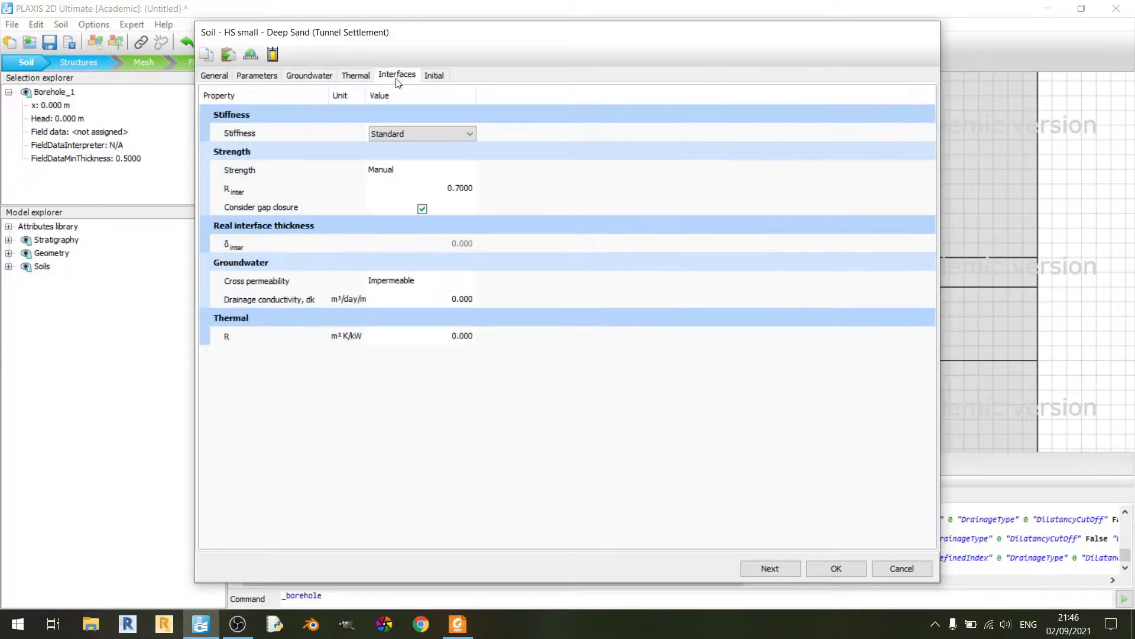
pyautogui.hotkey('alt', 'Tab')
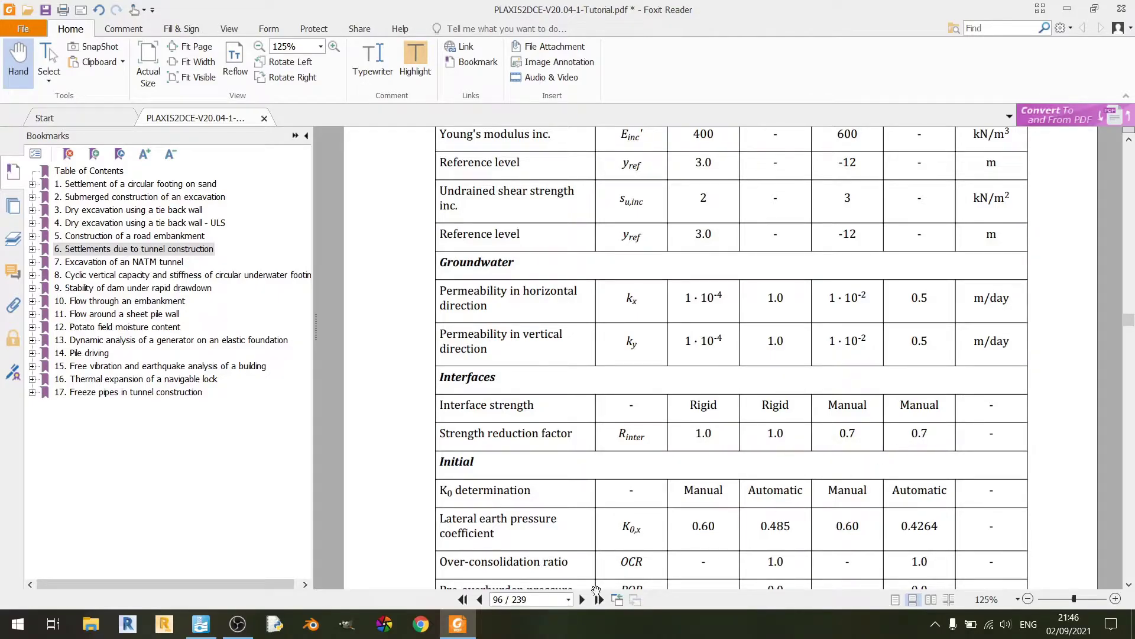
pyautogui.click(458, 624)
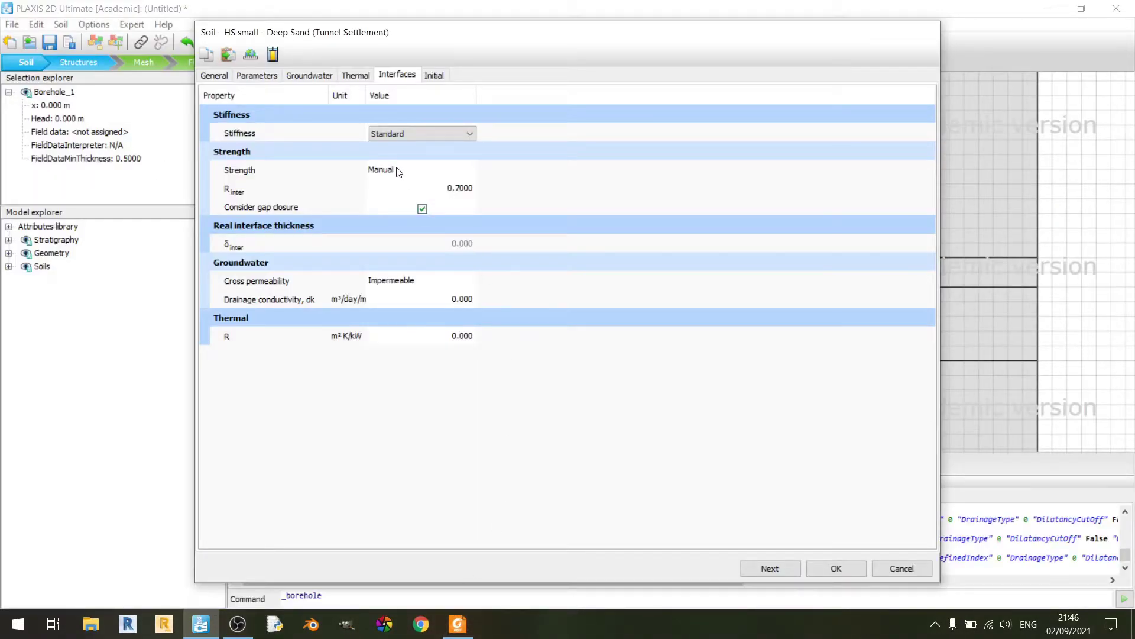
pyautogui.click(397, 170)
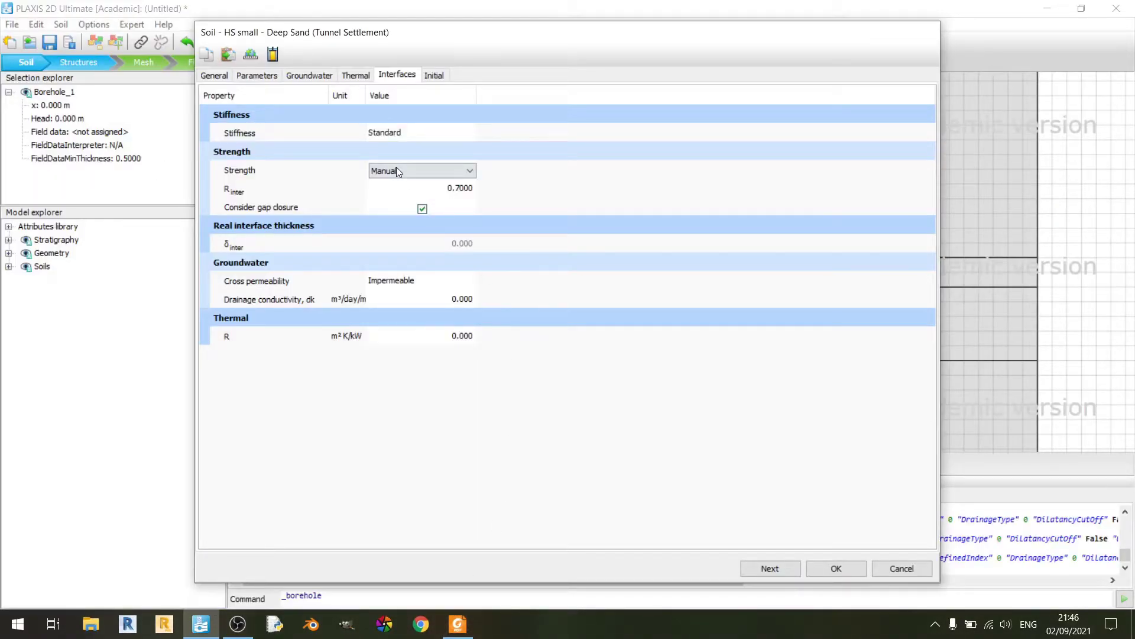
pyautogui.click(446, 190)
# Step: Compare the deep sand's K0 determination, lateral earth pressure coefficient, OCR and POP with the initial values in Table 13
pyautogui.click(434, 75)
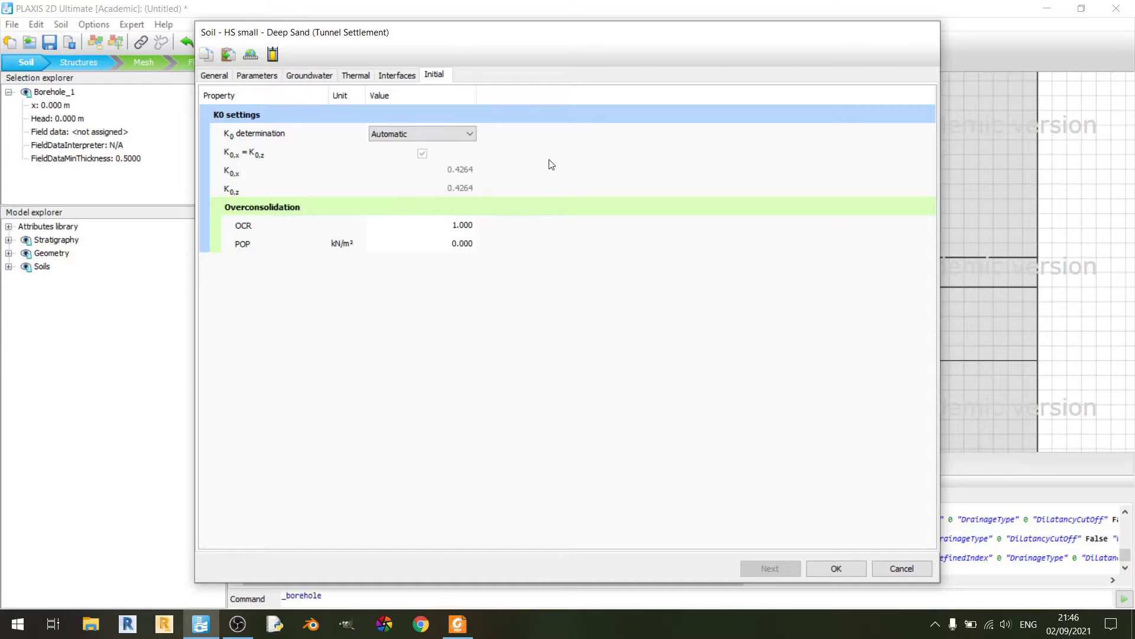
pyautogui.click(458, 623)
pyautogui.scroll(-5, 816, 438)
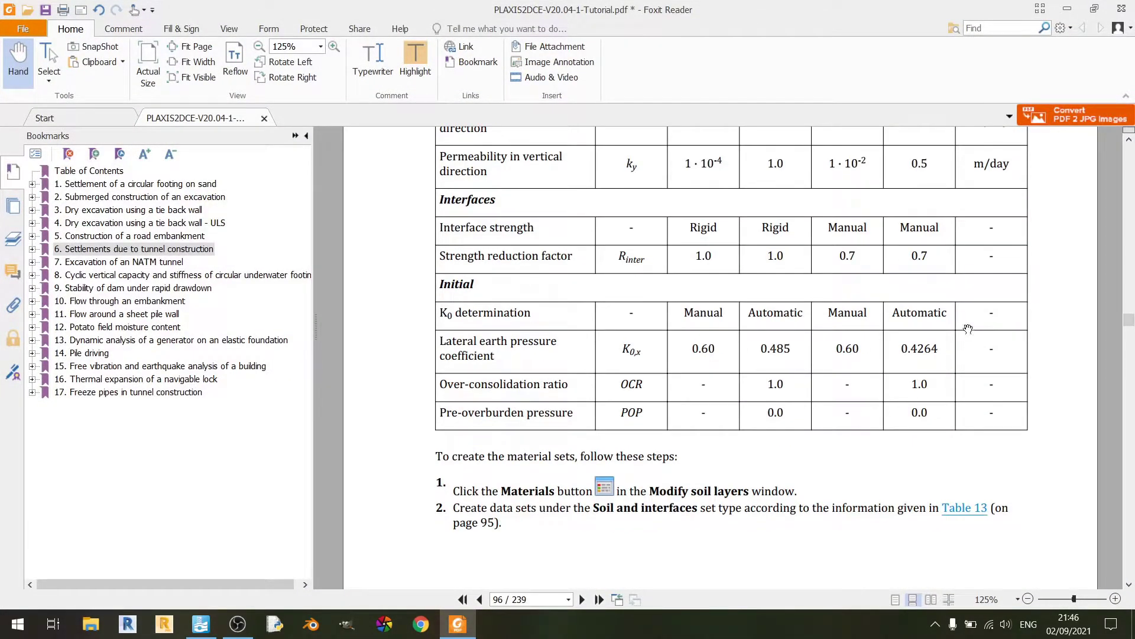
pyautogui.click(200, 623)
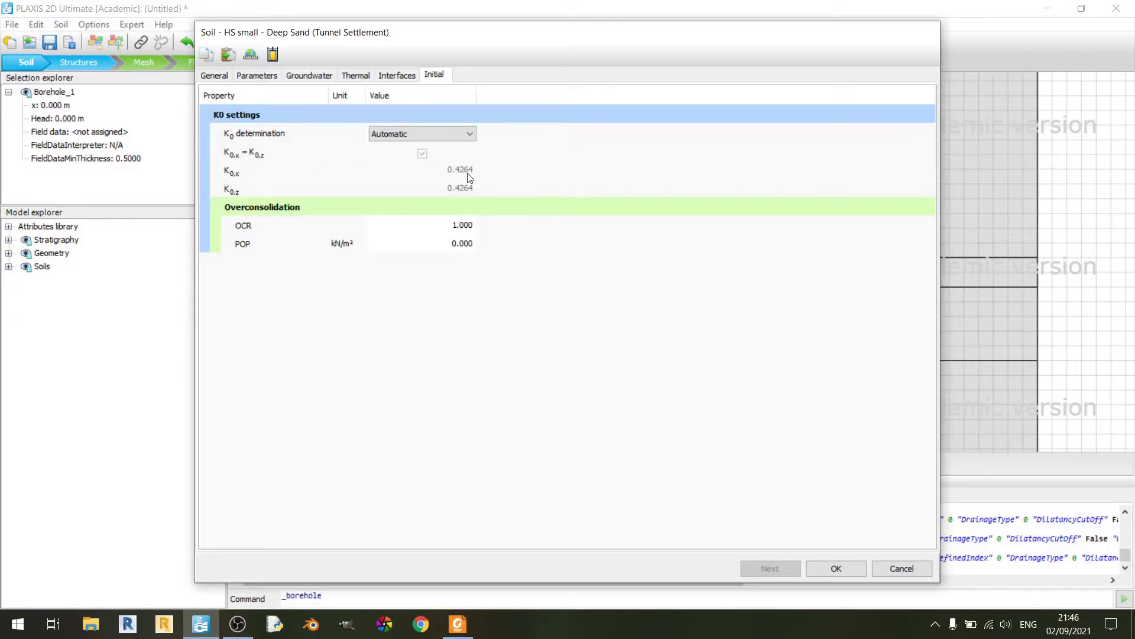
pyautogui.click(459, 623)
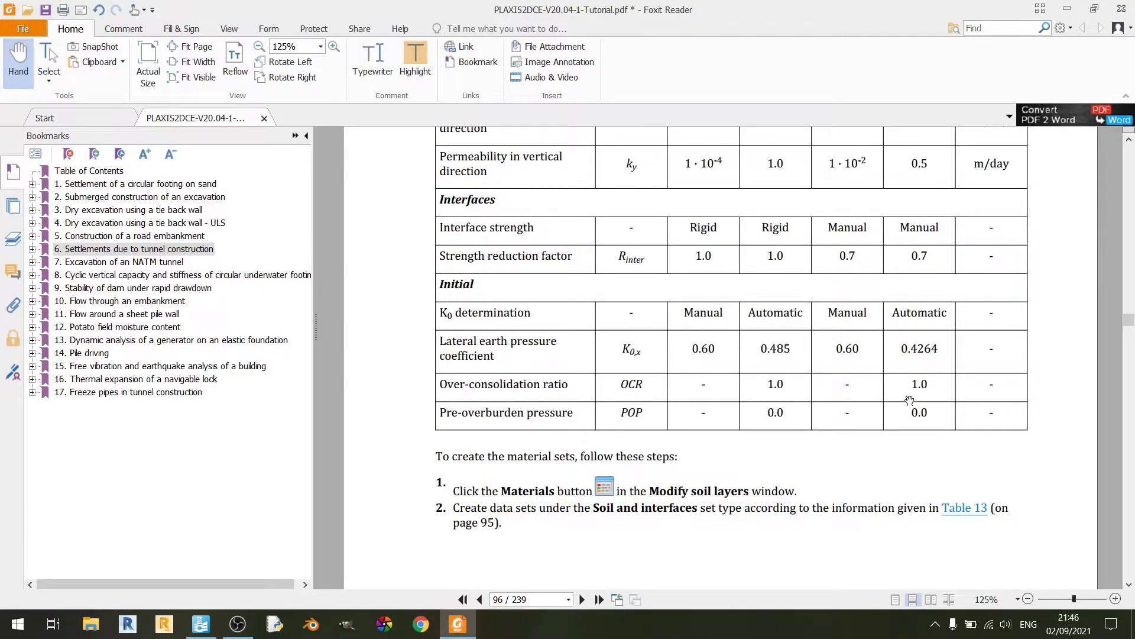
pyautogui.click(464, 625)
pyautogui.click(448, 224)
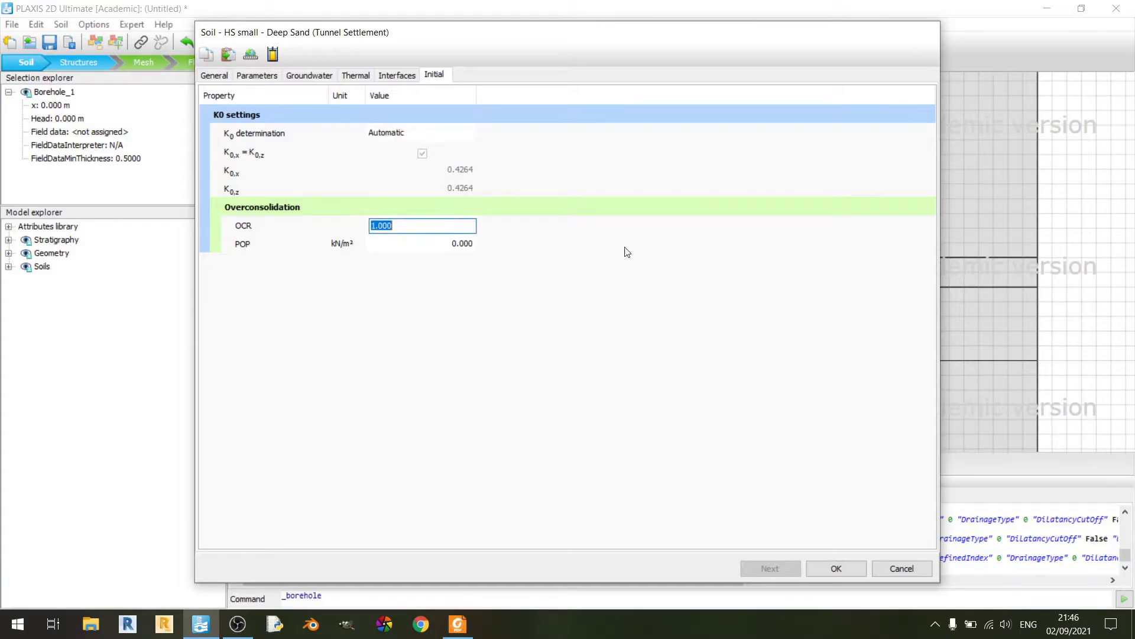
pyautogui.click(457, 244)
pyautogui.click(459, 624)
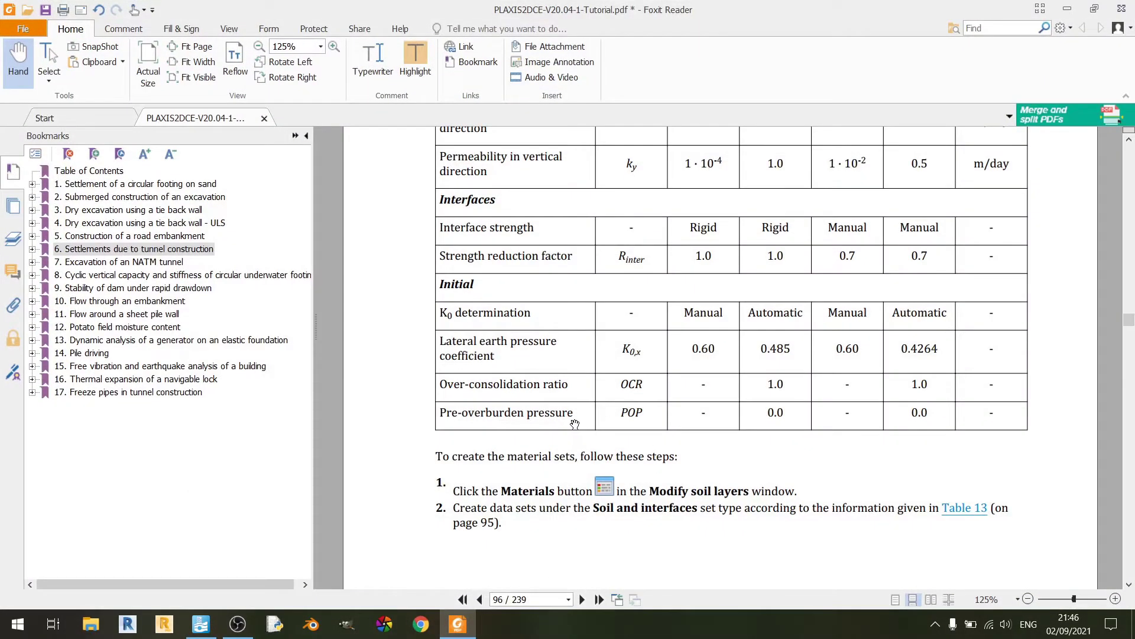
# Step: Read on to the tutorial's tunnel definition section, then accept the deep sand data set and close the material sets window
pyautogui.scroll(-10, 840, 476)
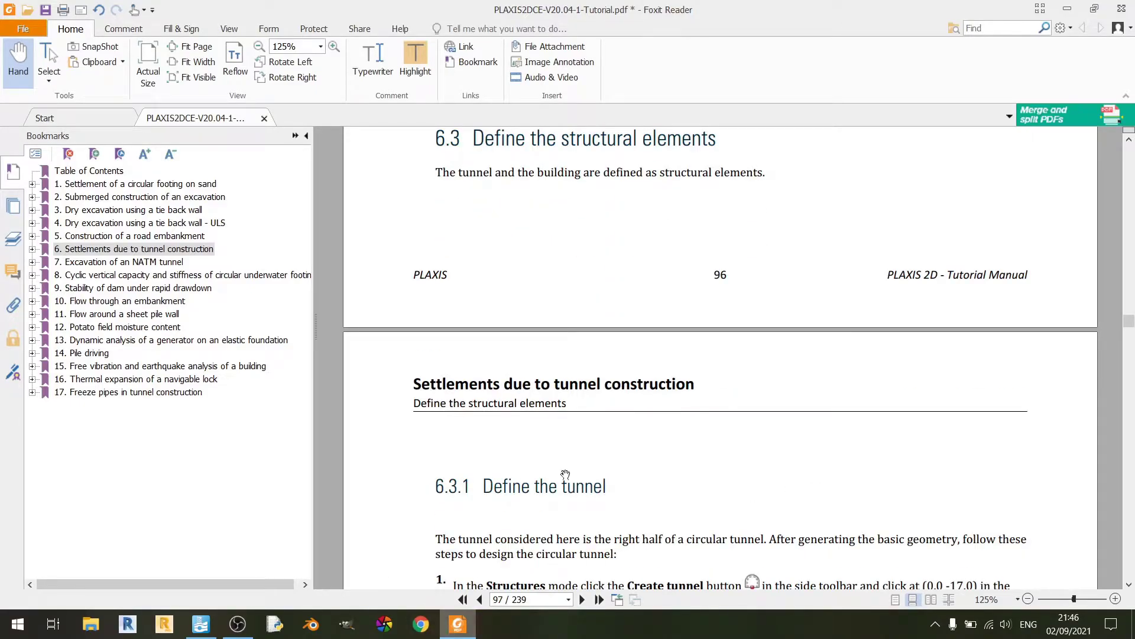
pyautogui.scroll(-6, 790, 211)
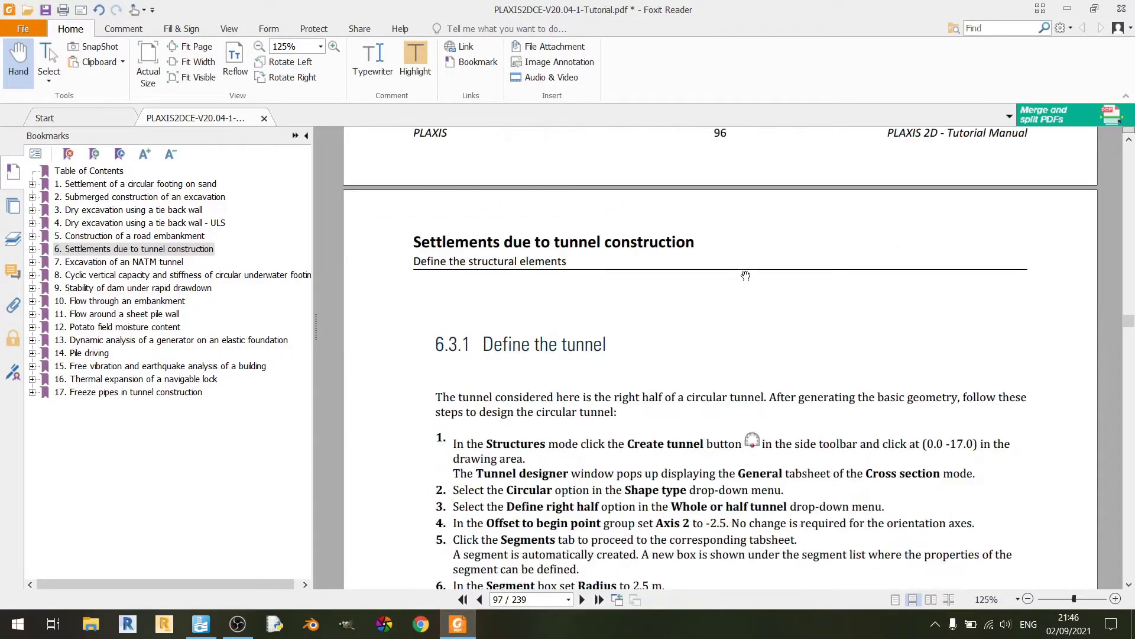
pyautogui.click(471, 633)
pyautogui.click(849, 563)
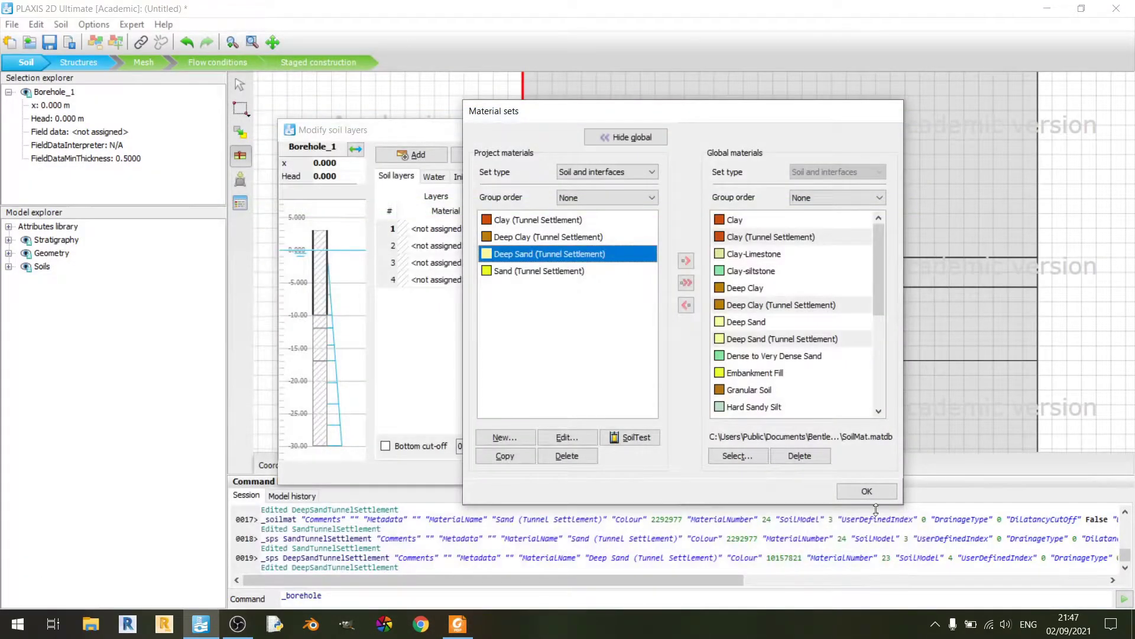
pyautogui.click(880, 489)
# Step: Assign Clay (Tunnel Settlement) to soil layer 1 and Sand (Tunnel Settlement) to soil layer 2 of the borehole
pyautogui.click(427, 229)
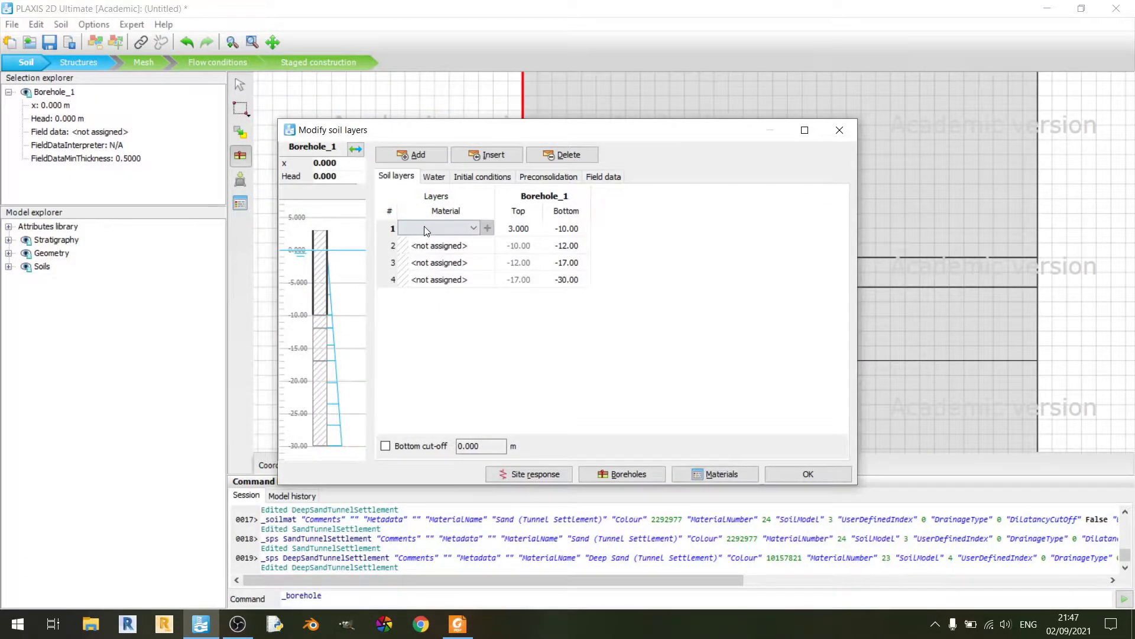
pyautogui.click(427, 229)
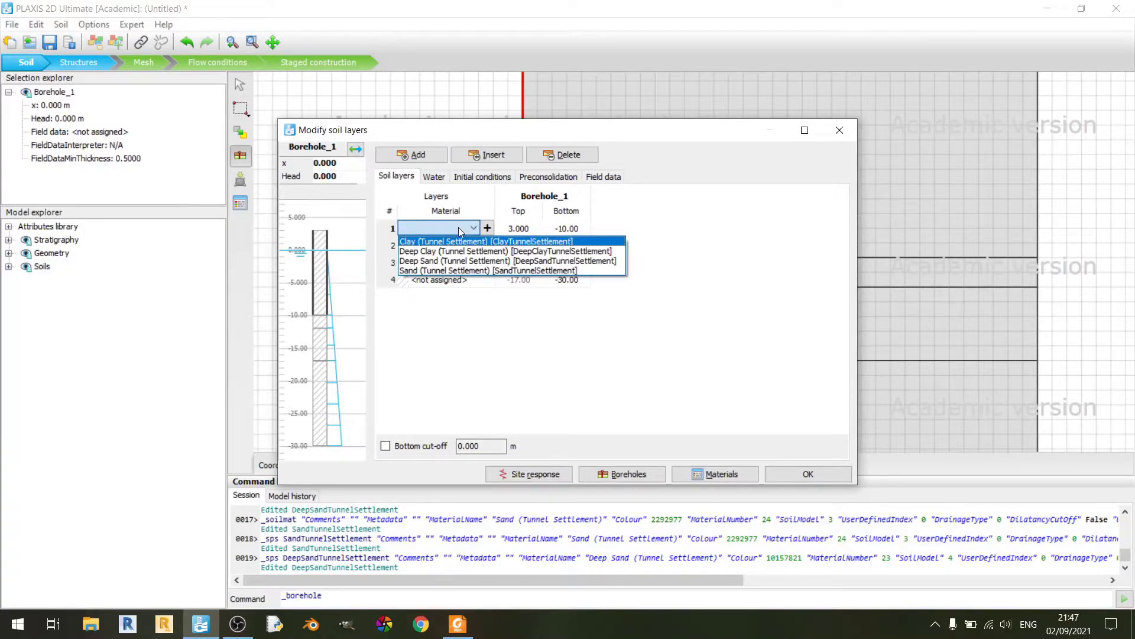
pyautogui.click(454, 242)
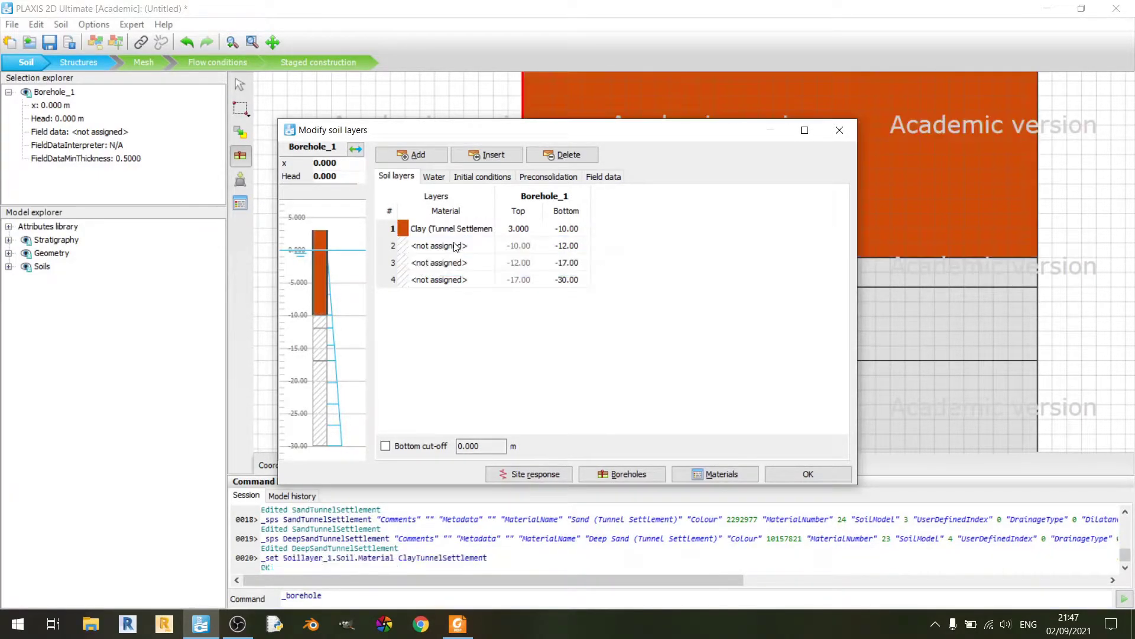
pyautogui.click(442, 245)
pyautogui.click(443, 244)
pyautogui.click(449, 286)
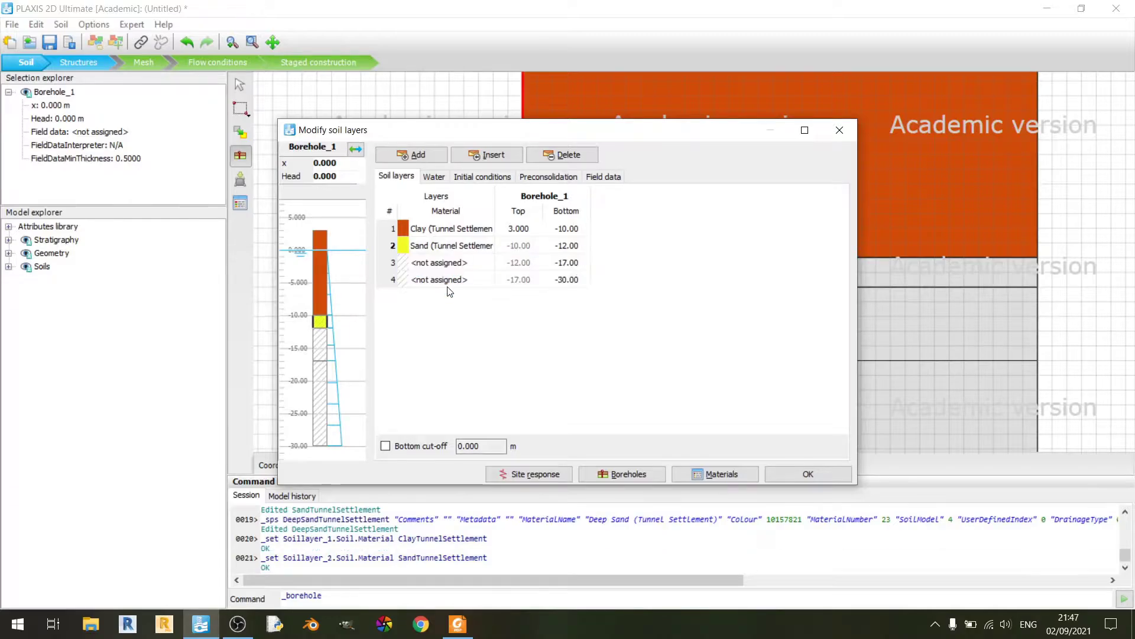
# Step: Assign Deep Clay (Tunnel Settlement) to layer 3 and Deep Sand (Tunnel Settlement) to layer 4, and accept the soil layers
pyautogui.click(451, 262)
pyautogui.click(452, 263)
pyautogui.click(449, 285)
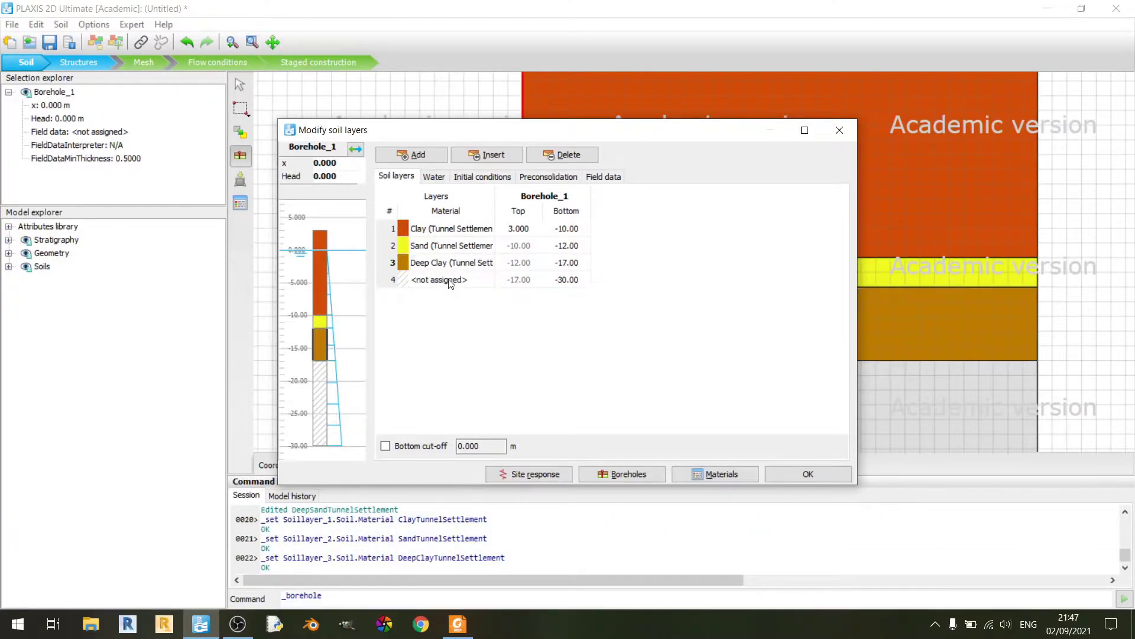
pyautogui.click(446, 279)
pyautogui.click(446, 279)
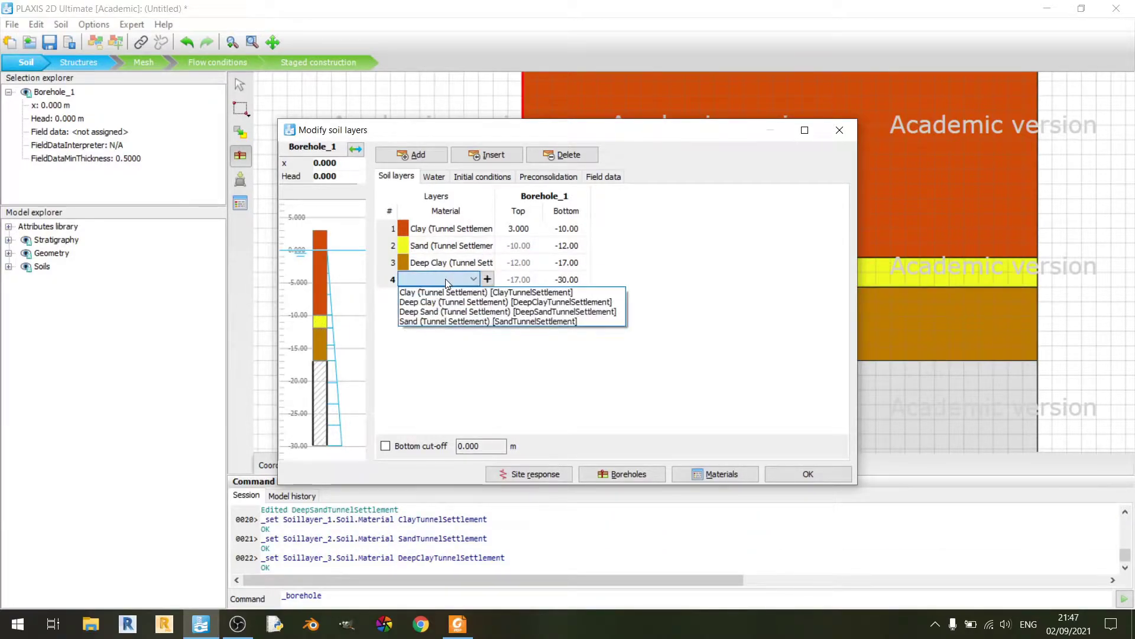
pyautogui.click(462, 312)
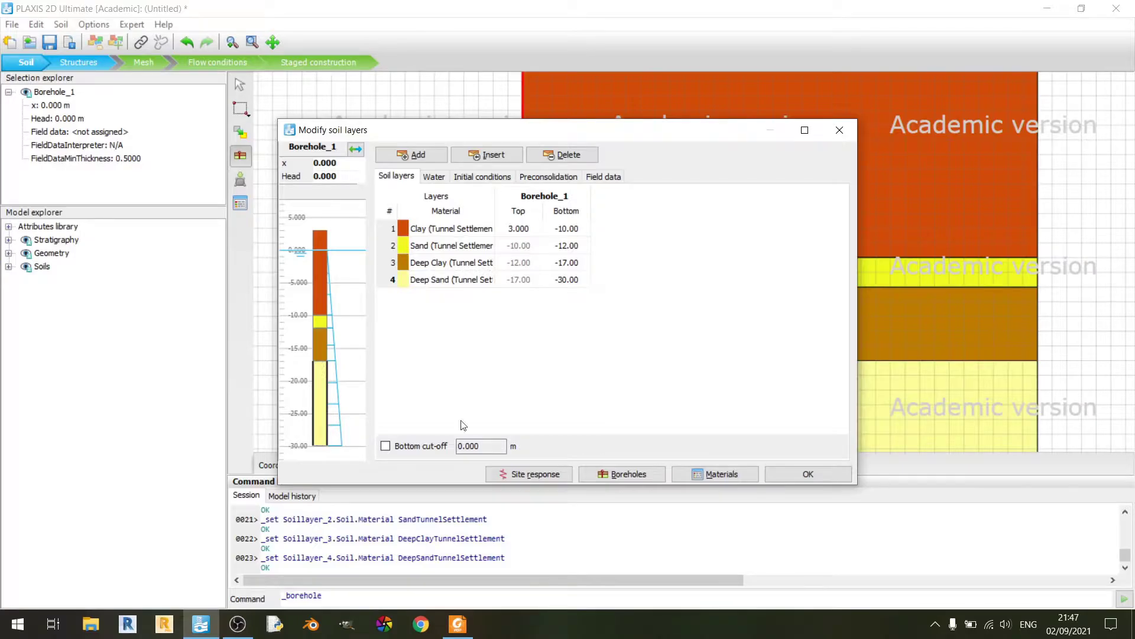
pyautogui.click(821, 474)
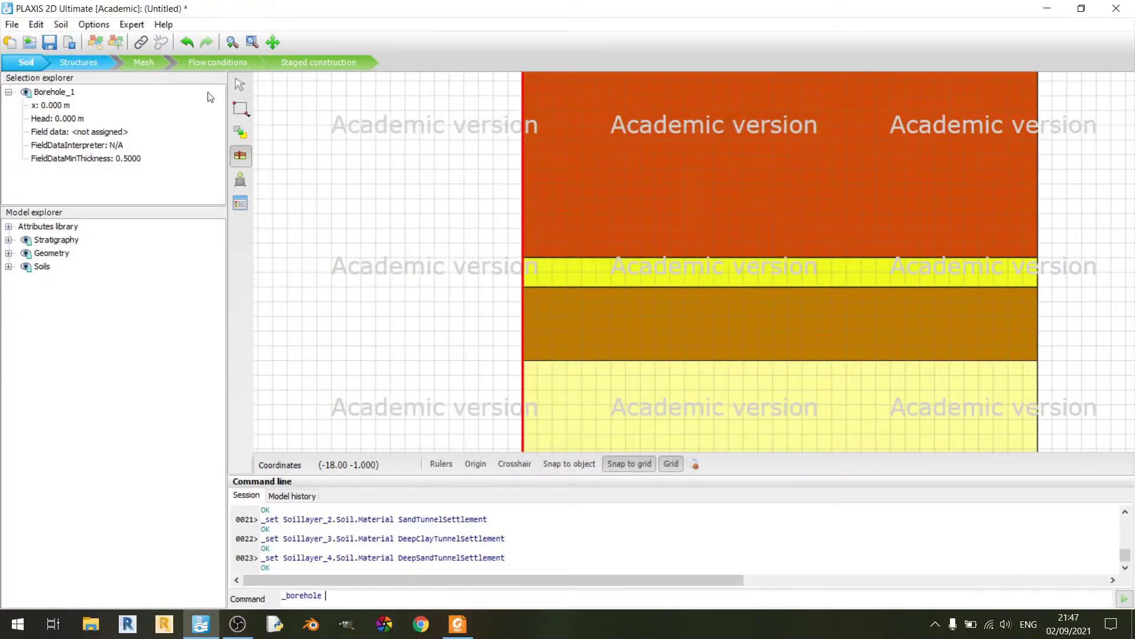
# Step: Create a tunnel in Structures mode at (0.0, -17.0), on the model's left boundary at the top of the deep sand
pyautogui.click(83, 70)
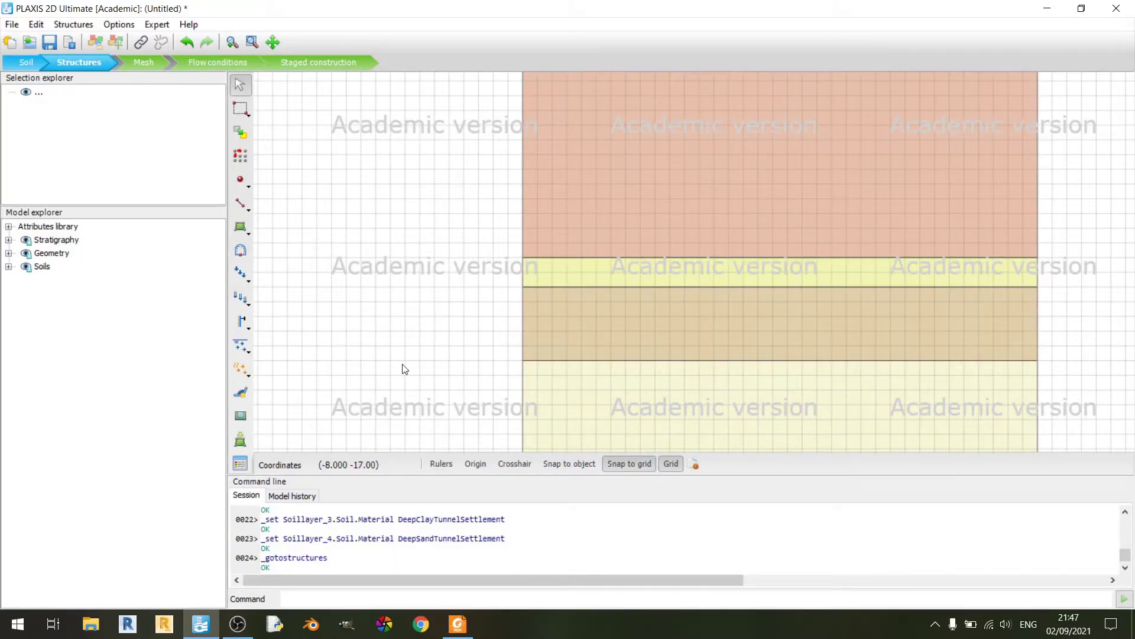
pyautogui.click(240, 250)
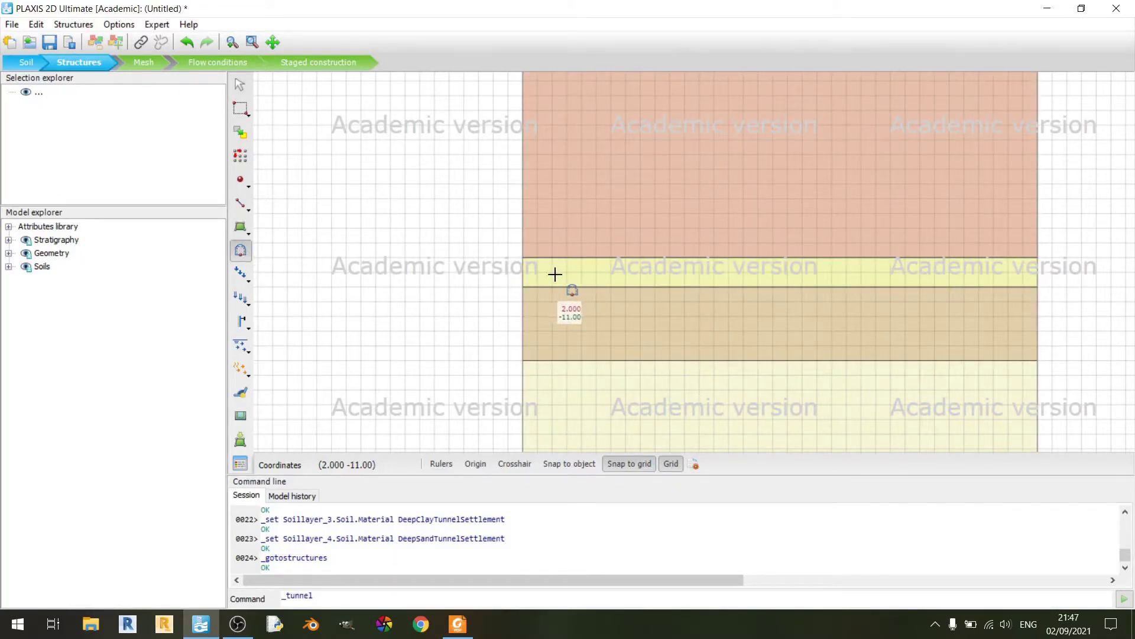
pyautogui.click(457, 624)
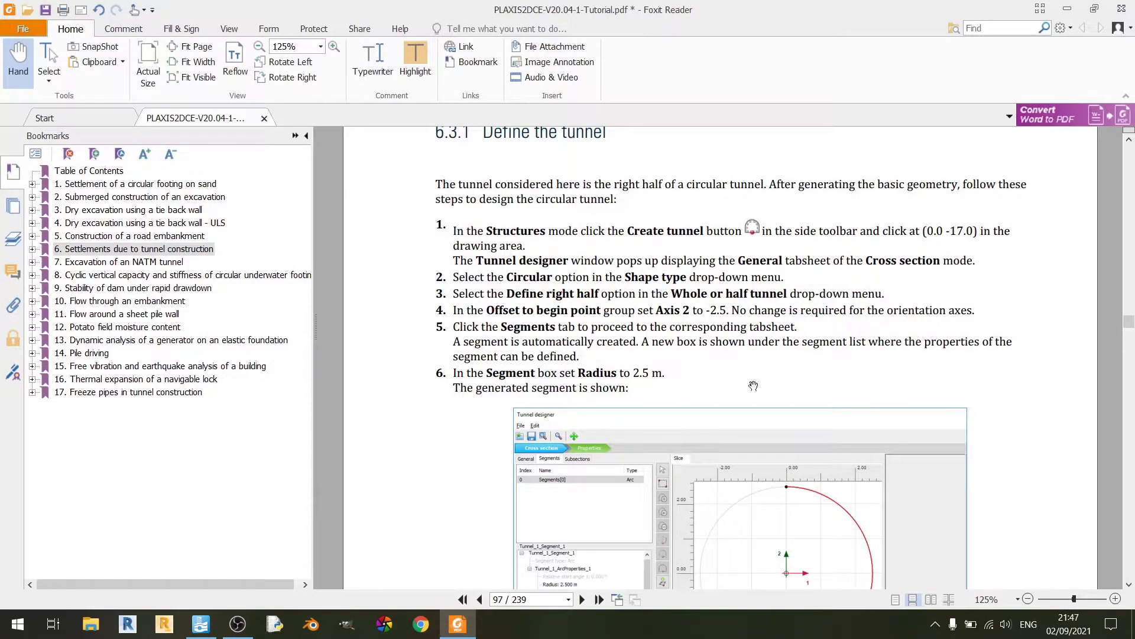
pyautogui.click(464, 625)
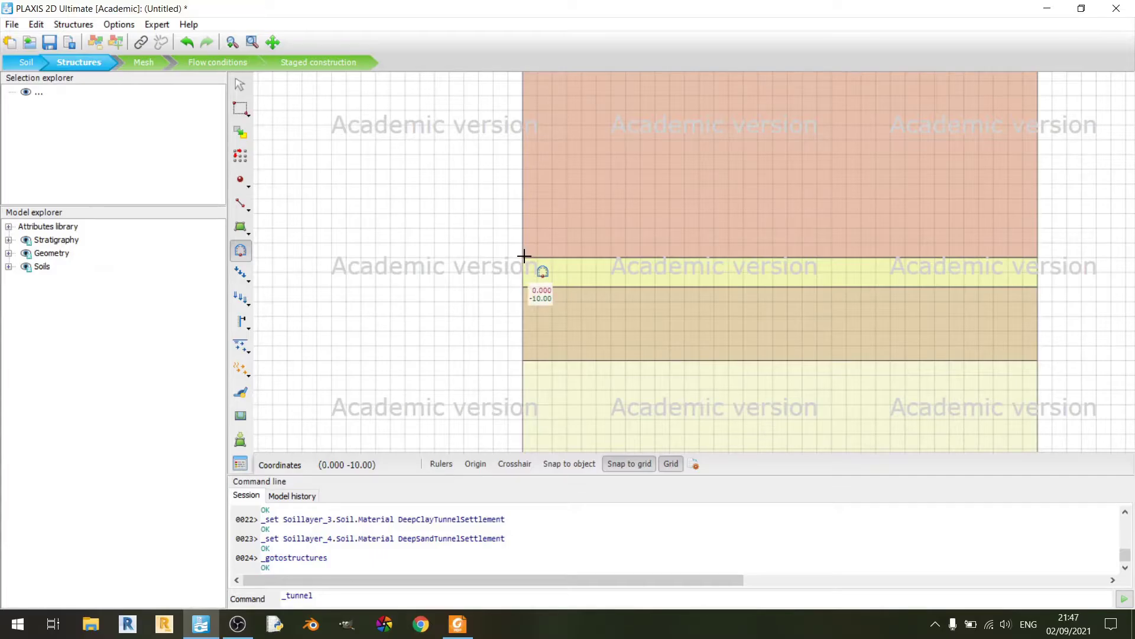
pyautogui.click(524, 361)
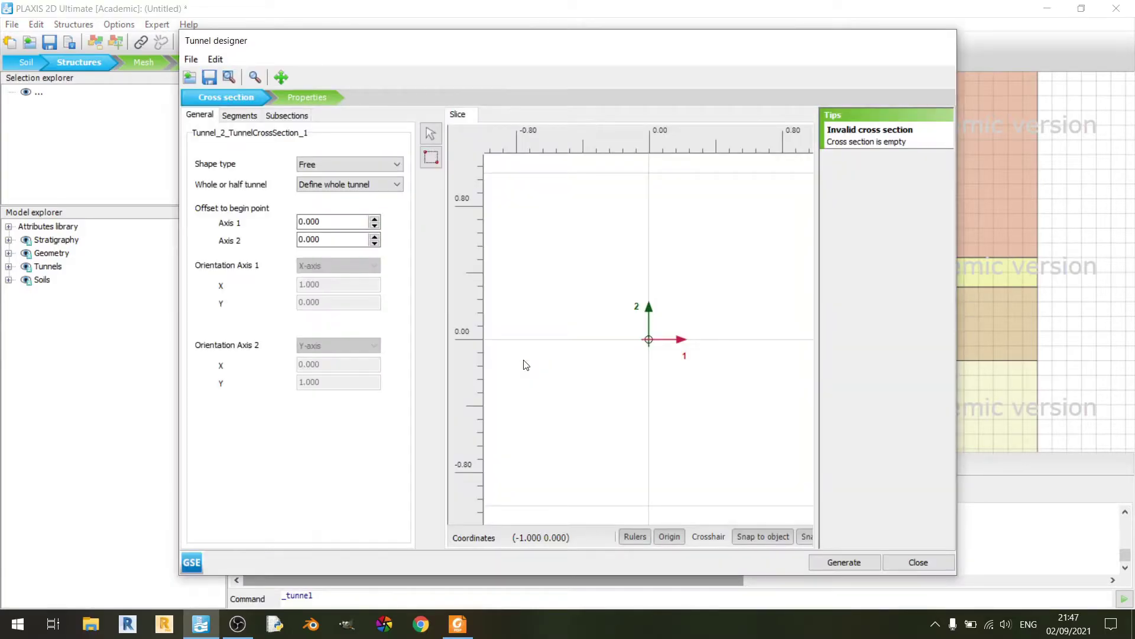
# Step: Set the tunnel cross section's shape type to Circular and define only its right half, following the tutorial
pyautogui.click(471, 635)
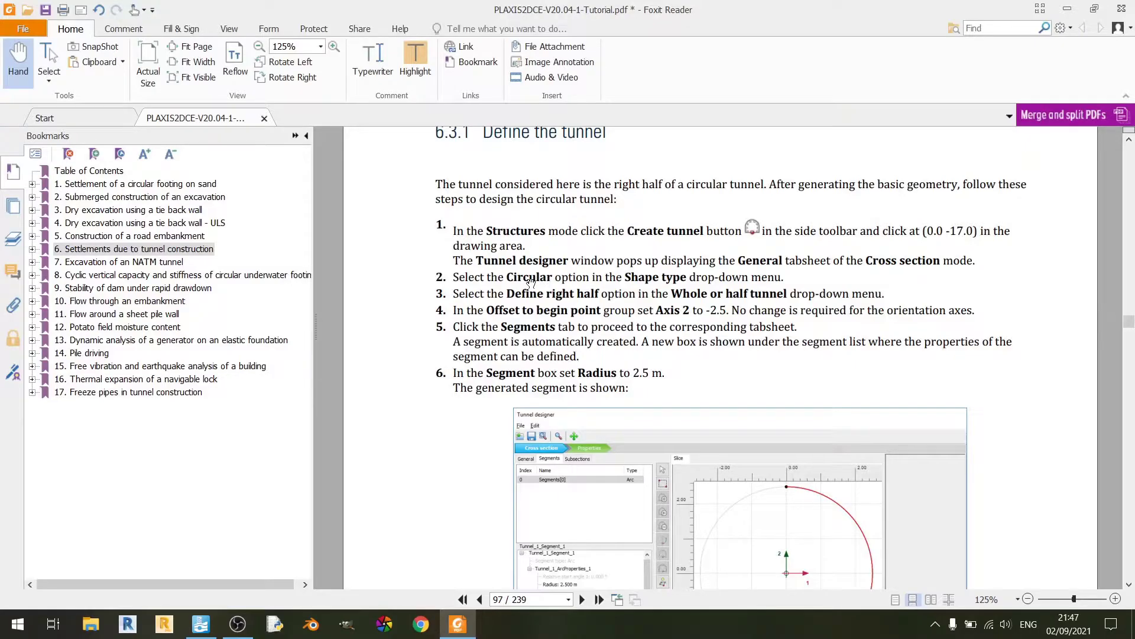
pyautogui.click(458, 624)
pyautogui.click(329, 166)
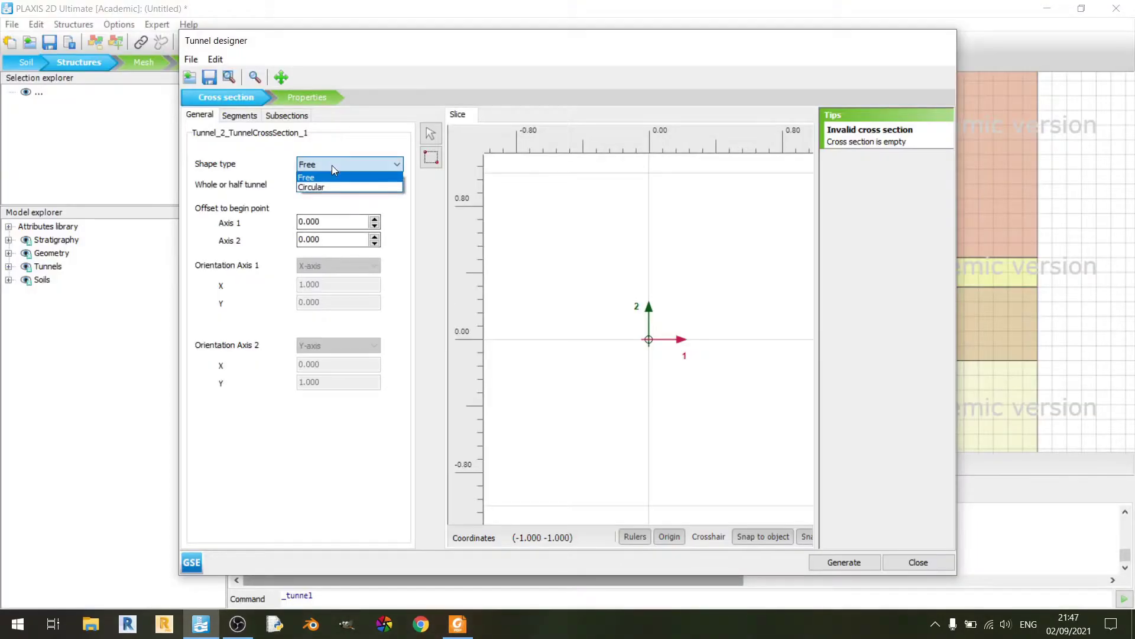
pyautogui.click(328, 185)
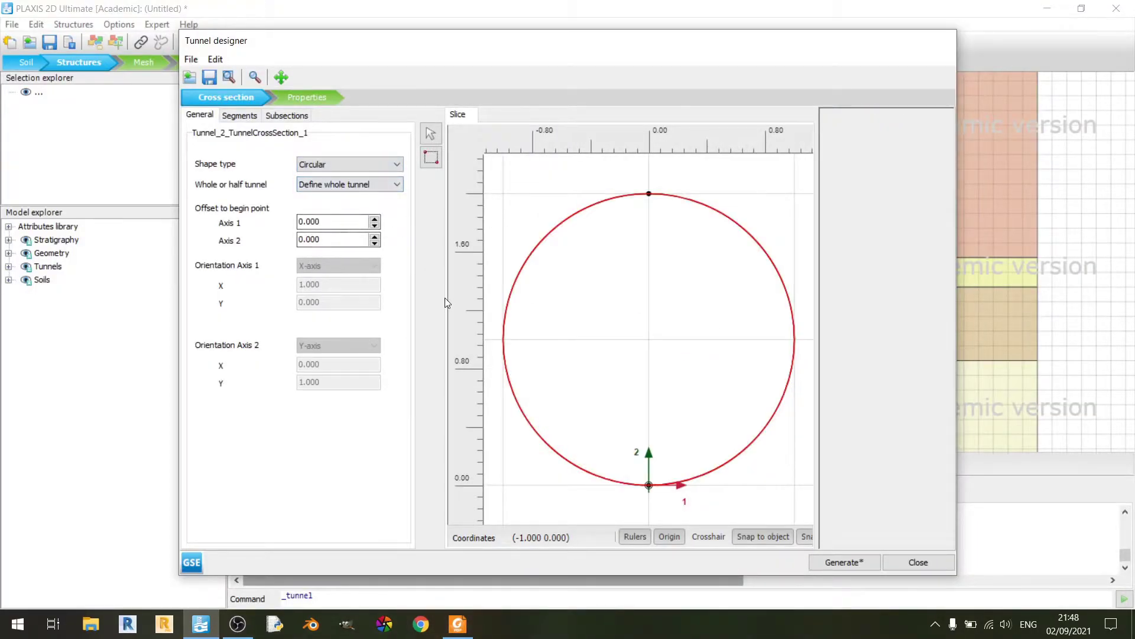
pyautogui.click(444, 618)
pyautogui.scroll(-3, 887, 390)
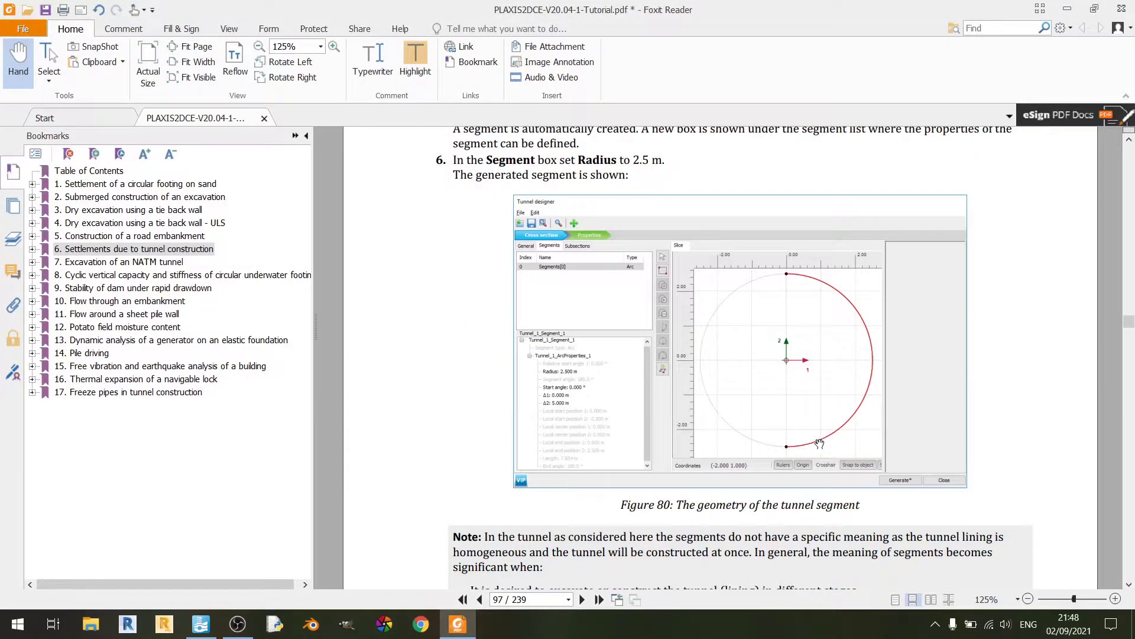
pyautogui.click(458, 624)
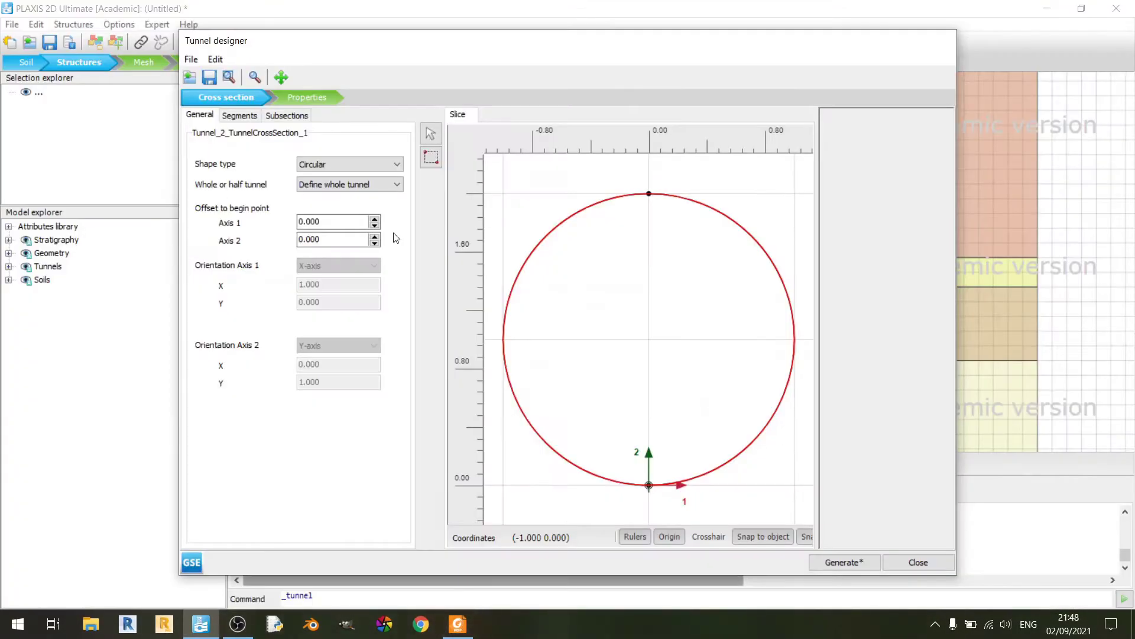
pyautogui.click(367, 185)
pyautogui.click(332, 207)
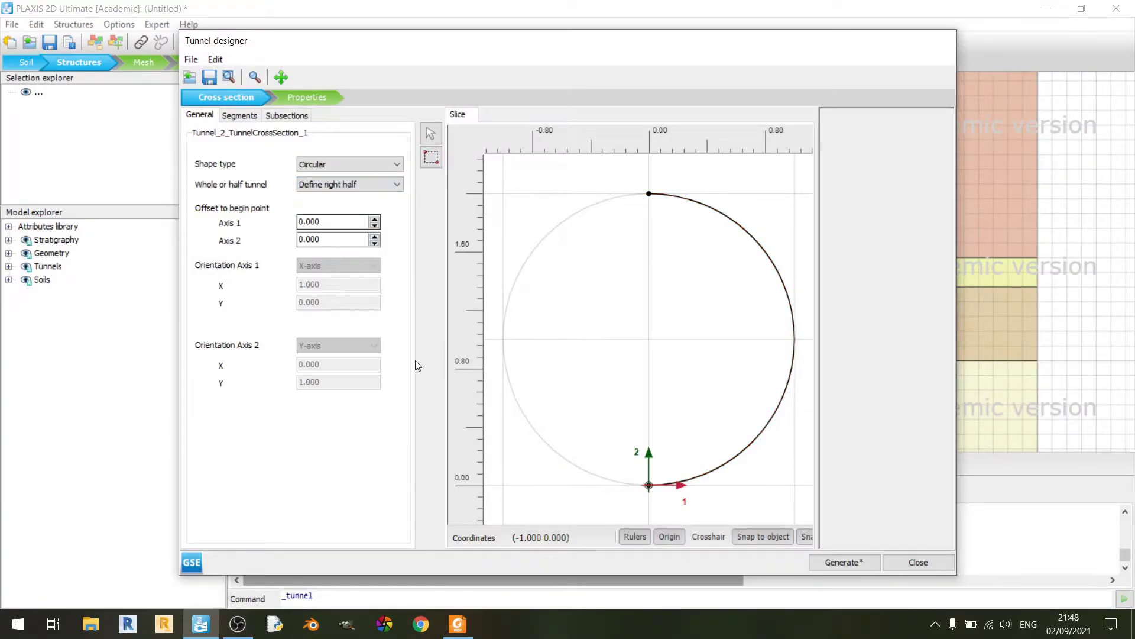
# Step: Set the Axis 2 offset to the tunnel's begin point to -2.5, as given in the tutorial
pyautogui.click(456, 626)
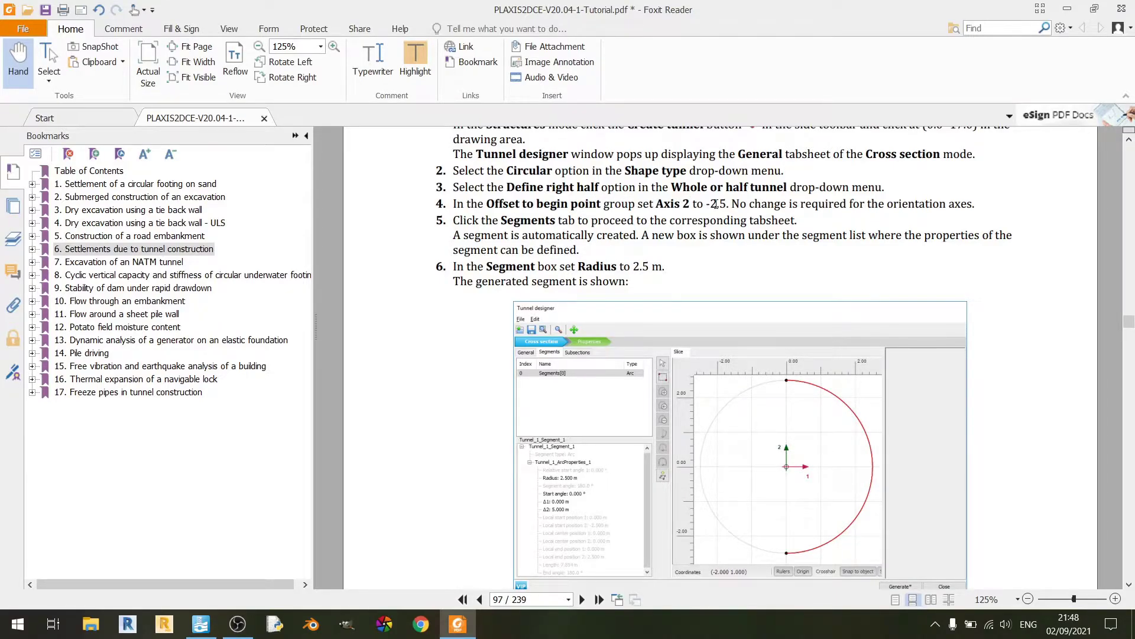
pyautogui.click(458, 624)
pyautogui.doubleClick(331, 239)
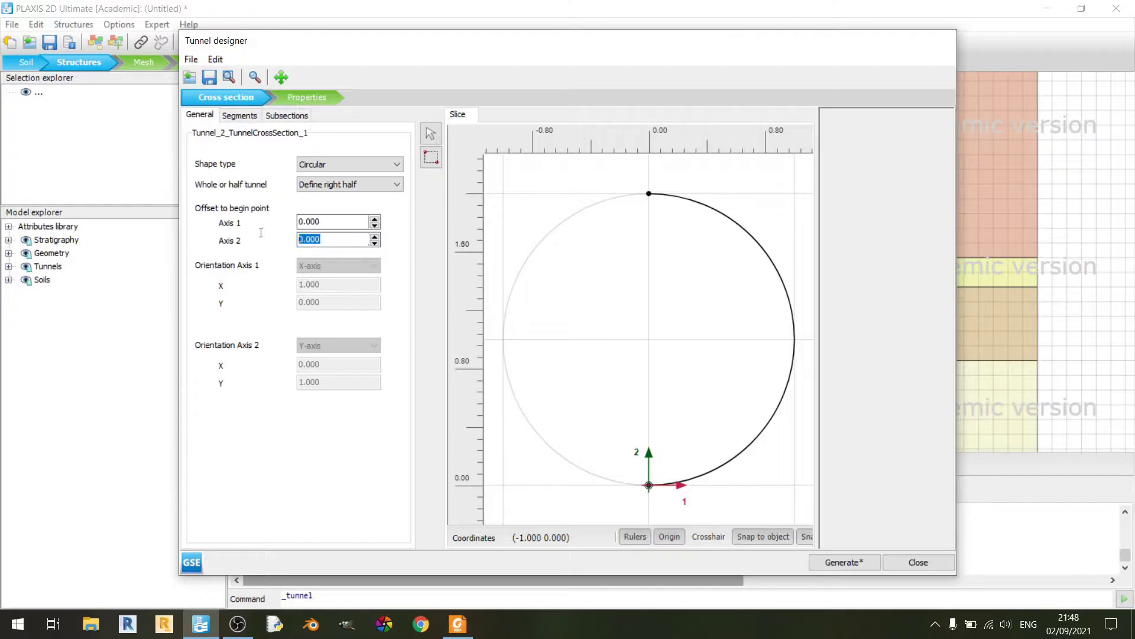
pyautogui.write('-2.5')
pyautogui.click(458, 624)
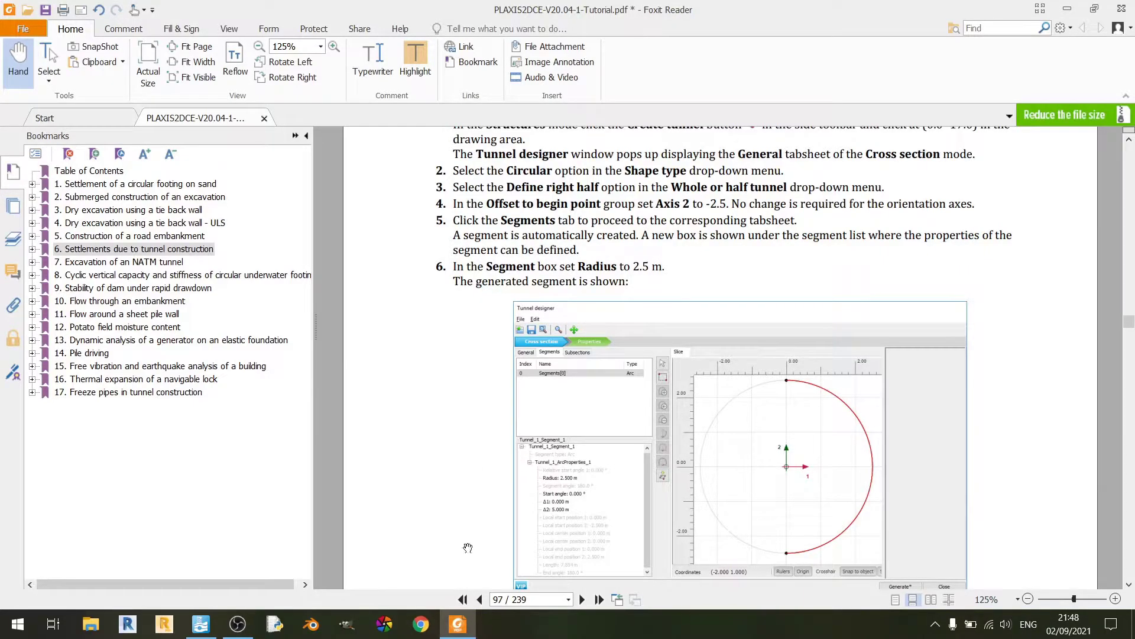
# Step: Set the radius of the tunnel's arc segment to 2.5 m, as given in the tutorial
pyautogui.click(457, 624)
pyautogui.click(249, 118)
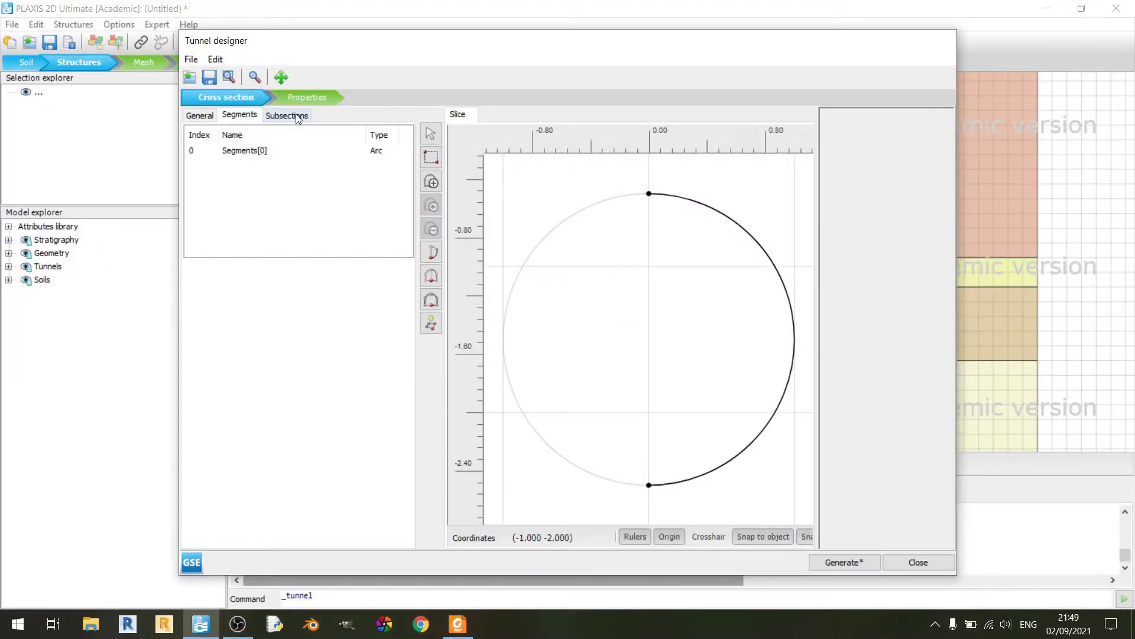
pyautogui.click(458, 623)
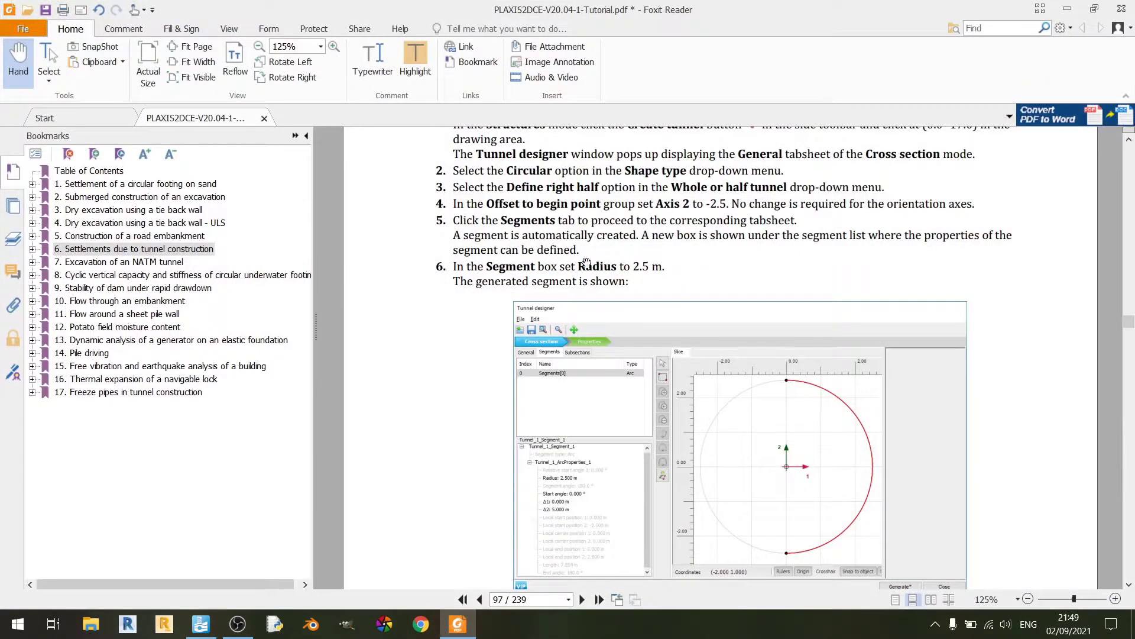
pyautogui.click(457, 624)
pyautogui.click(712, 213)
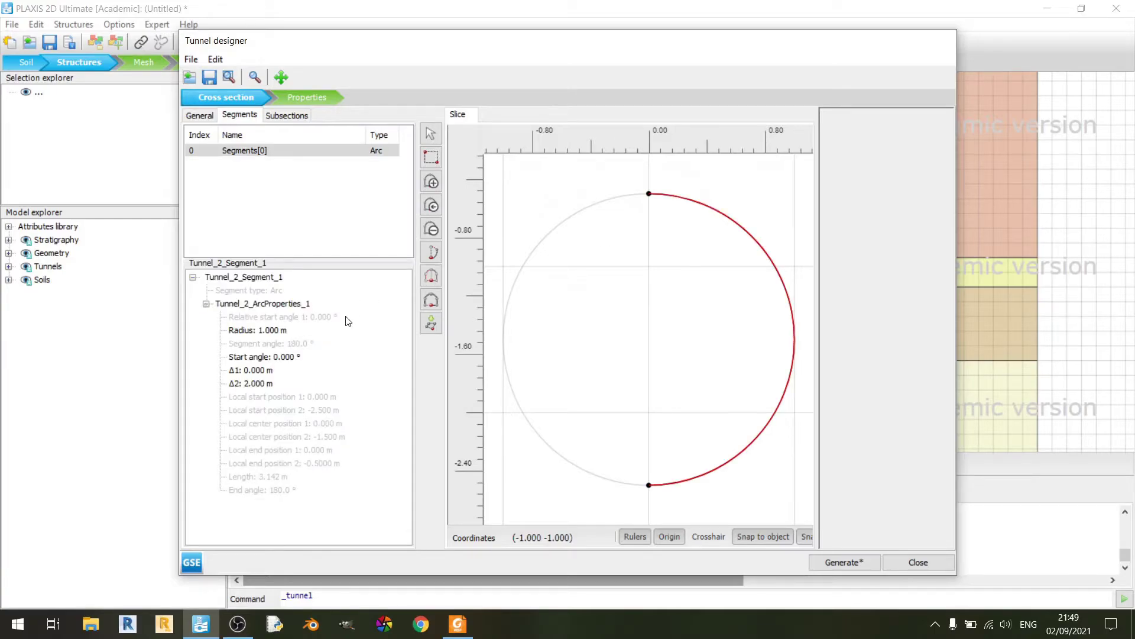
pyautogui.doubleClick(302, 332)
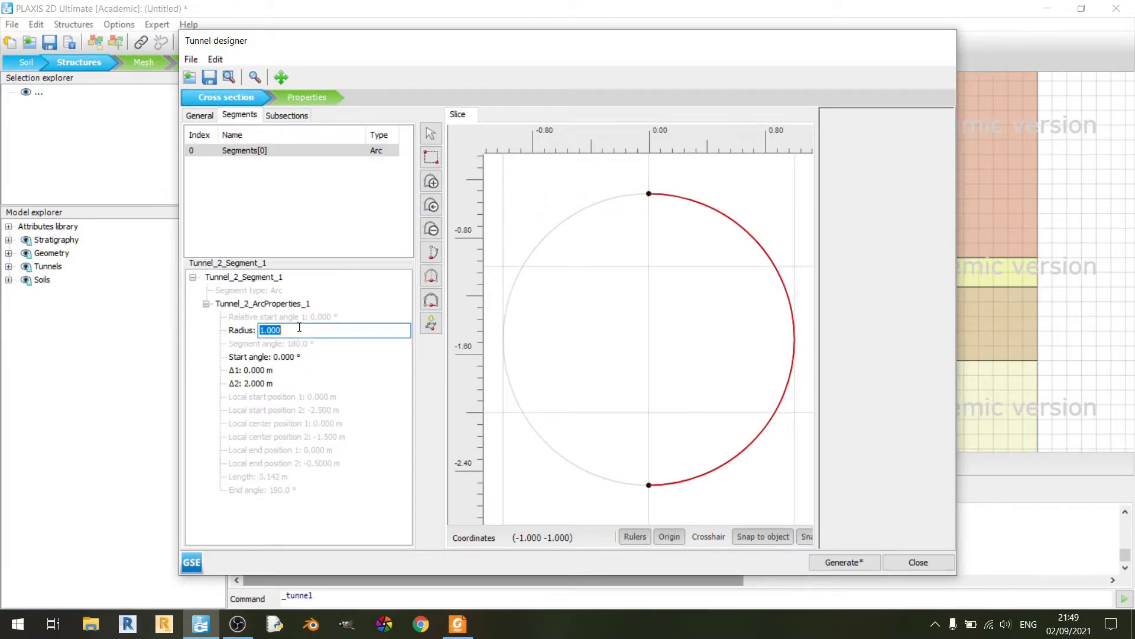
pyautogui.write('2.5')
pyautogui.press('Tab')
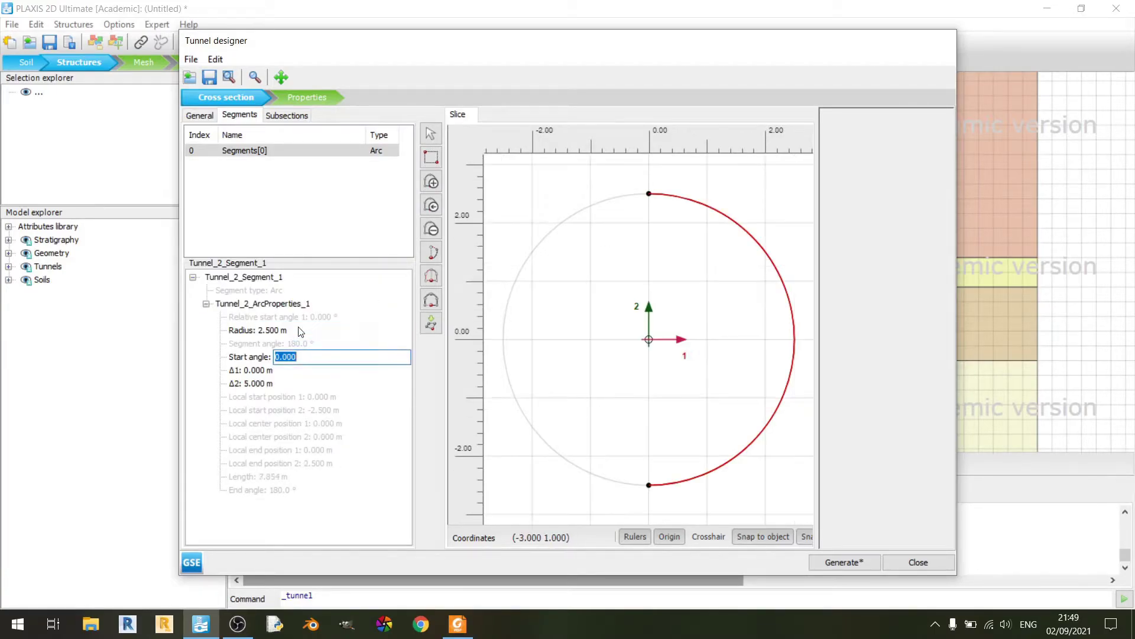
# Step: Create a plate on the tunnel's right-half segment in the Tunnel designer's Properties mode, following the tutorial
pyautogui.click(457, 624)
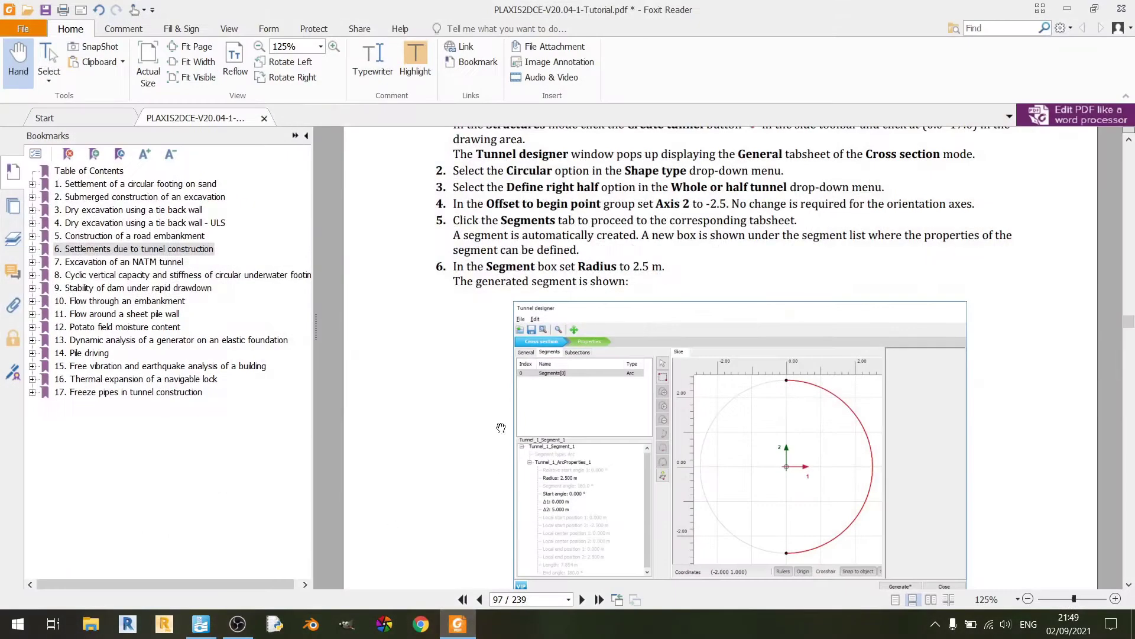
pyautogui.scroll(-15, 561, 402)
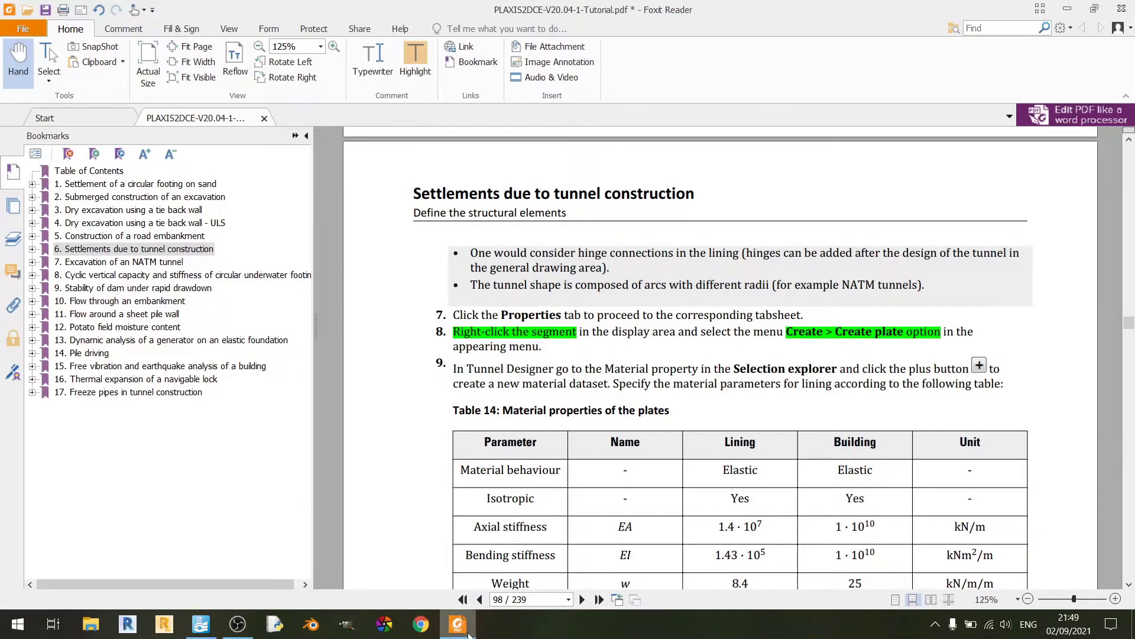
pyautogui.click(200, 624)
pyautogui.click(314, 97)
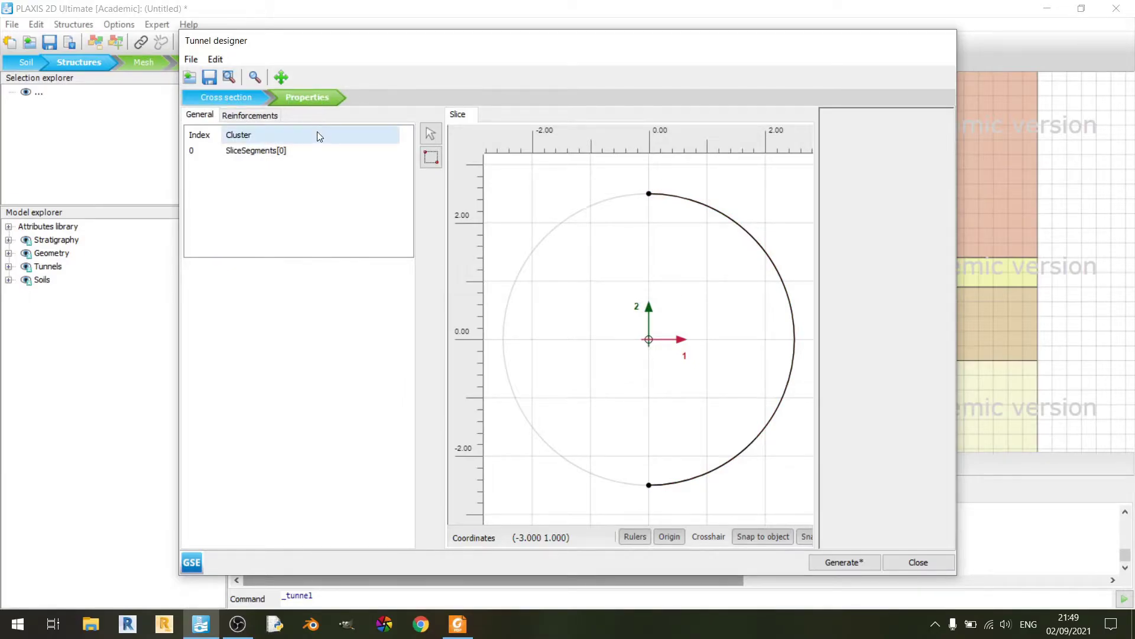
pyautogui.click(699, 206)
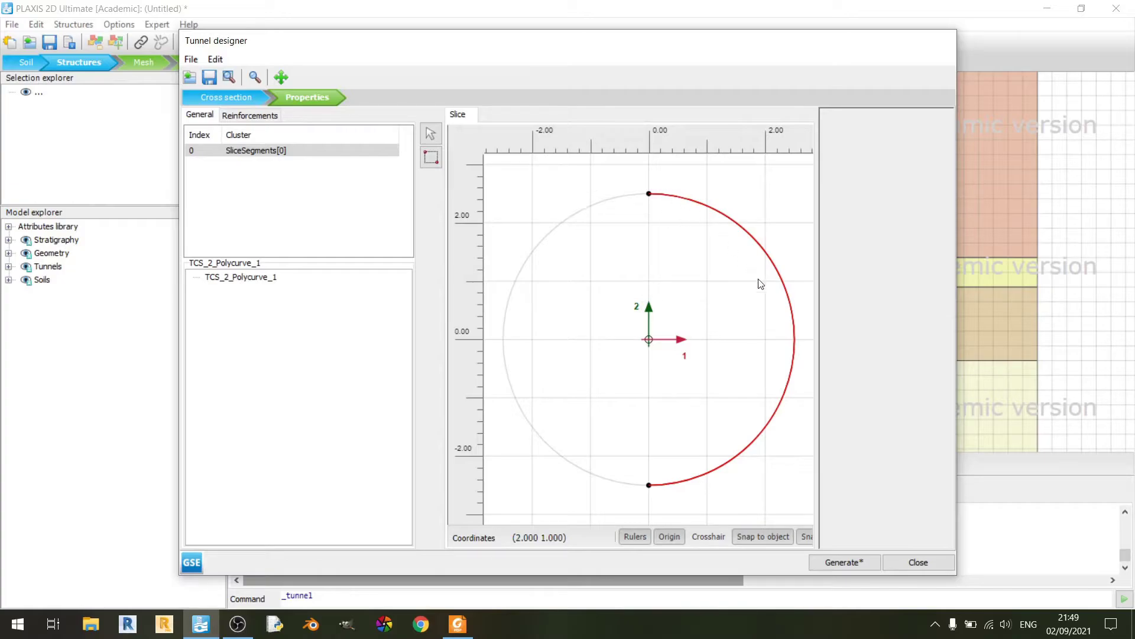
pyautogui.rightClick(704, 205)
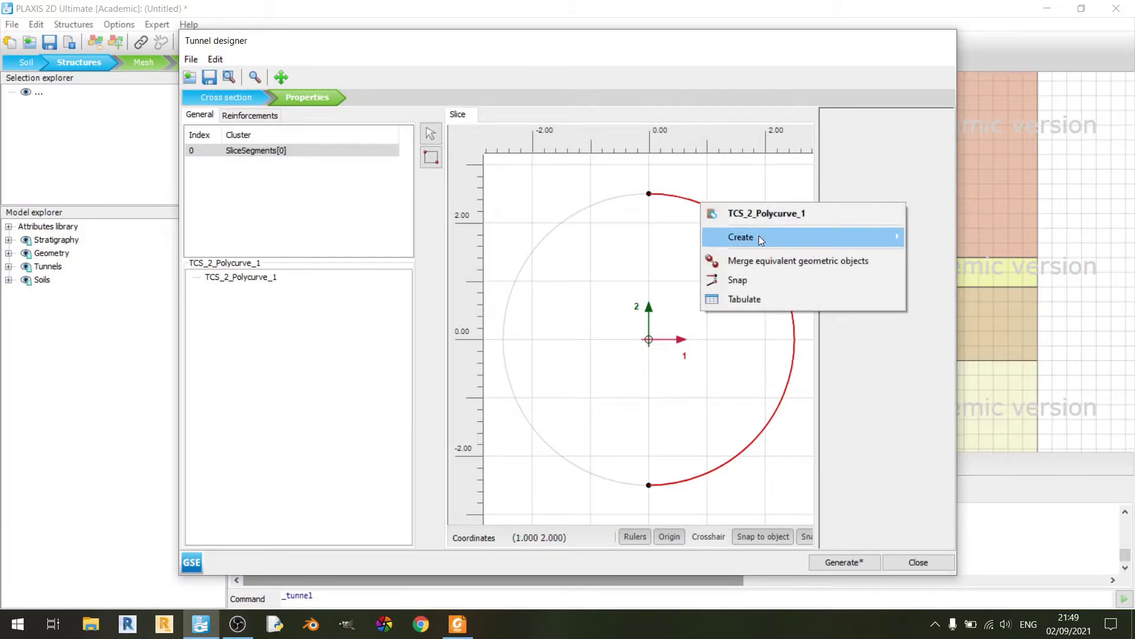
pyautogui.moveTo(760, 236)
pyautogui.click(584, 276)
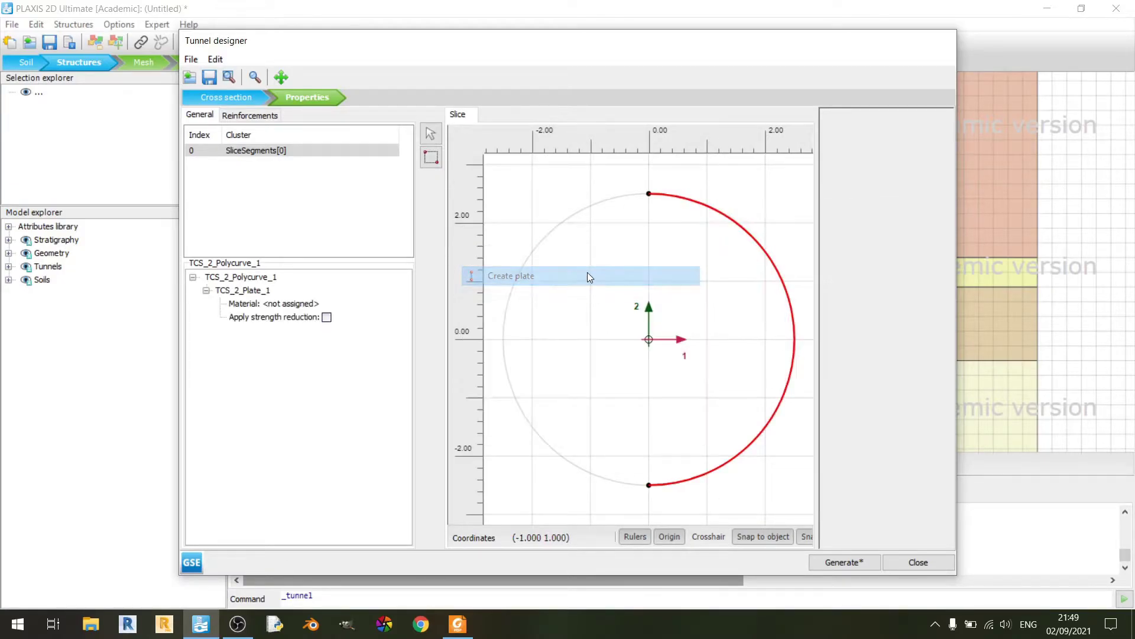
# Step: Create a new material set for the tunnel plate and name it Tunnel Lining
pyautogui.click(292, 308)
pyautogui.click(318, 307)
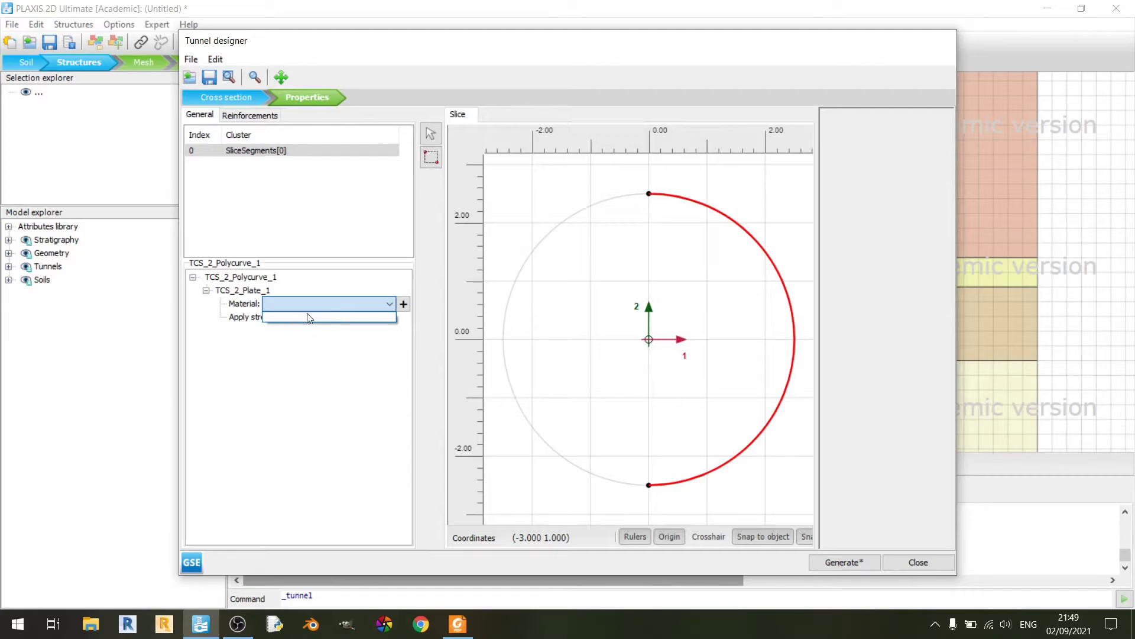
pyautogui.click(342, 348)
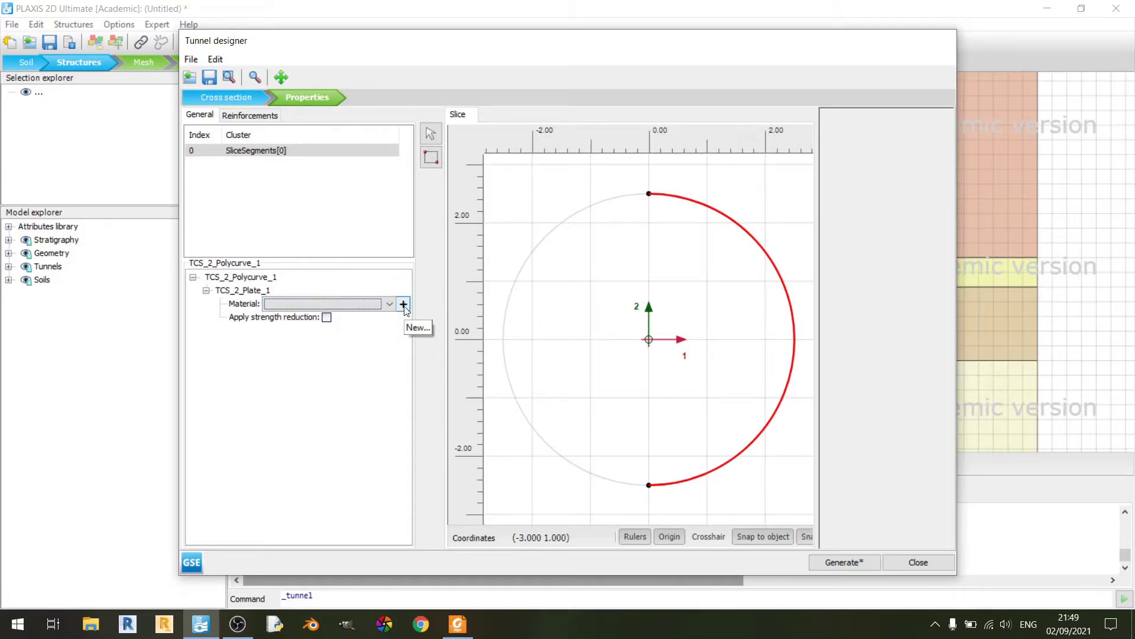
pyautogui.click(403, 305)
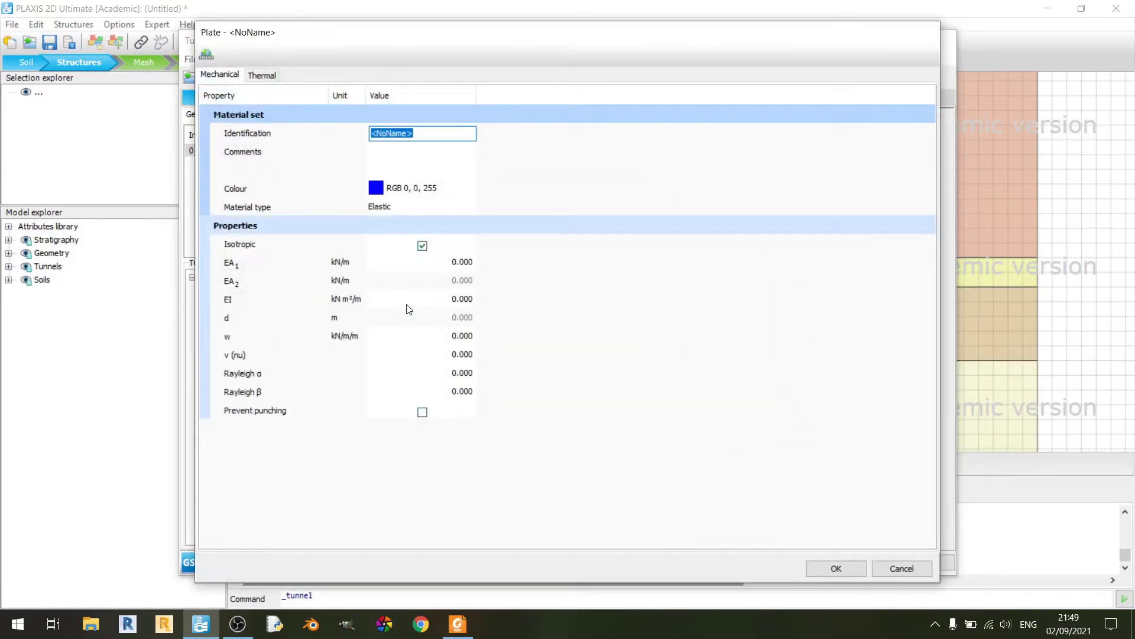
pyautogui.click(458, 624)
pyautogui.scroll(-2, 750, 312)
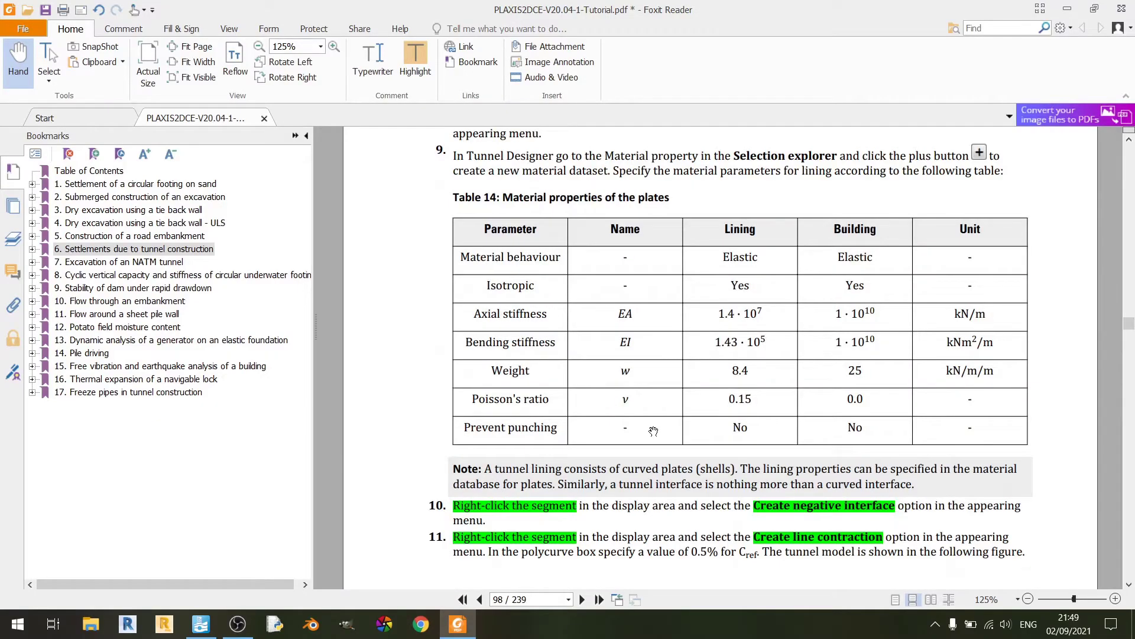
pyautogui.scroll(3, 749, 311)
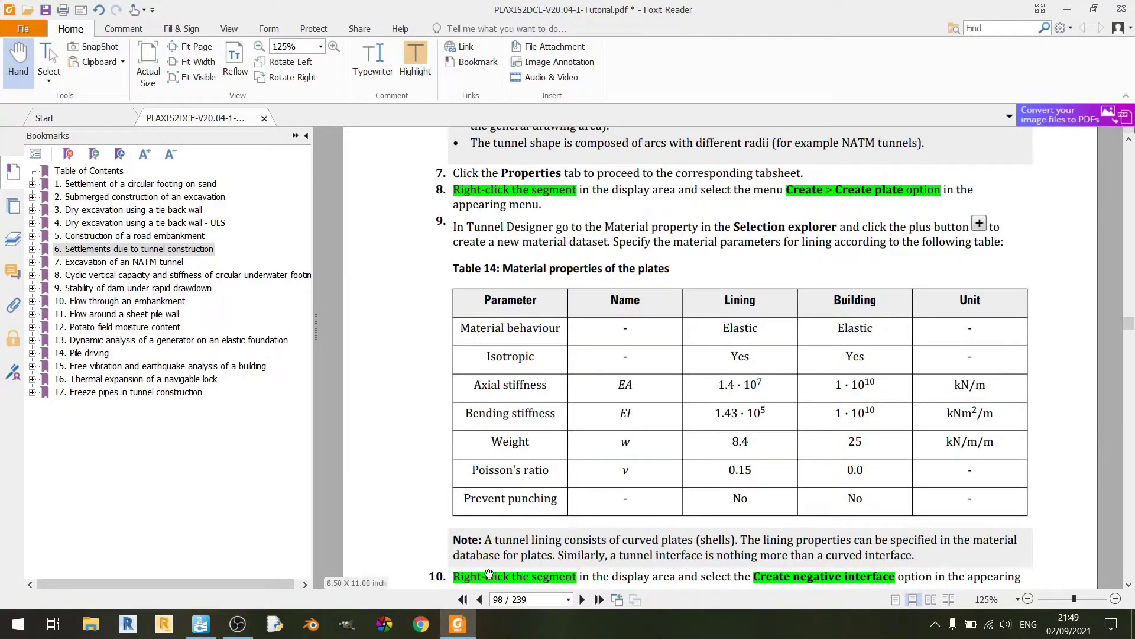
pyautogui.click(458, 624)
pyautogui.write('T')
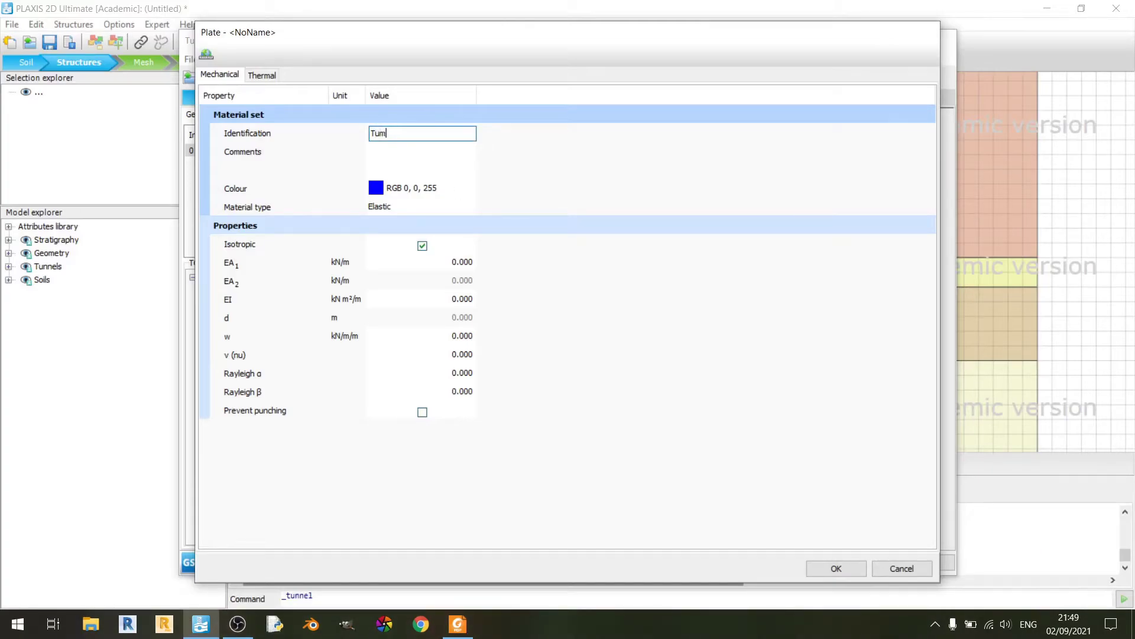
pyautogui.write('um')
pyautogui.press('BackSpace')
# Step: Set the Tunnel Lining axial stiffness EA1 to 14.00E6 kN/m, taken from the tutorial's plate properties table
pyautogui.click(458, 624)
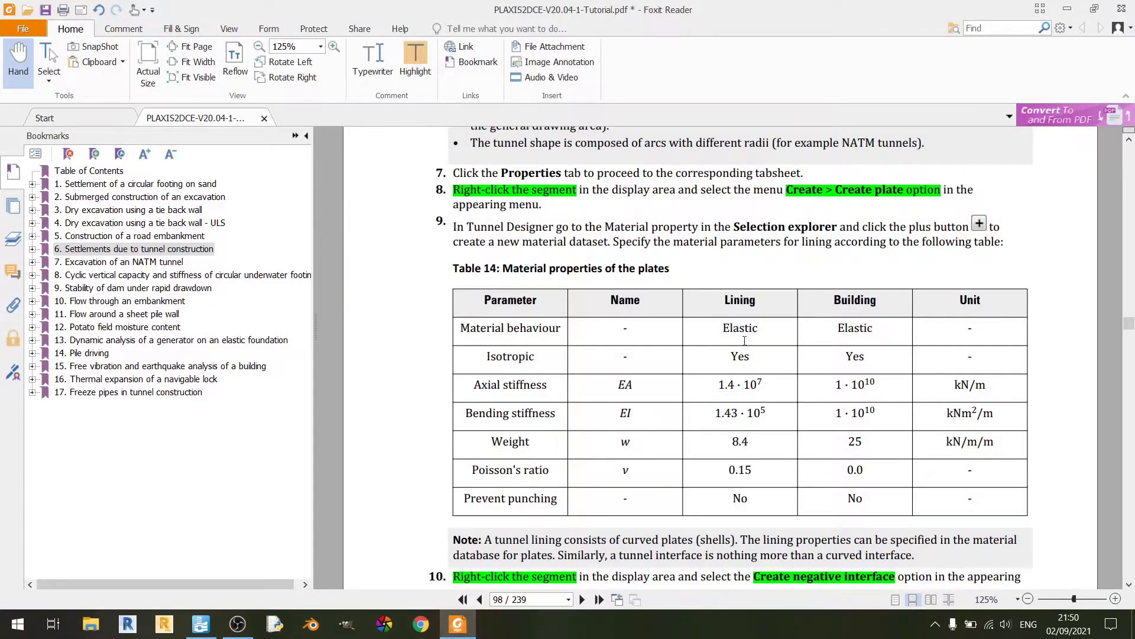
pyautogui.moveTo(847, 356); pyautogui.dragTo(859, 355)
pyautogui.moveTo(765, 393)
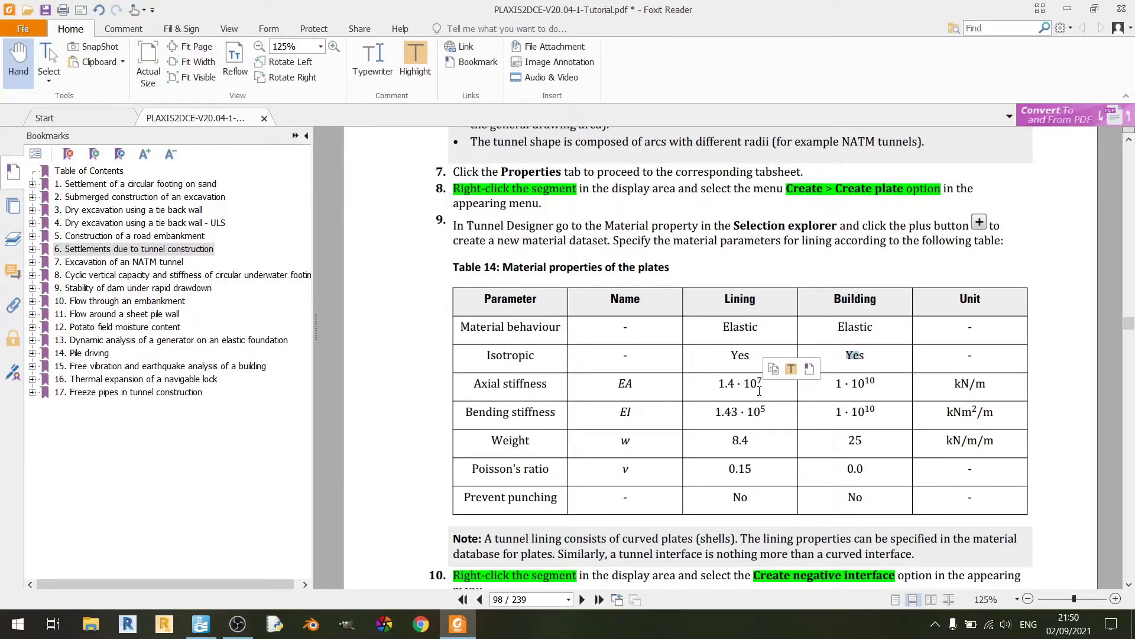
pyautogui.hotkey('alt', 'Tab')
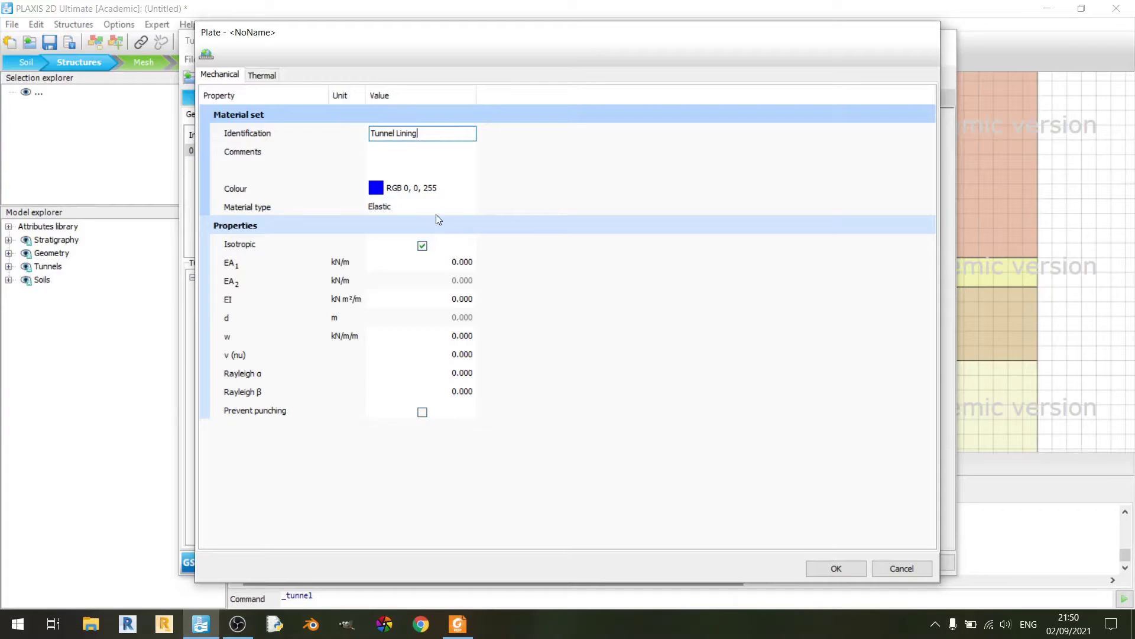
pyautogui.click(422, 262)
pyautogui.write('14')
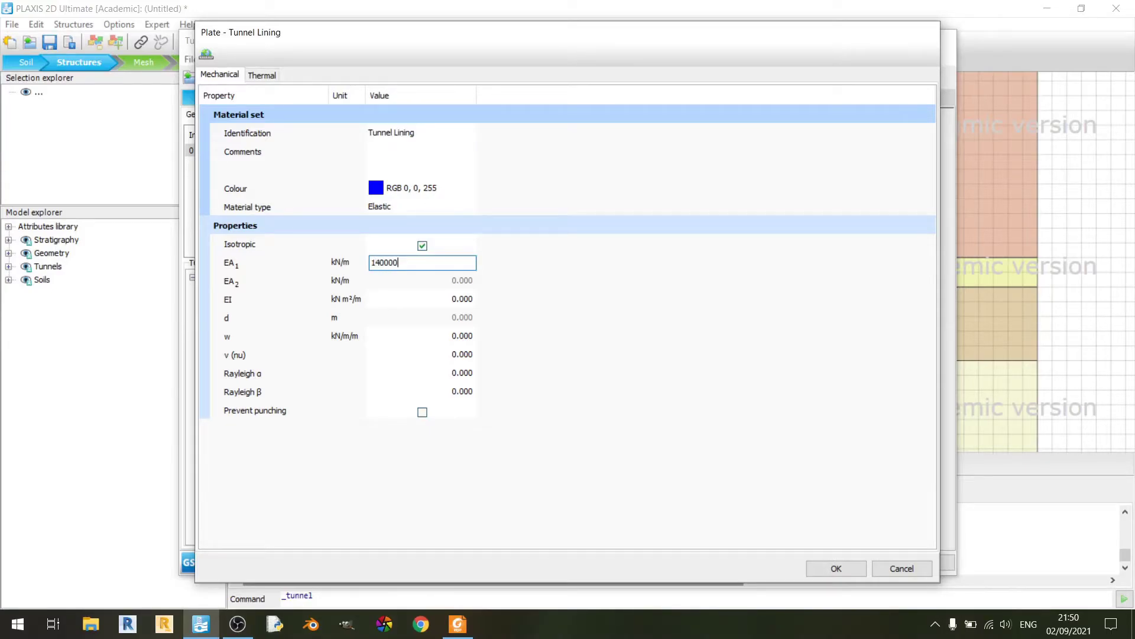
pyautogui.press('Tab')
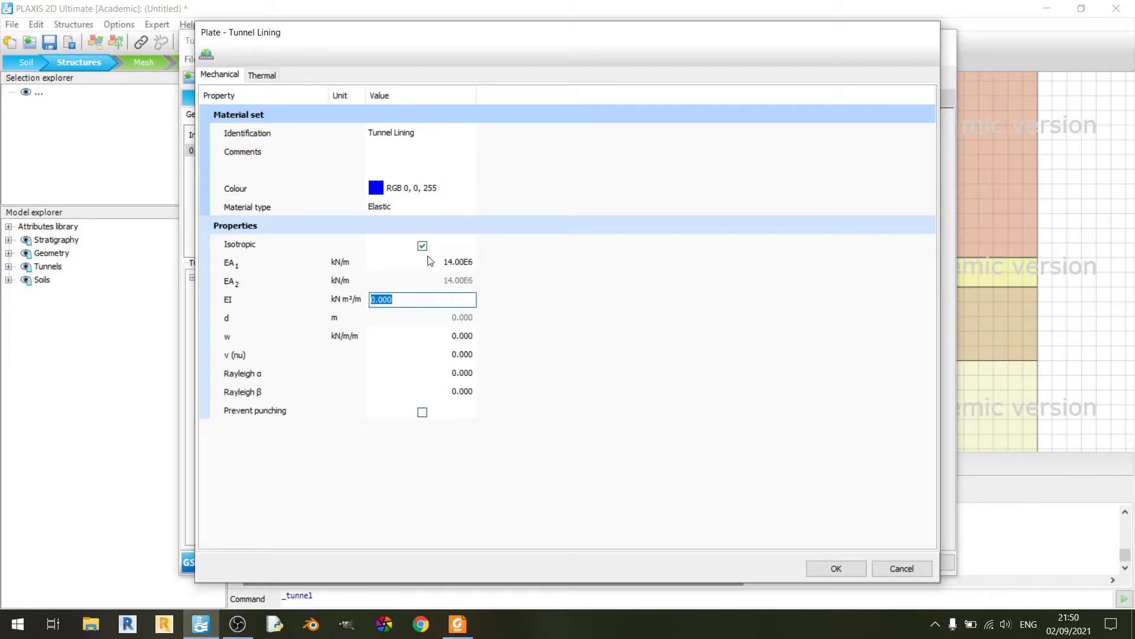
# Step: Set the Tunnel Lining bending stiffness EI to 143000 kN m²/m, as listed in the tutorial
pyautogui.click(467, 630)
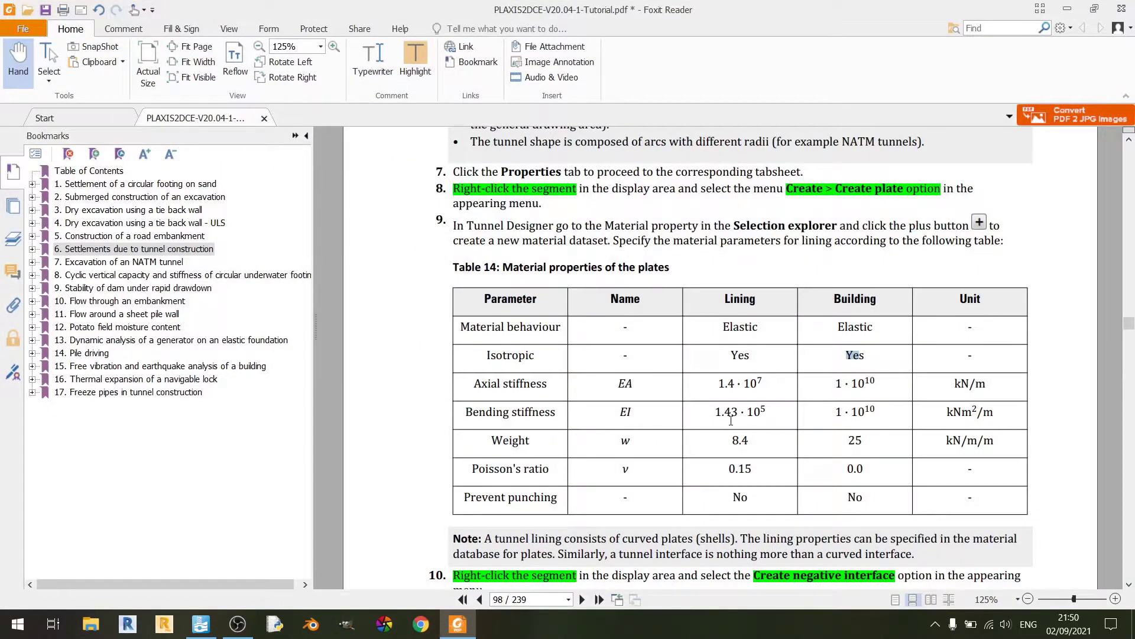
pyautogui.click(457, 627)
pyautogui.write('143000')
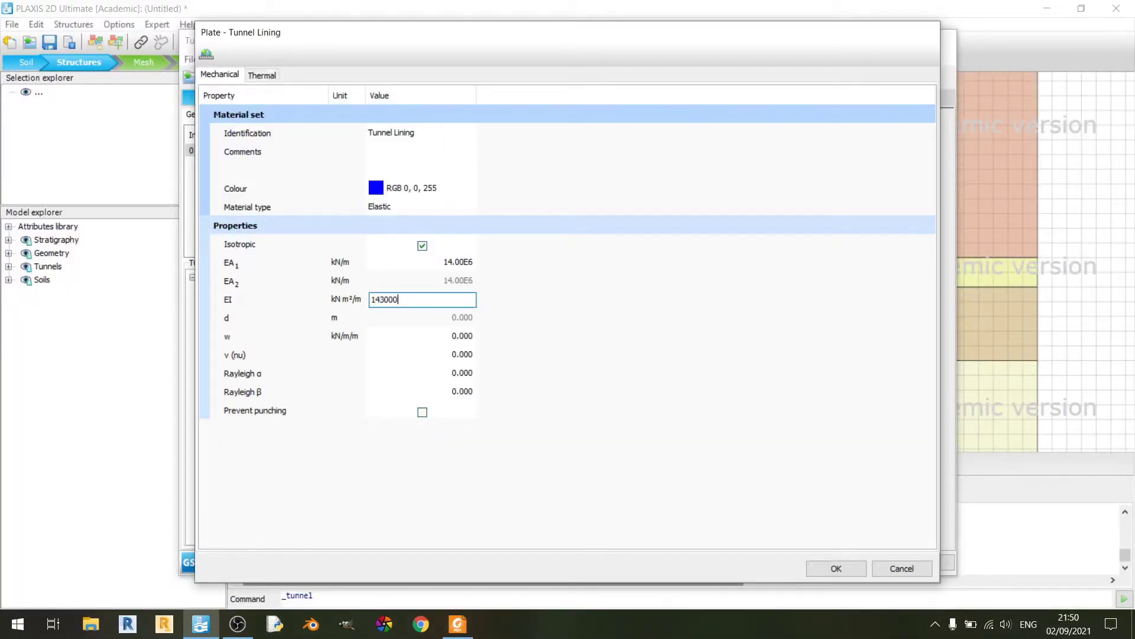
pyautogui.press('Tab')
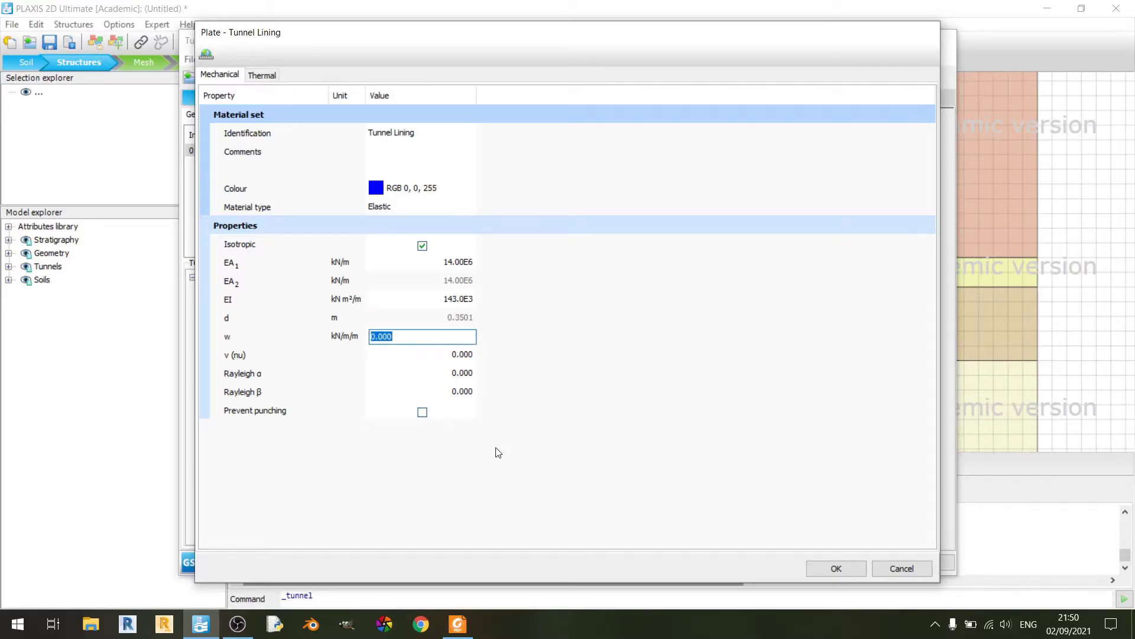
# Step: Set the lining's weight w to 8.4 kN/m/m and Poisson's ratio to 0.15 from the tutorial table, and accept the material
pyautogui.click(458, 623)
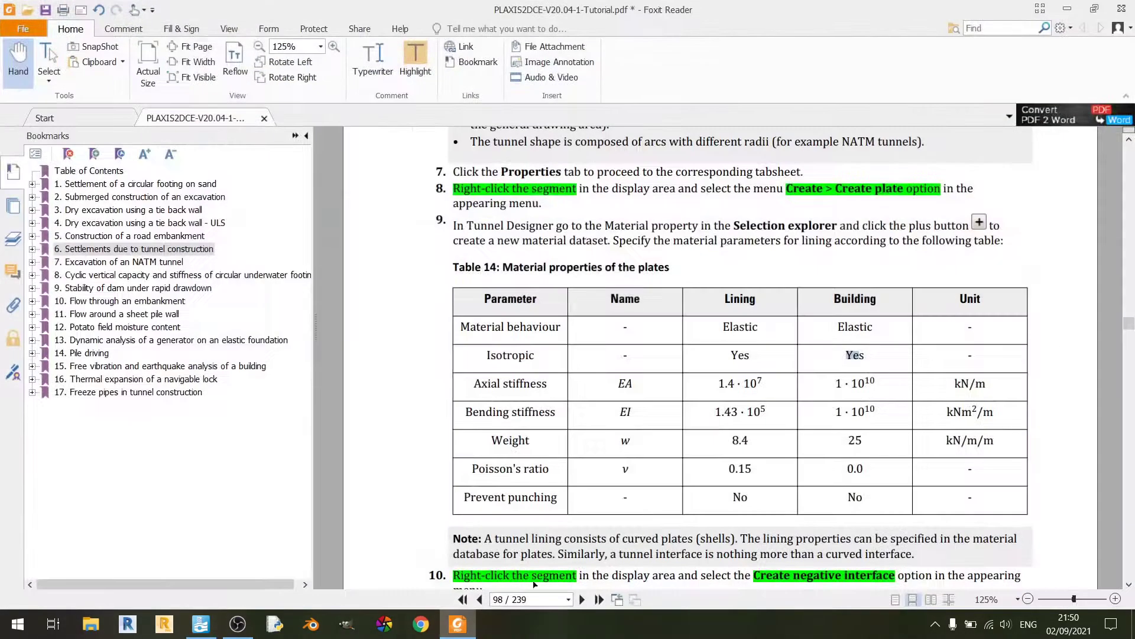
pyautogui.click(457, 622)
pyautogui.write('8.')
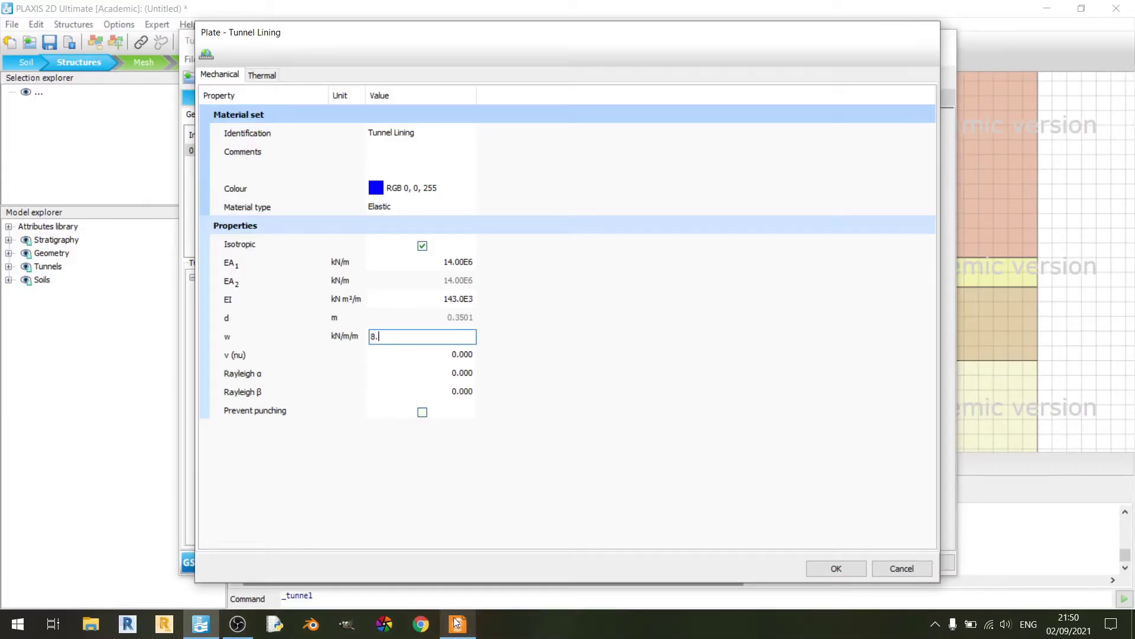
pyautogui.write('4')
pyautogui.press('Tab')
pyautogui.write('0.15')
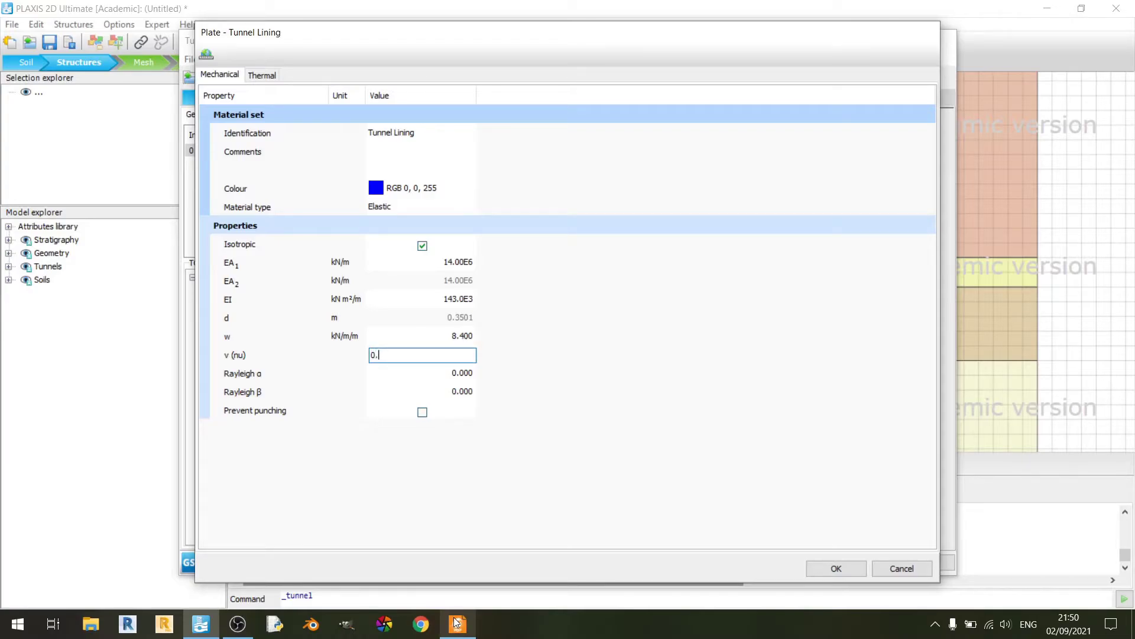
pyautogui.press('Tab')
pyautogui.press('Return')
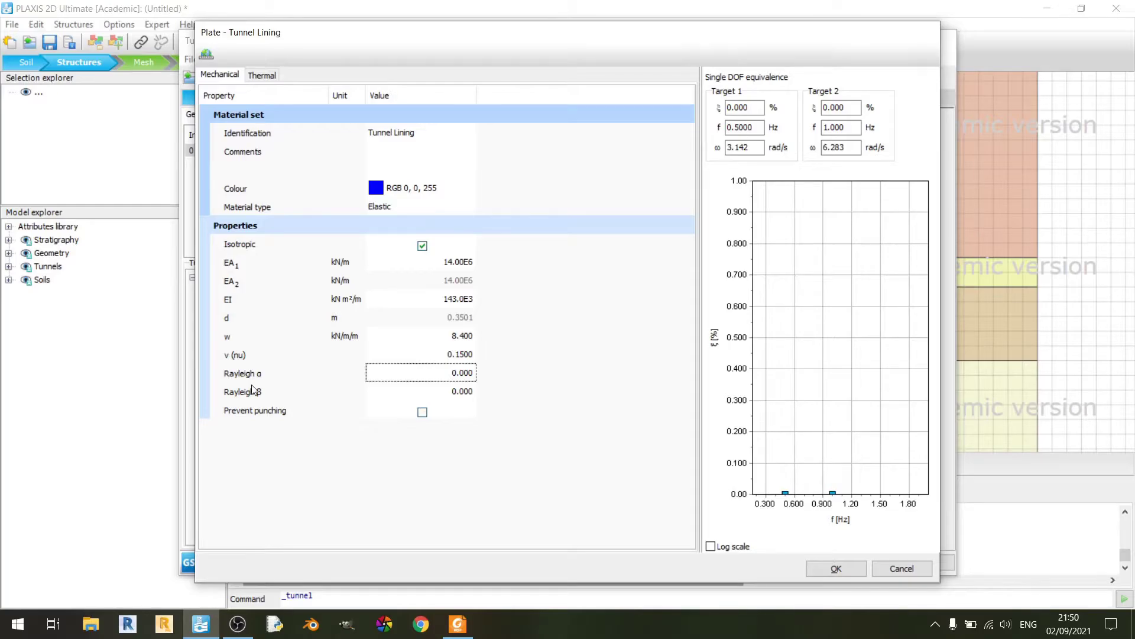
pyautogui.click(460, 619)
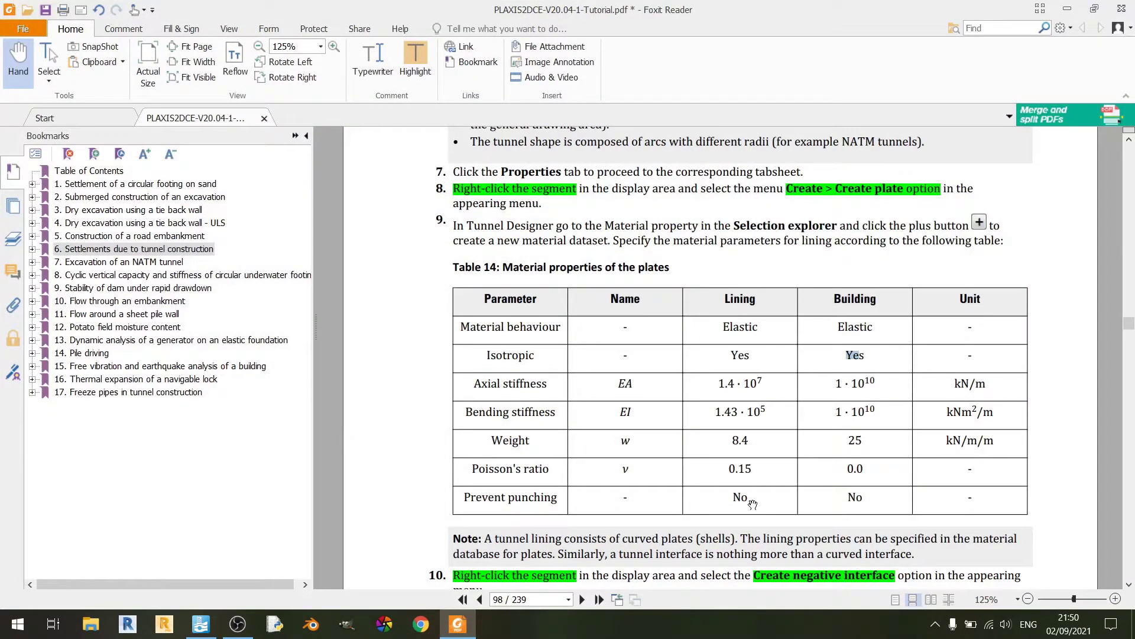
pyautogui.click(458, 624)
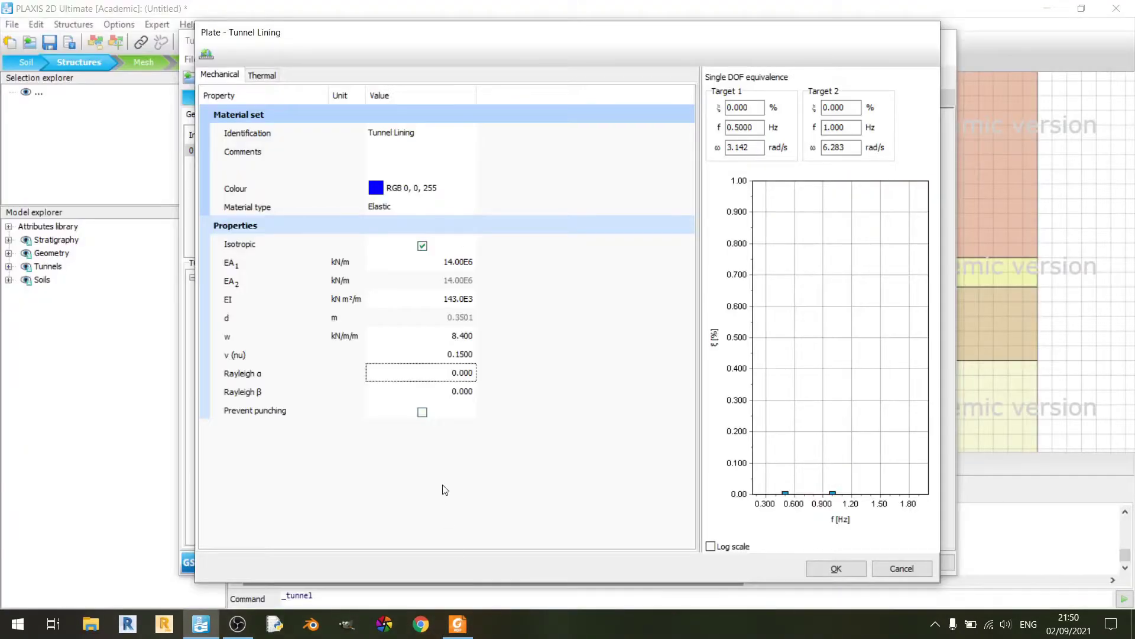
pyautogui.click(838, 569)
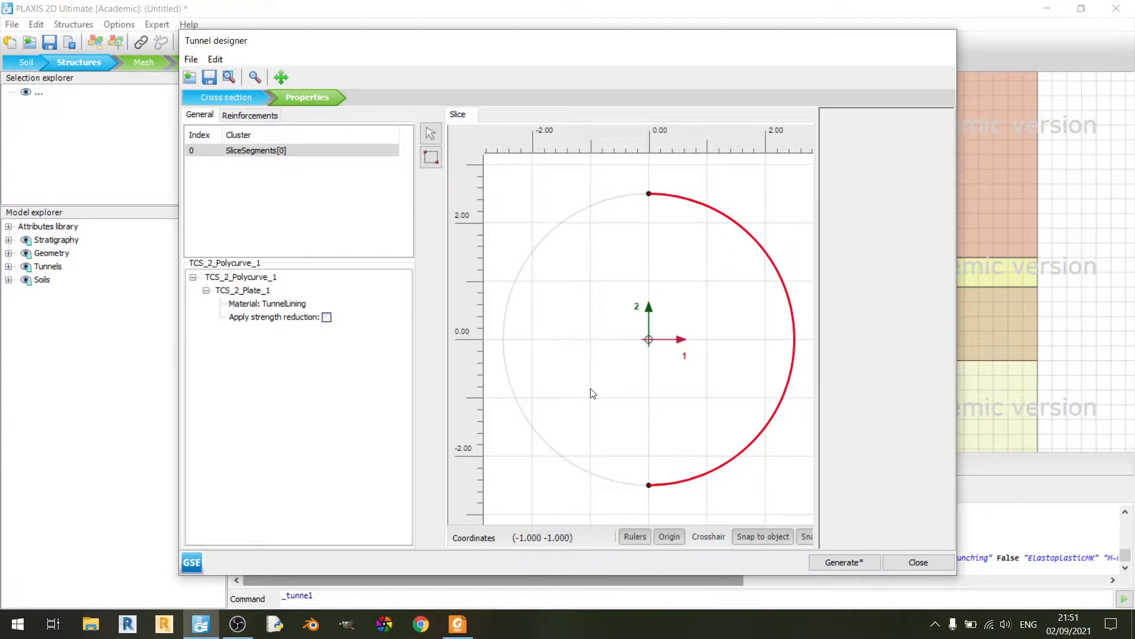
# Step: Check the next instruction in the tutorial PDF in Foxit Reader and create a negative interface on the tunnel segment in PLAXIS
pyautogui.hotkey('alt', 'Tab')
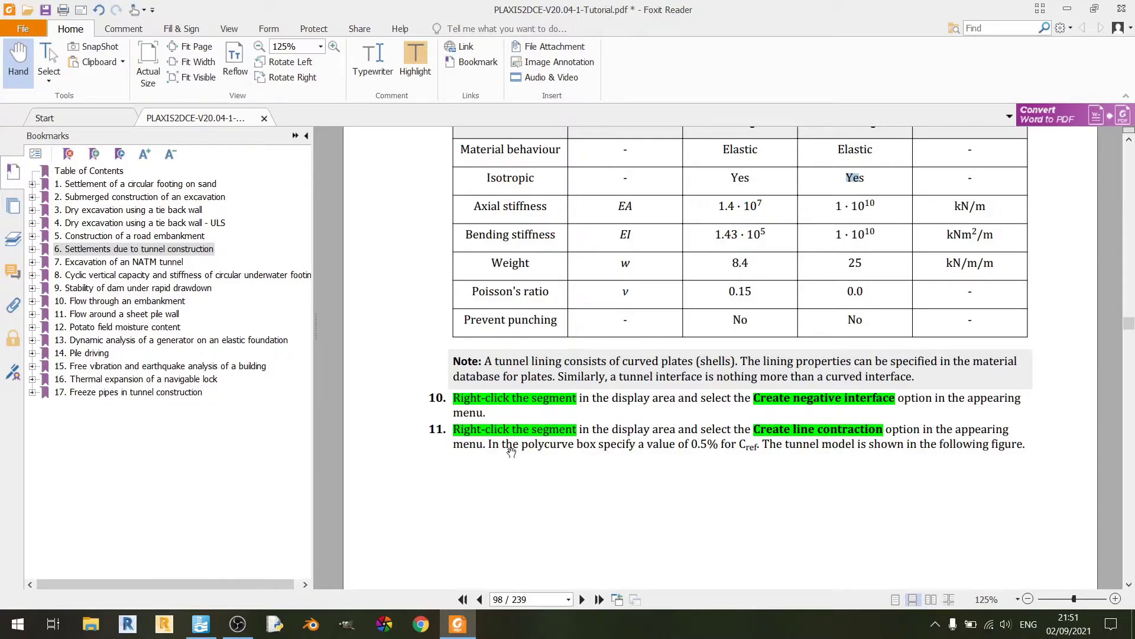
pyautogui.click(457, 624)
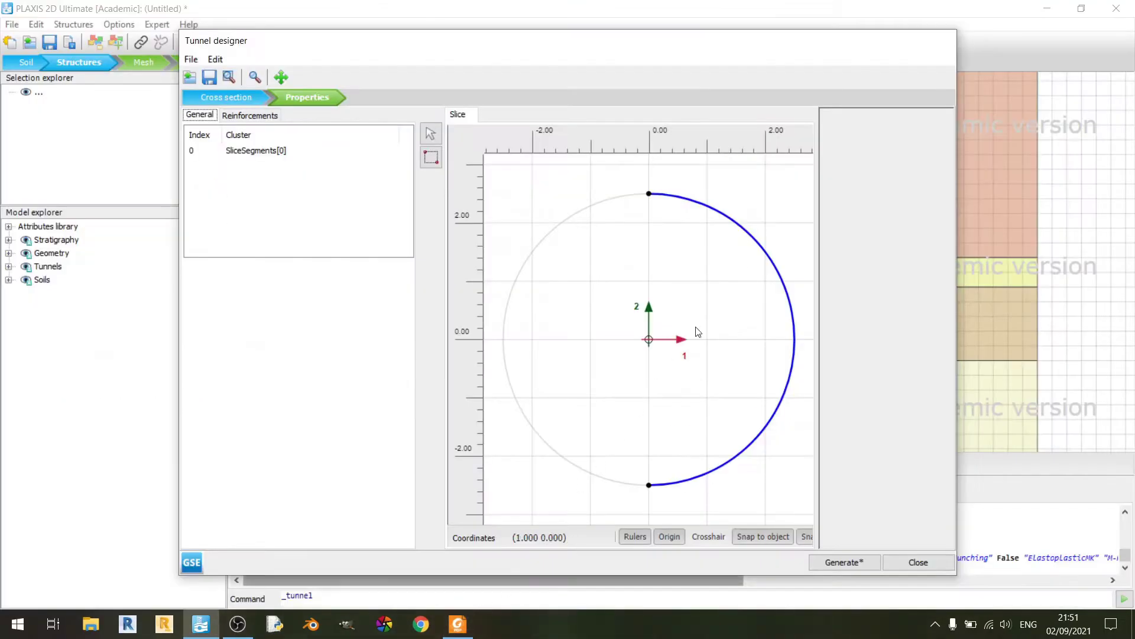
pyautogui.click(758, 246)
pyautogui.rightClick(759, 246)
pyautogui.moveTo(839, 275)
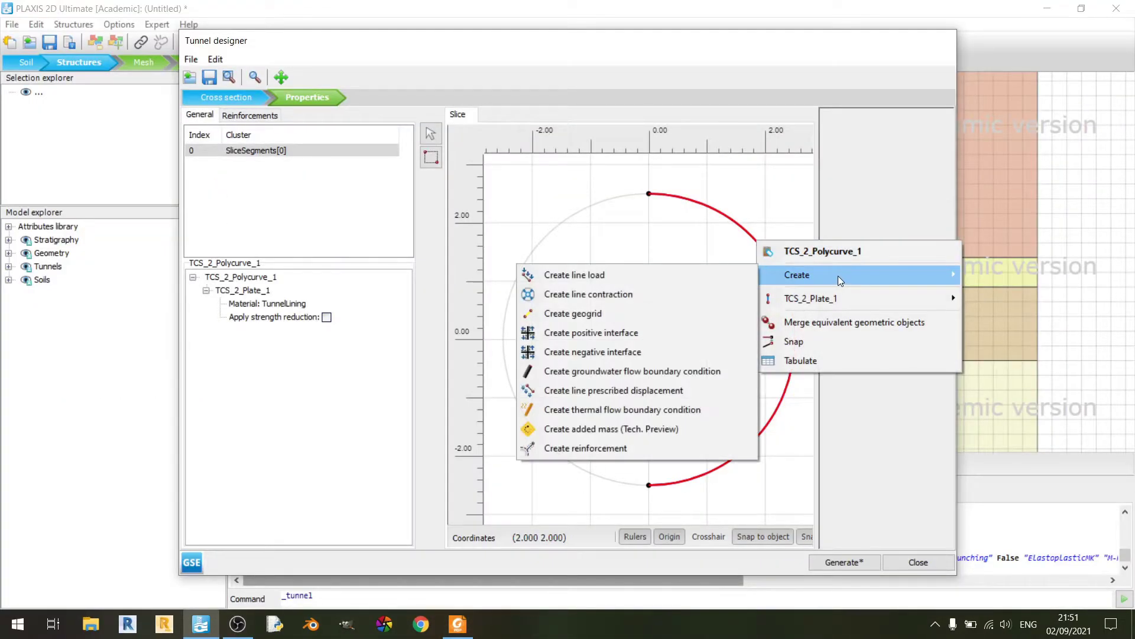
pyautogui.click(648, 351)
# Step: Create a line contraction on the tunnel segment and generate the tunnel in the model, closing the Tunnel designer
pyautogui.rightClick(709, 203)
pyautogui.moveTo(786, 240)
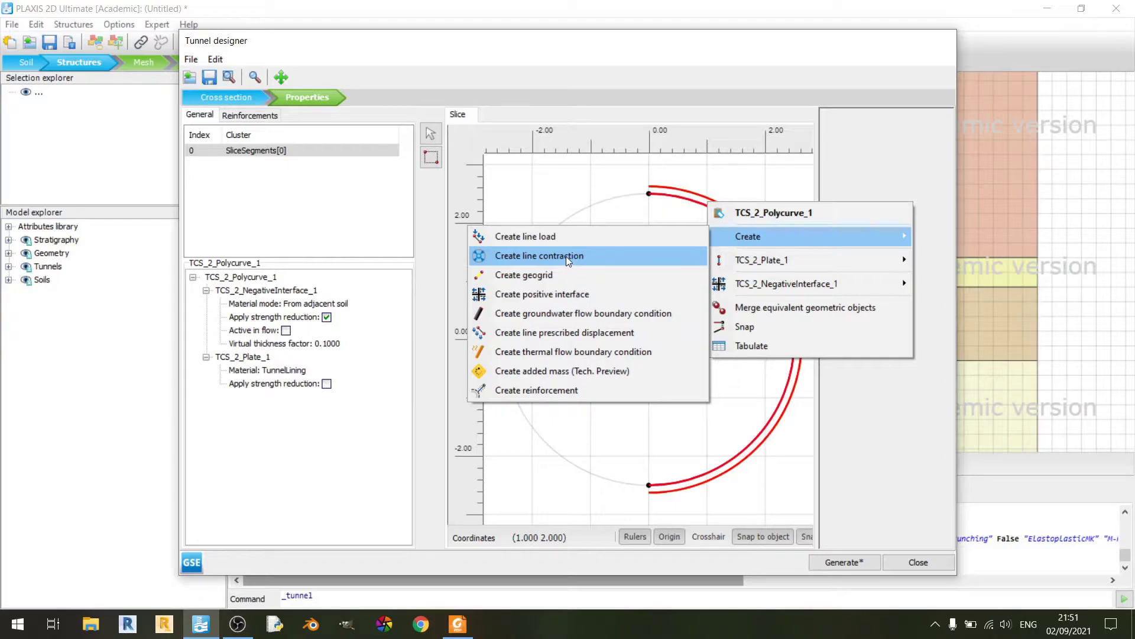
pyautogui.click(566, 257)
pyautogui.click(652, 256)
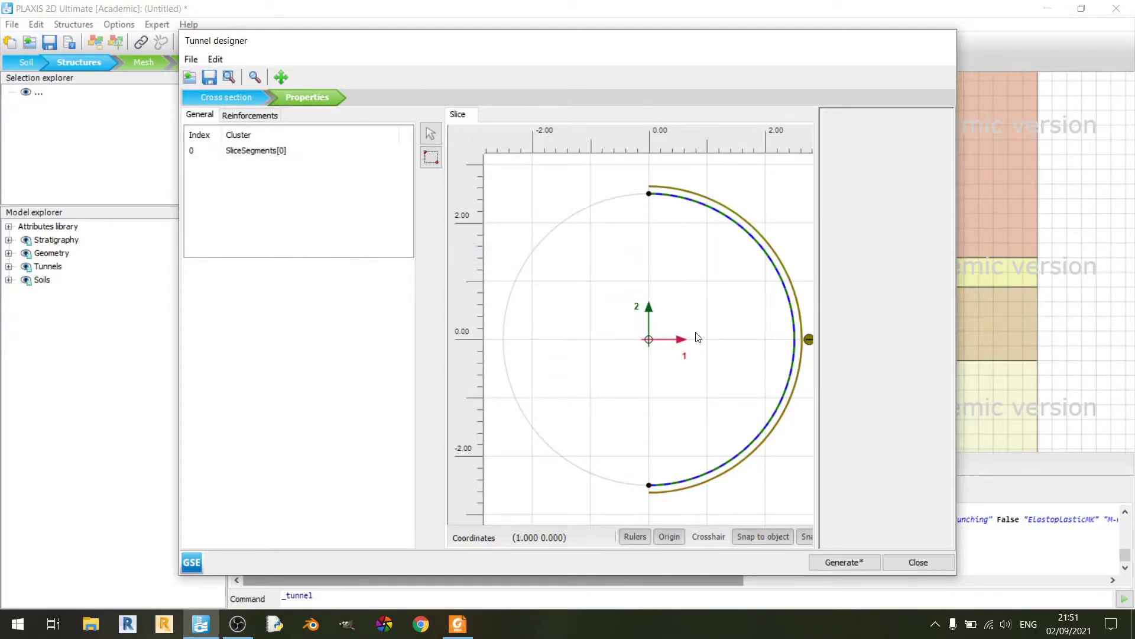
pyautogui.click(841, 561)
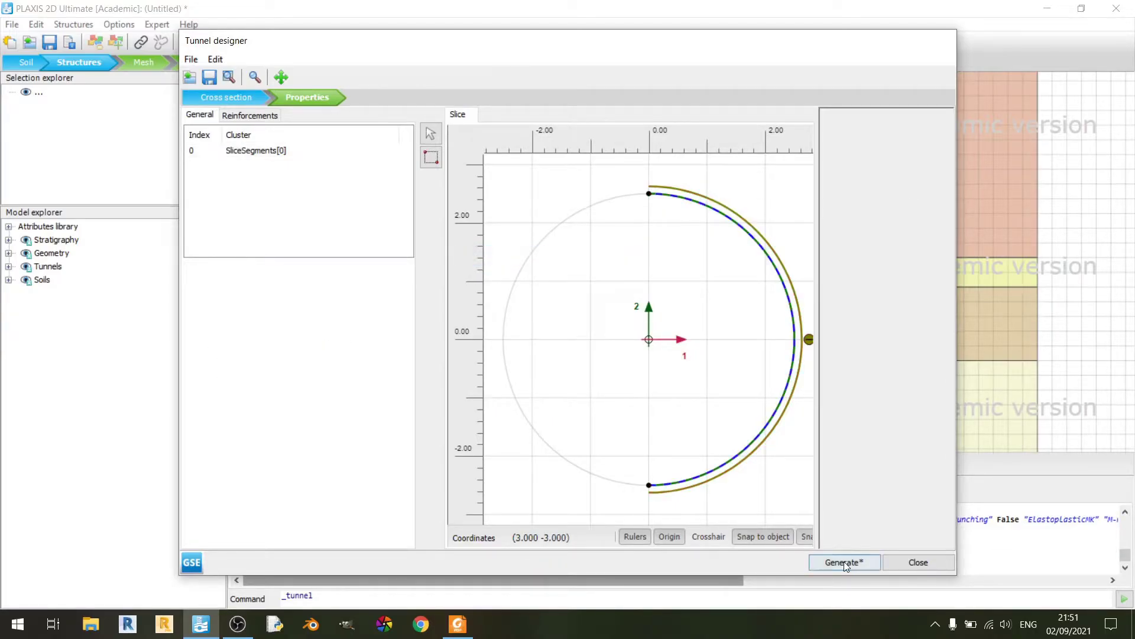
pyautogui.click(918, 562)
# Step: Consult the tutorial PDF's Define building section and Table 14 plate properties, and open the PLAXIS material sets with the project's set type choices
pyautogui.click(457, 624)
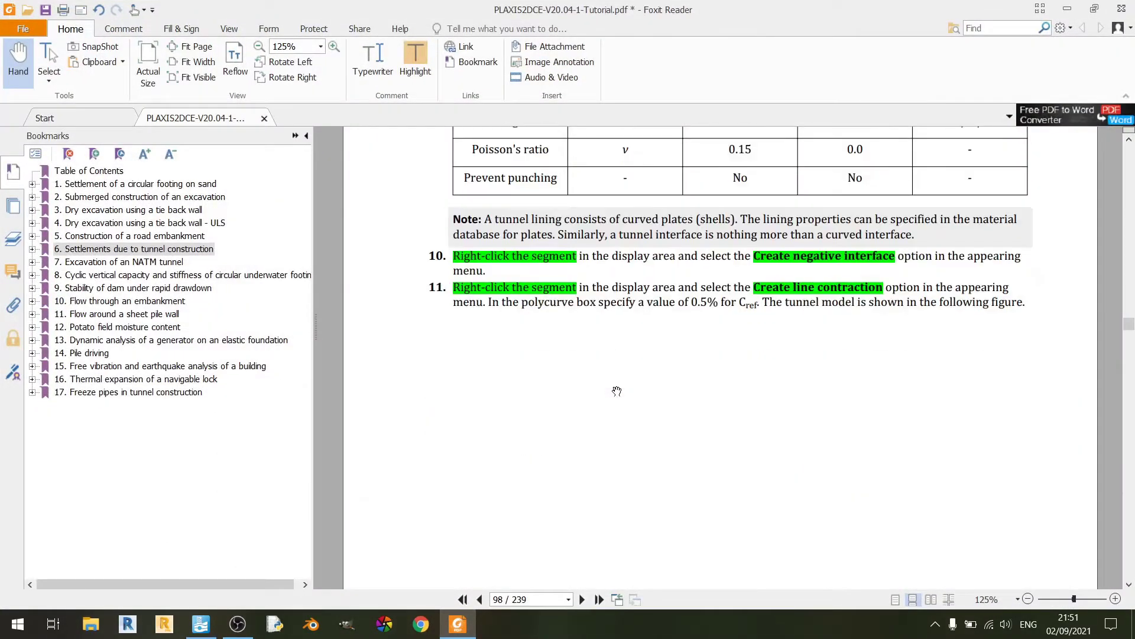
pyautogui.scroll(-15, 616, 390)
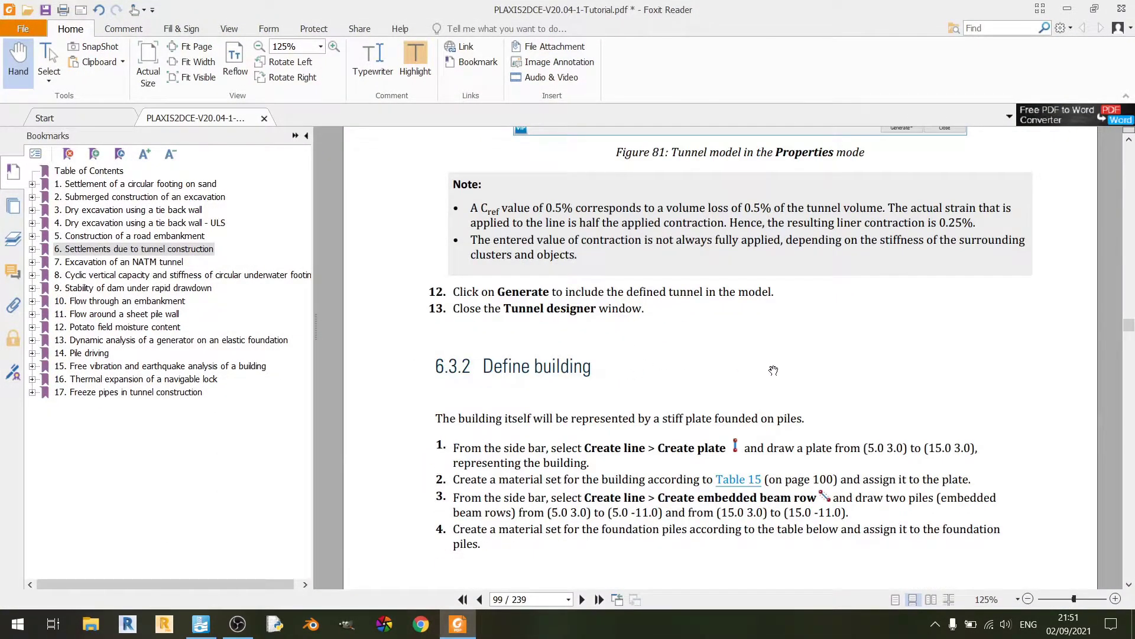
pyautogui.scroll(-2, 773, 371)
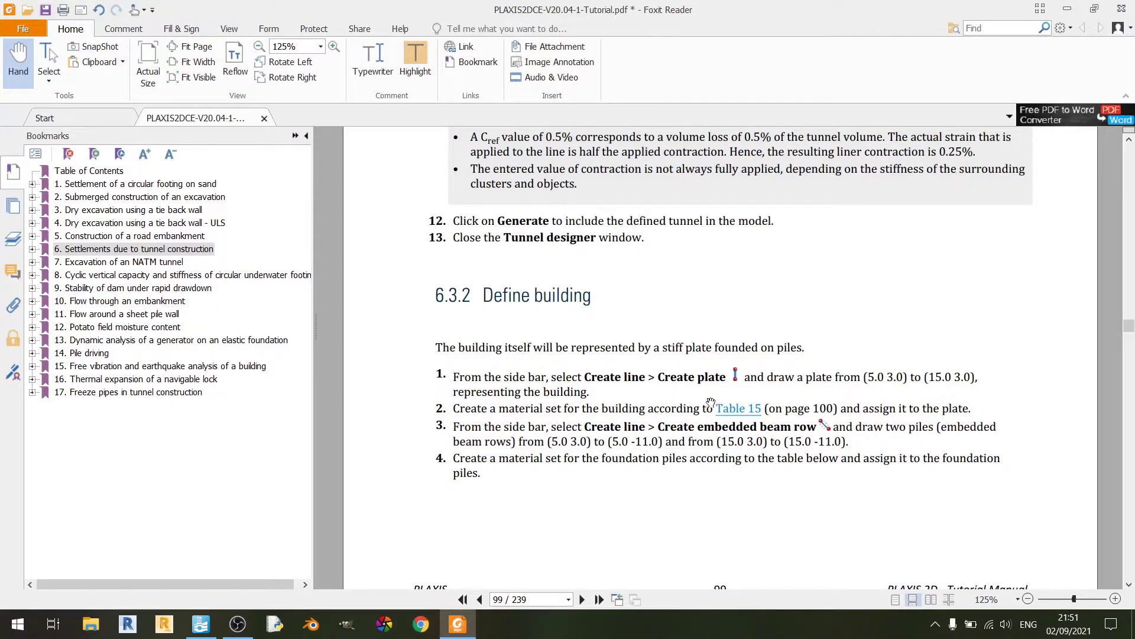
pyautogui.scroll(15, 650, 402)
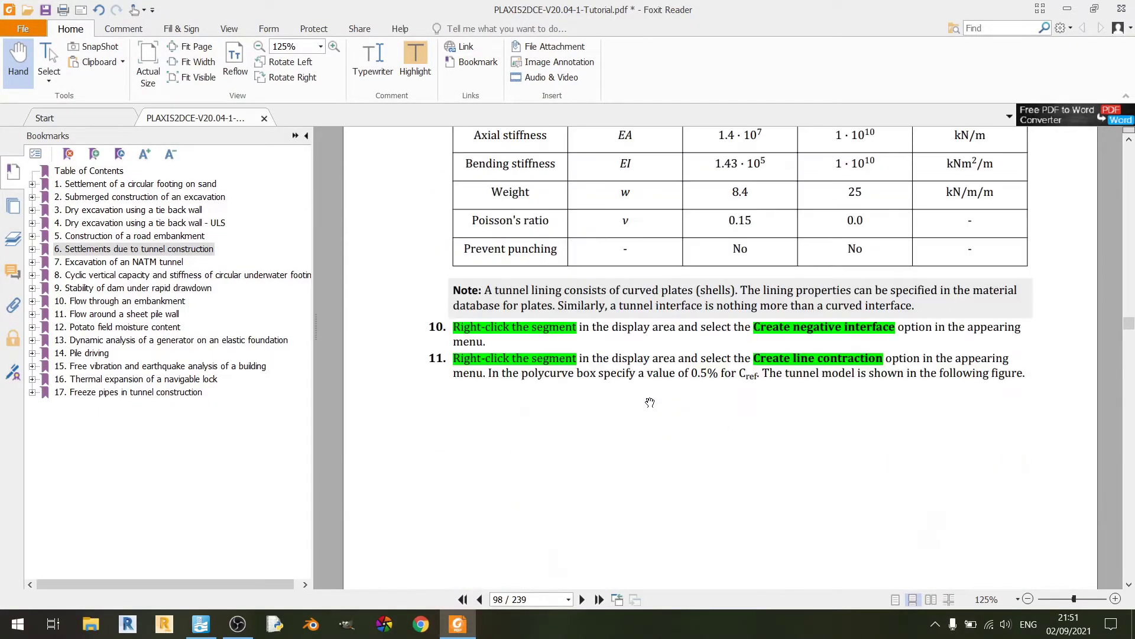
pyautogui.scroll(6, 651, 402)
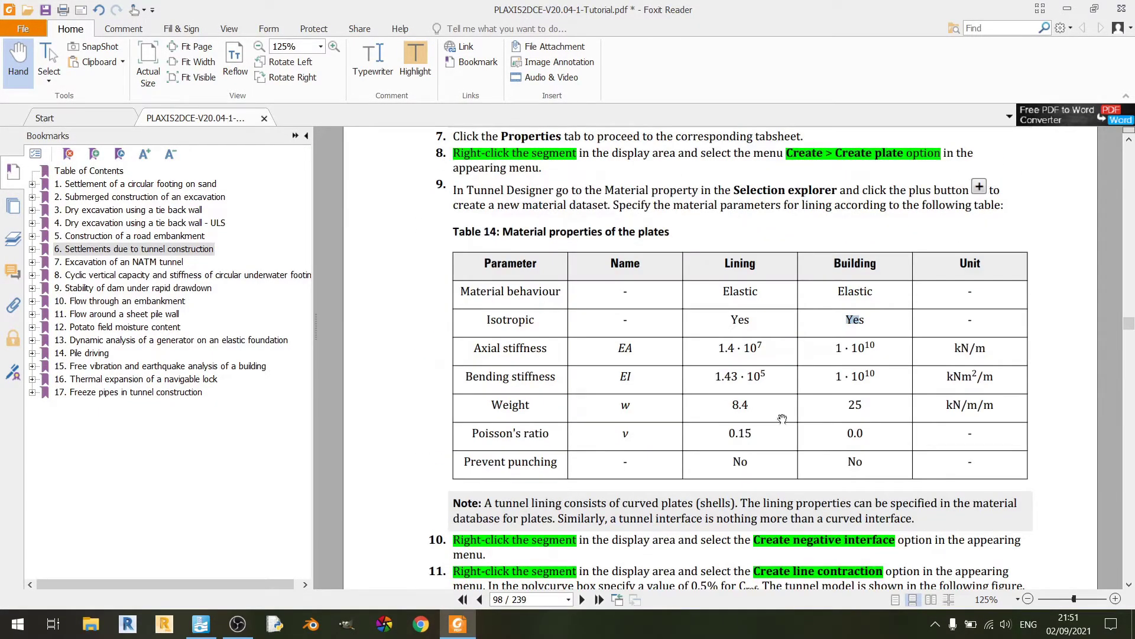
pyautogui.click(444, 630)
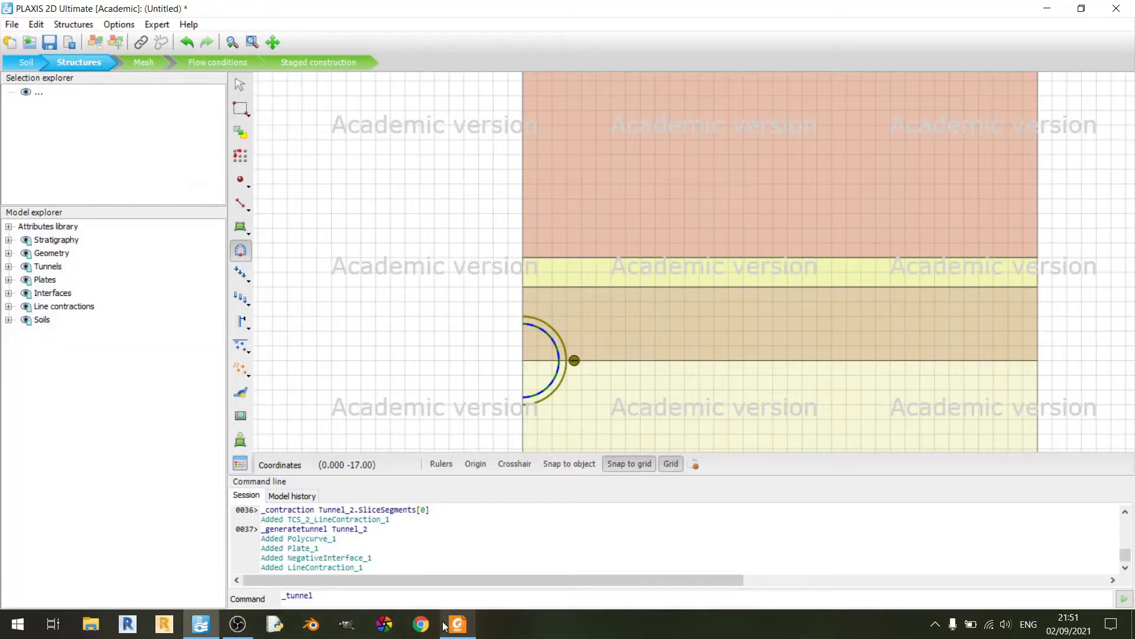
pyautogui.click(246, 468)
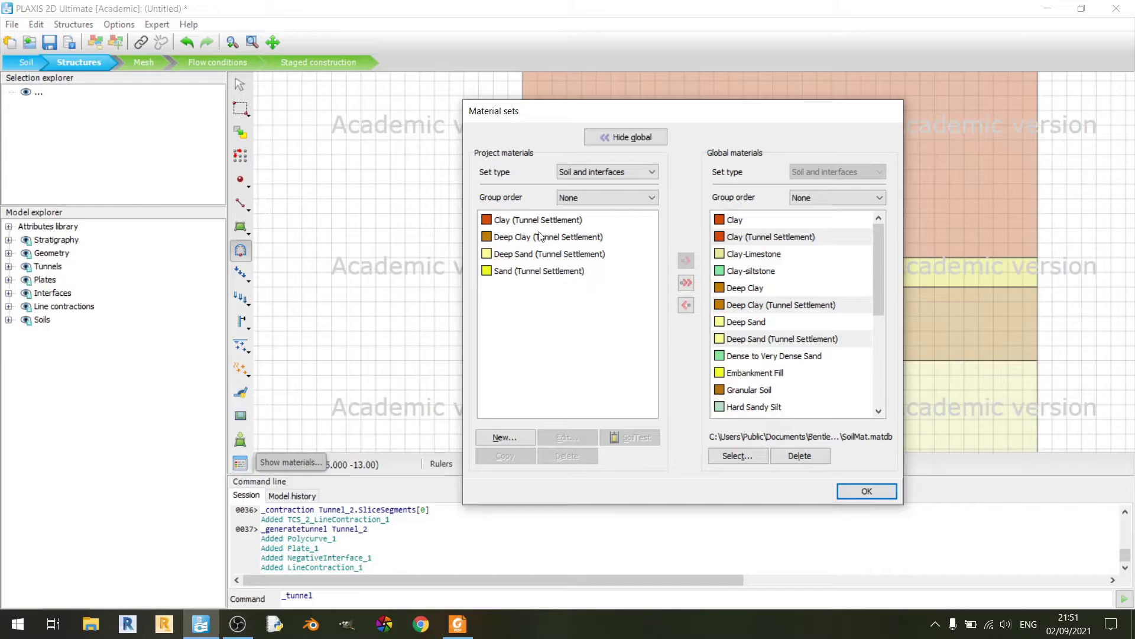
pyautogui.click(604, 172)
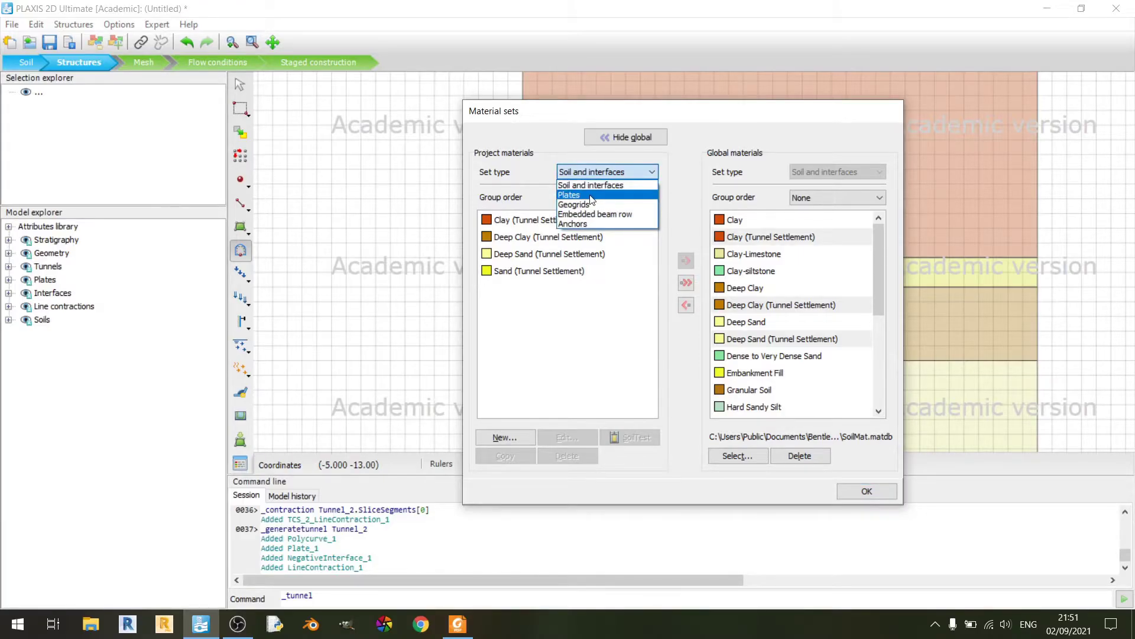
# Step: Create a new plate material set named Building
pyautogui.click(592, 195)
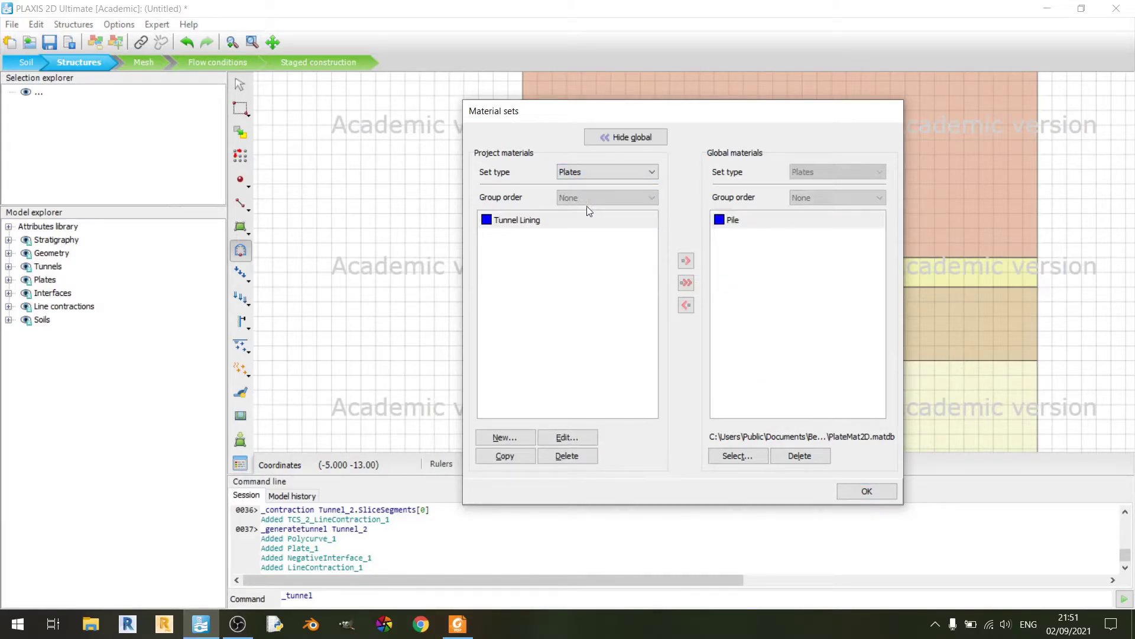
pyautogui.click(517, 438)
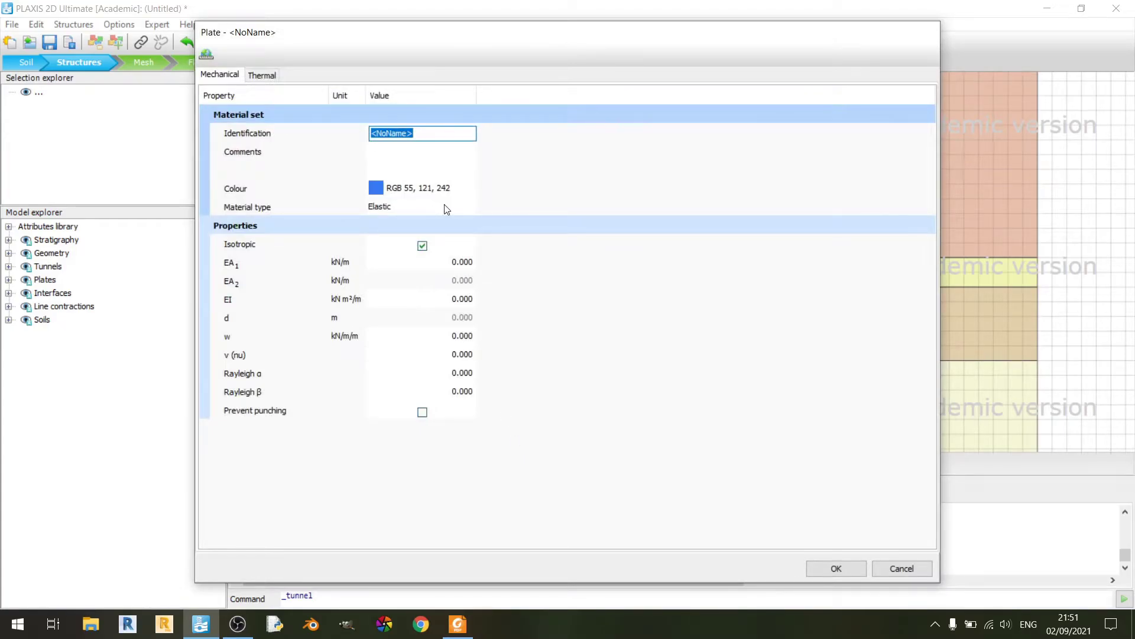
pyautogui.write('Building')
pyautogui.click(458, 624)
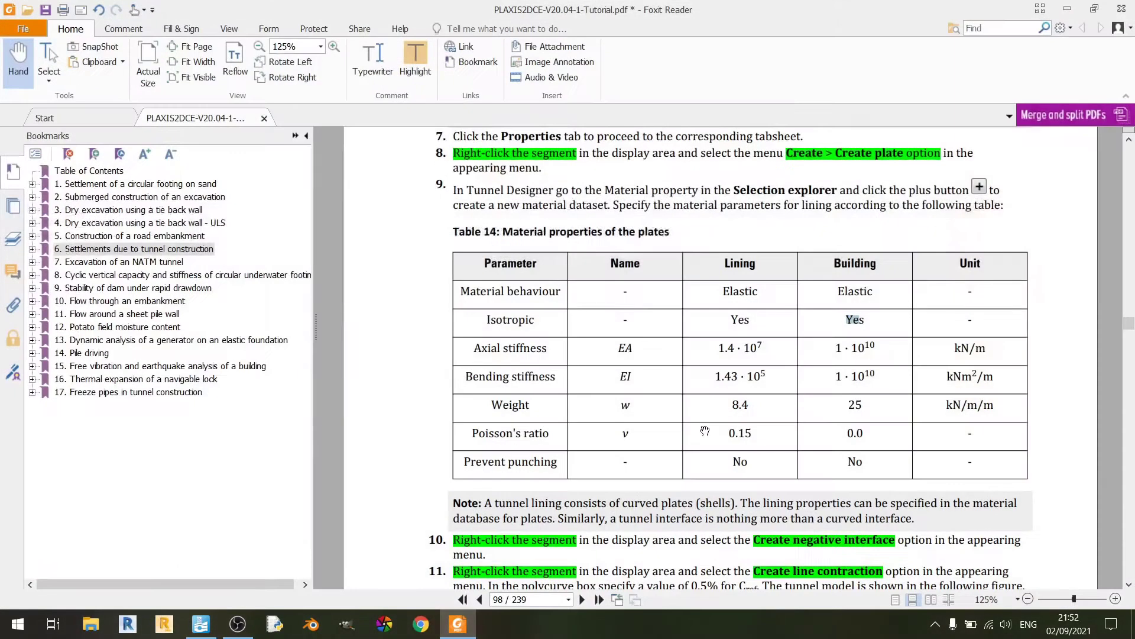
pyautogui.click(869, 335)
pyautogui.click(458, 624)
pyautogui.click(429, 263)
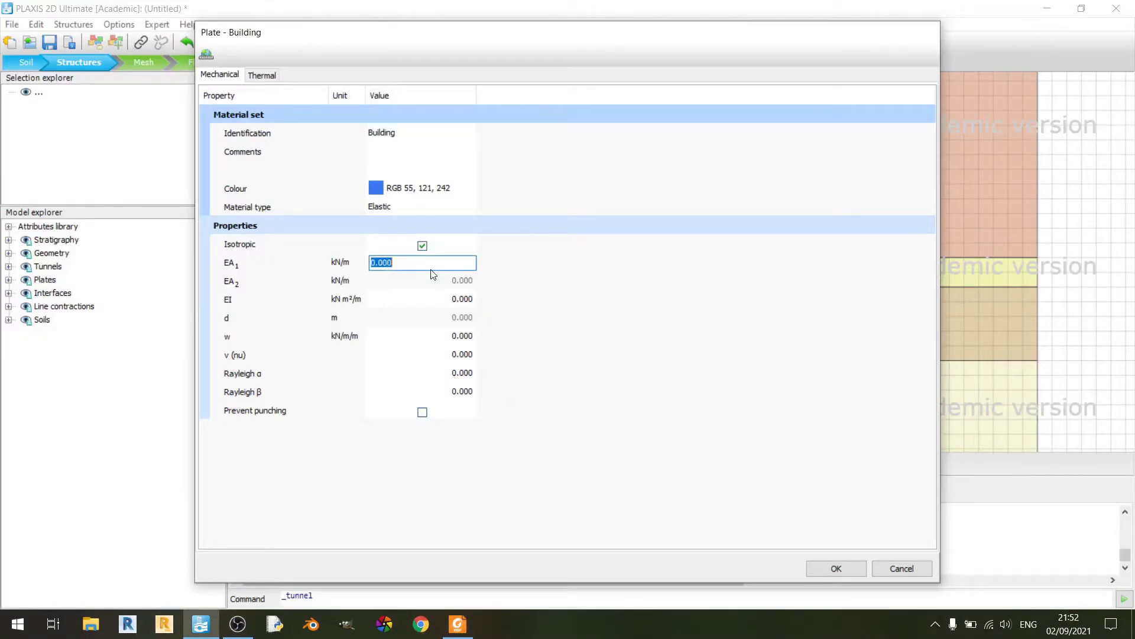
pyautogui.write('10000000')
pyautogui.press('Tab')
pyautogui.write('1')
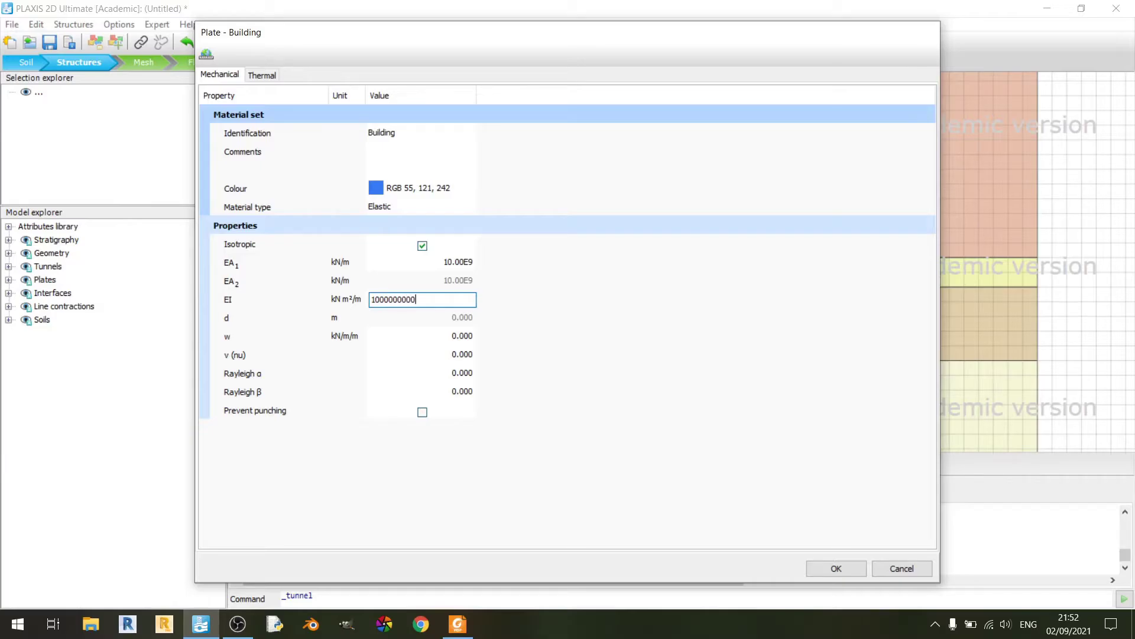
pyautogui.write('0000000000')
pyautogui.press('Tab')
# Step: Set the Building plate's weight w to 25 kN/m/m, enable Prevent punching and save the material set
pyautogui.click(457, 623)
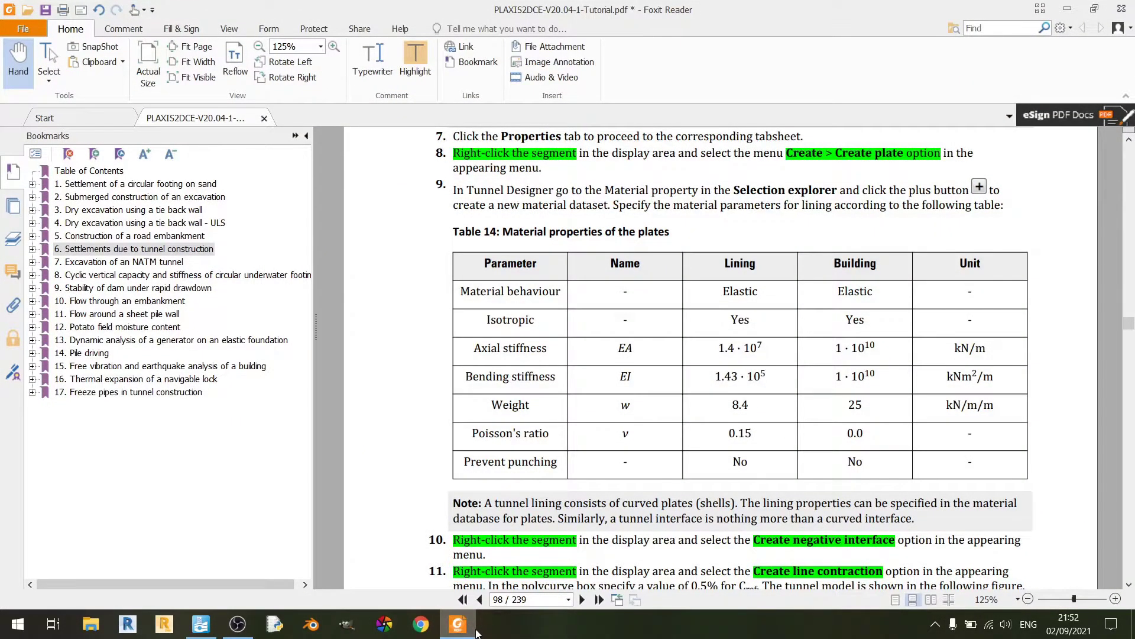
pyautogui.click(457, 624)
pyautogui.write('25')
pyautogui.press('Tab')
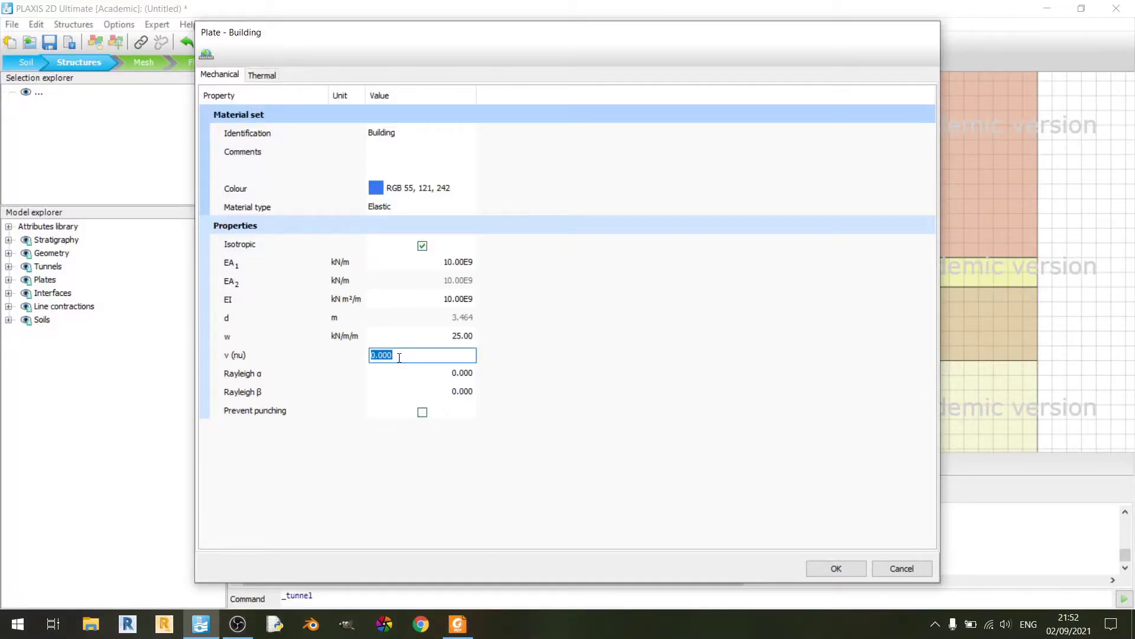
pyautogui.click(457, 623)
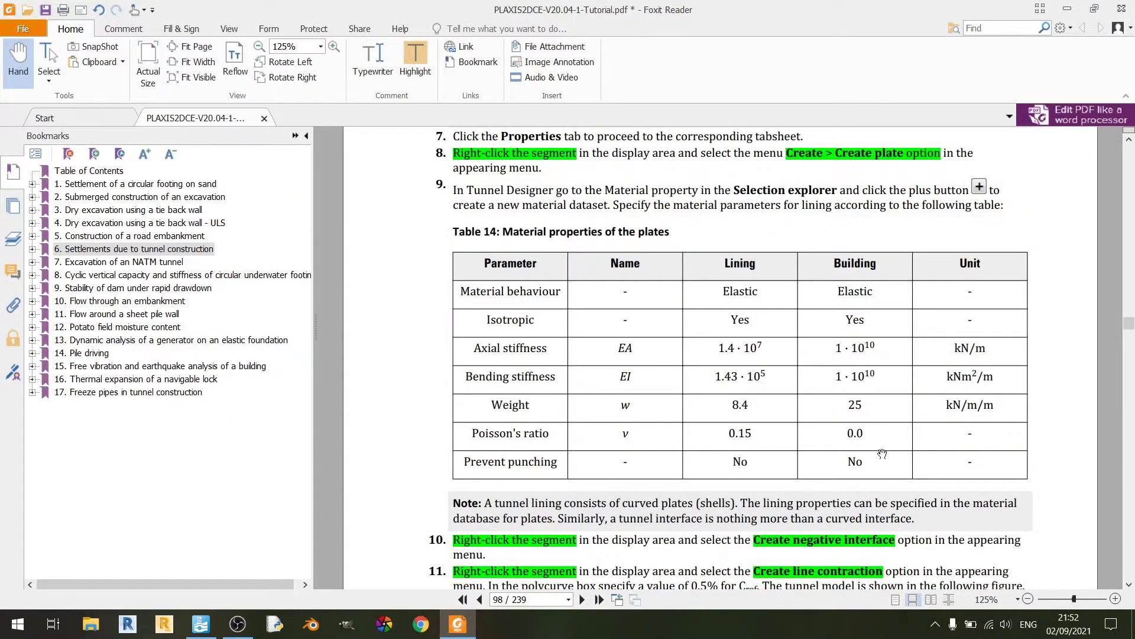
pyautogui.hotkey('alt', 'Tab')
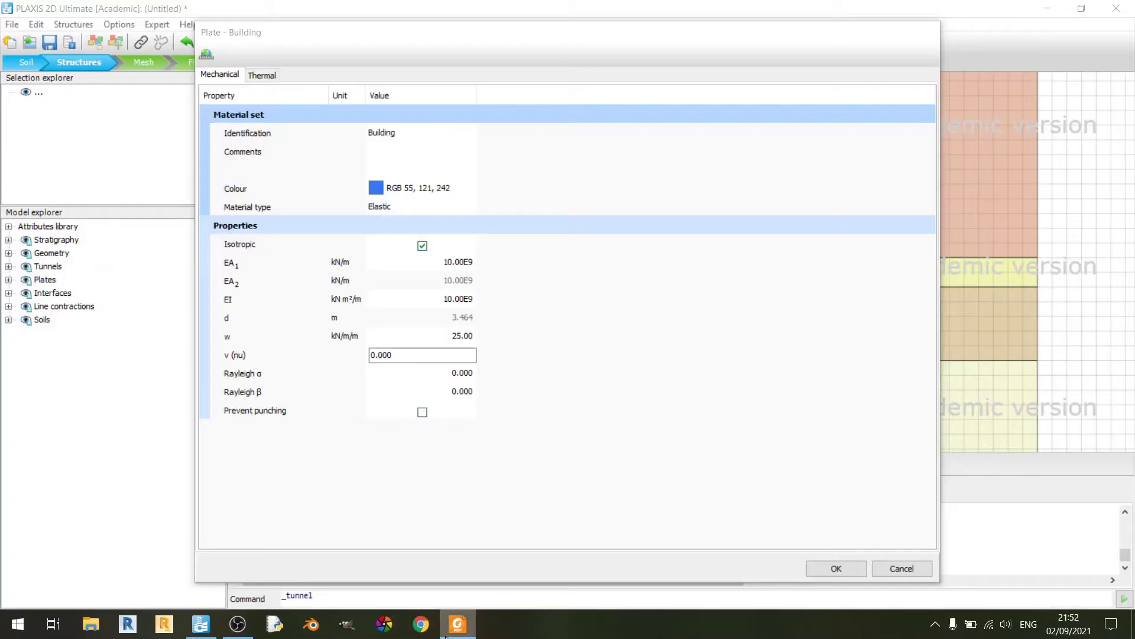
pyautogui.click(554, 414)
pyautogui.click(836, 568)
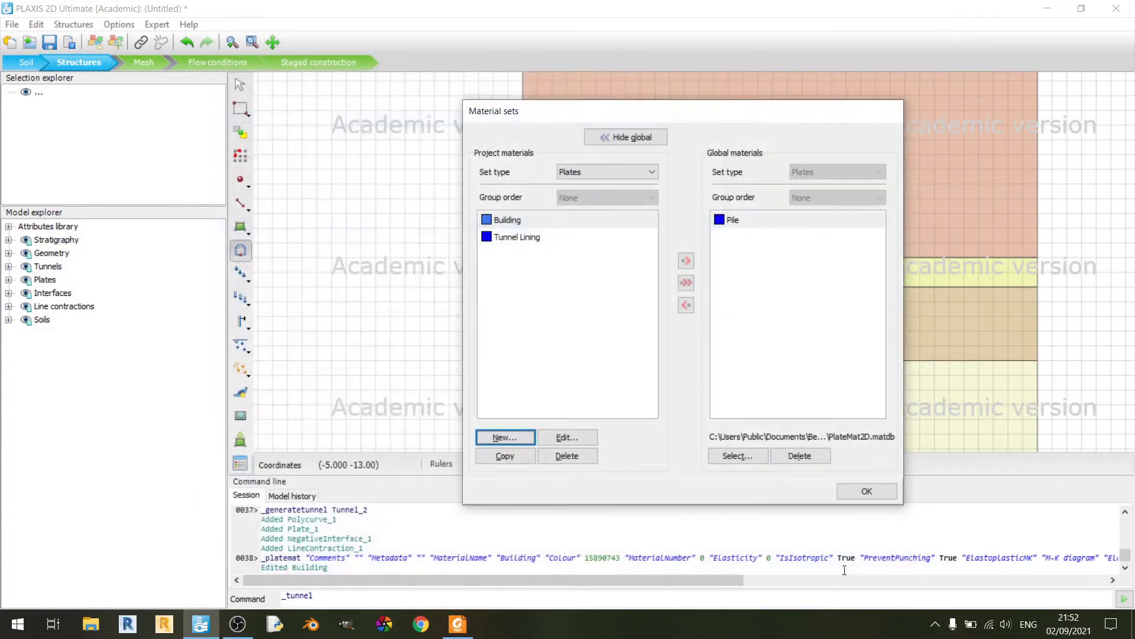
# Step: Change the Building material's colour to black (0, 0, 0) and close the material sets
pyautogui.click(518, 222)
pyautogui.doubleClick(518, 222)
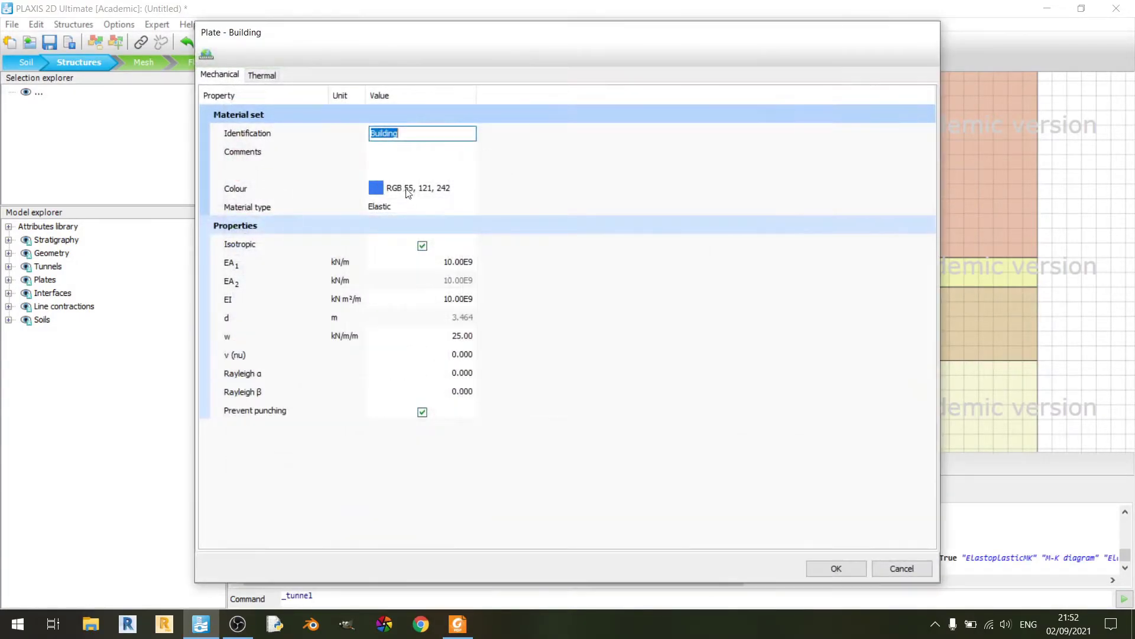
pyautogui.click(376, 188)
pyautogui.moveTo(882, 180)
pyautogui.mouseDown()
pyautogui.moveTo(890, 159)
pyautogui.moveTo(875, 123)
pyautogui.moveTo(895, 108)
pyautogui.mouseUp()
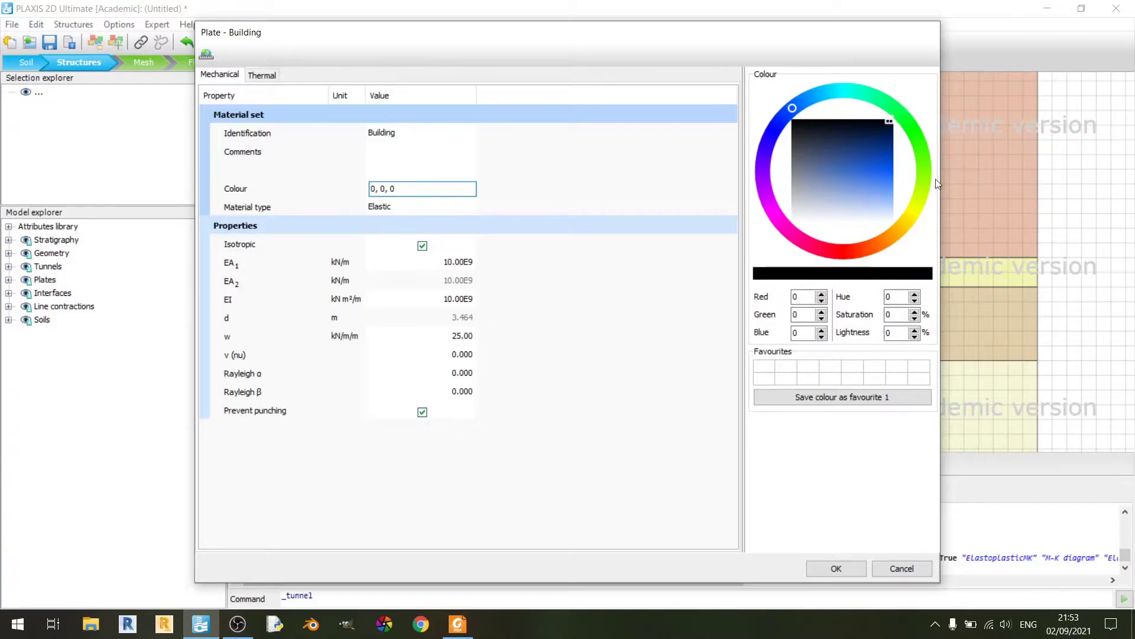
pyautogui.click(852, 565)
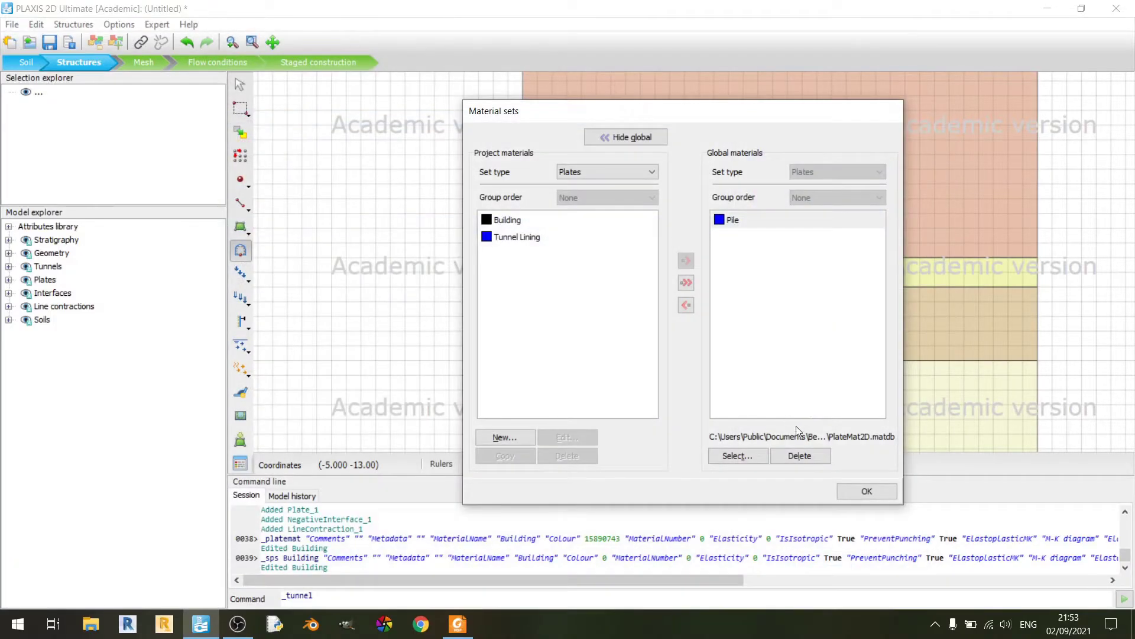
pyautogui.click(867, 491)
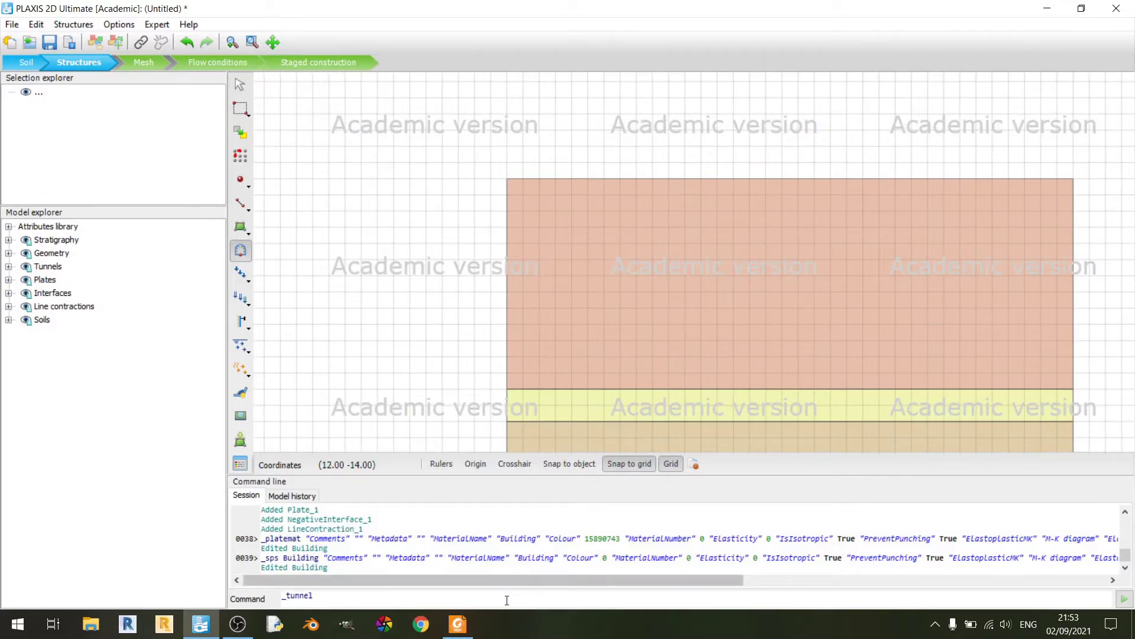
# Step: Check the building definition in the tutorial PDF and draw a plate from (5 3) to (15 3) along the ground surface
pyautogui.click(457, 623)
pyautogui.scroll(-15, 661, 467)
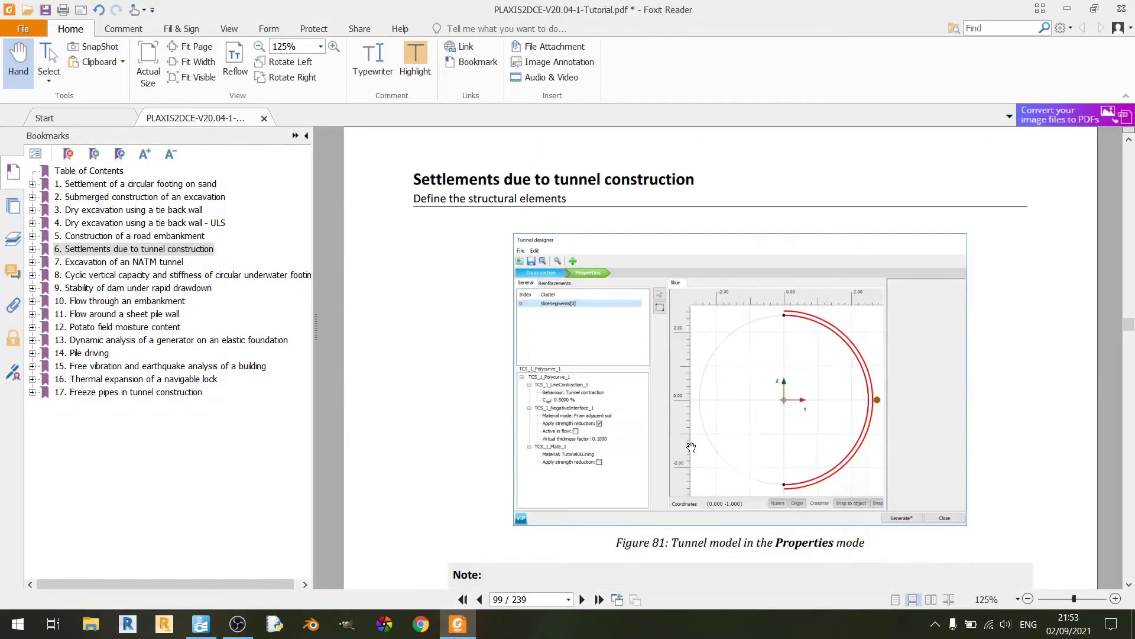
pyautogui.scroll(1, 701, 395)
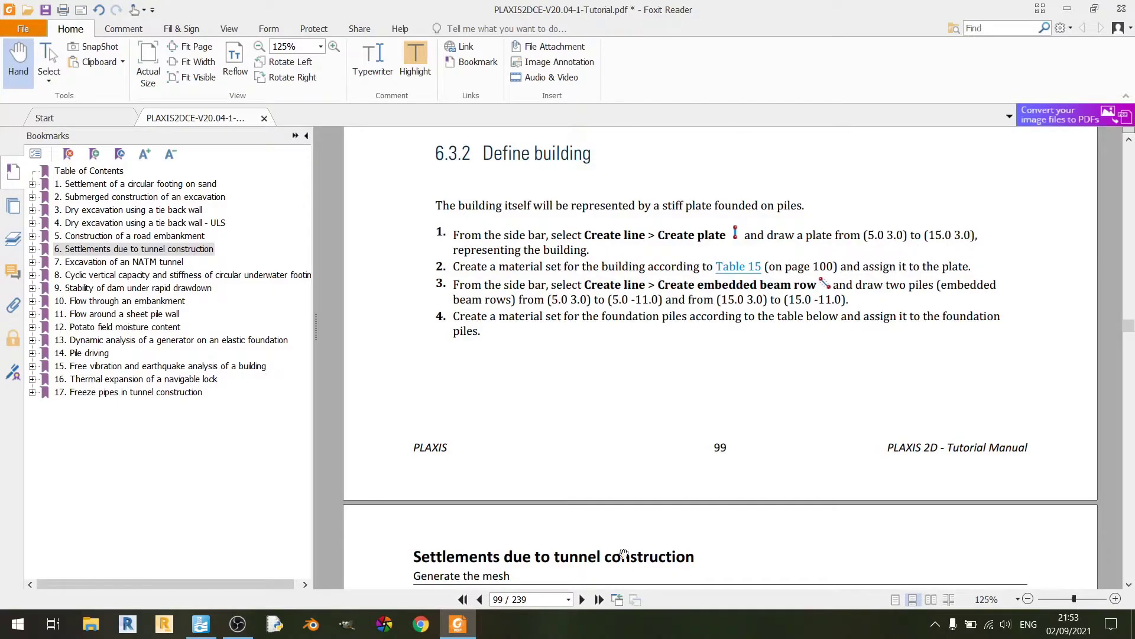
pyautogui.click(201, 623)
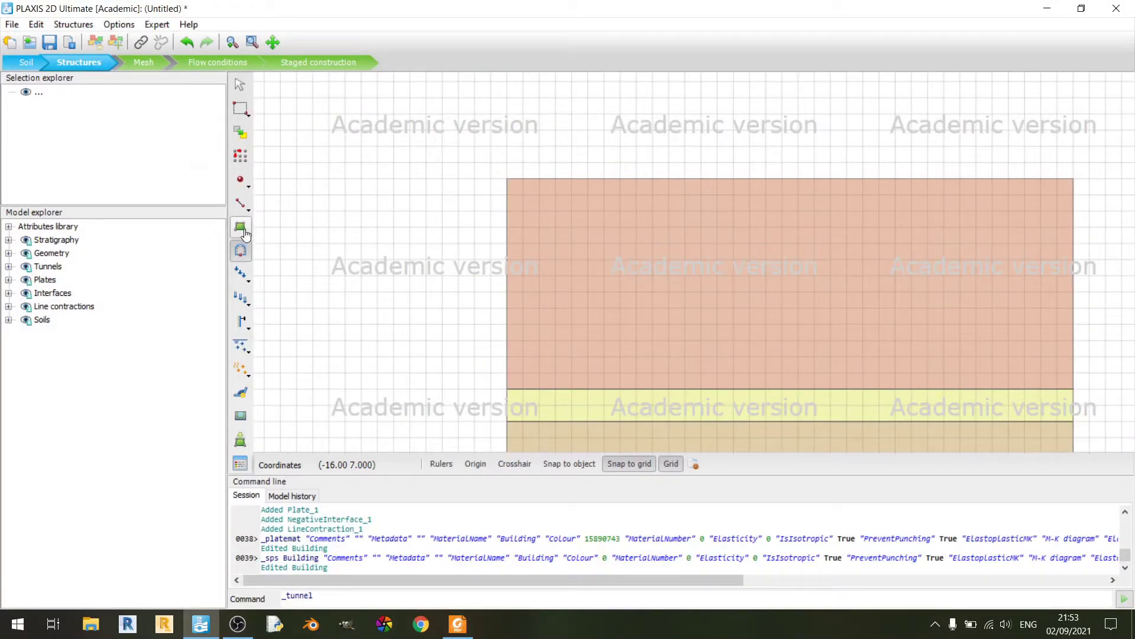
pyautogui.click(248, 331)
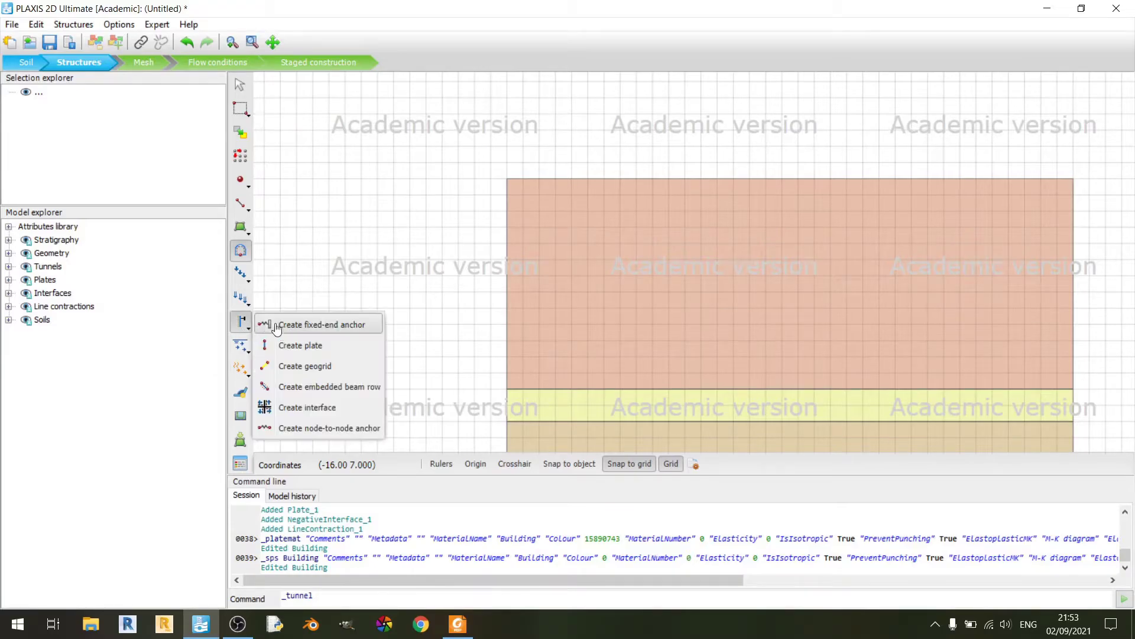
pyautogui.click(304, 344)
pyautogui.scroll(3, 562, 127)
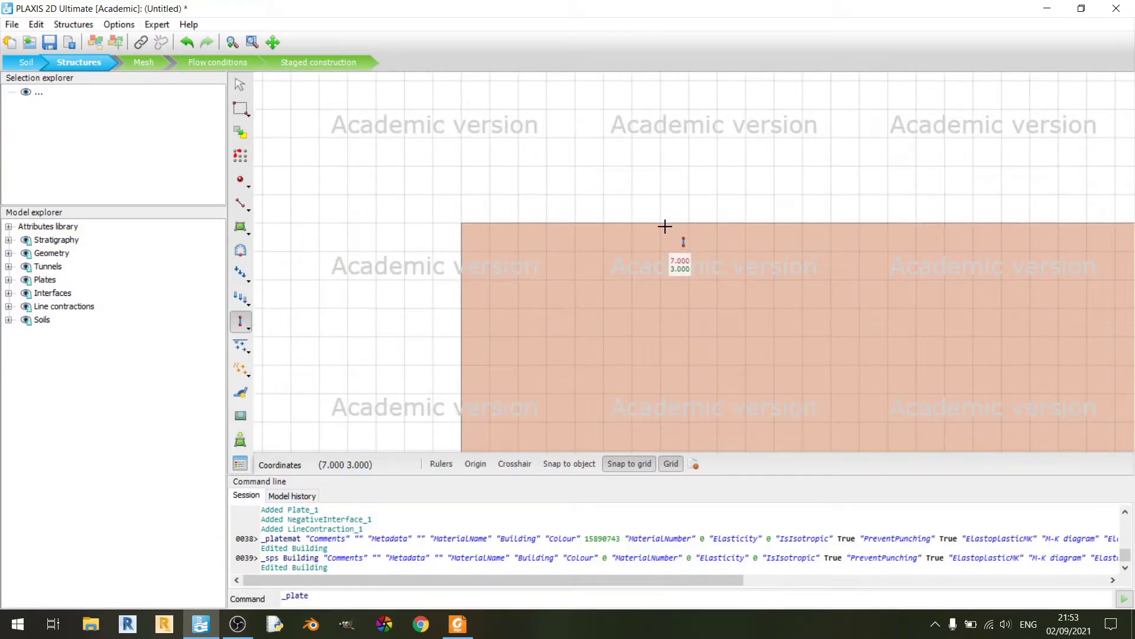
pyautogui.click(603, 223)
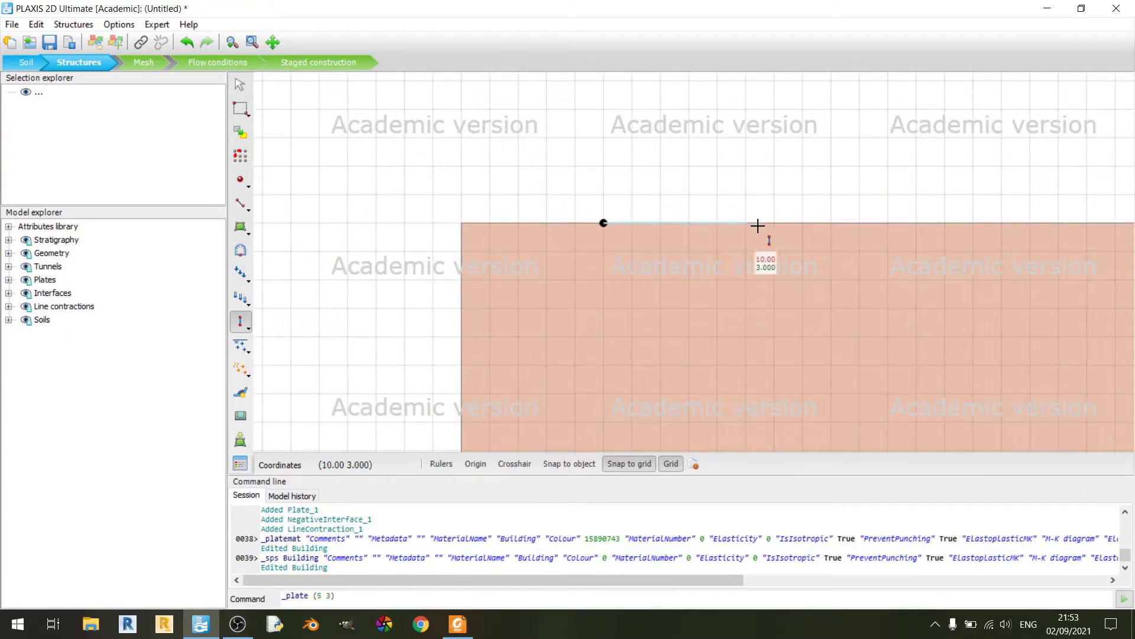
pyautogui.doubleClick(890, 227)
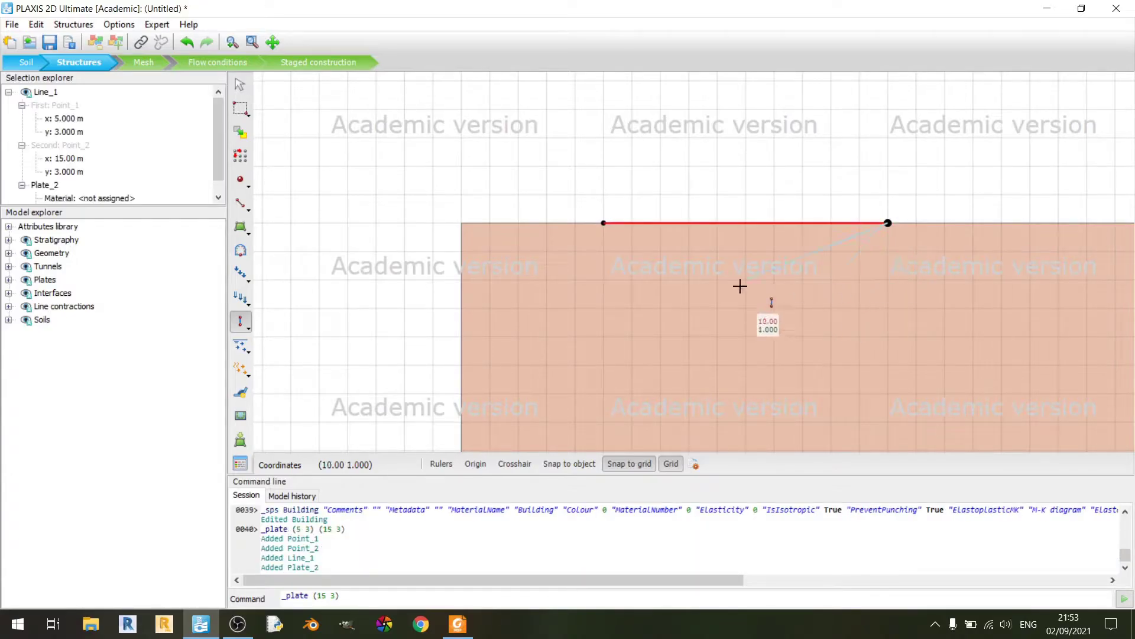
pyautogui.press('Escape')
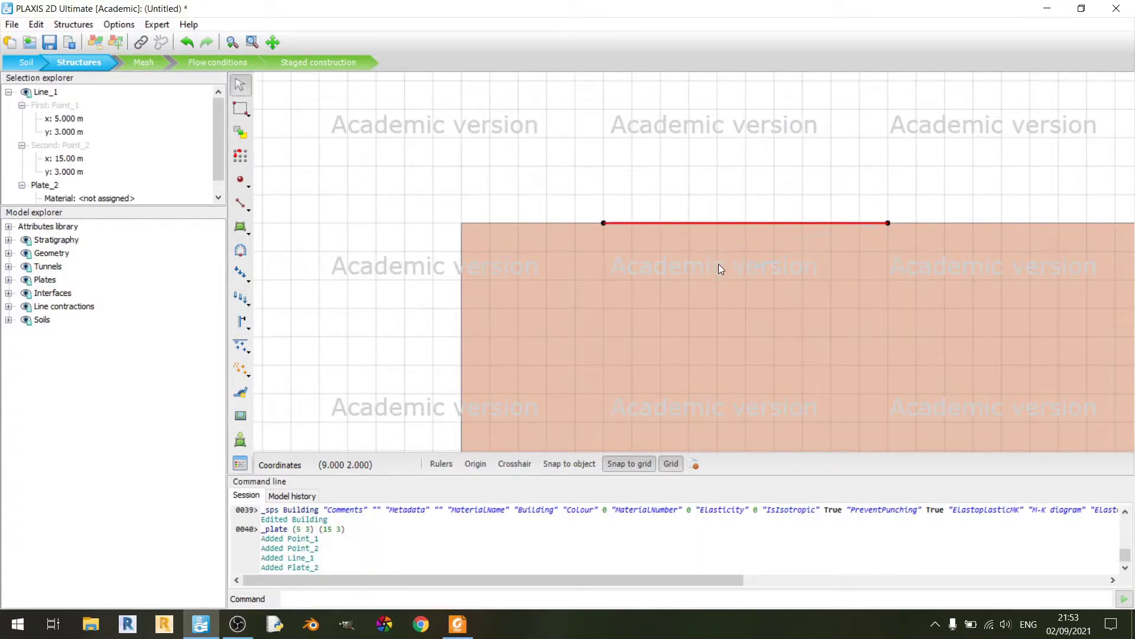
# Step: Assign the Building material to the new plate on the ground surface and deselect it
pyautogui.rightClick(714, 223)
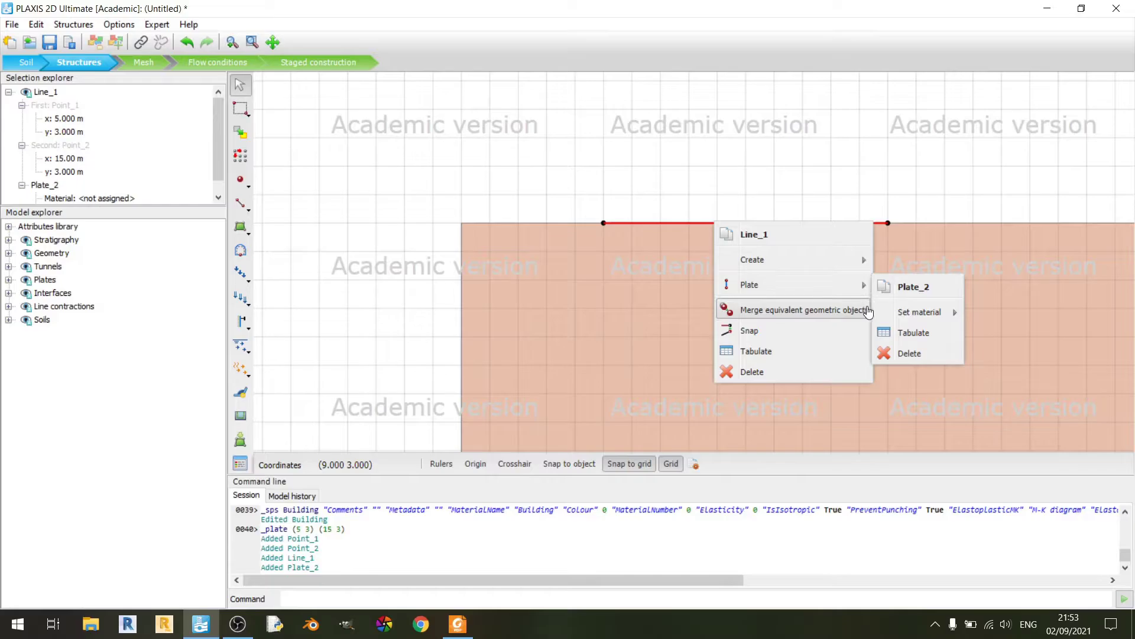
pyautogui.moveTo(918, 313)
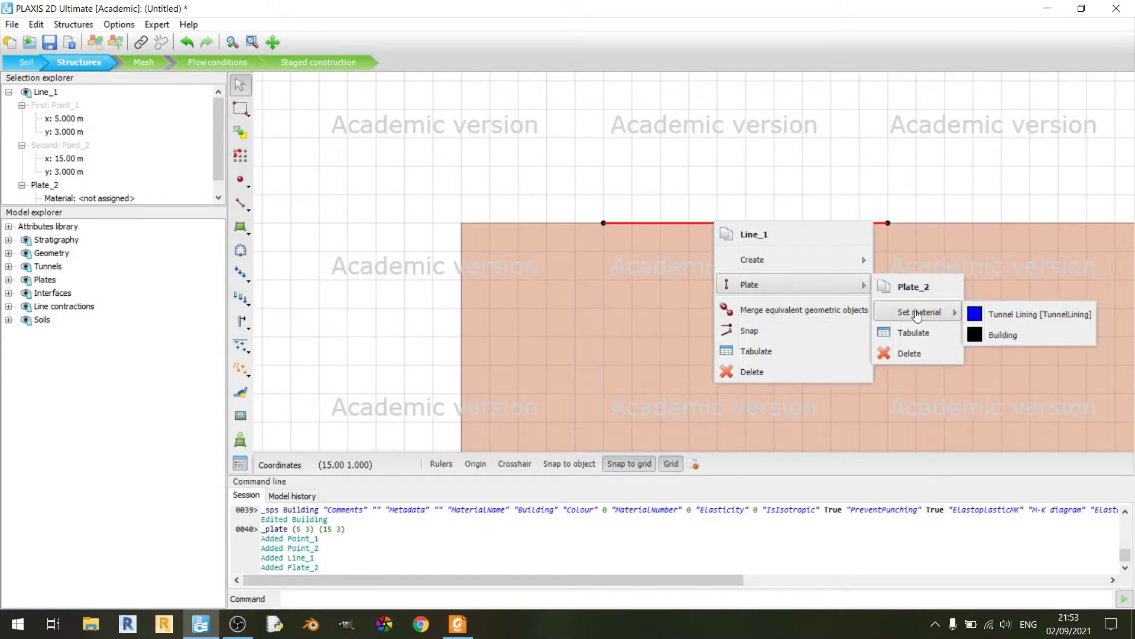
pyautogui.click(993, 336)
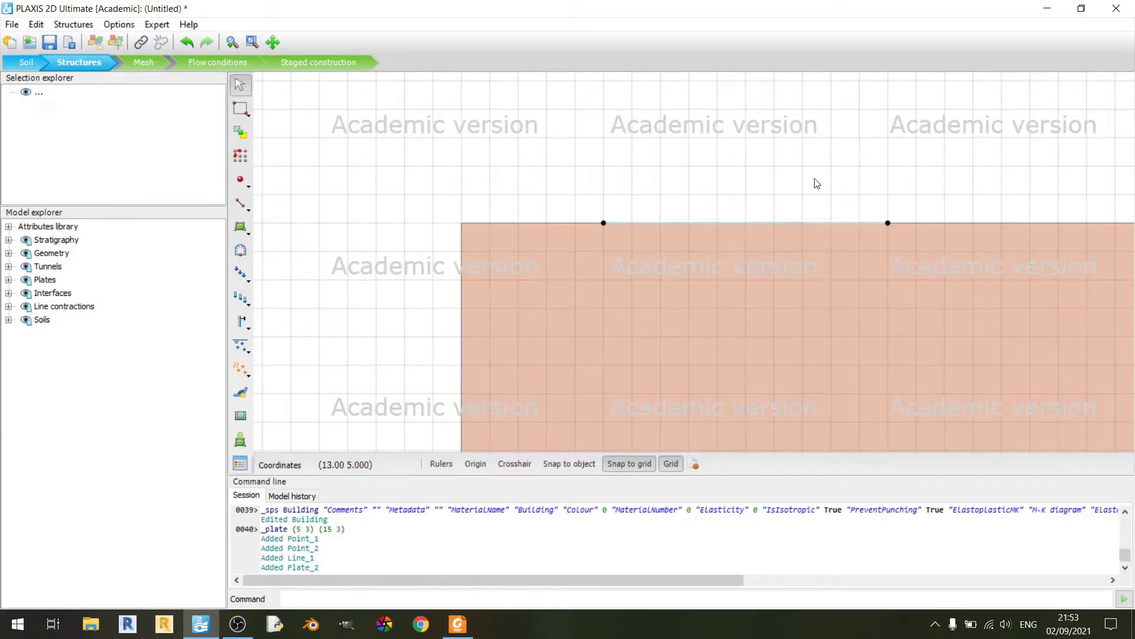
pyautogui.click(719, 223)
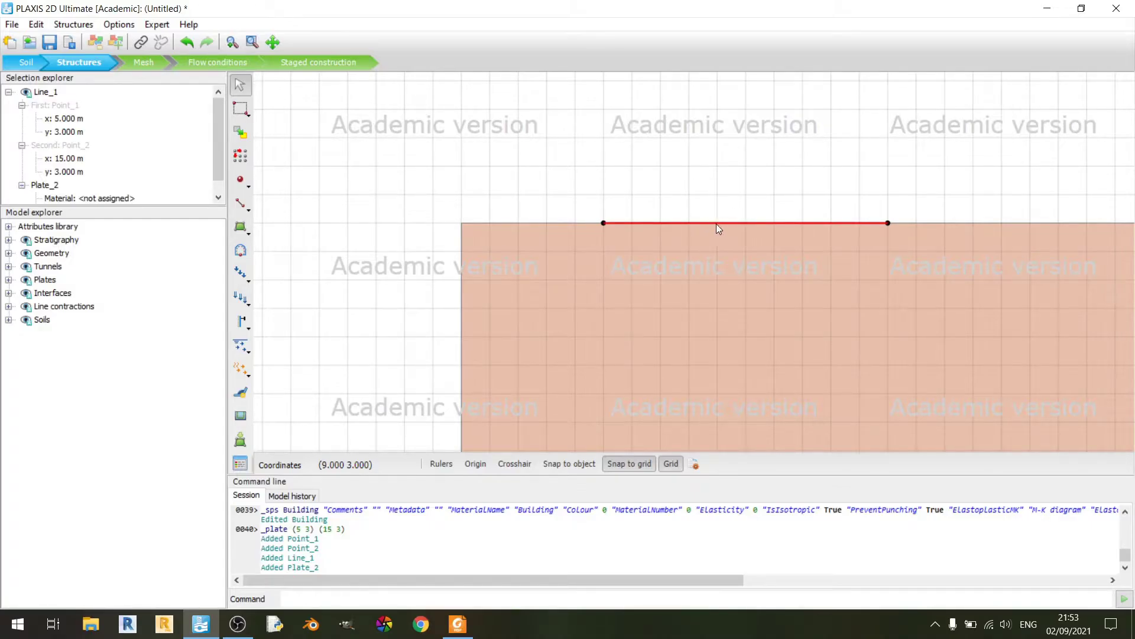
pyautogui.rightClick(729, 223)
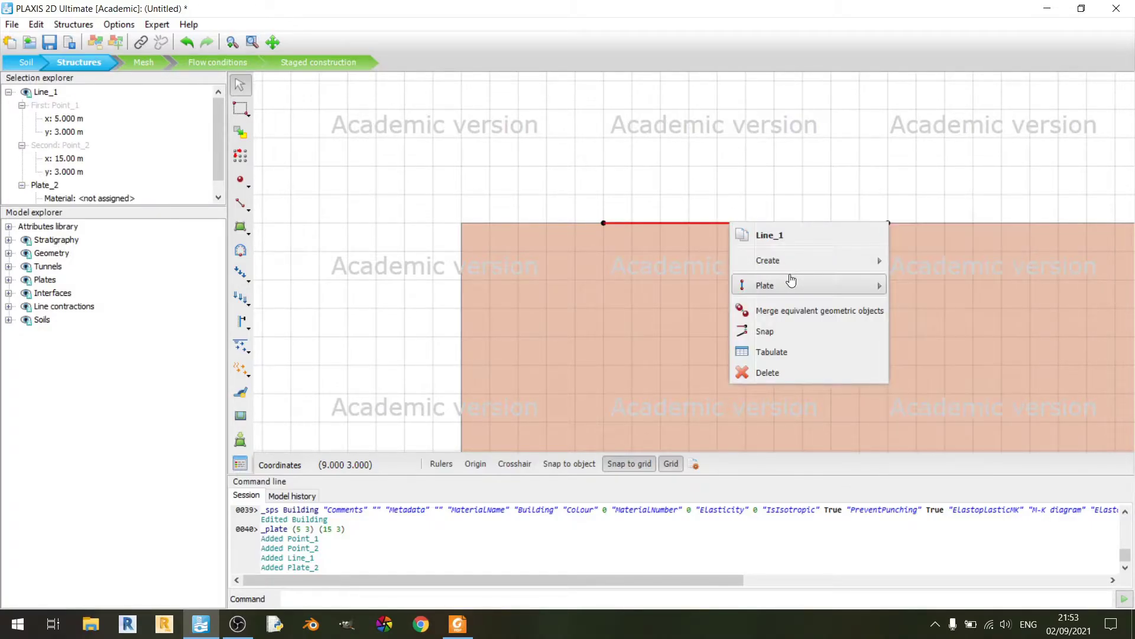
pyautogui.moveTo(791, 282)
pyautogui.moveTo(943, 312)
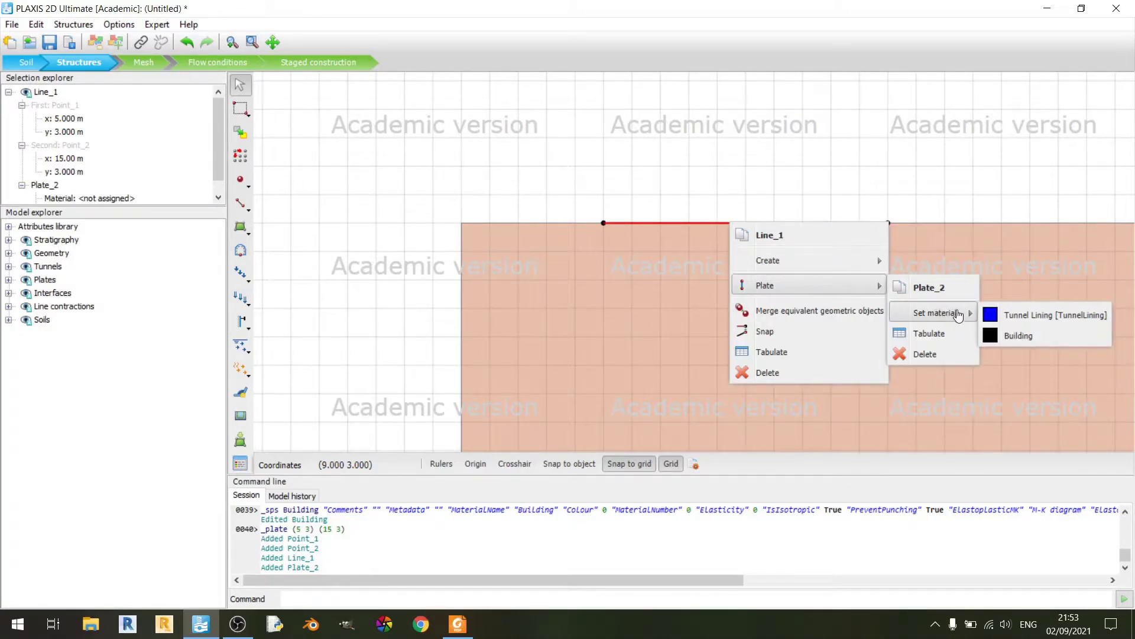
pyautogui.click(1011, 335)
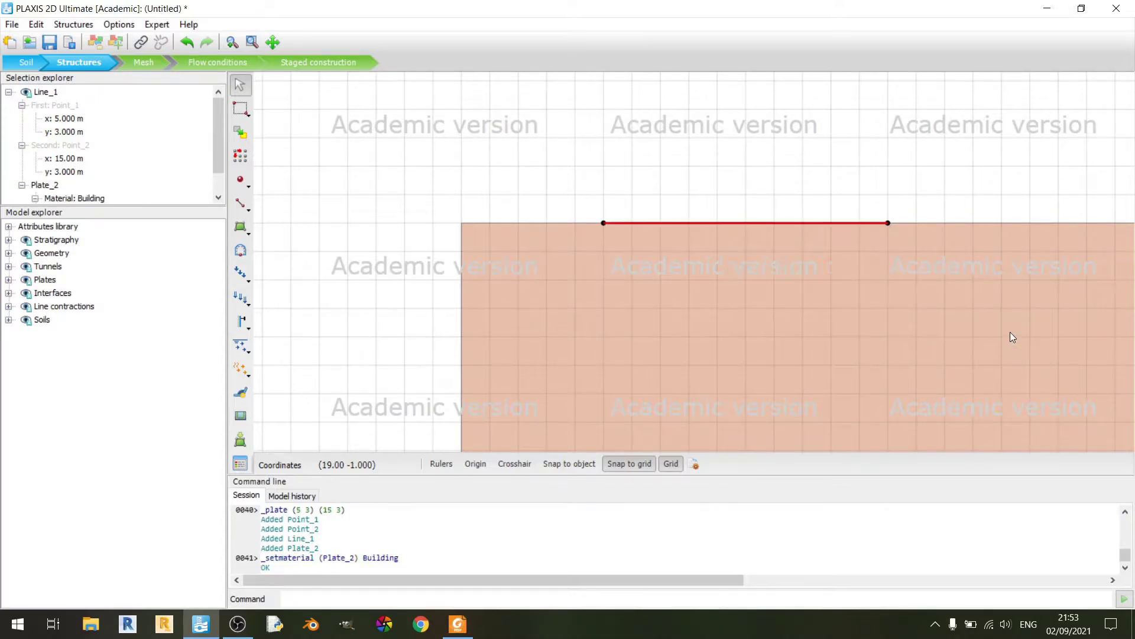
pyautogui.click(925, 185)
pyautogui.scroll(-1, 925, 185)
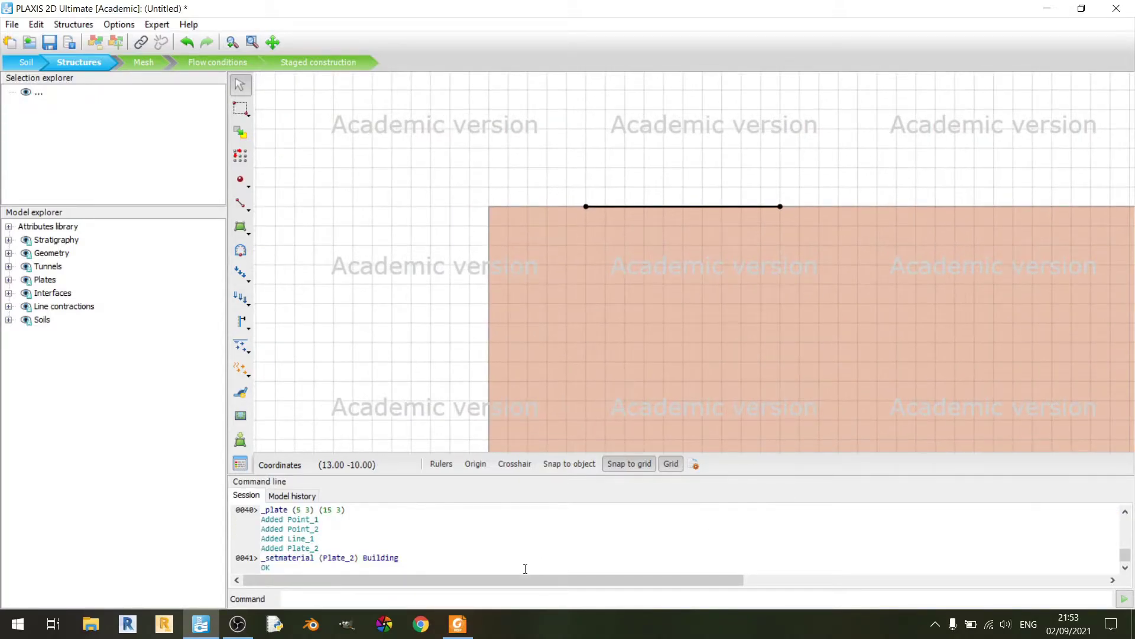
# Step: Check the pile properties in the tutorial PDF and create an embedded beam row material set named Foundation Piles, coloured black (0, 0, 0)
pyautogui.click(458, 624)
pyautogui.scroll(-4, 625, 422)
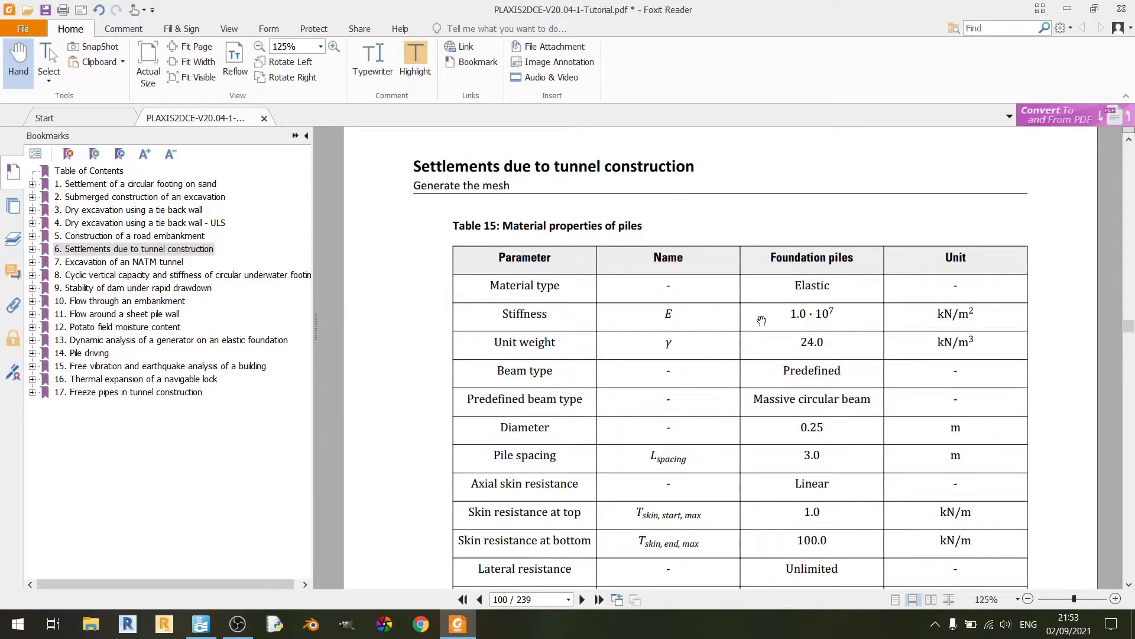
pyautogui.scroll(-1, 845, 362)
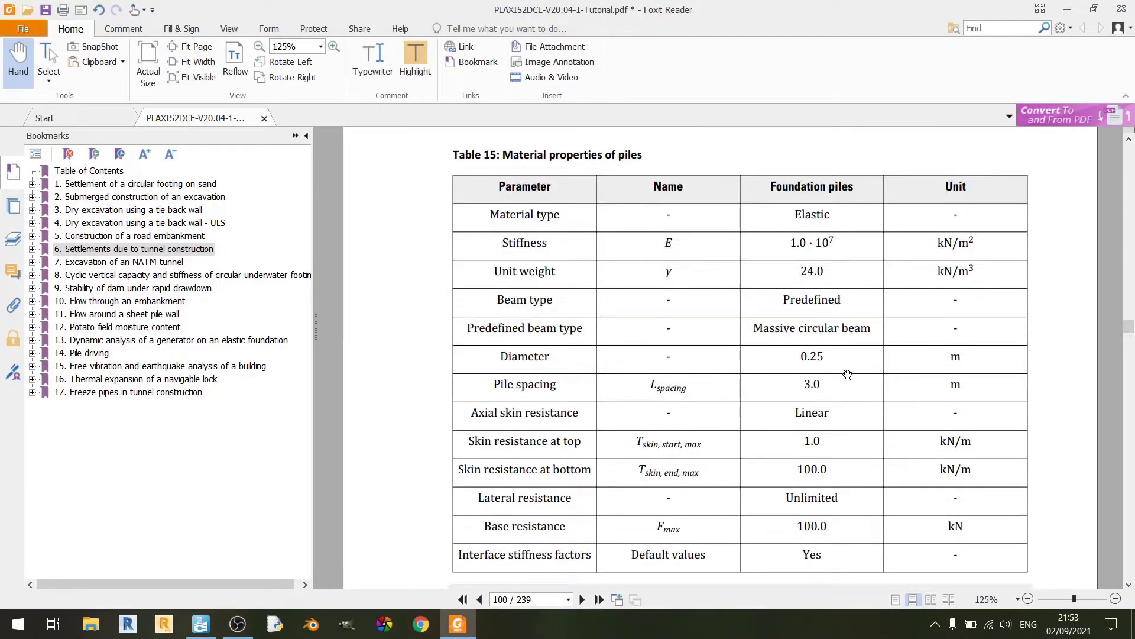
pyautogui.click(457, 624)
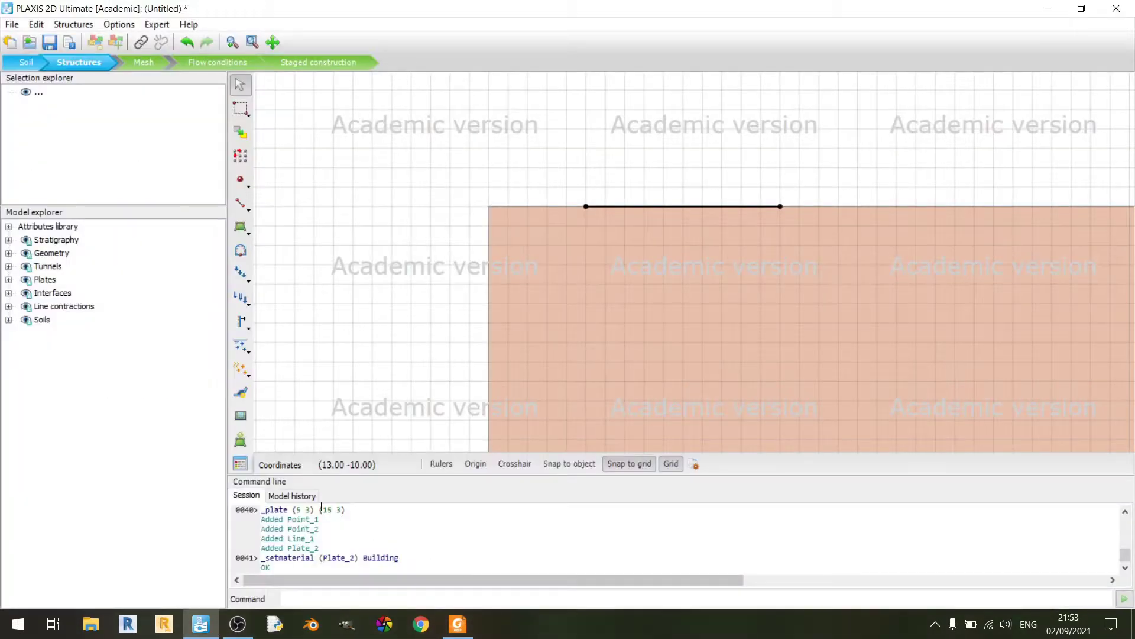
pyautogui.click(240, 463)
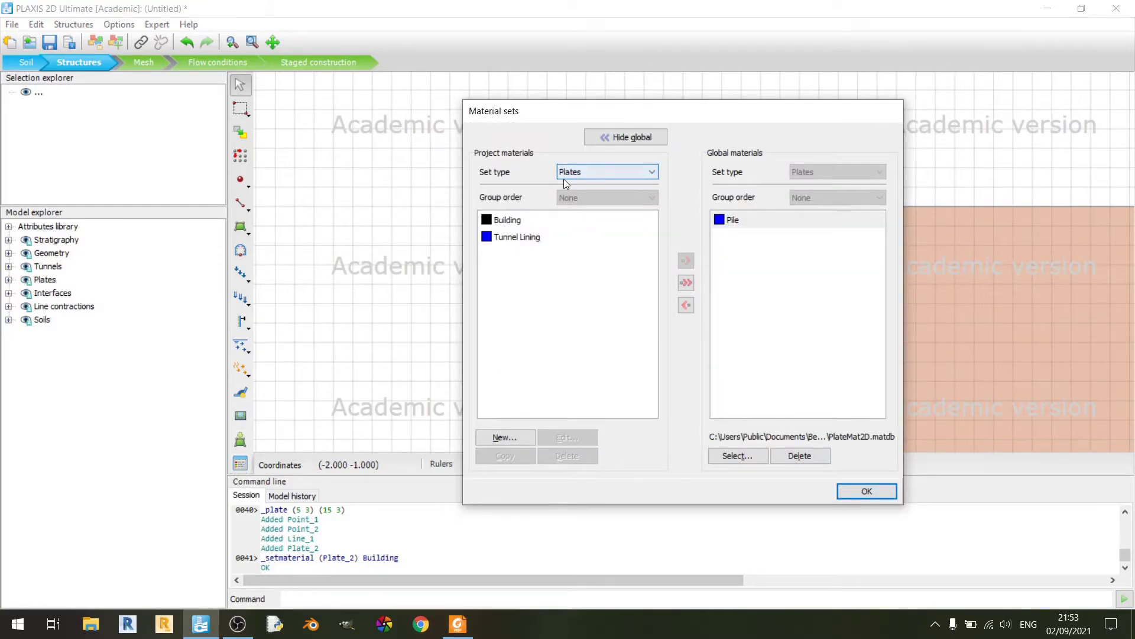
pyautogui.click(606, 172)
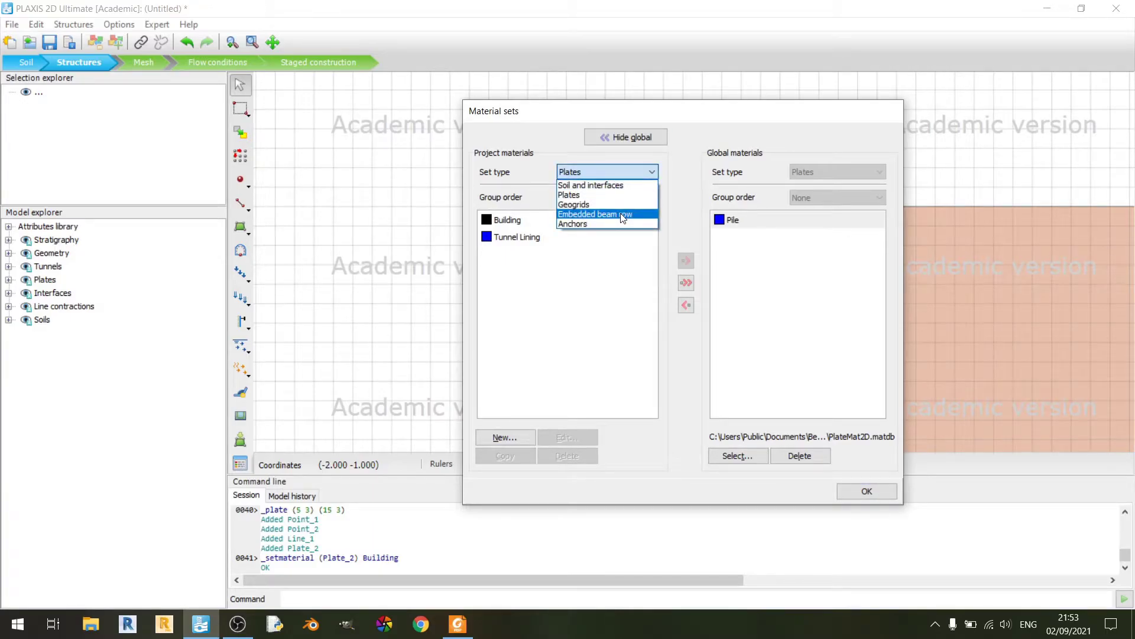
pyautogui.click(621, 216)
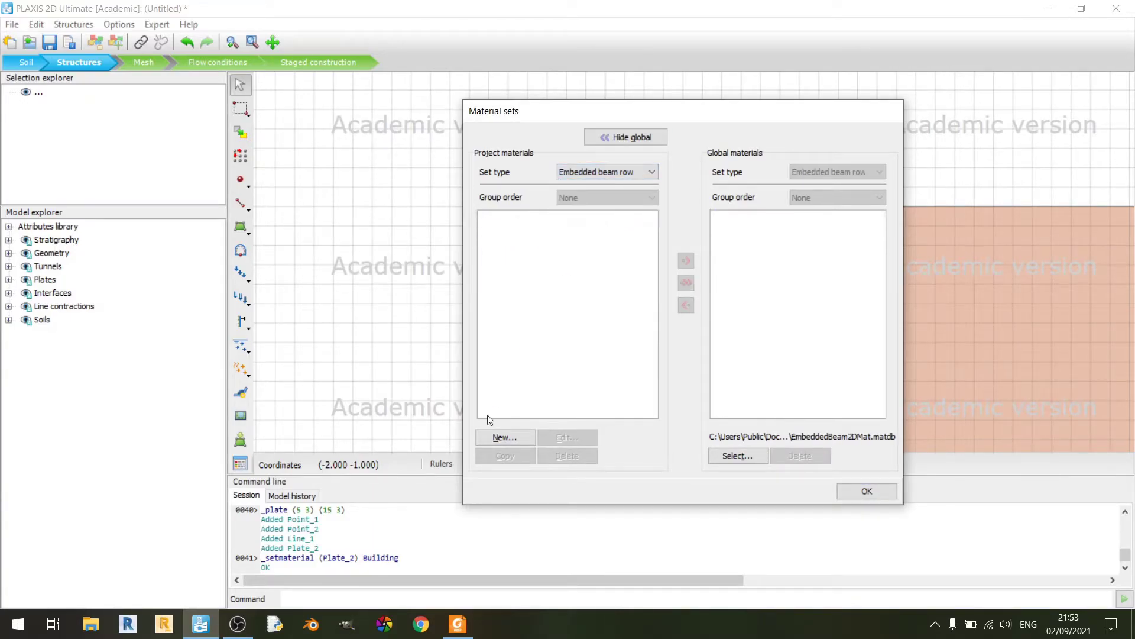
pyautogui.click(495, 438)
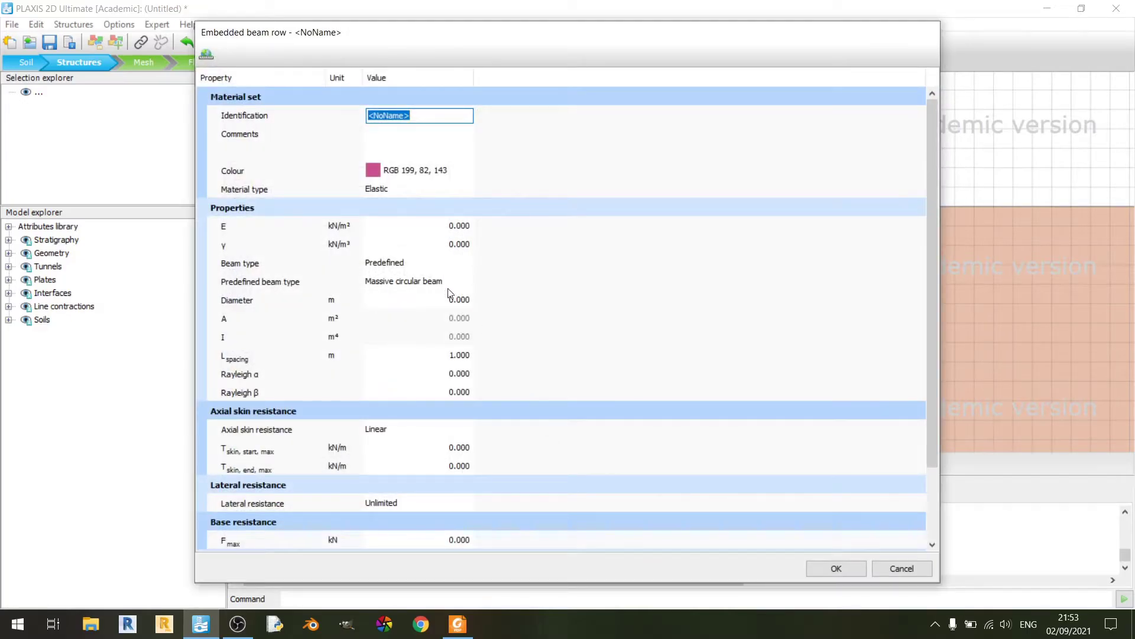
pyautogui.write('Foundation Piles')
pyautogui.click(371, 172)
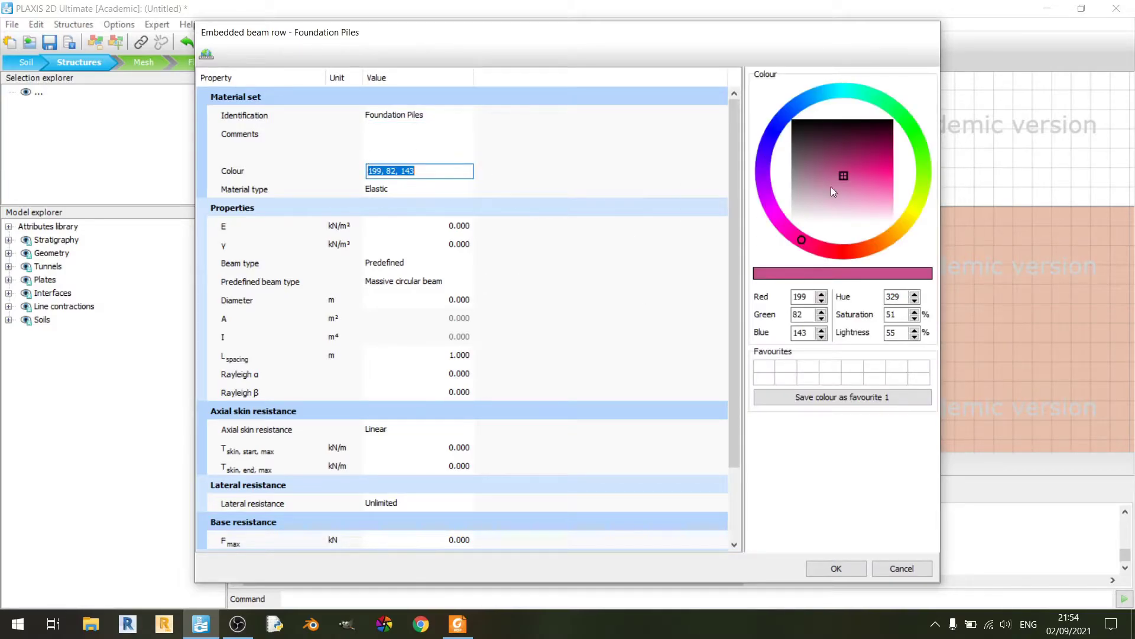
pyautogui.moveTo(850, 168)
pyautogui.mouseDown()
pyautogui.moveTo(902, 111)
pyautogui.moveTo(879, 122)
pyautogui.moveTo(894, 129)
pyautogui.moveTo(900, 107)
pyautogui.mouseUp()
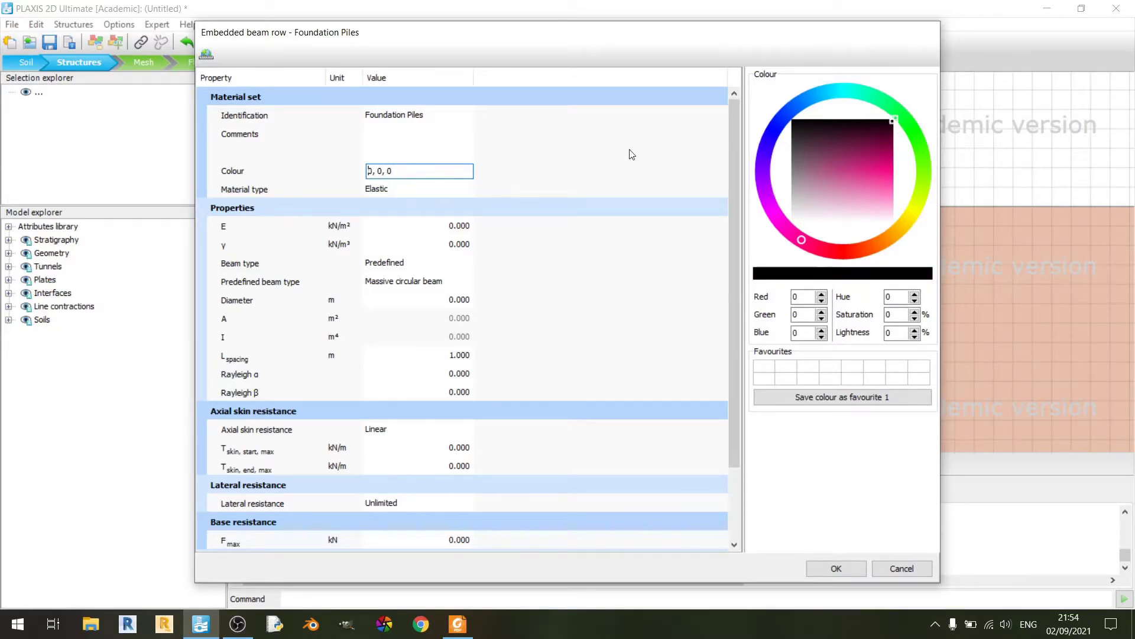
# Step: Set the Foundation Piles' stiffness E to 10000000 kN/m² and unit weight γ to 24 kN/m³, following the tutorial table
pyautogui.click(431, 227)
pyautogui.click(457, 624)
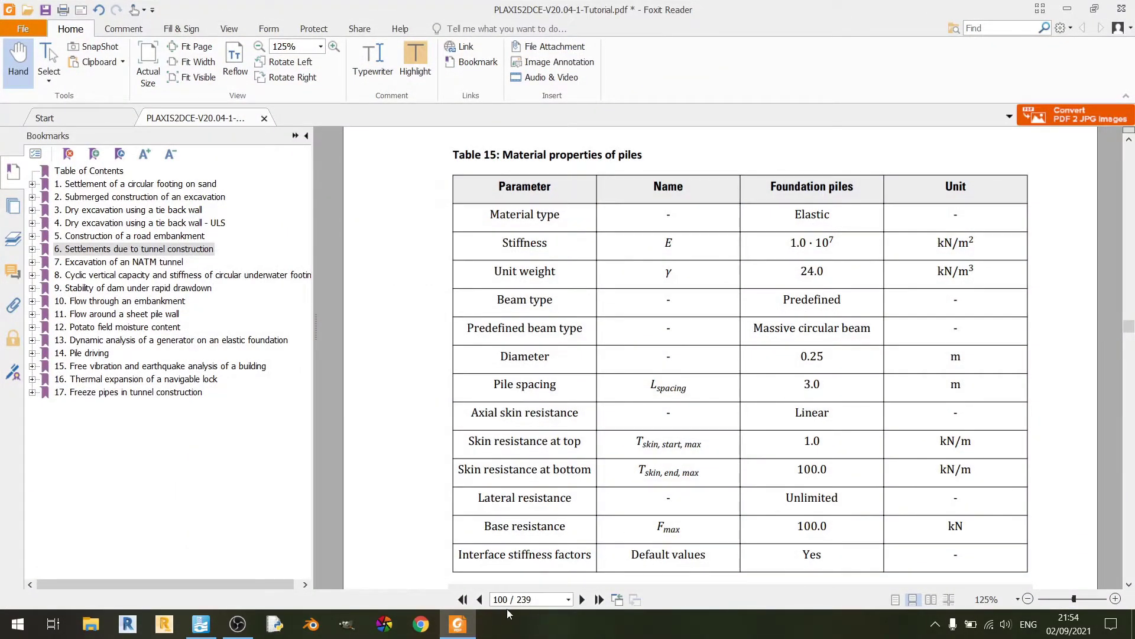
pyautogui.click(457, 624)
pyautogui.write('10')
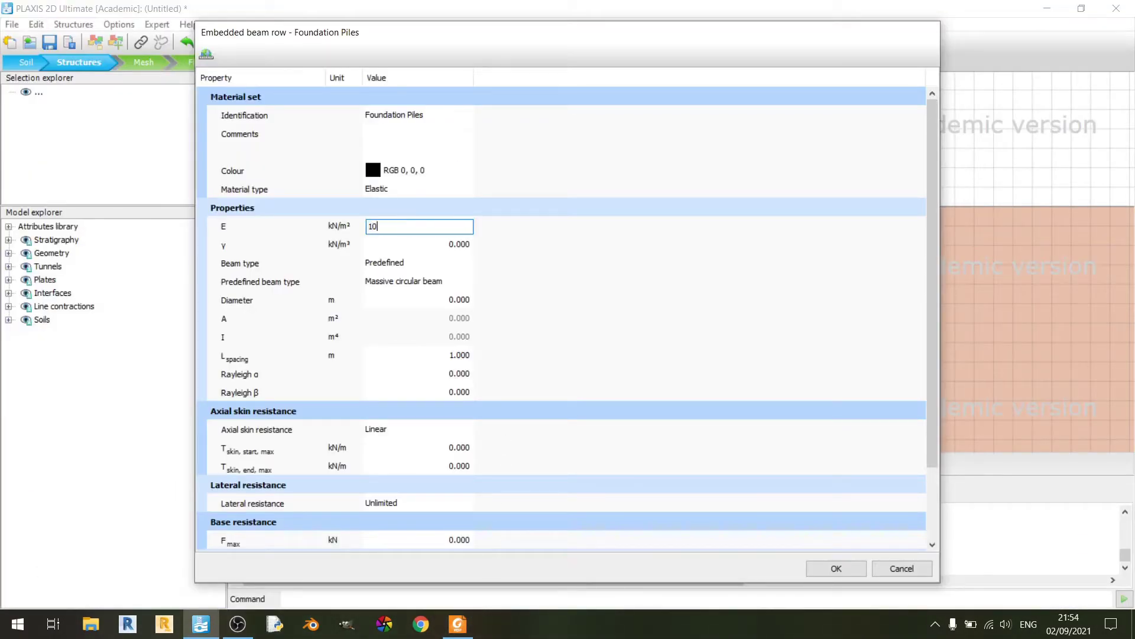
pyautogui.write('000000')
pyautogui.press('Tab')
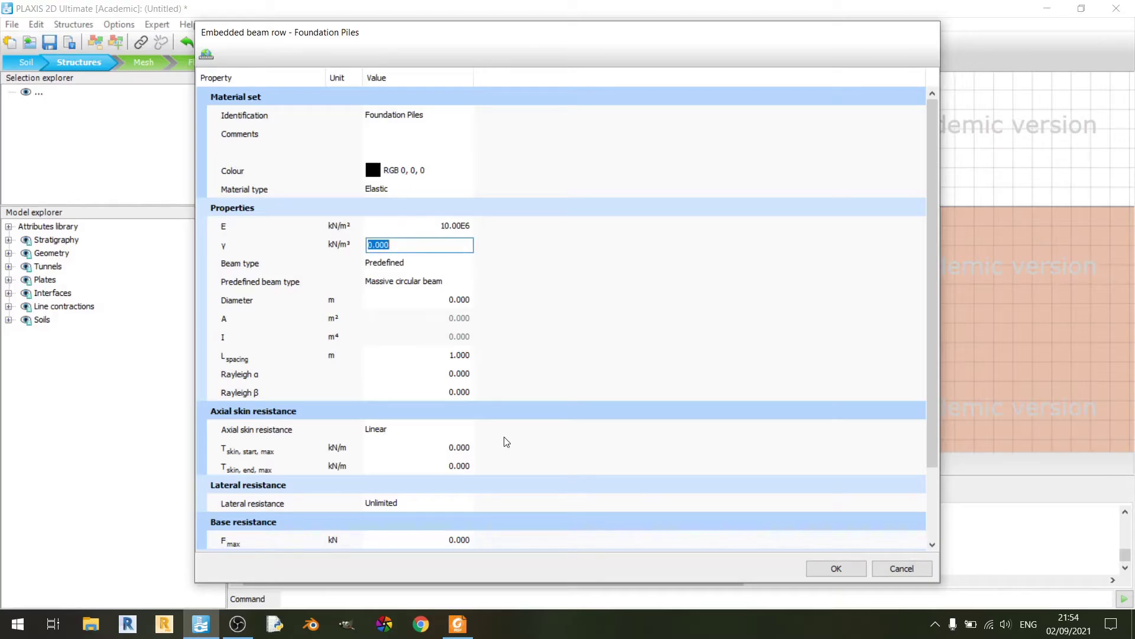
pyautogui.click(458, 623)
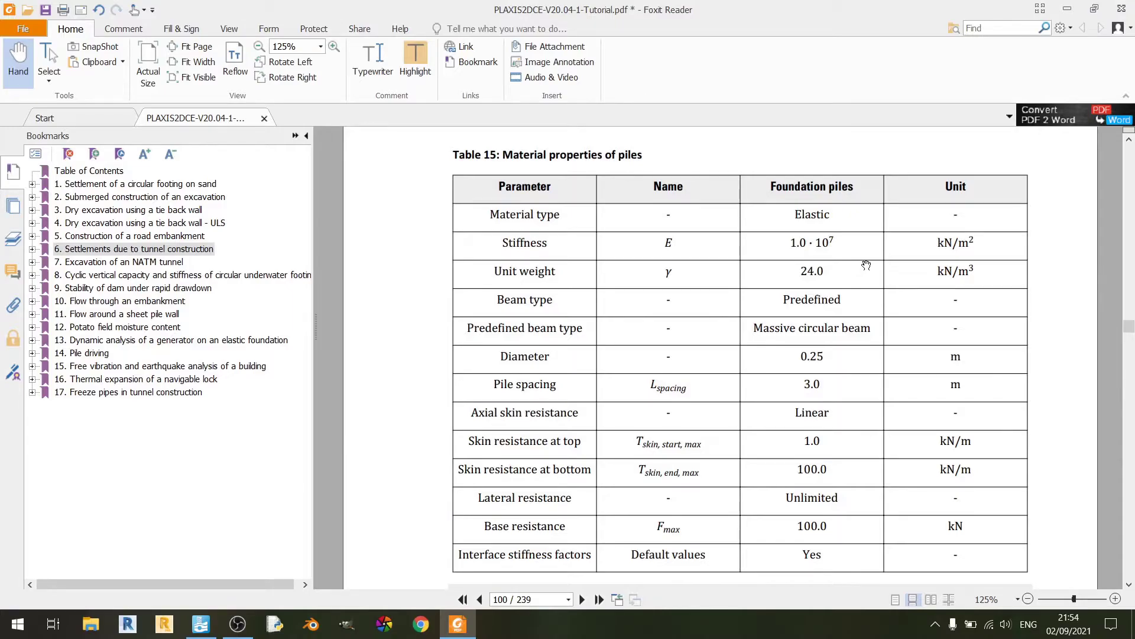
pyautogui.click(457, 627)
pyautogui.write('24')
pyautogui.press('Tab')
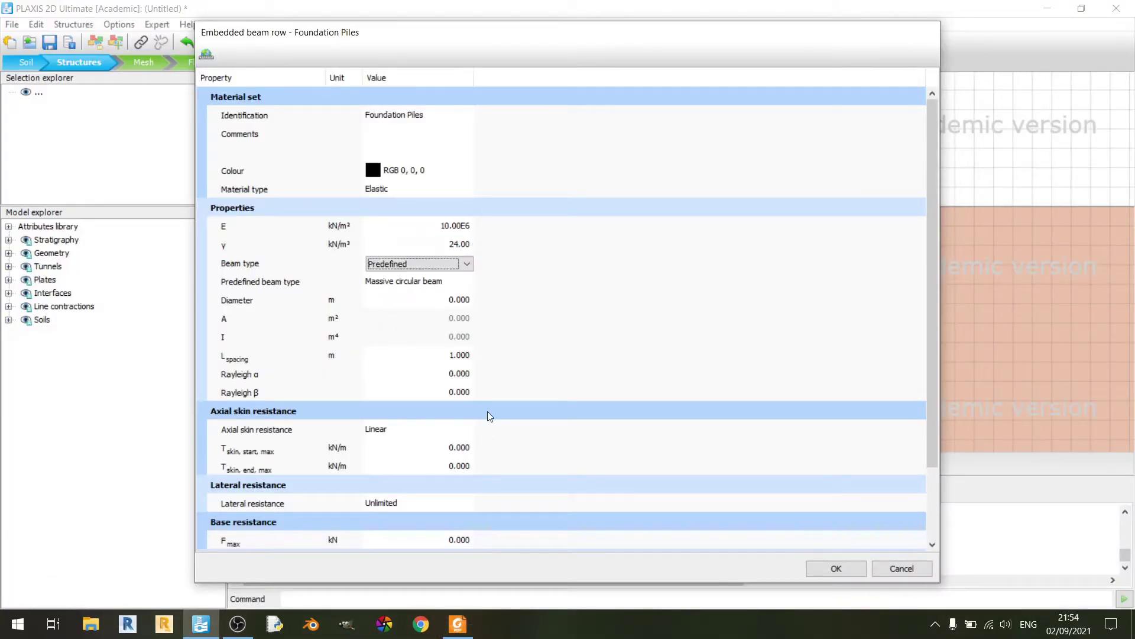
# Step: Set the Foundation Piles' diameter to 0.25 m and the pile spacing to 3 m, as given in the tutorial table
pyautogui.click(457, 624)
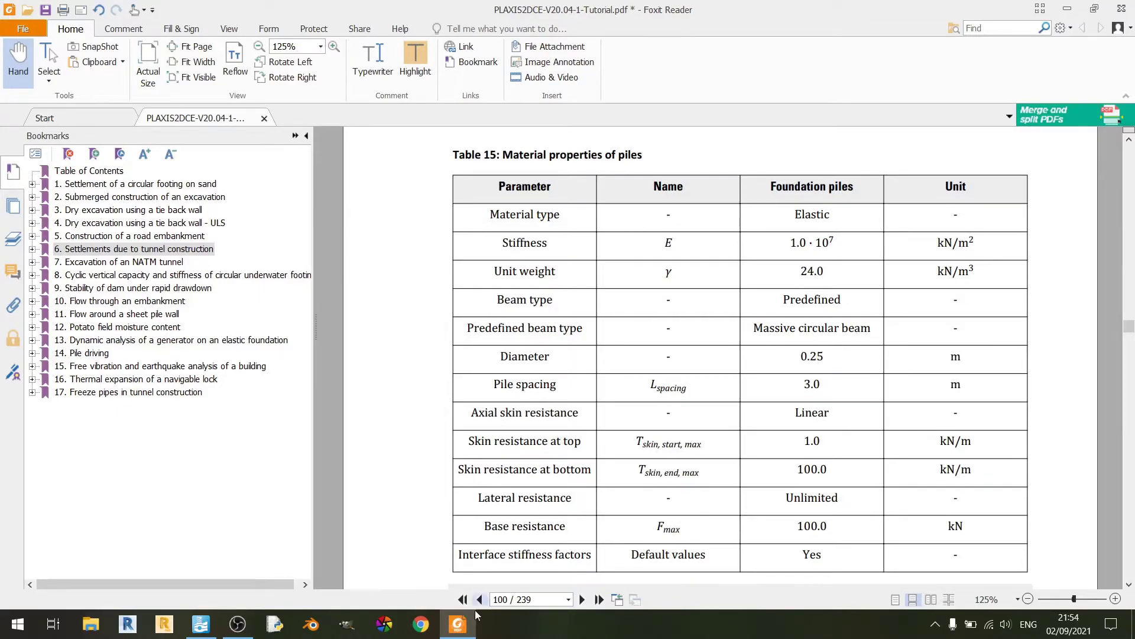
pyautogui.click(457, 624)
pyautogui.click(452, 304)
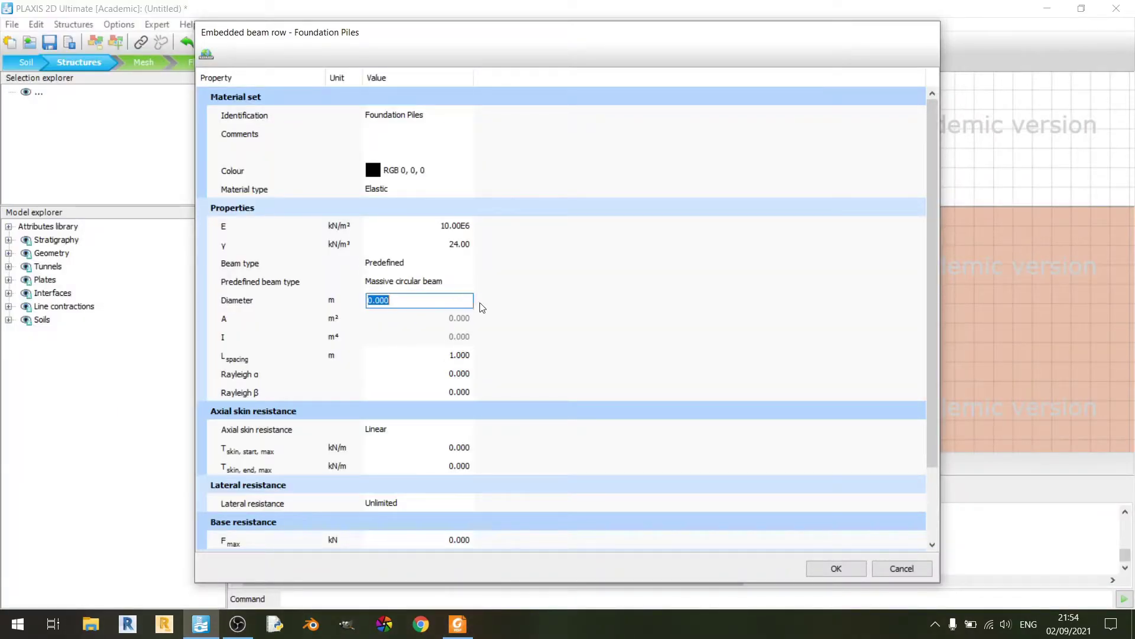
pyautogui.write('0.25')
pyautogui.press('Tab')
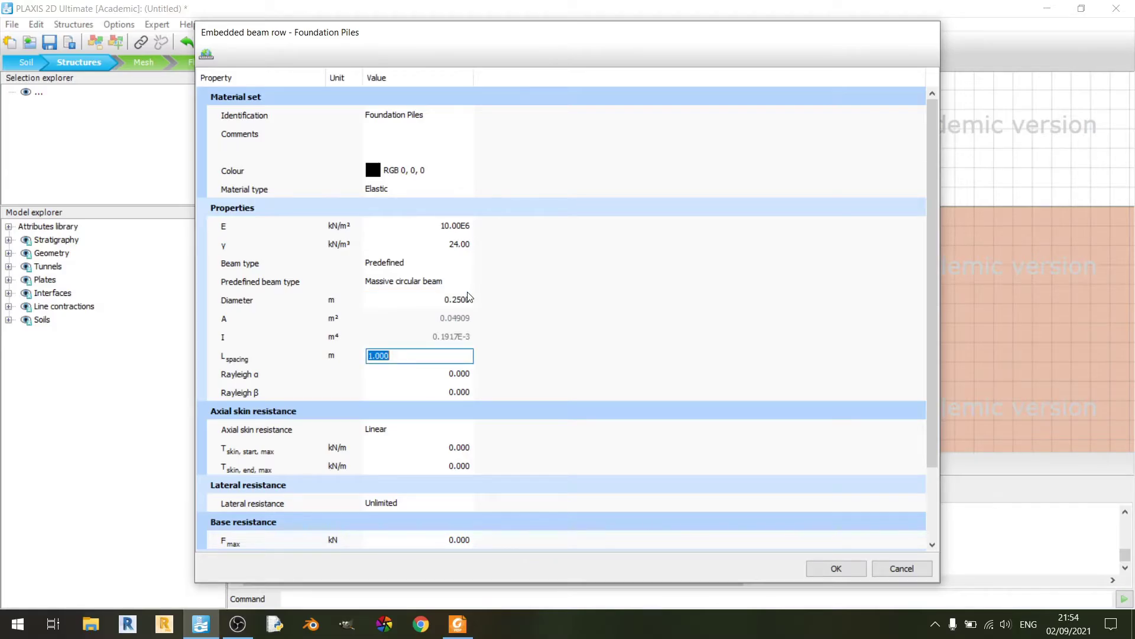
pyautogui.click(458, 624)
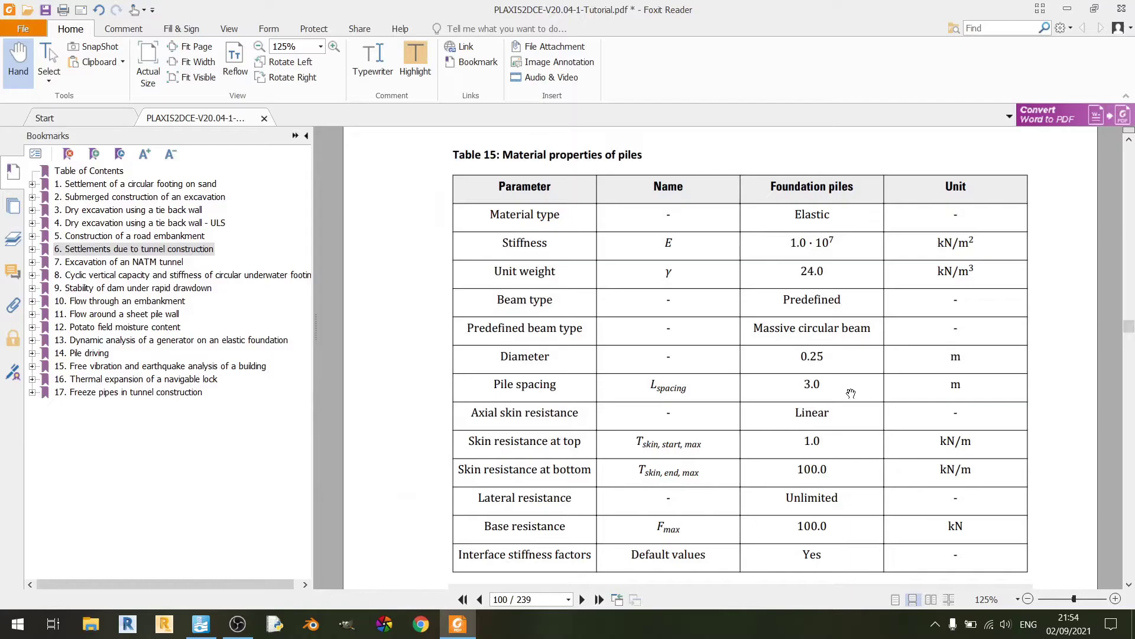
pyautogui.click(458, 624)
pyautogui.write('3')
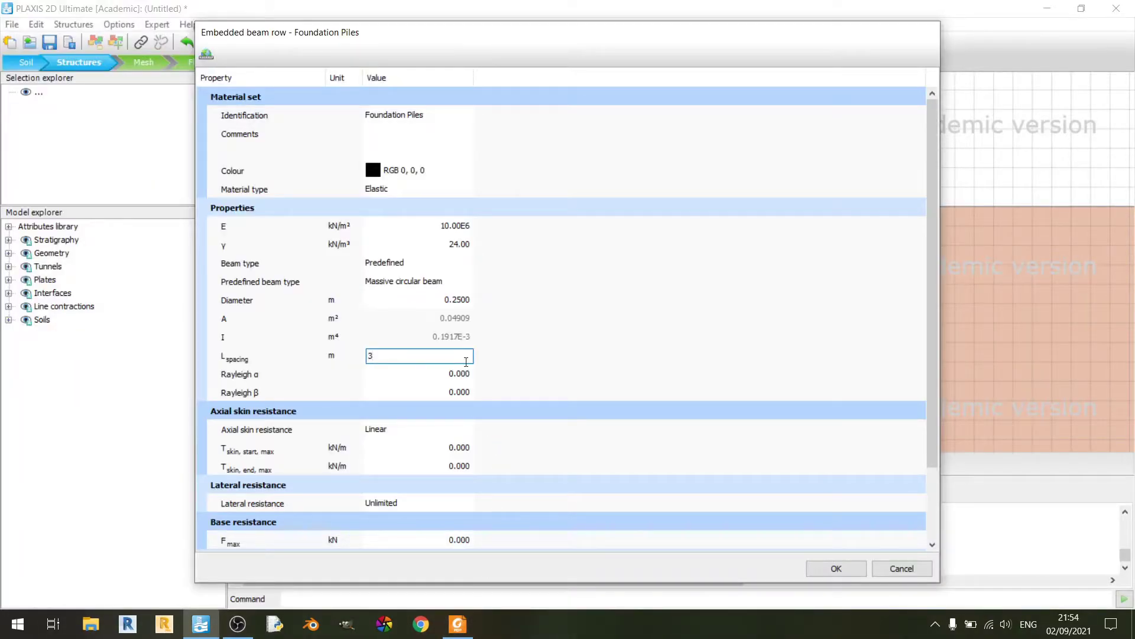
pyautogui.press('Return')
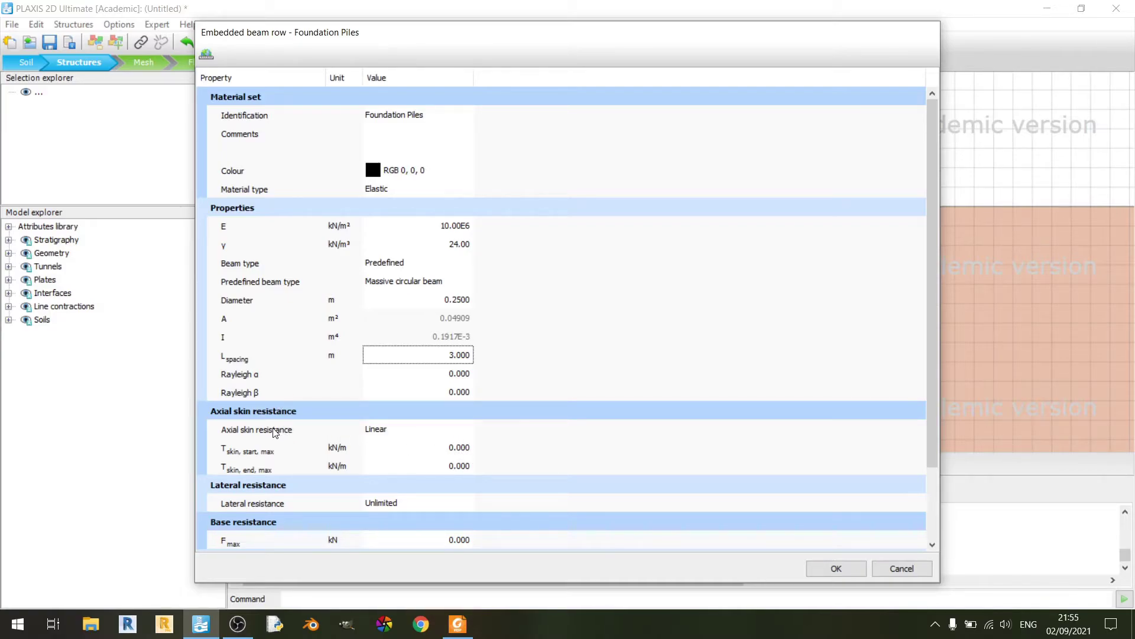
# Step: Set the linear axial skin resistance to 1 kN/m at the pile start and 100 kN/m at the pile end, per the tutorial table
pyautogui.click(383, 431)
pyautogui.click(458, 624)
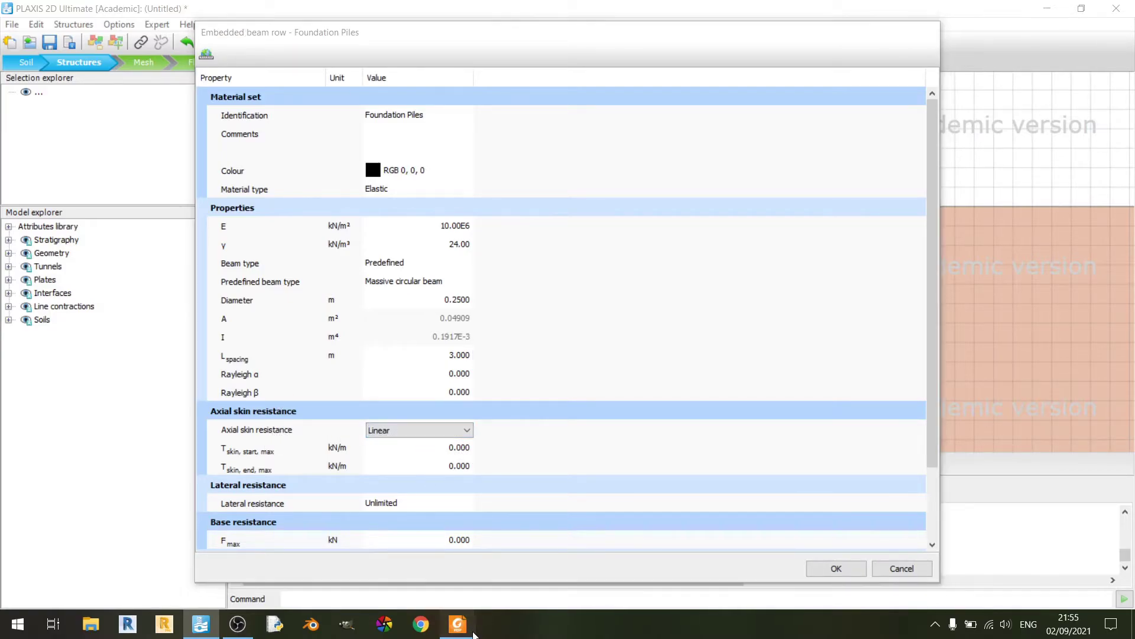
pyautogui.scroll(-3, 797, 416)
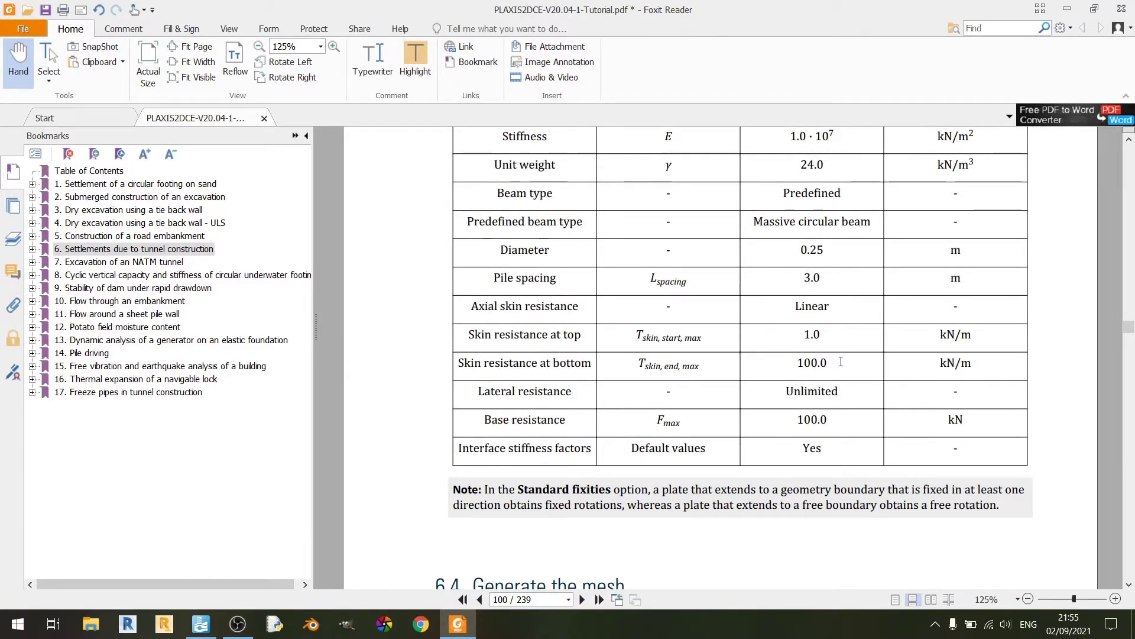
pyautogui.click(457, 624)
pyautogui.click(440, 448)
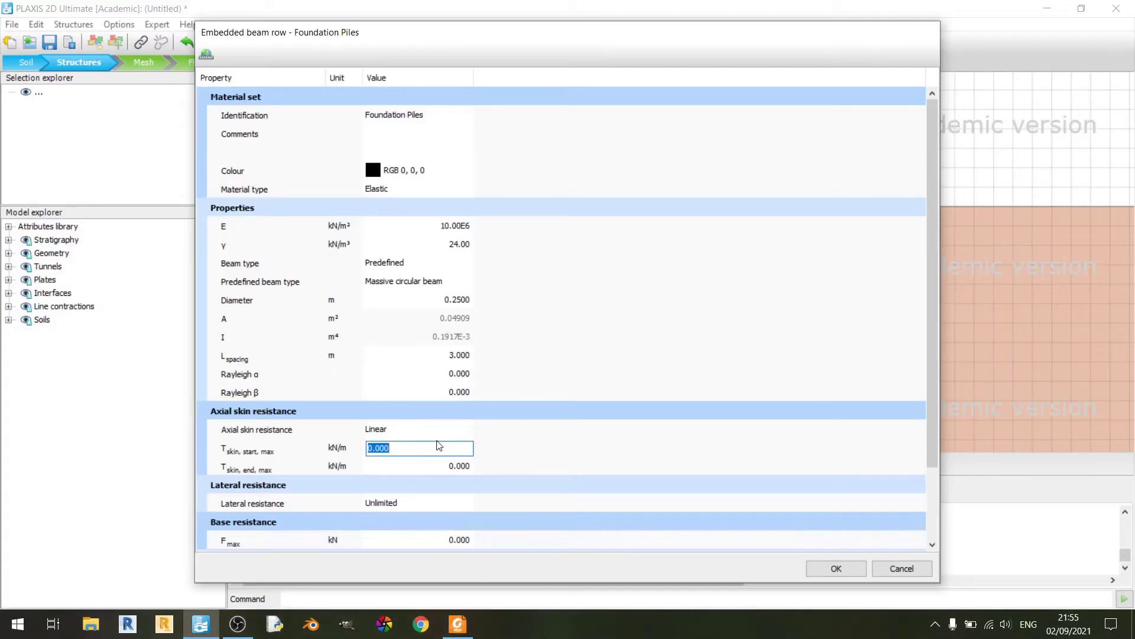
pyautogui.write('1')
pyautogui.click(440, 462)
pyautogui.write('1')
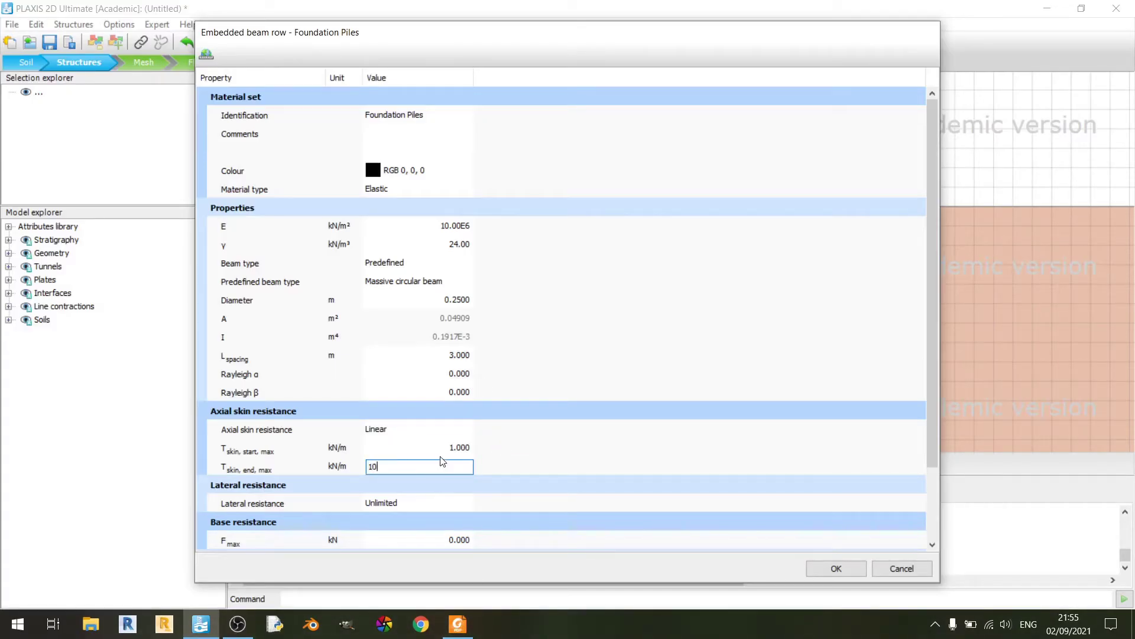
pyautogui.click(446, 503)
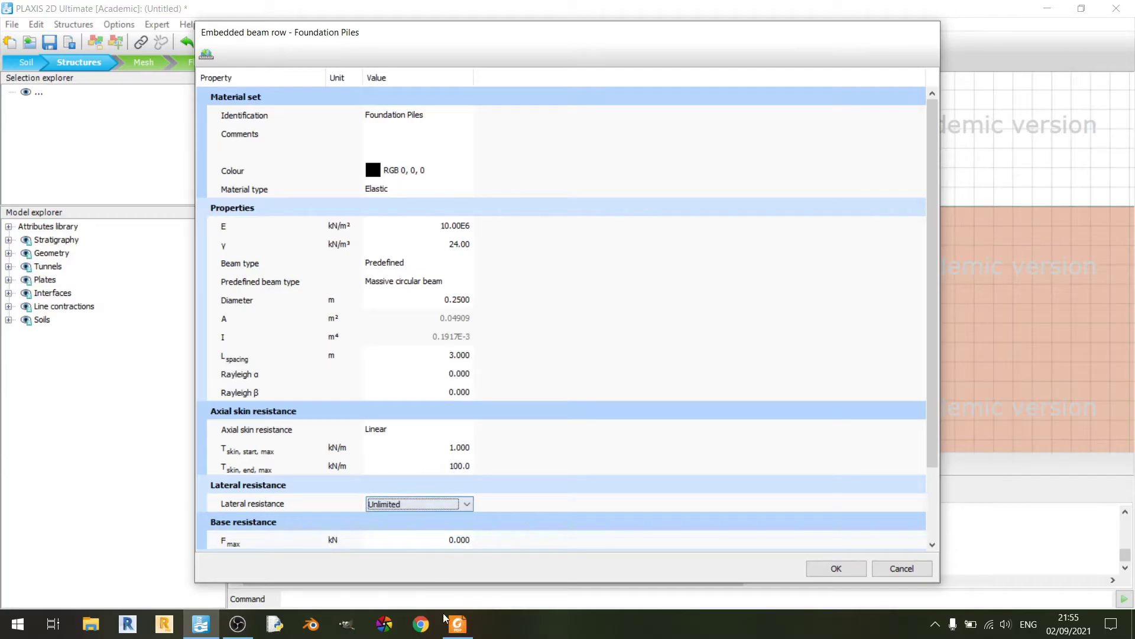
# Step: Check the lateral and base resistance in the tutorial PDF and set the base resistance Fmax to 100 kN
pyautogui.click(457, 624)
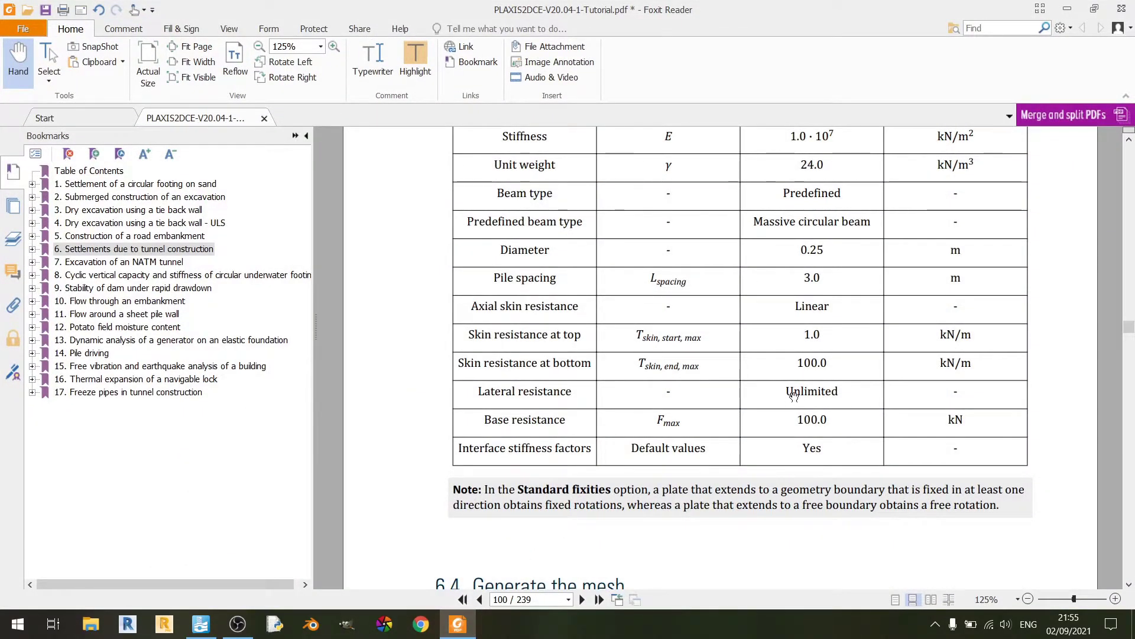
pyautogui.scroll(-3, 795, 398)
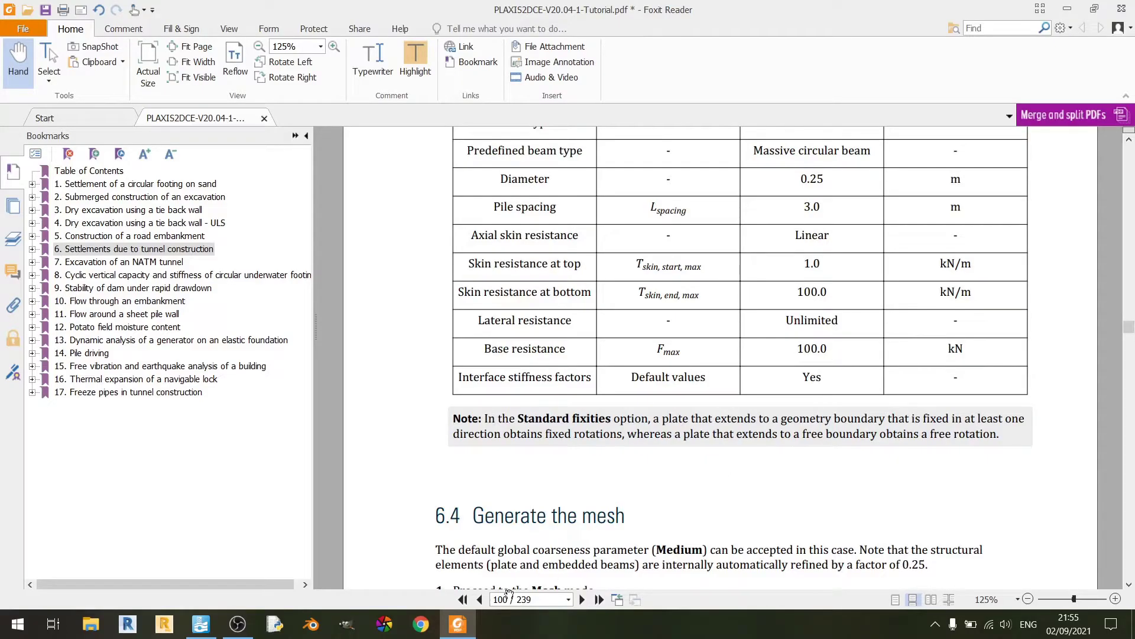
pyautogui.click(457, 624)
pyautogui.scroll(-1, 603, 446)
pyautogui.click(448, 486)
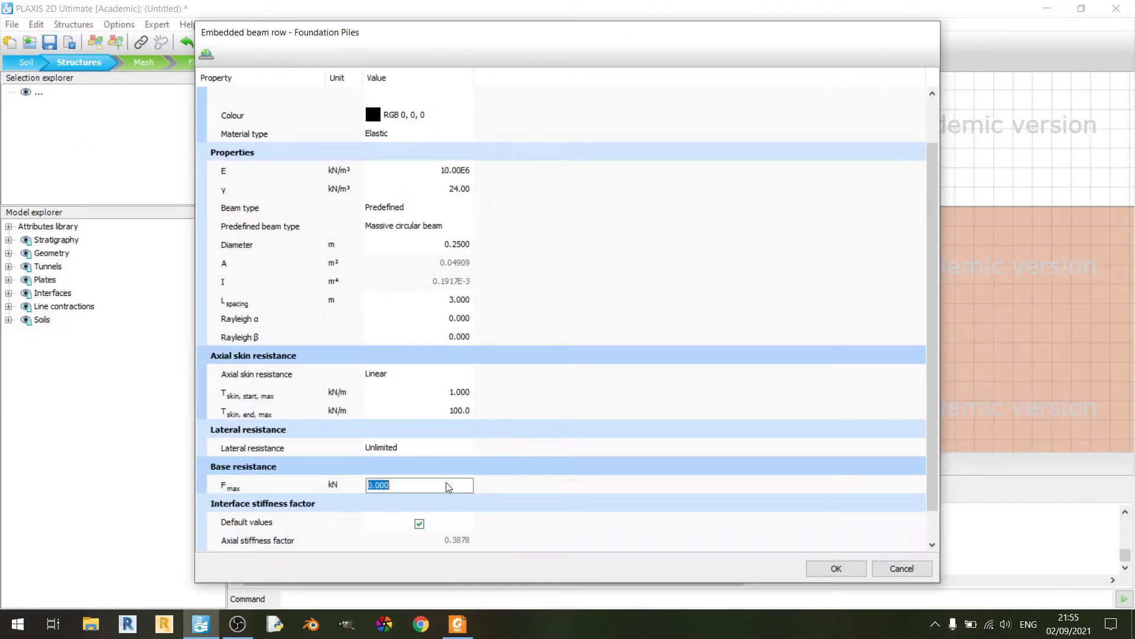
pyautogui.write('1')
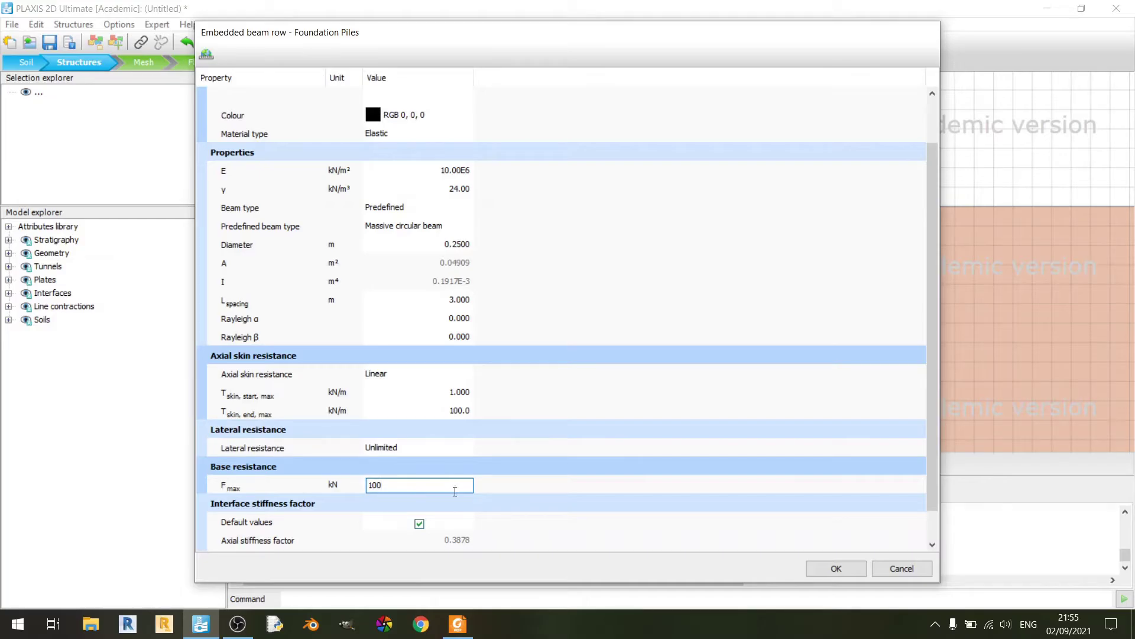
pyautogui.press('Return')
# Step: Compare the interface stiffness factor setting with the tutorial PDF, save the Foundation Piles material set and close the material sets
pyautogui.scroll(-1, 554, 485)
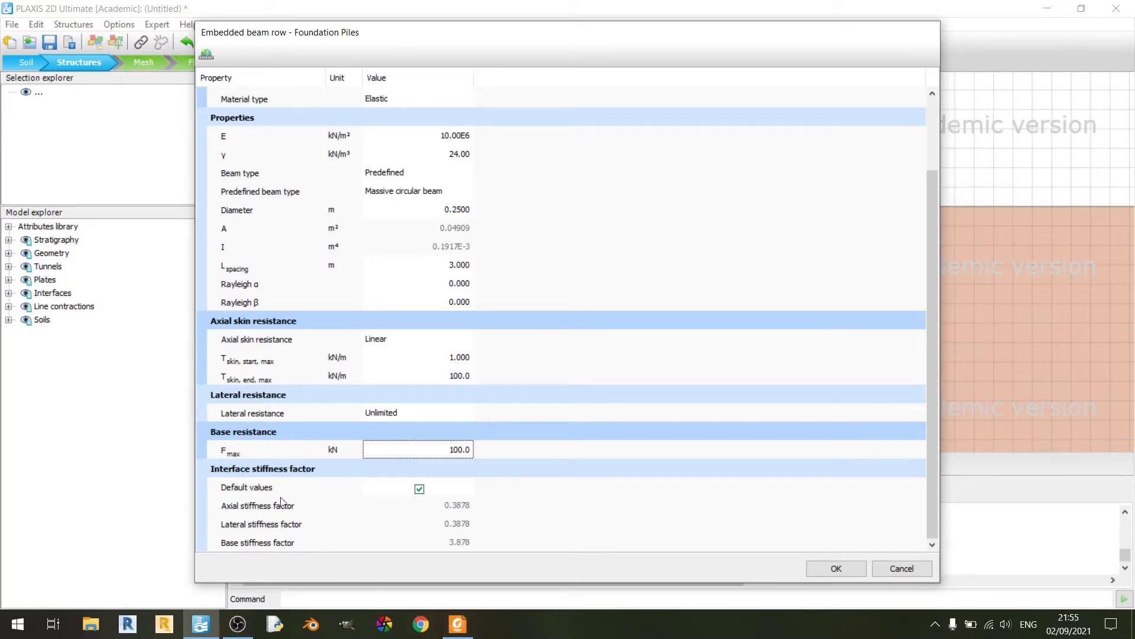
pyautogui.click(458, 623)
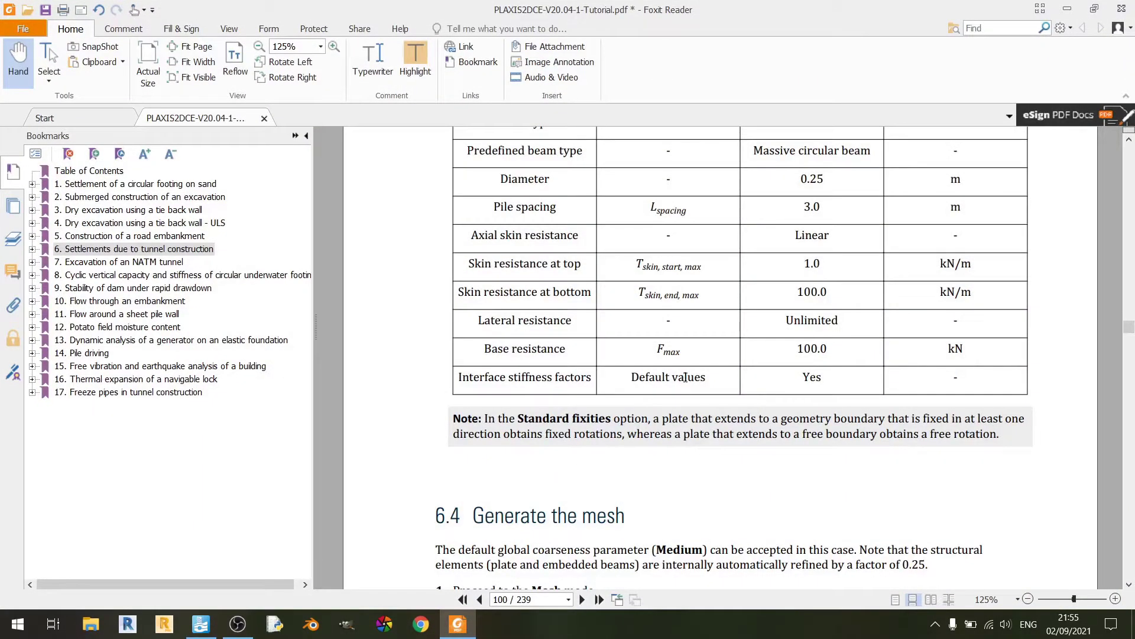
pyautogui.click(467, 628)
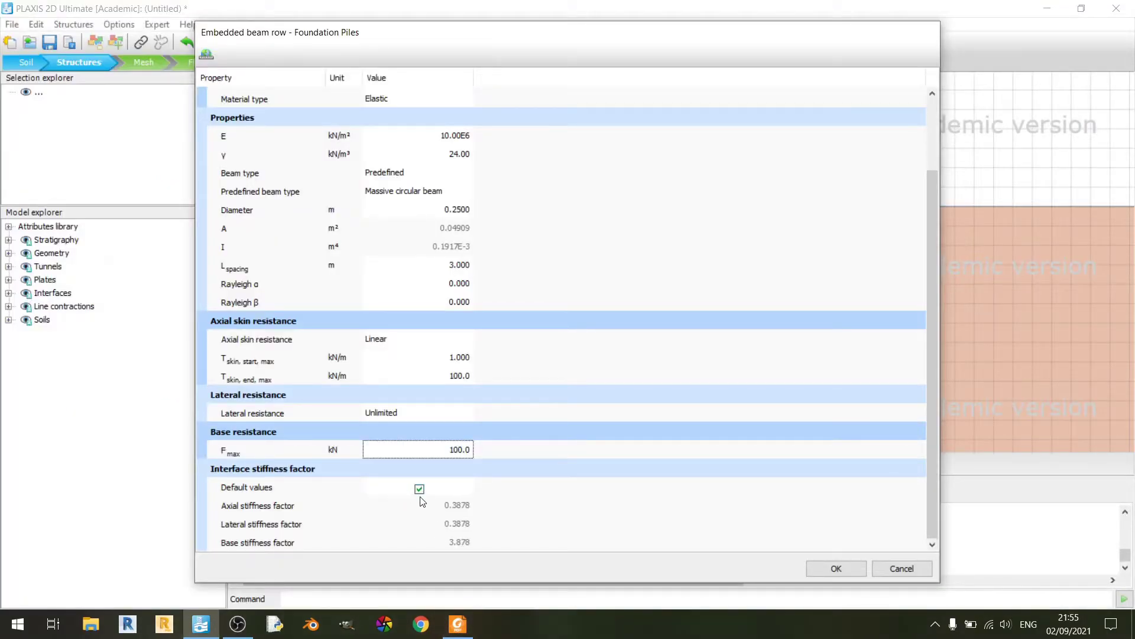
pyautogui.click(819, 571)
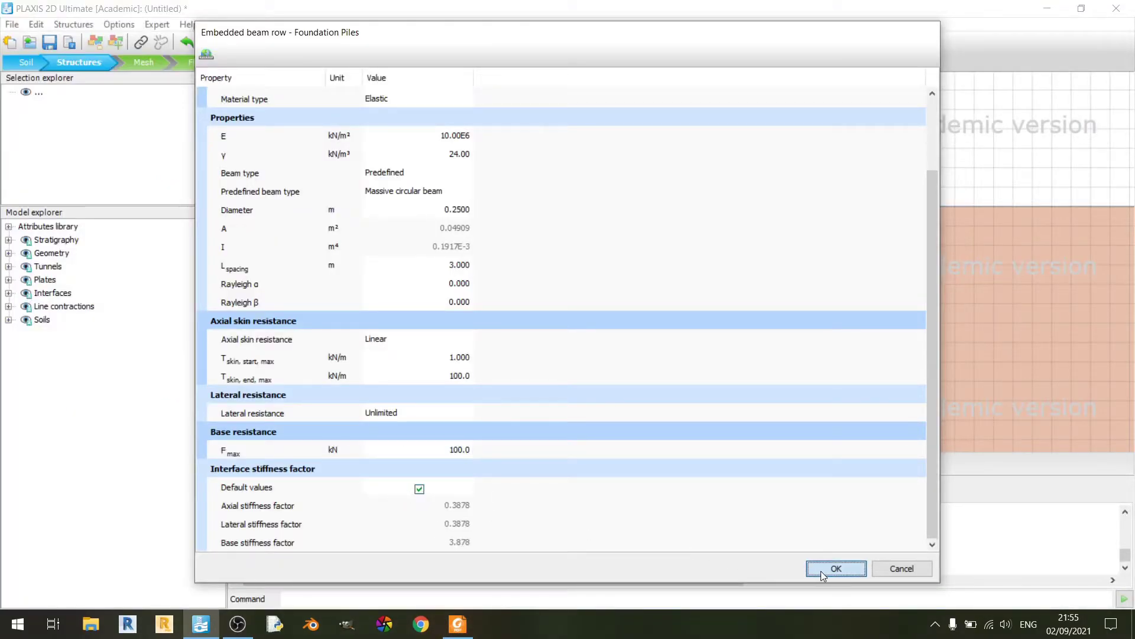
pyautogui.click(863, 492)
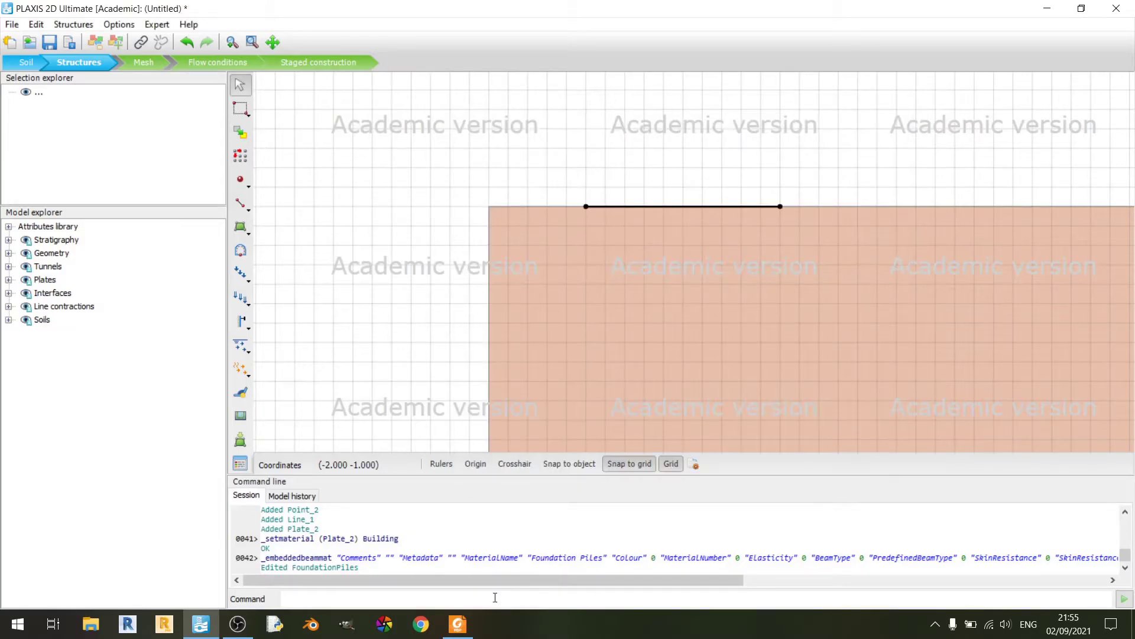
# Step: Look up the start and end coordinates of the two foundation piles in section 6.3.2 of the tutorial PDF in Foxit Reader
pyautogui.click(459, 624)
pyautogui.scroll(10, 677, 447)
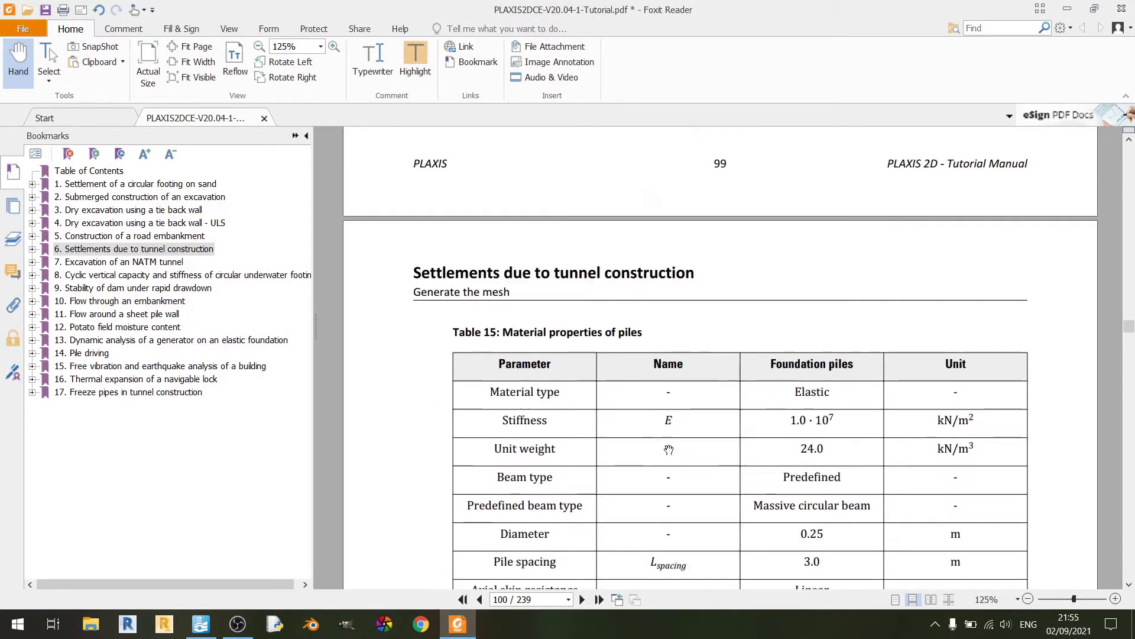
pyautogui.scroll(2, 678, 446)
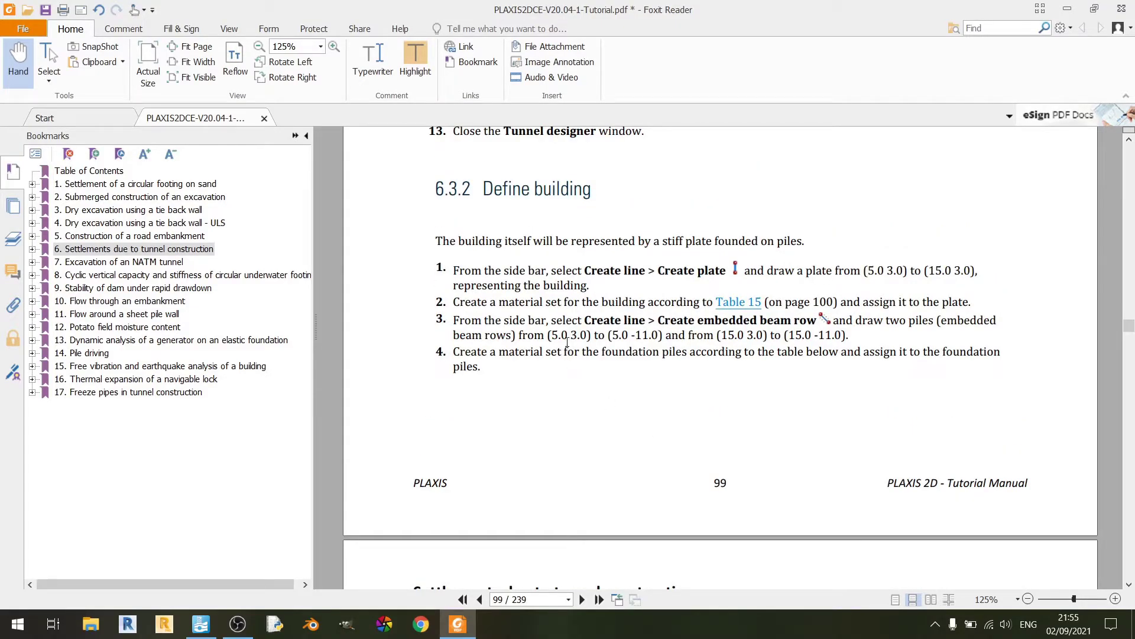
pyautogui.moveTo(553, 337); pyautogui.dragTo(661, 335)
pyautogui.click(615, 337)
pyautogui.click(687, 408)
pyautogui.moveTo(724, 335); pyautogui.dragTo(843, 353)
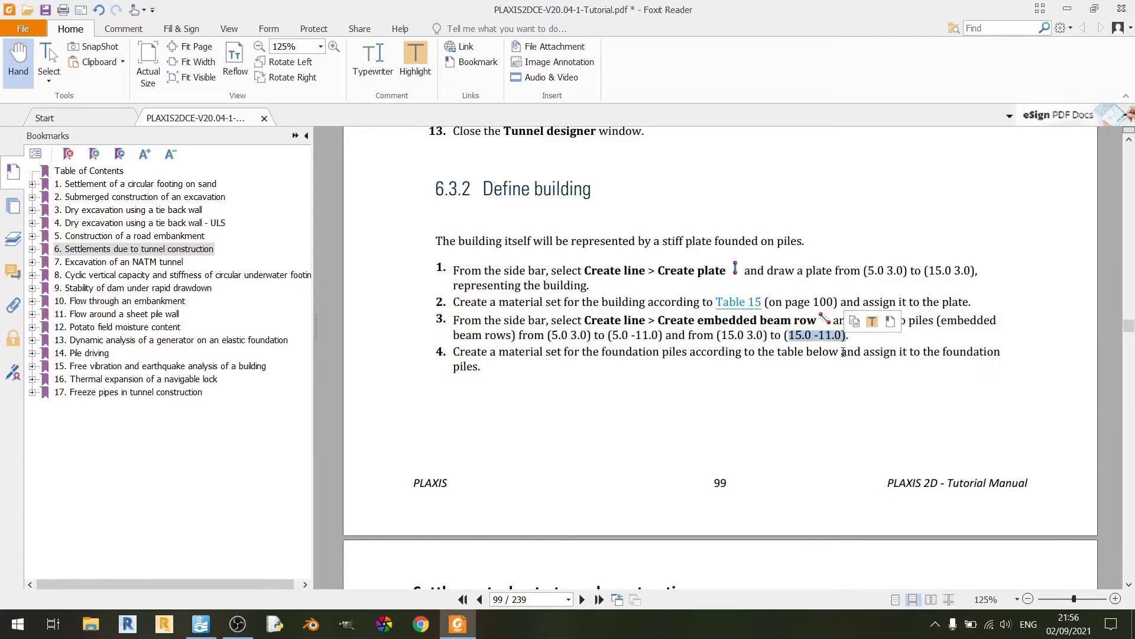
pyautogui.click(830, 381)
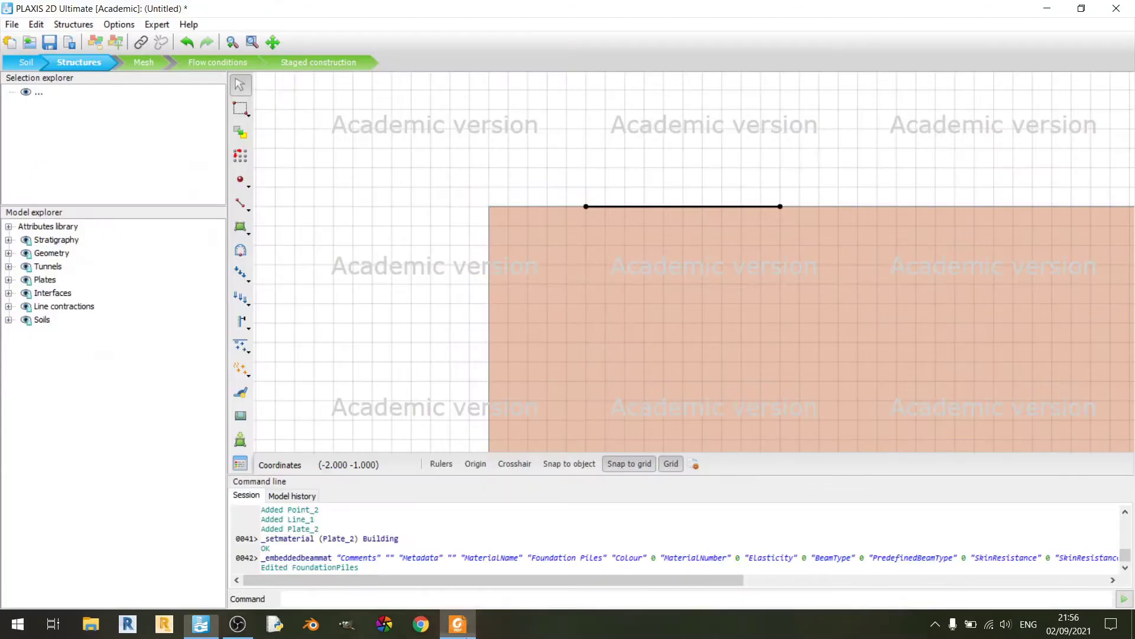
# Step: In PLAXIS 2D, draw the first pile as an embedded beam row from (5, 3) to (5, -11), and recheck the coordinates in the tutorial PDF
pyautogui.click(201, 624)
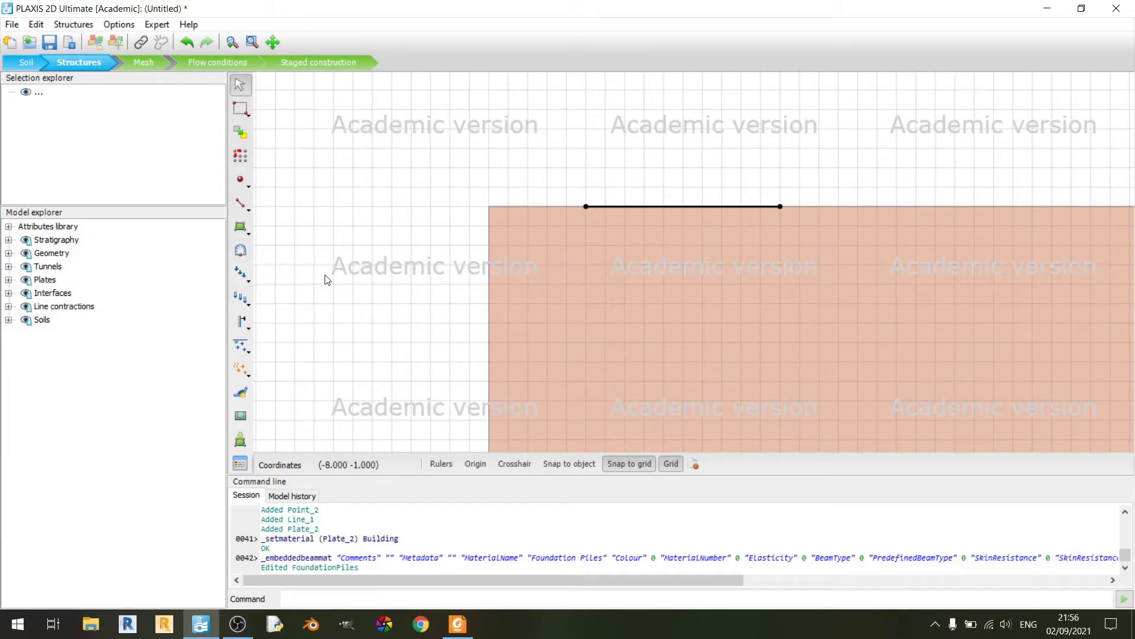
pyautogui.click(243, 323)
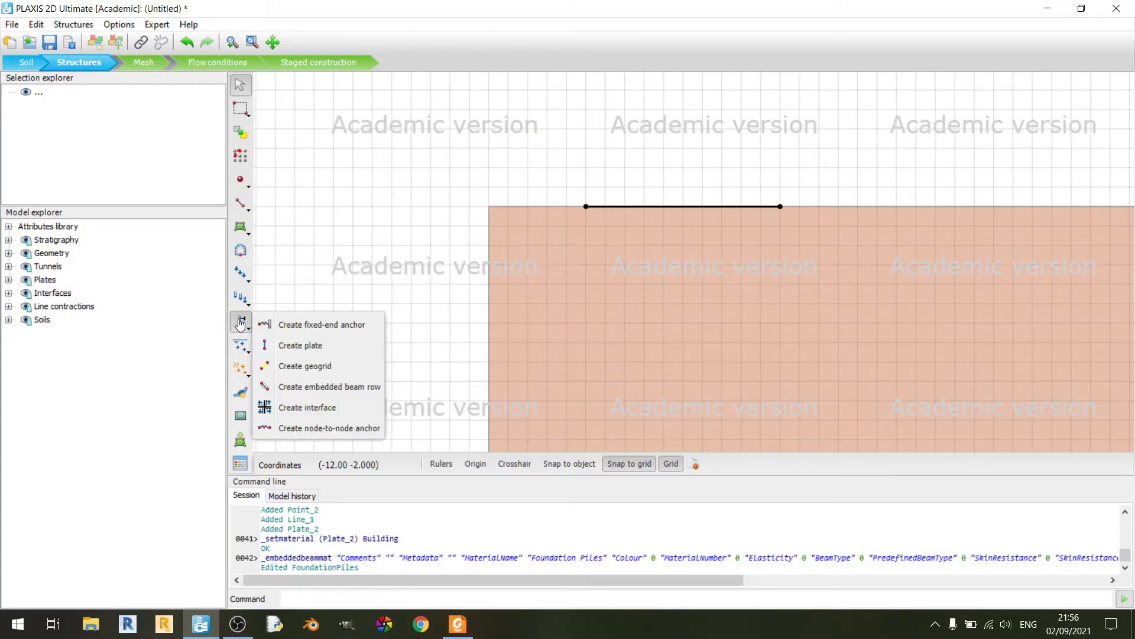
pyautogui.click(354, 388)
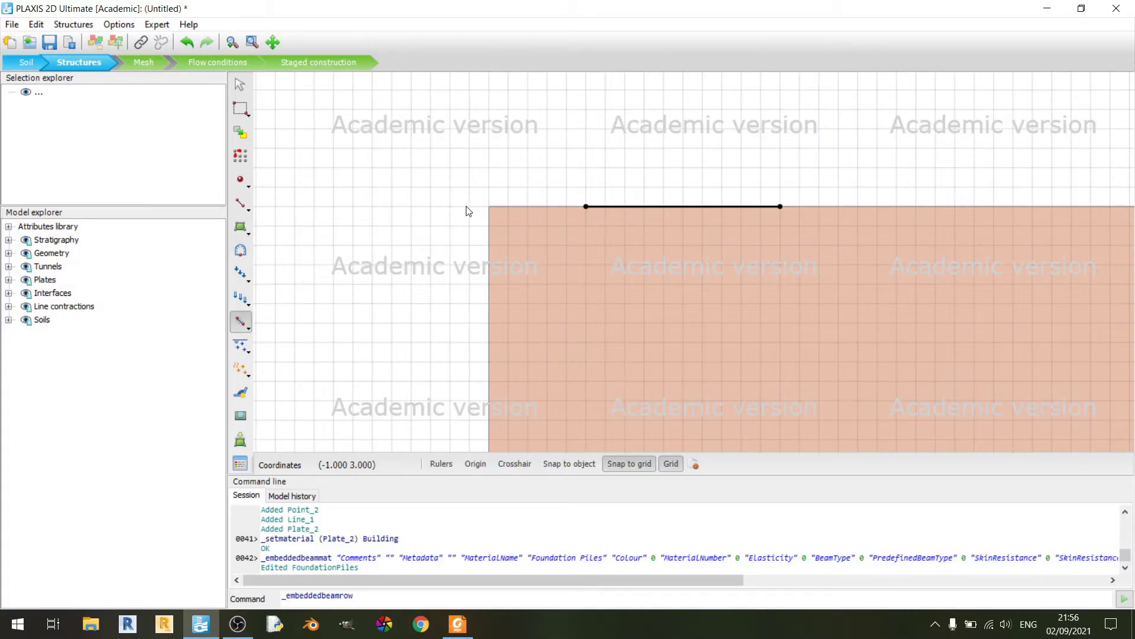
pyautogui.click(240, 321)
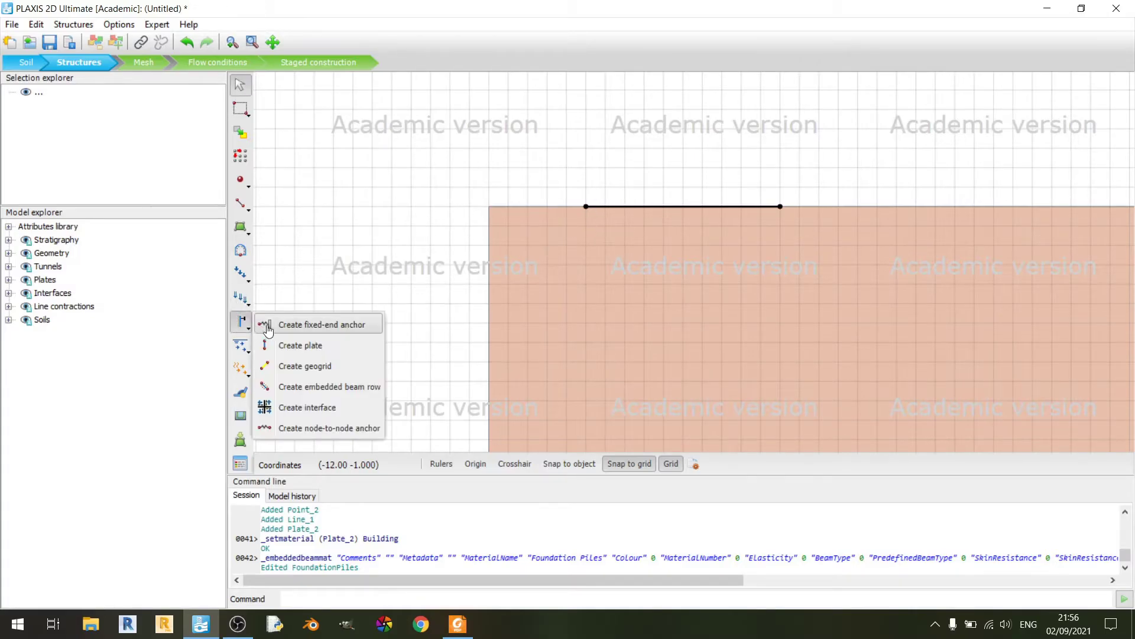
pyautogui.click(337, 387)
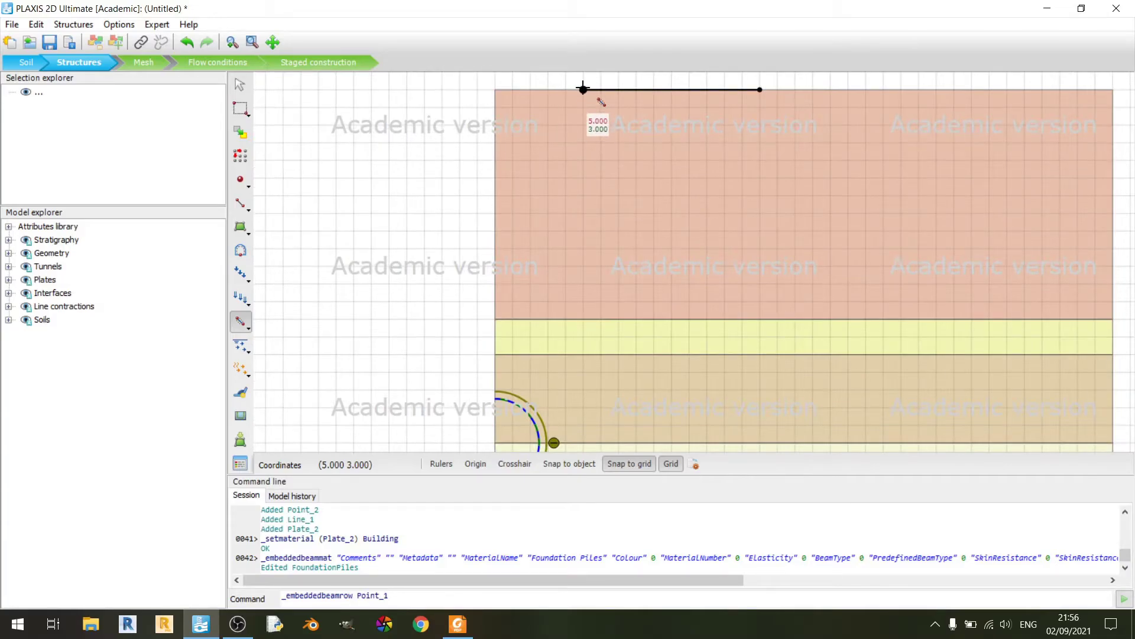
pyautogui.click(588, 335)
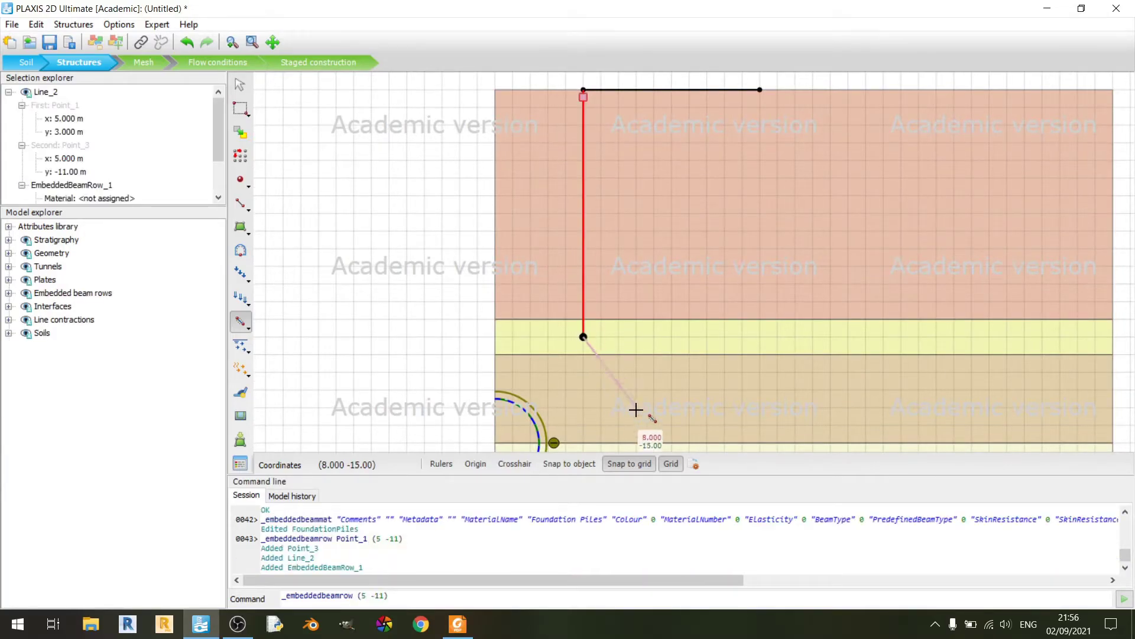
pyautogui.click(458, 624)
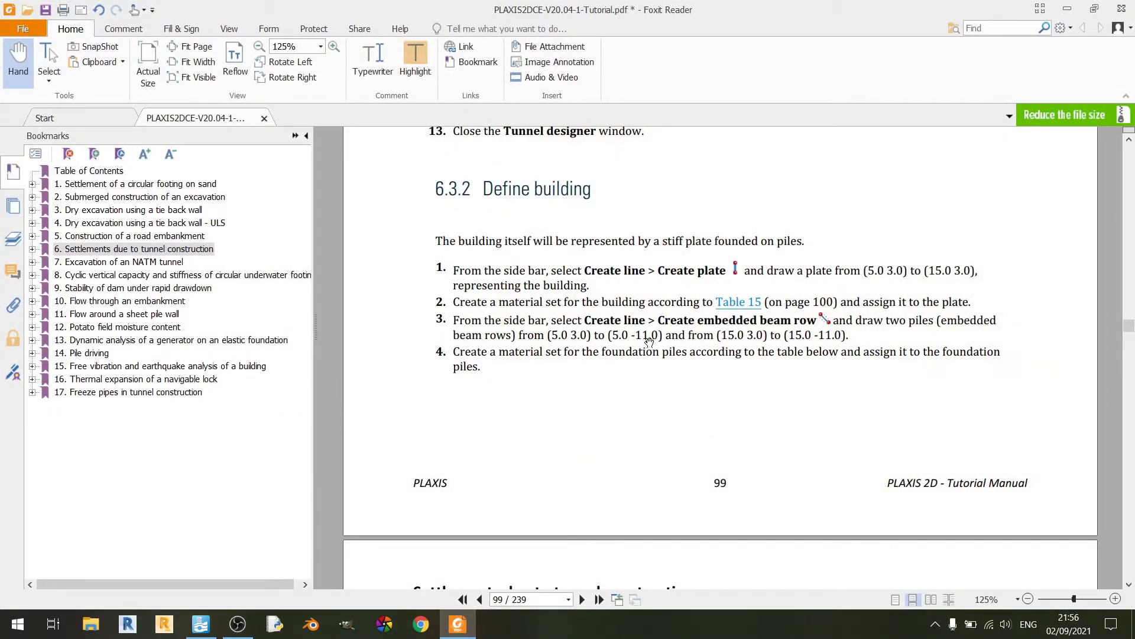
pyautogui.click(457, 624)
pyautogui.rightClick(748, 352)
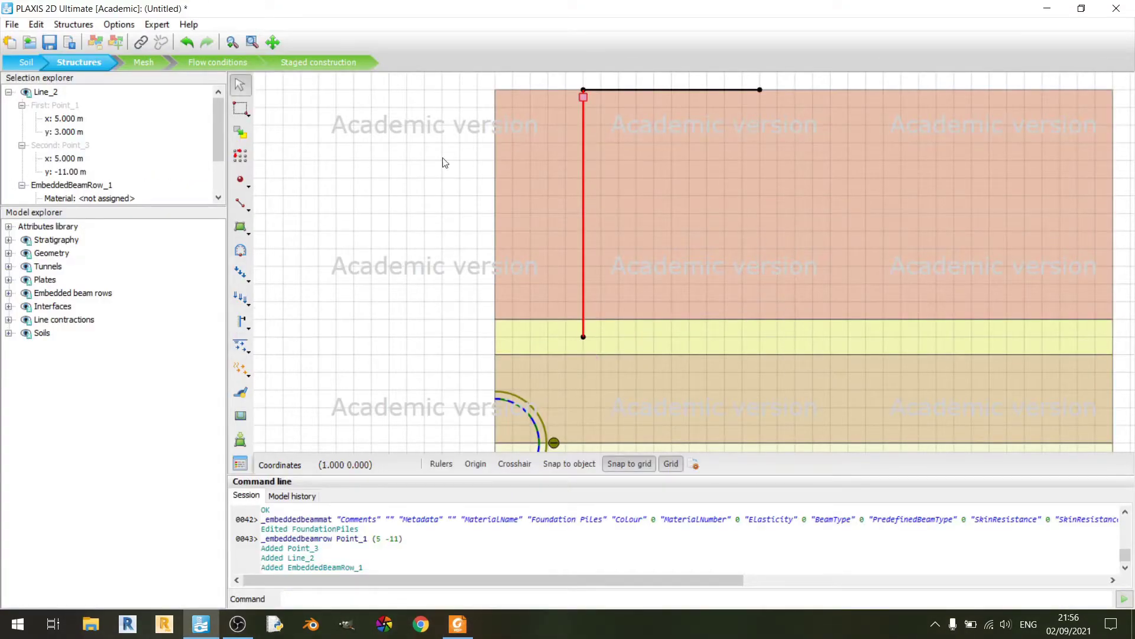
# Step: Draw the second pile as an embedded beam row from the plate's other end at (15, 3) down to (15, -11)
pyautogui.click(241, 322)
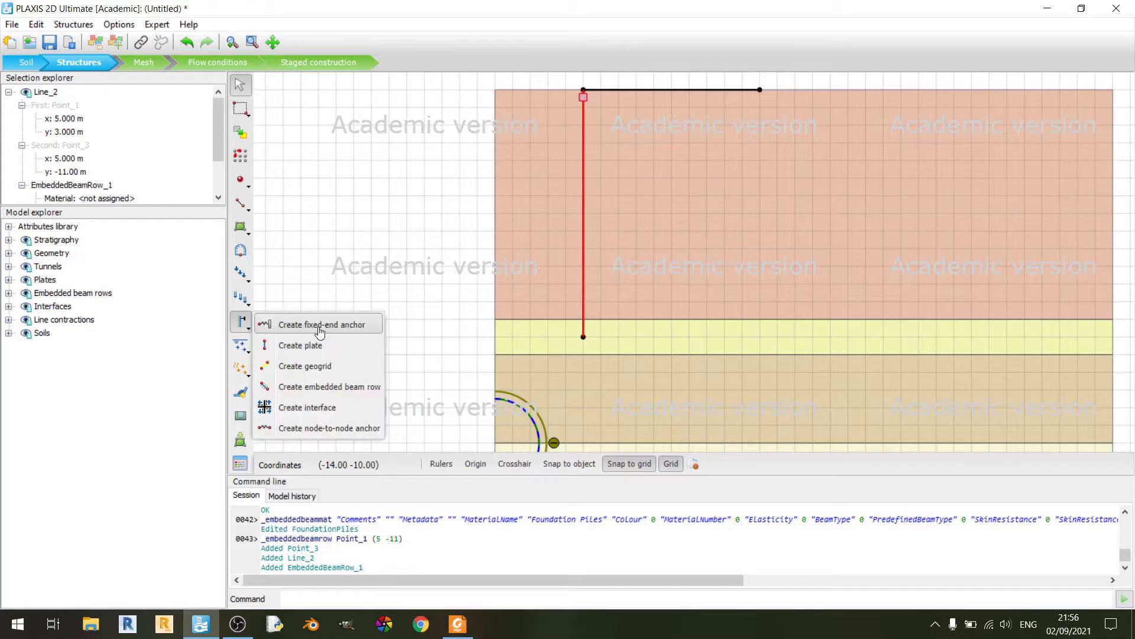
pyautogui.click(345, 387)
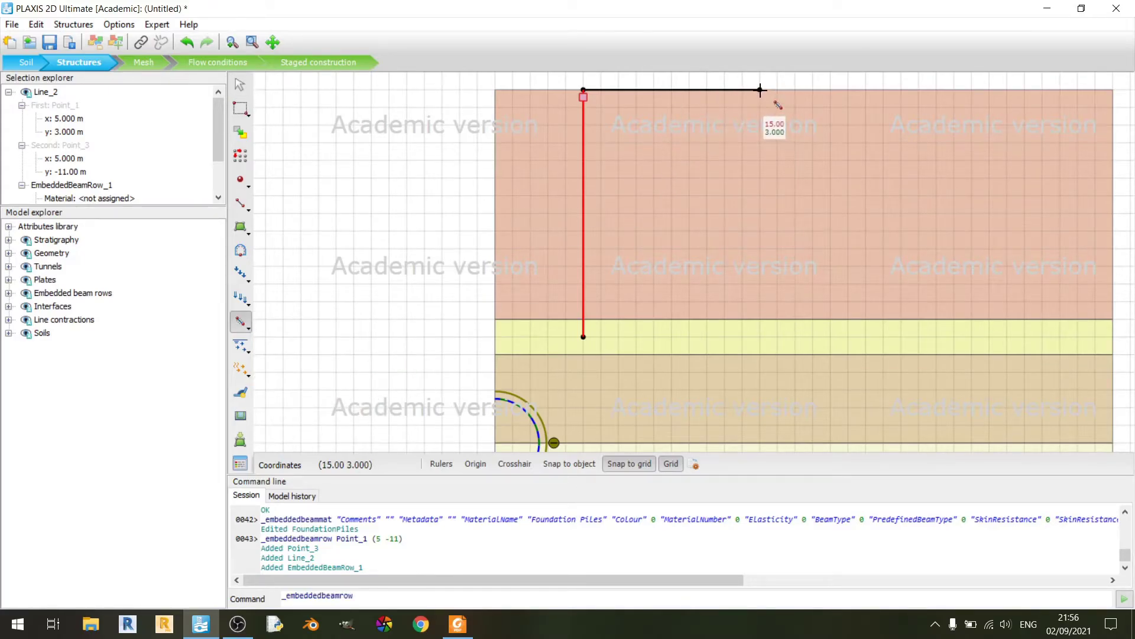
pyautogui.click(760, 90)
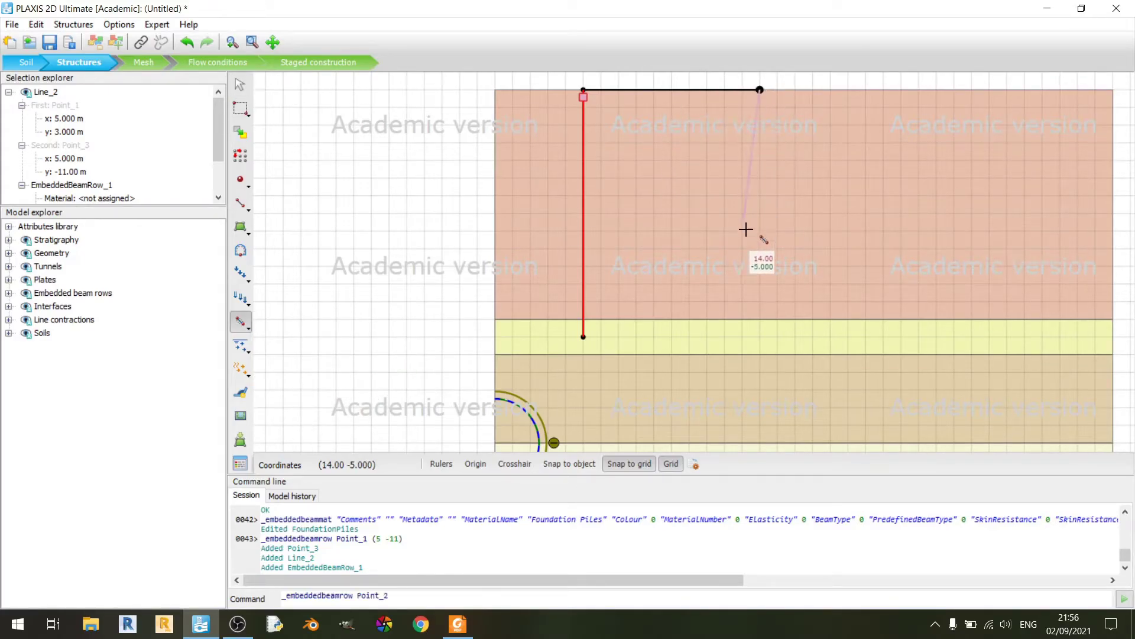
pyautogui.click(761, 337)
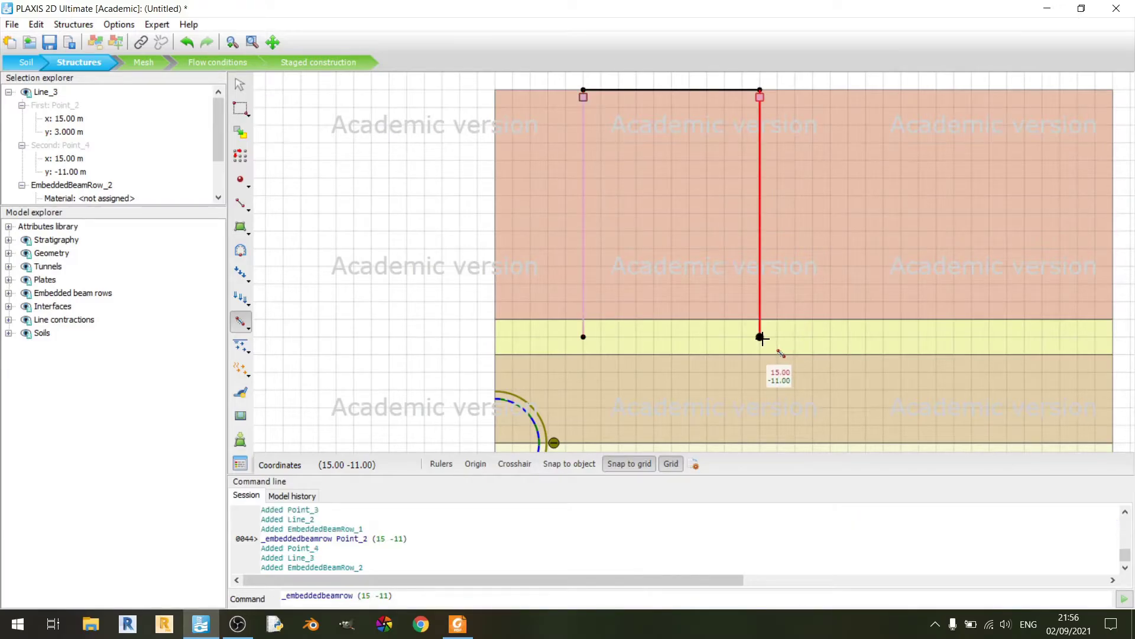
pyautogui.press('Escape')
pyautogui.press('Escape')
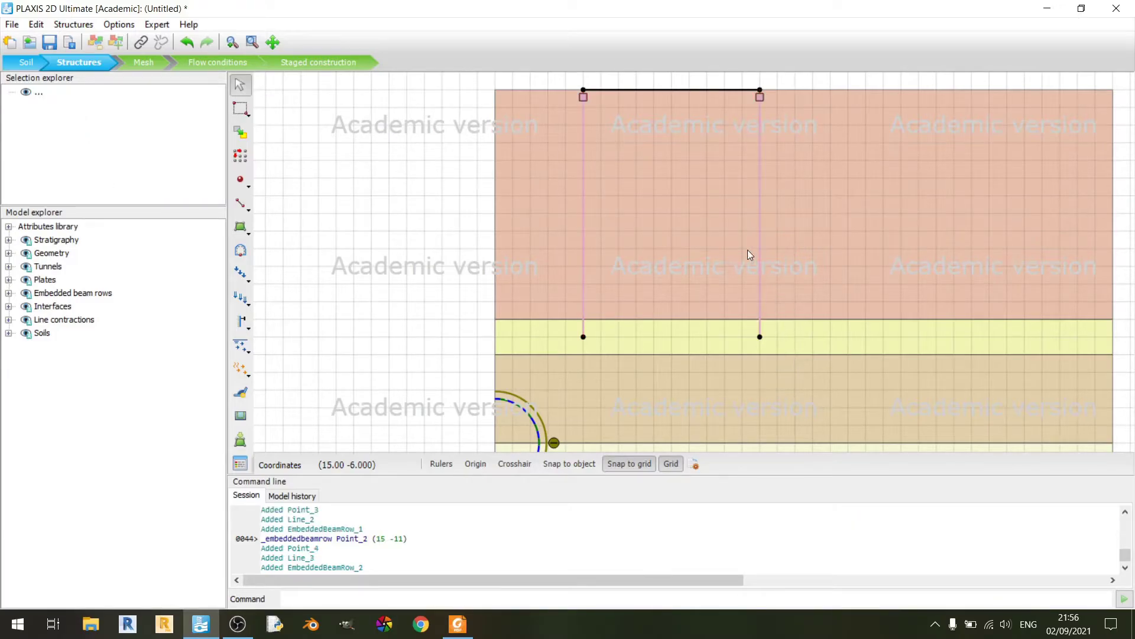
# Step: Assign the Foundation Piles material to both embedded beam rows under the building plate
pyautogui.rightClick(585, 107)
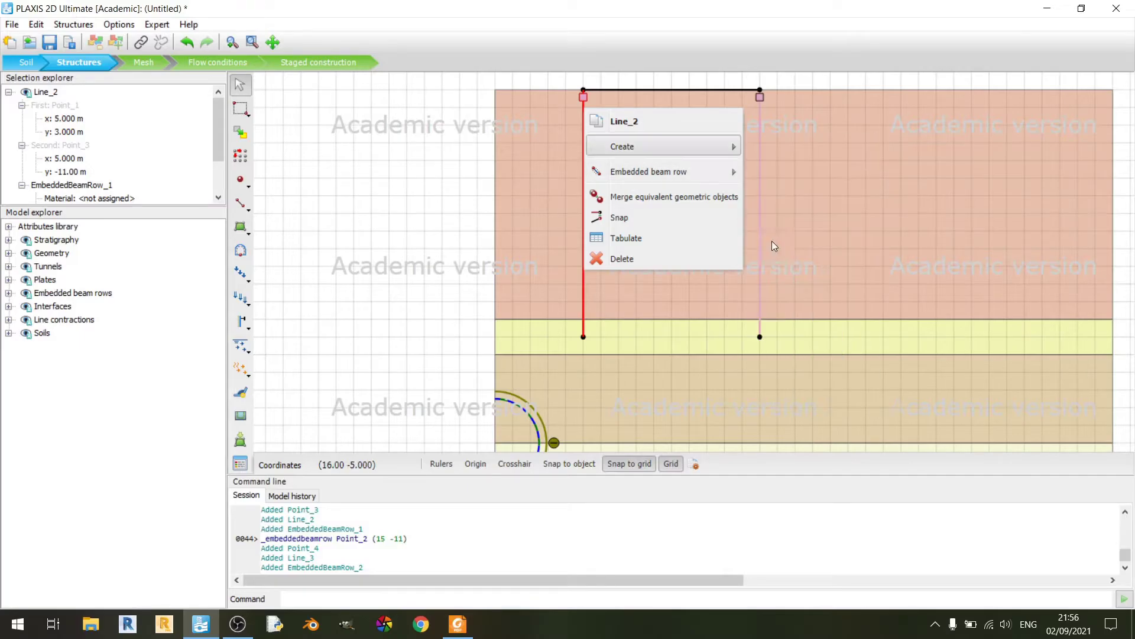
pyautogui.moveTo(792, 199)
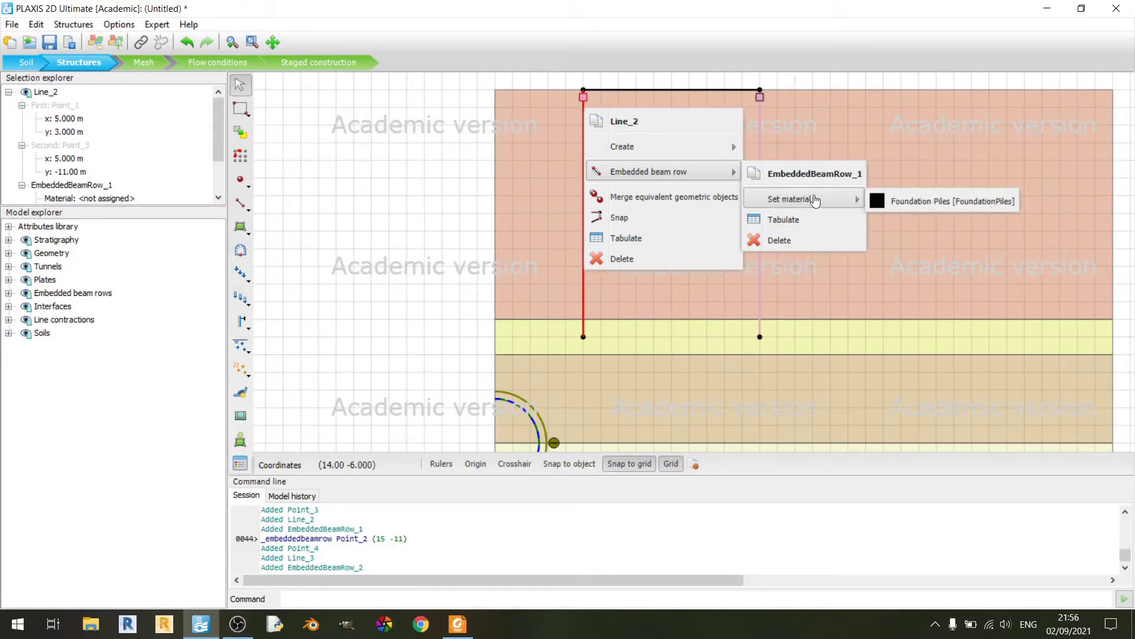
pyautogui.click(937, 197)
pyautogui.rightClick(761, 124)
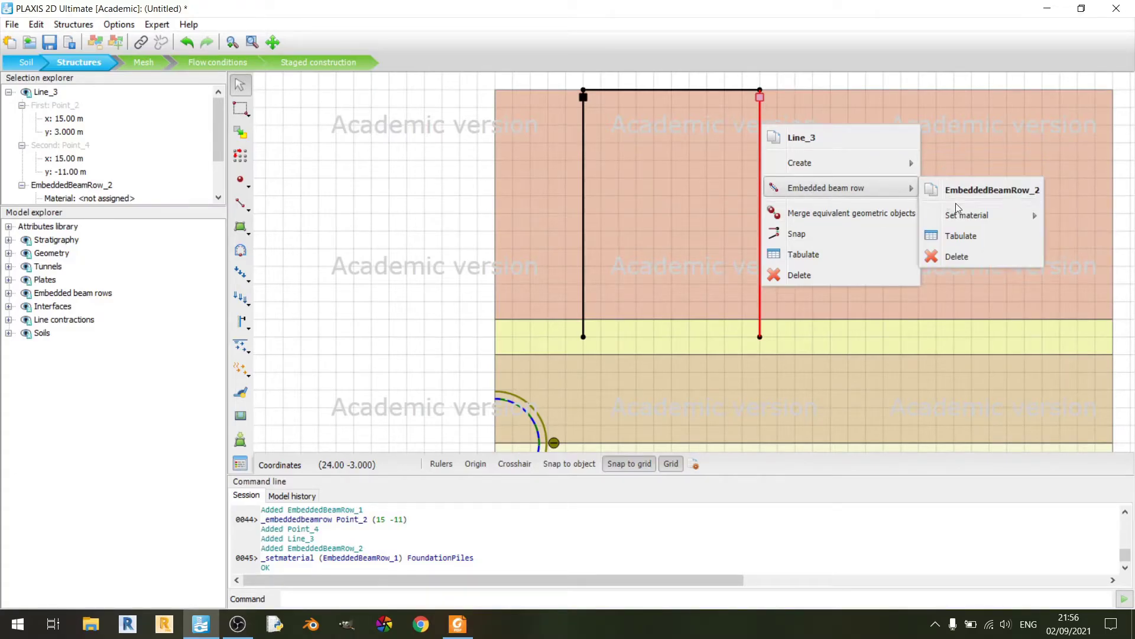
pyautogui.moveTo(985, 218)
pyautogui.click(896, 216)
pyautogui.click(473, 242)
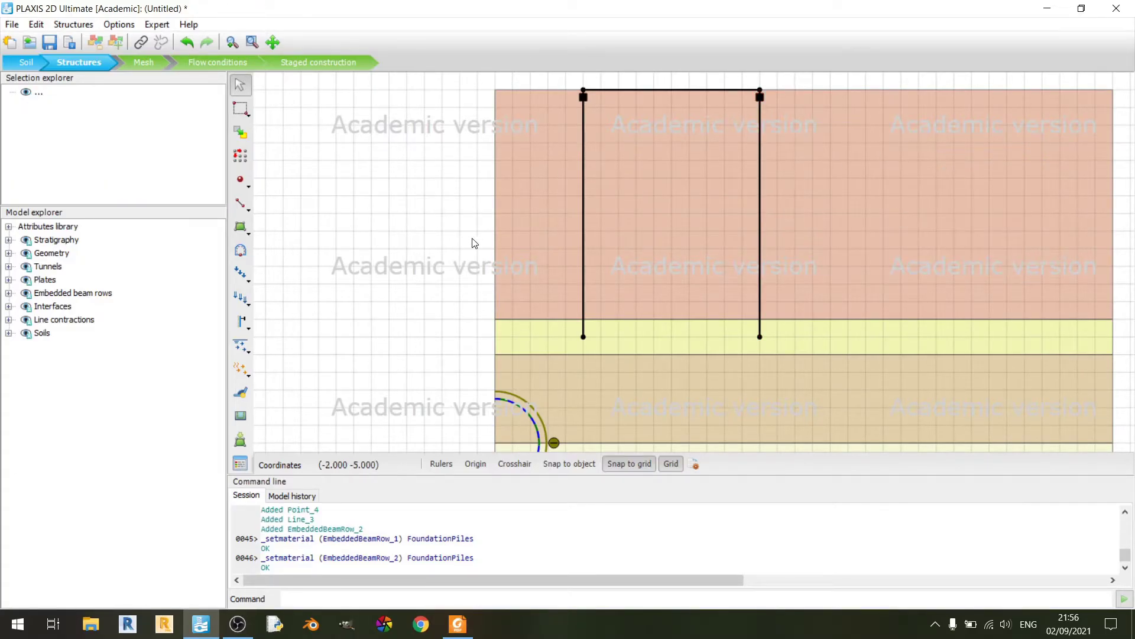
# Step: Proceed to Mesh mode and generate the mesh with enhanced refinements and the Medium element distribution
pyautogui.scroll(-3, 490, 240)
pyautogui.moveTo(524, 222); pyautogui.dragTo(557, 169)
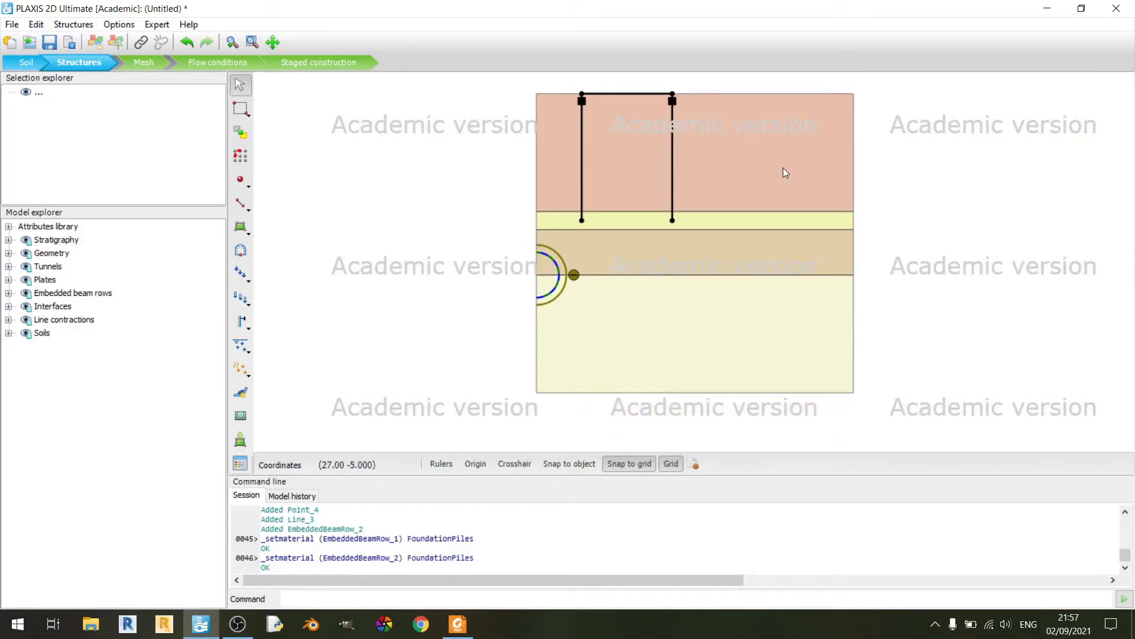
pyautogui.click(130, 59)
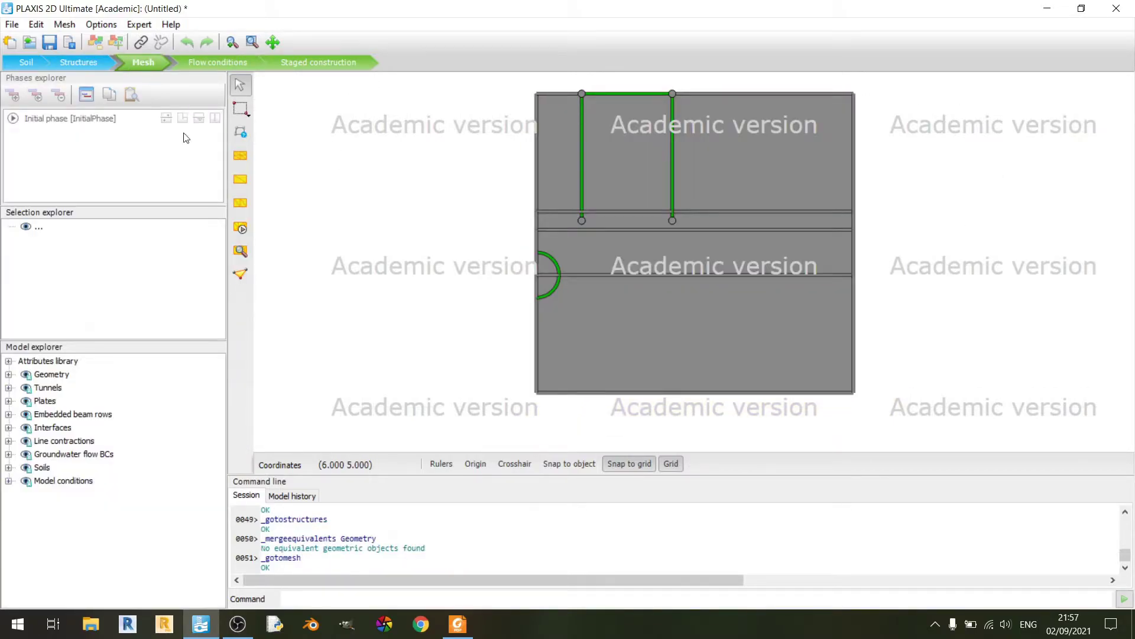
pyautogui.click(242, 230)
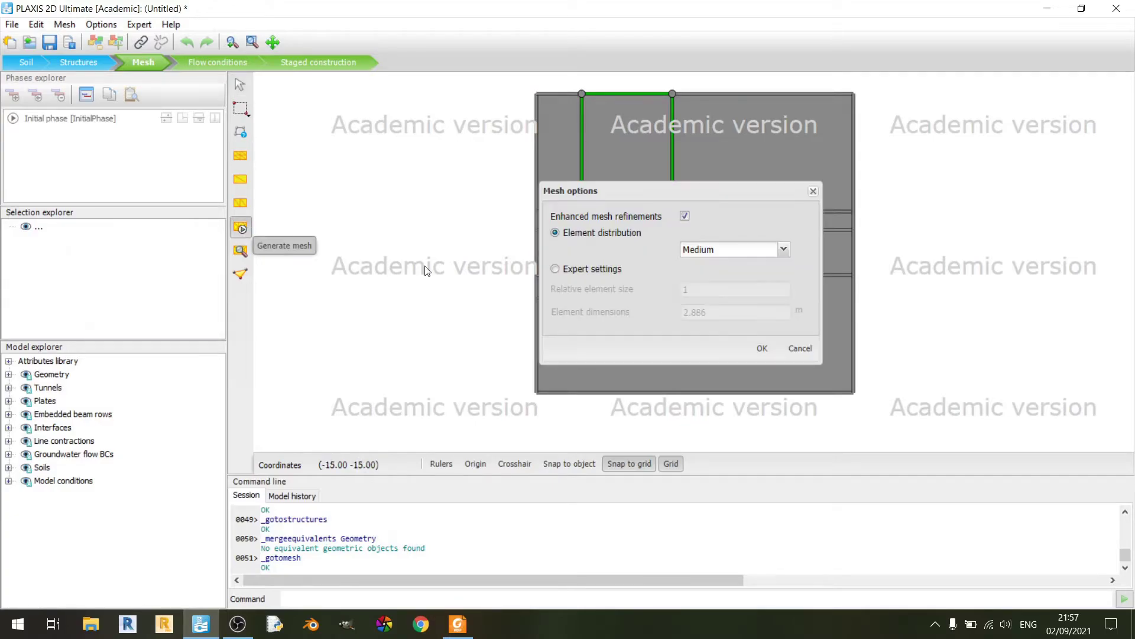
pyautogui.click(762, 349)
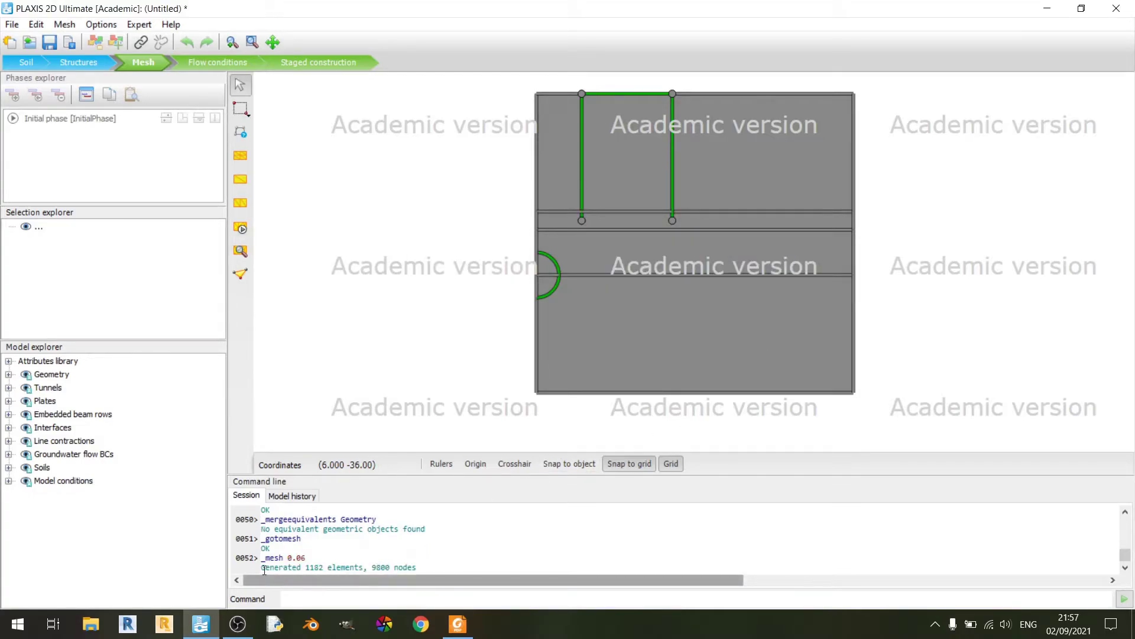
# Step: View the generated mesh, compare it with the mesh figure in the tutorial PDF, and close the PLAXIS Output program
pyautogui.moveTo(261, 557); pyautogui.dragTo(394, 562)
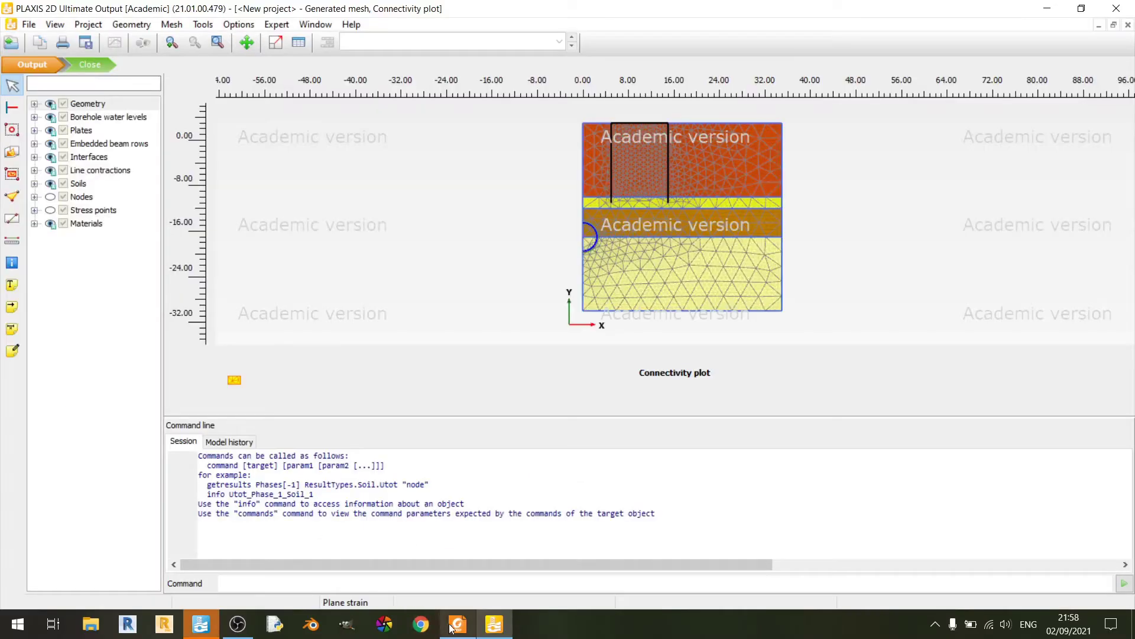
pyautogui.click(457, 624)
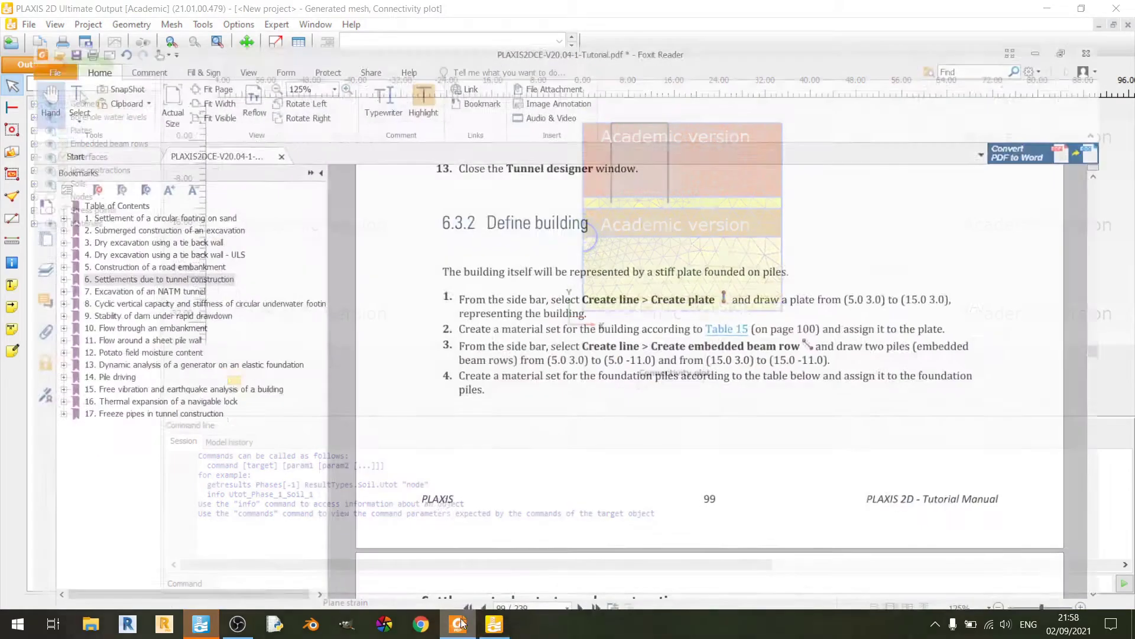
pyautogui.scroll(-15, 617, 358)
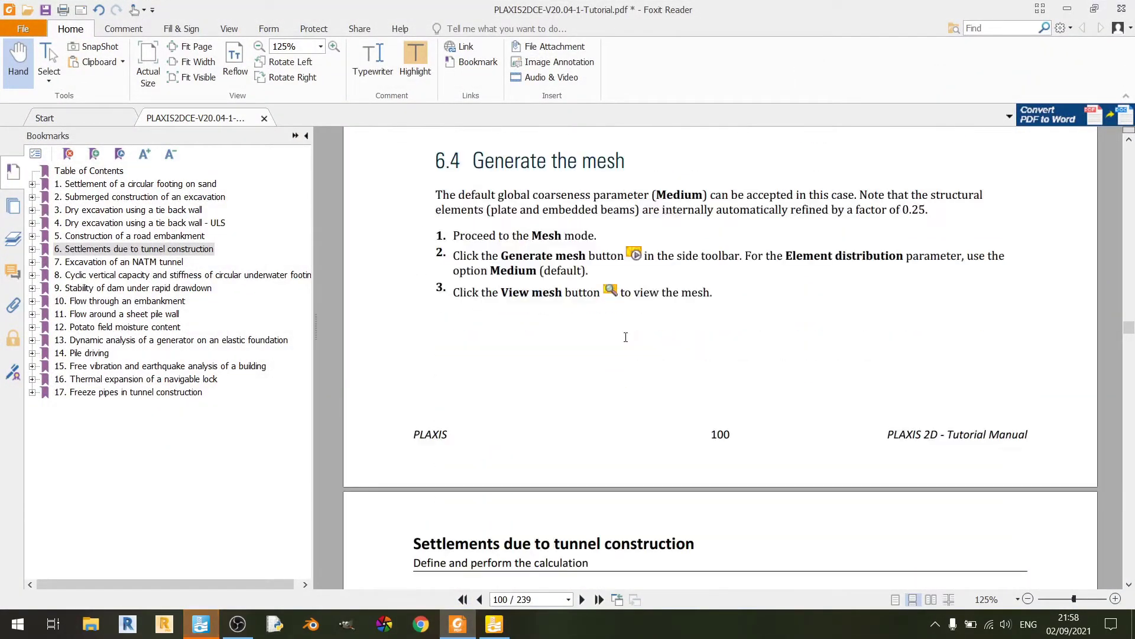
pyautogui.scroll(-5, 625, 337)
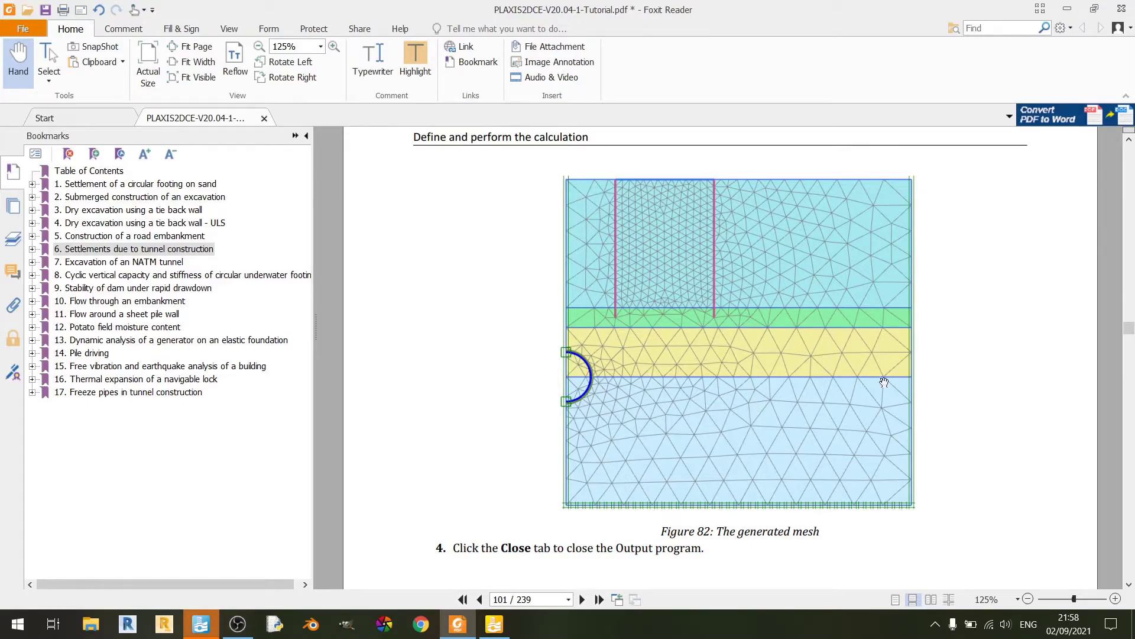
pyautogui.scroll(-1, 839, 465)
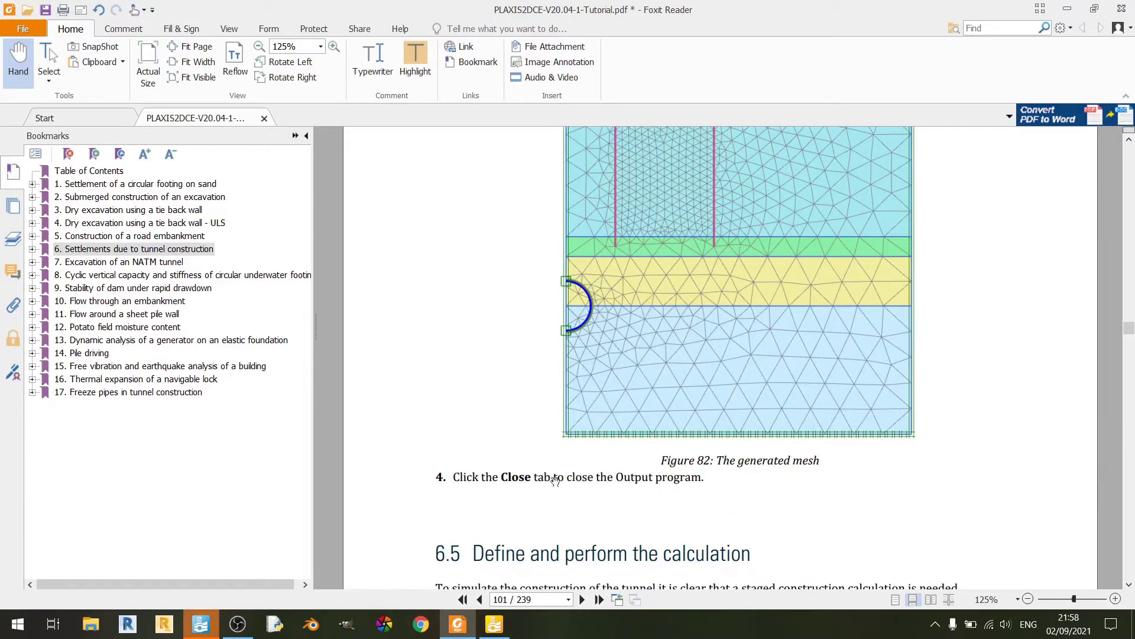
pyautogui.click(494, 624)
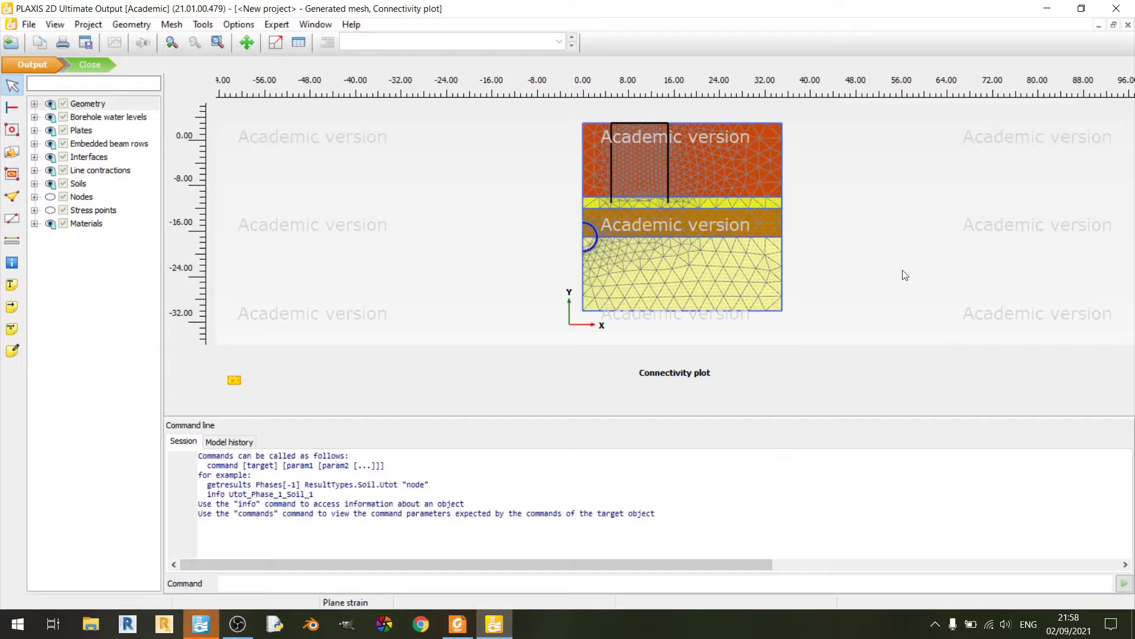
pyautogui.click(1122, 10)
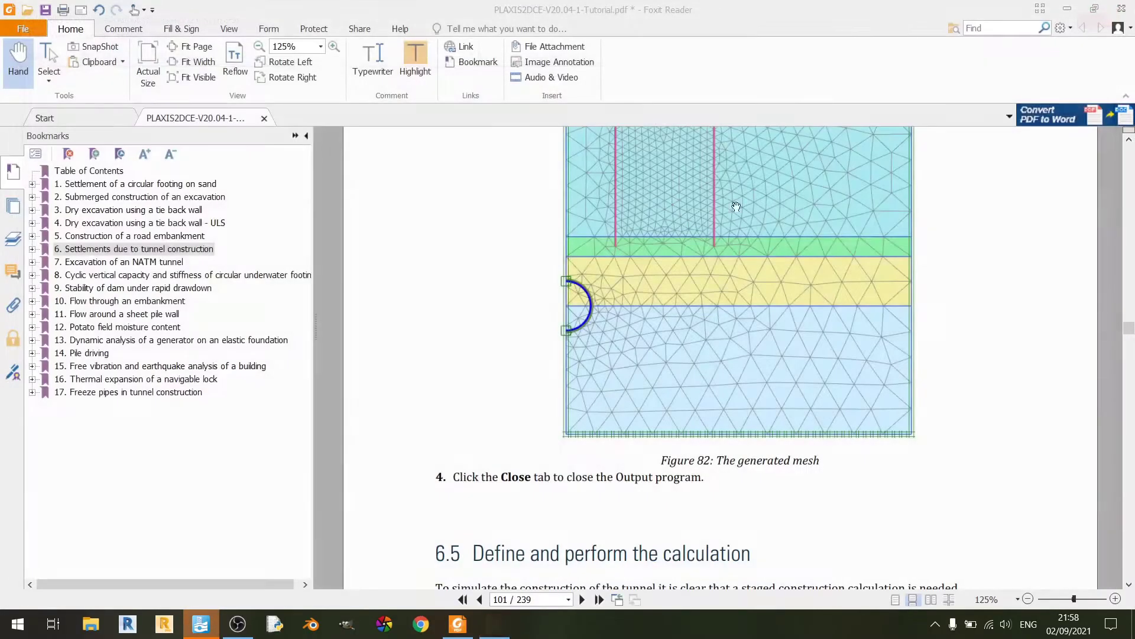
# Step: Proceed to Staged construction mode in PLAXIS 2D and read the initial phase requirements in section 6.5.1 of the tutorial PDF
pyautogui.click(201, 624)
pyautogui.click(328, 63)
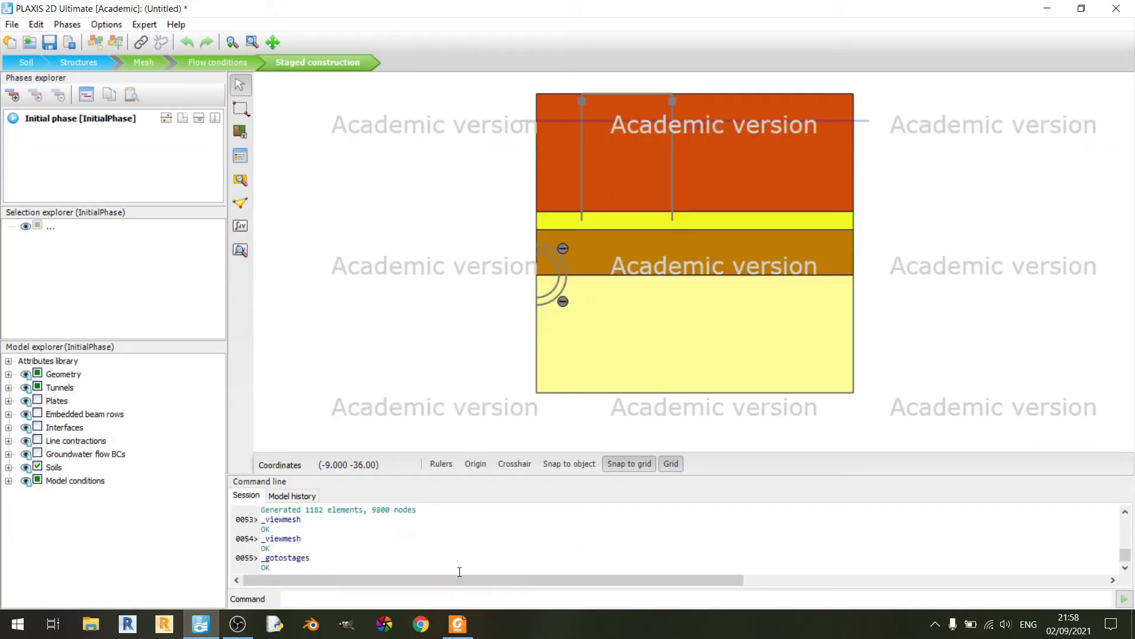
pyautogui.click(457, 623)
pyautogui.scroll(-3, 684, 398)
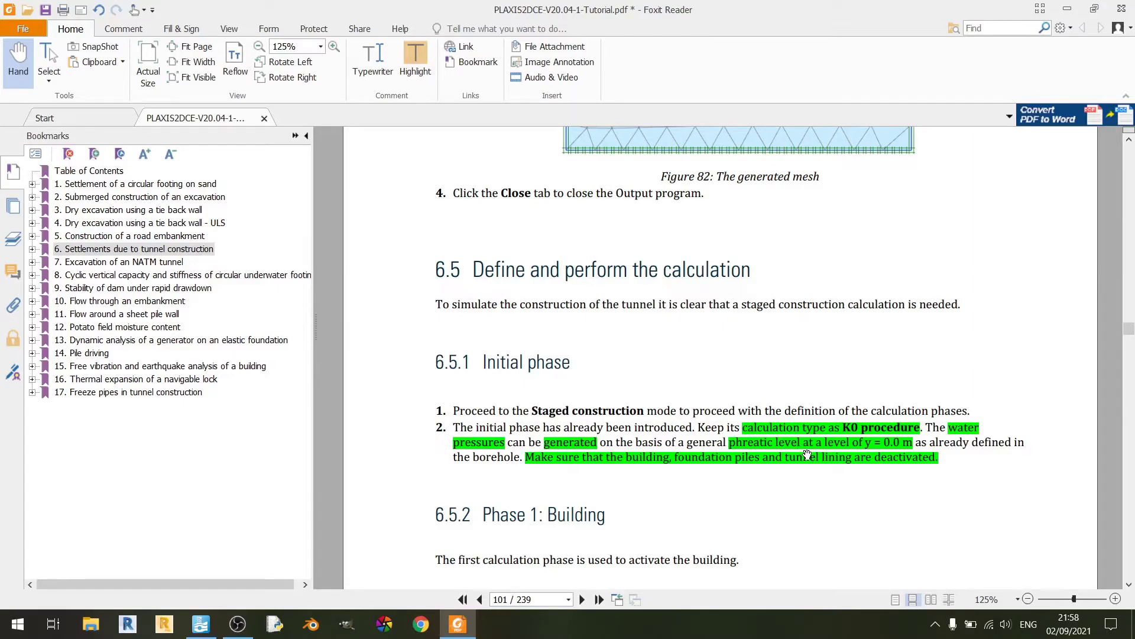
pyautogui.hotkey('alt', 'Tab')
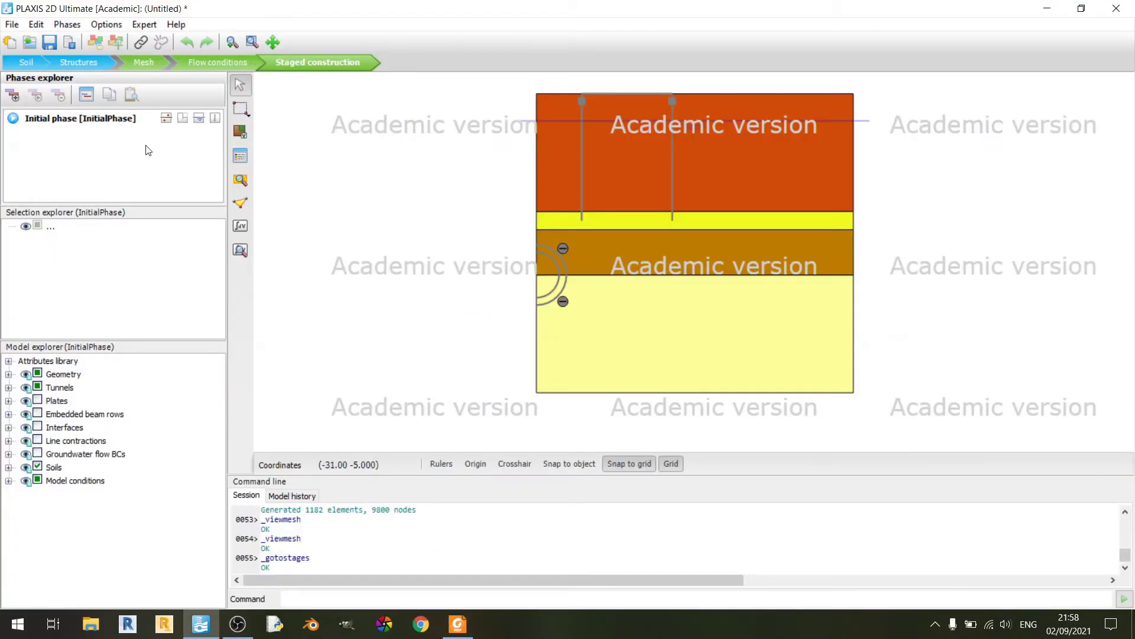
# Step: Open the initial phase's settings and check its calculation type and pore pressure calculation type against K0 procedure and Phreatic
pyautogui.doubleClick(93, 127)
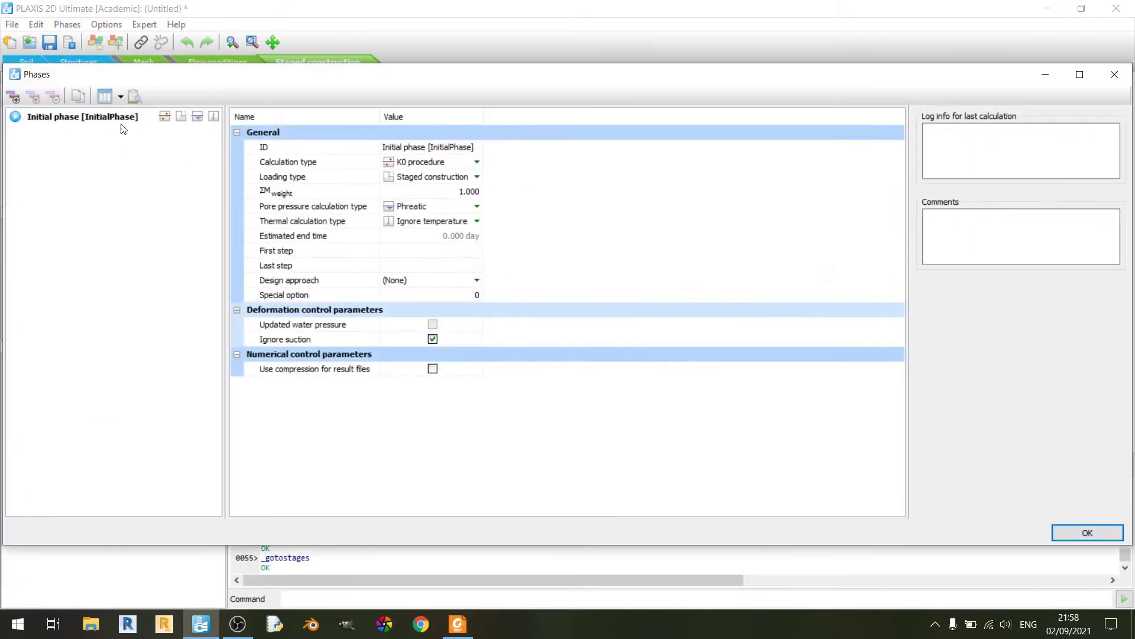
pyautogui.click(428, 162)
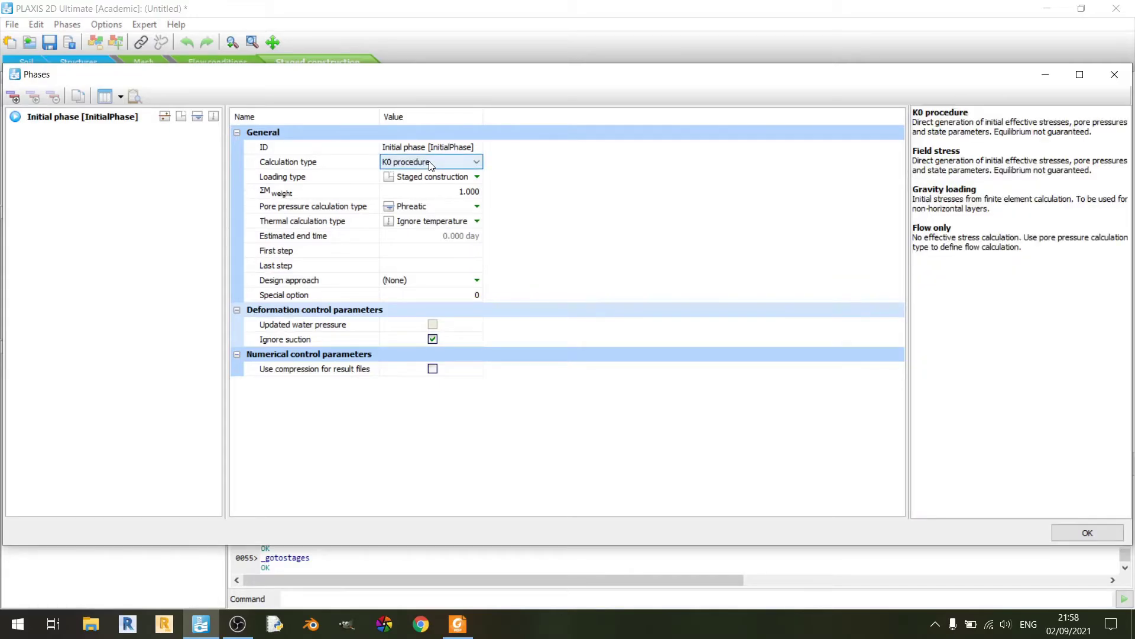
pyautogui.click(420, 207)
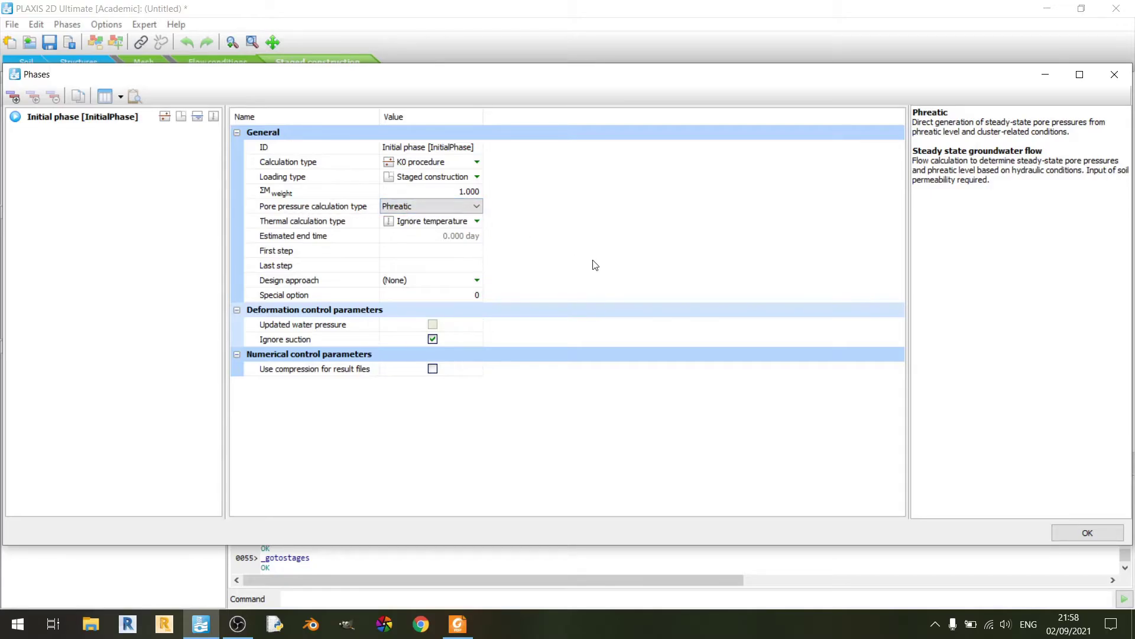
pyautogui.click(1087, 532)
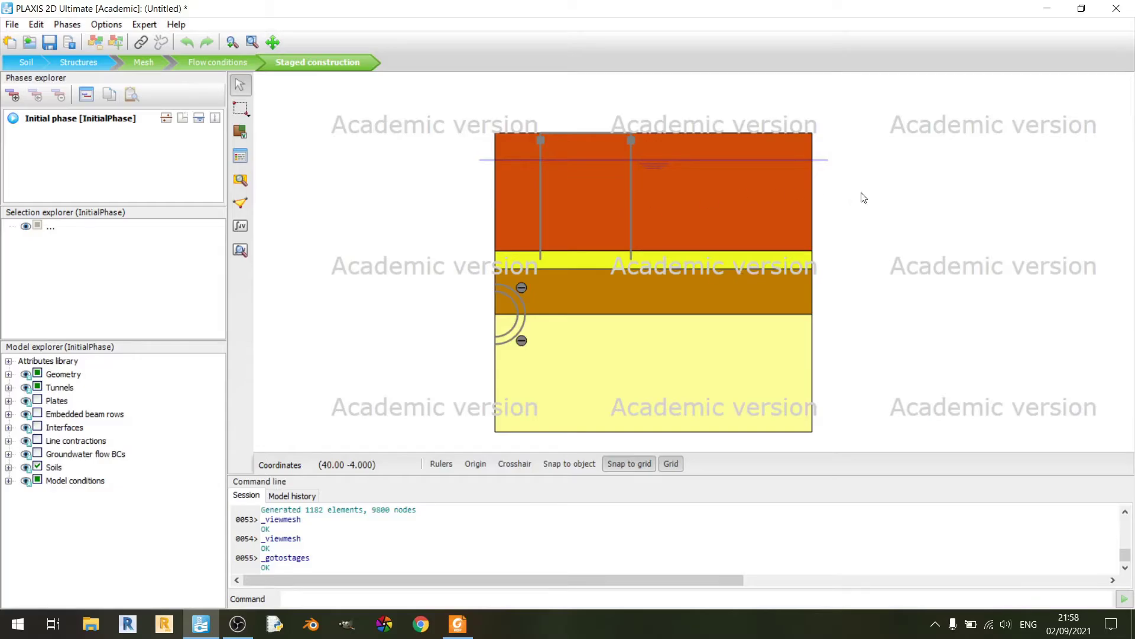
# Step: Following section 6.5.2 of the tutorial PDF, add a phase after the initial phase in PLAXIS 2D and activate the building plate and both foundation piles
pyautogui.click(457, 623)
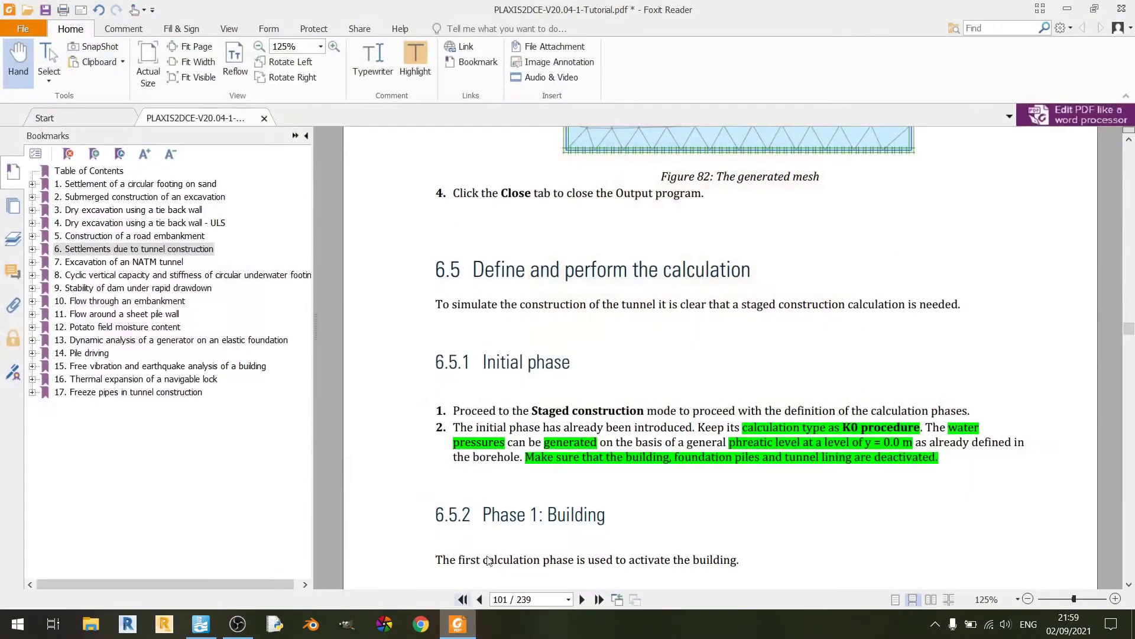
pyautogui.scroll(-3, 575, 416)
pyautogui.scroll(-2, 579, 414)
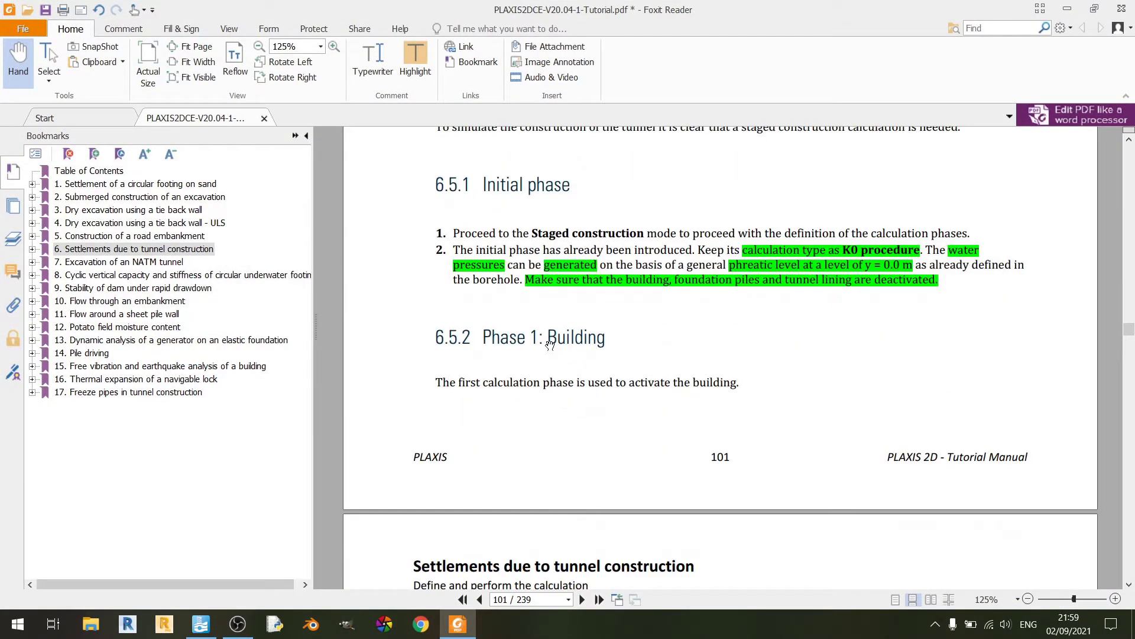
pyautogui.scroll(-6, 551, 342)
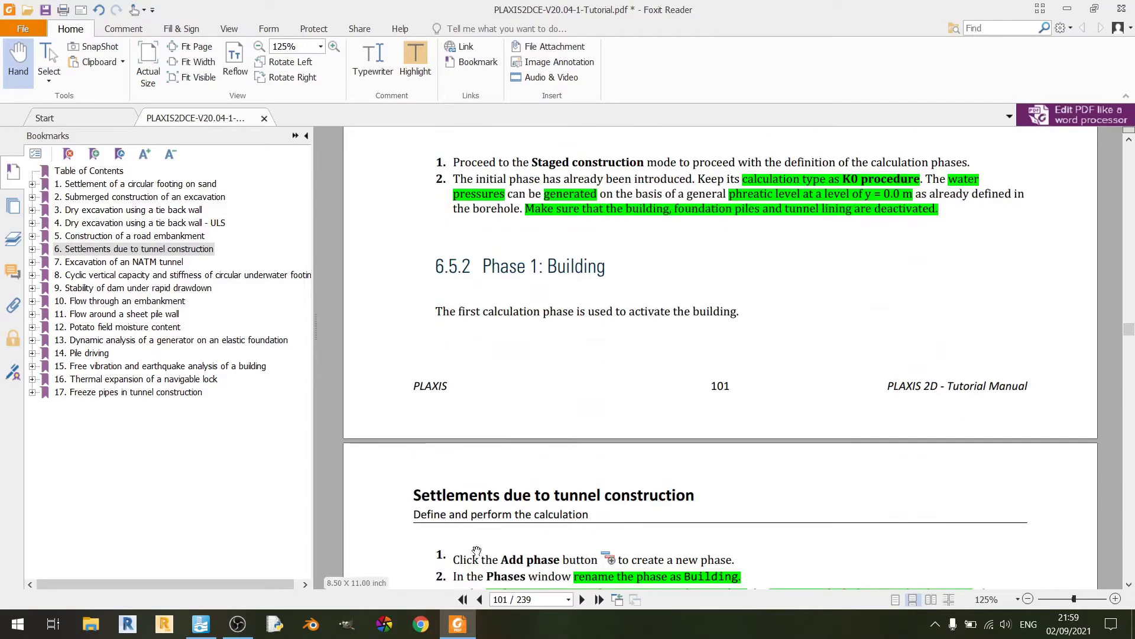
pyautogui.click(451, 615)
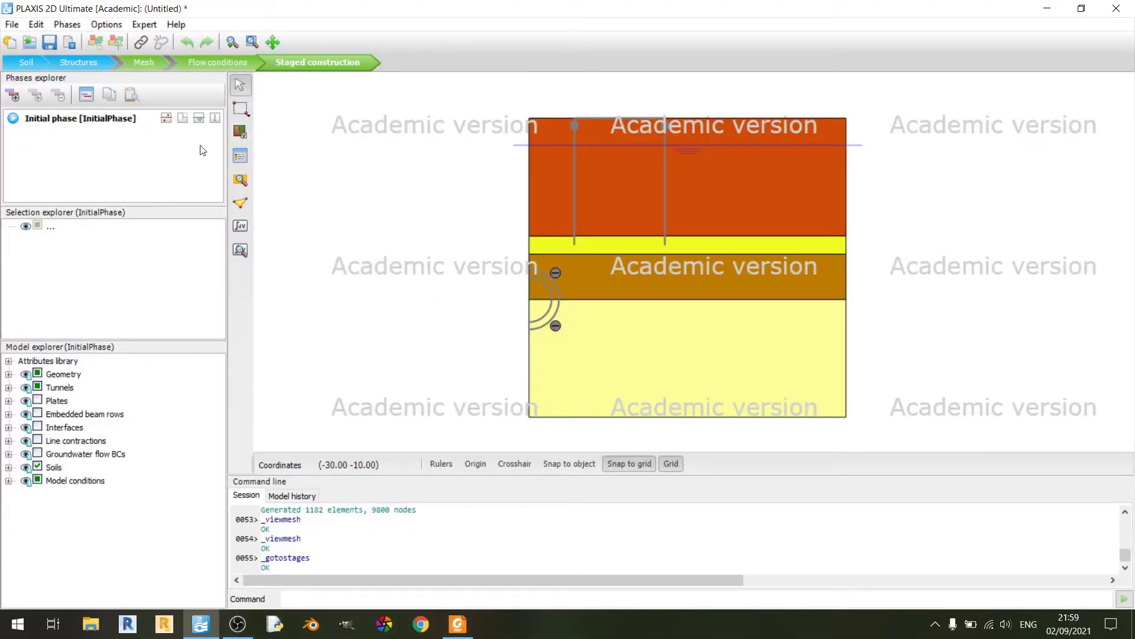
pyautogui.click(12, 98)
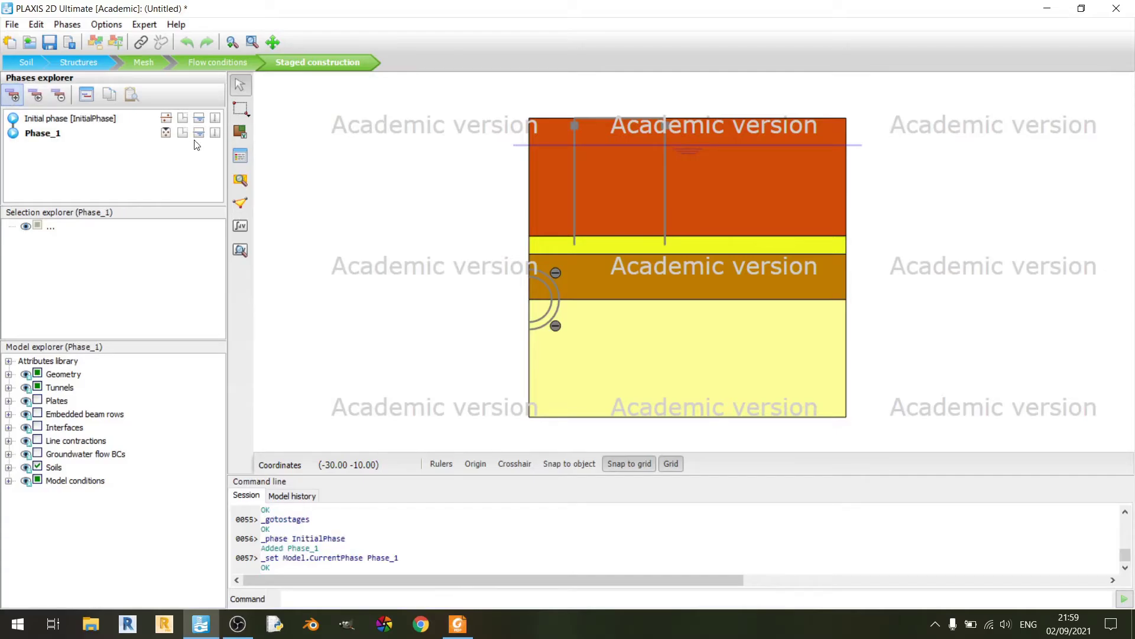
pyautogui.click(235, 139)
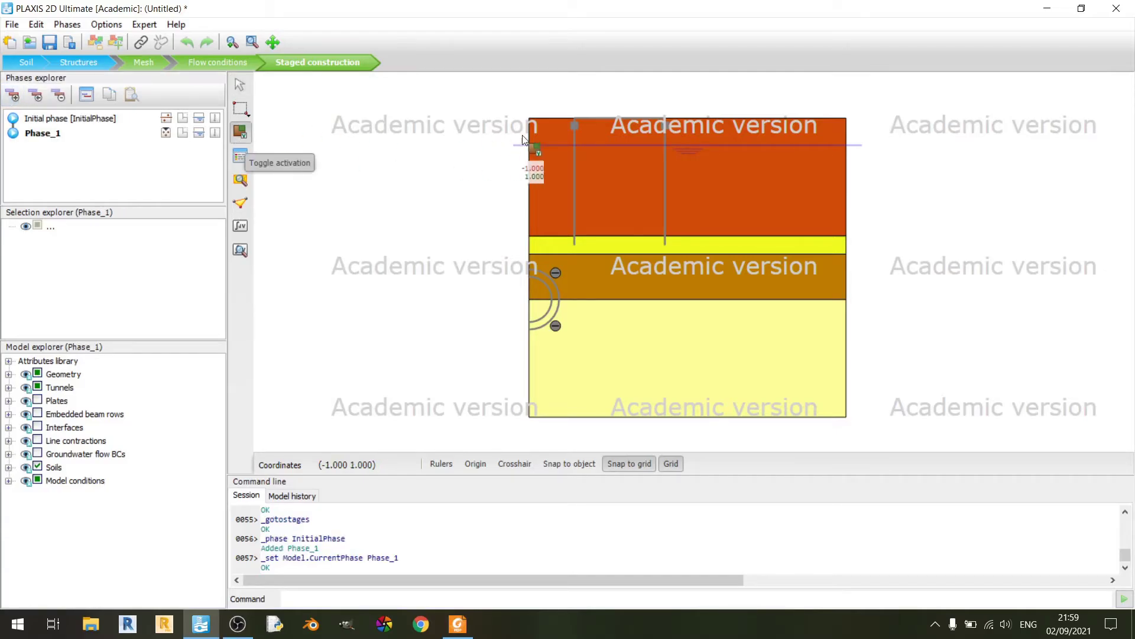
pyautogui.click(573, 129)
pyautogui.click(594, 119)
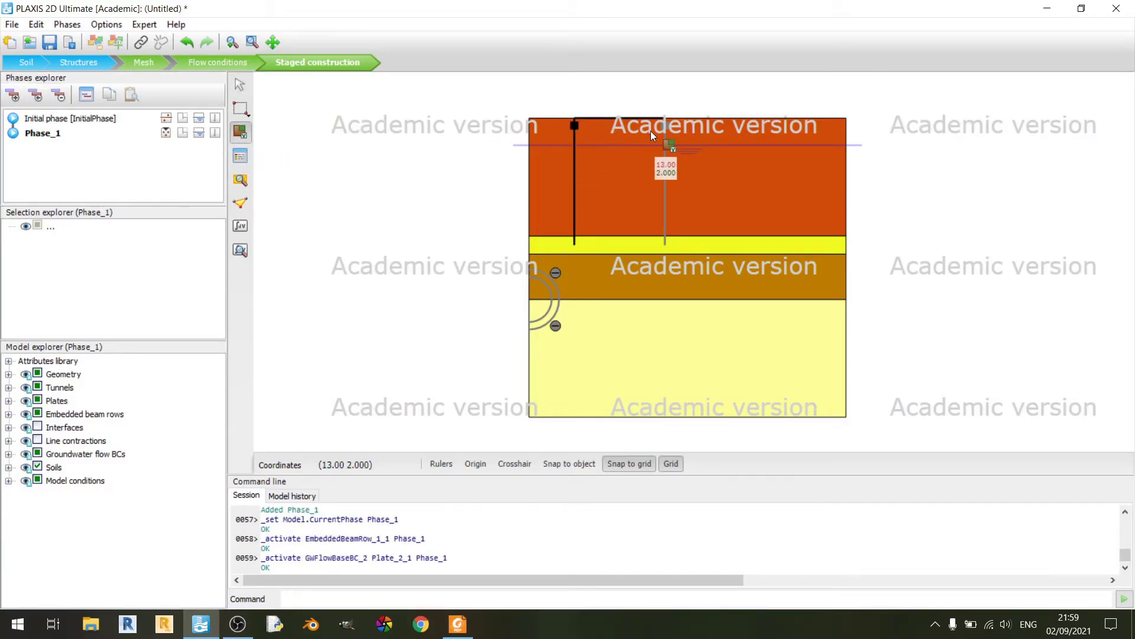
pyautogui.click(662, 131)
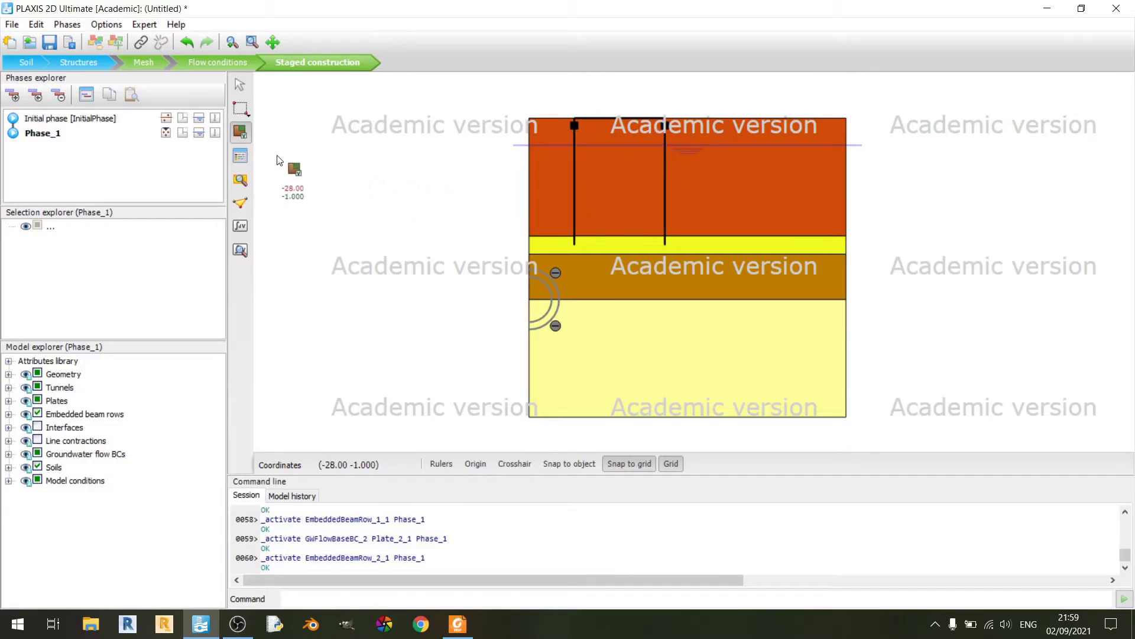
pyautogui.press('Escape')
# Step: Check the Phase 1 instructions in the tutorial PDF, return to PLAXIS 2D and rename the first calculation phase as Building
pyautogui.click(458, 624)
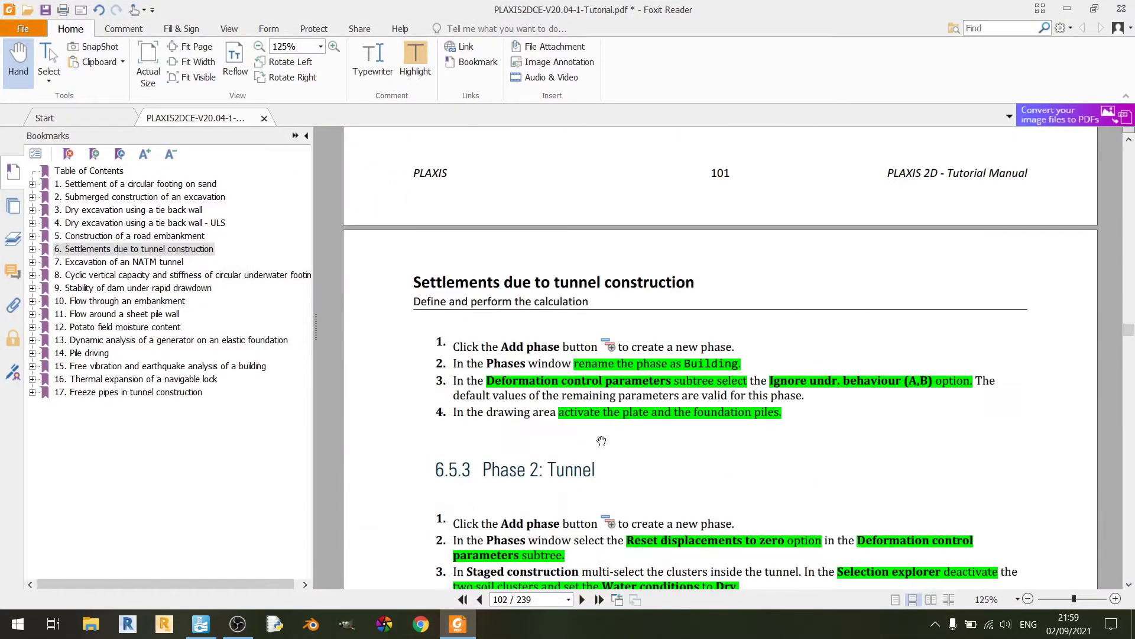
pyautogui.scroll(-1, 618, 408)
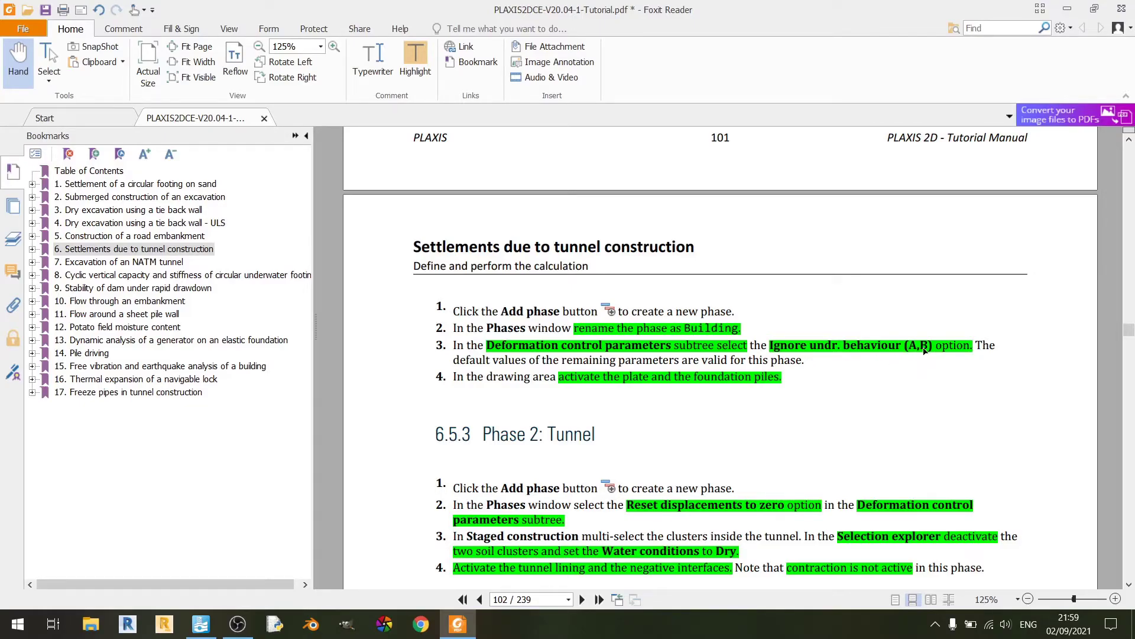
pyautogui.click(201, 624)
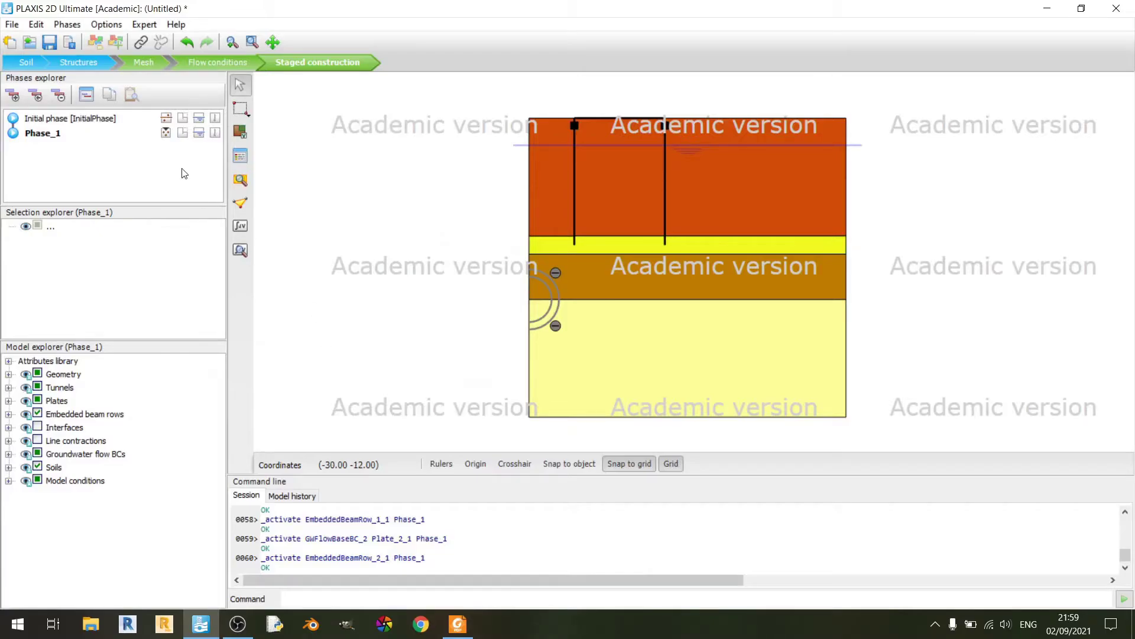
pyautogui.doubleClick(132, 141)
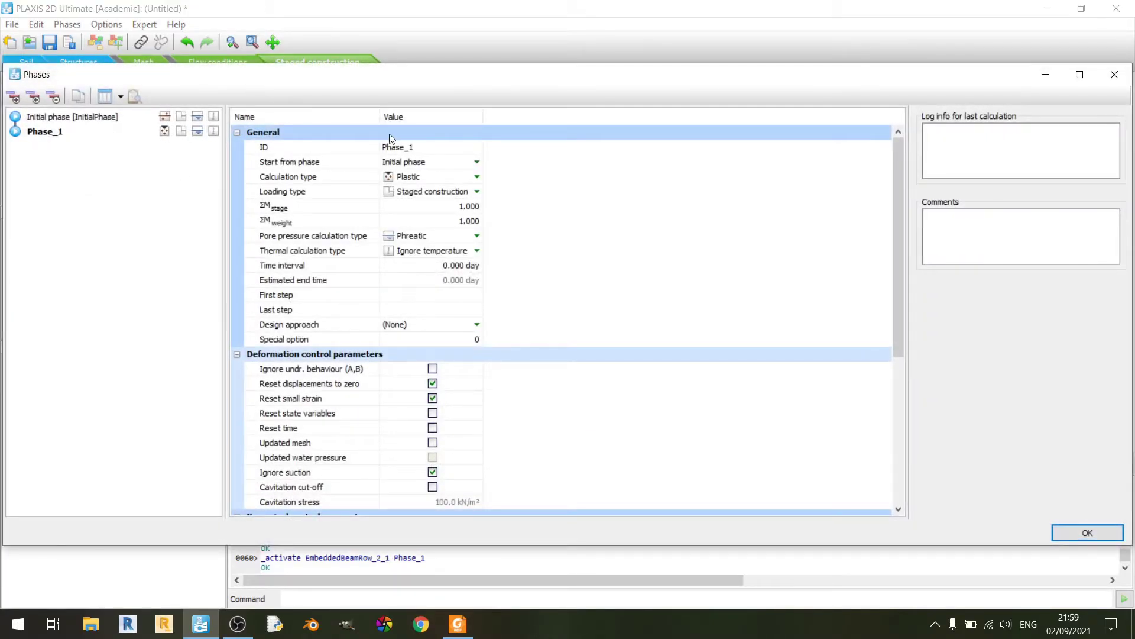
pyautogui.click(436, 163)
pyautogui.click(435, 148)
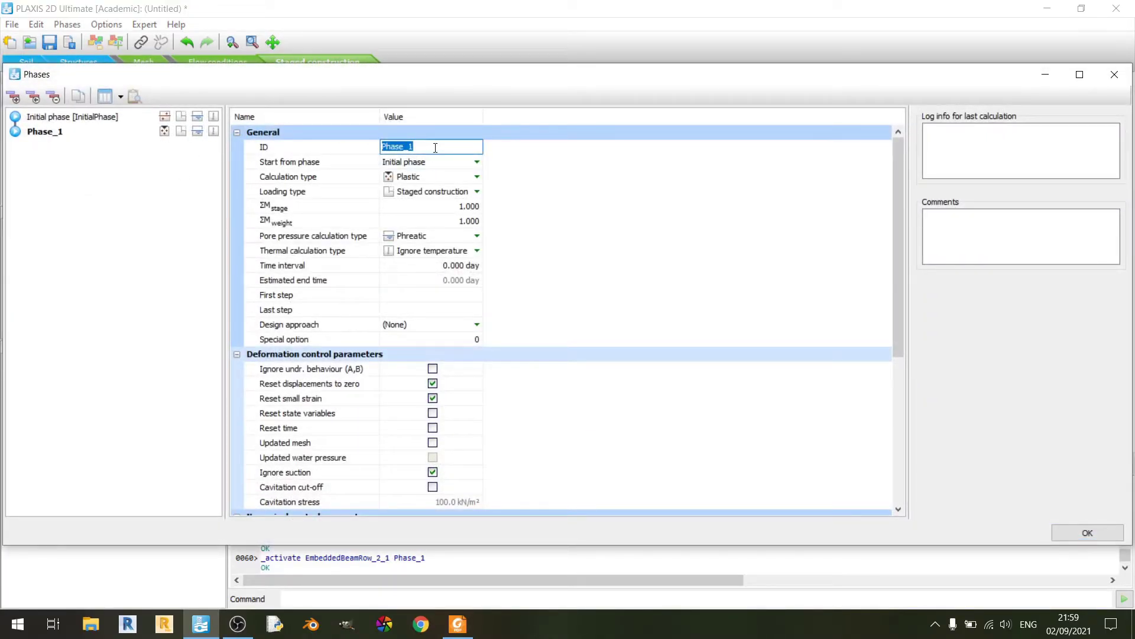
pyautogui.write('Building')
pyautogui.press('Return')
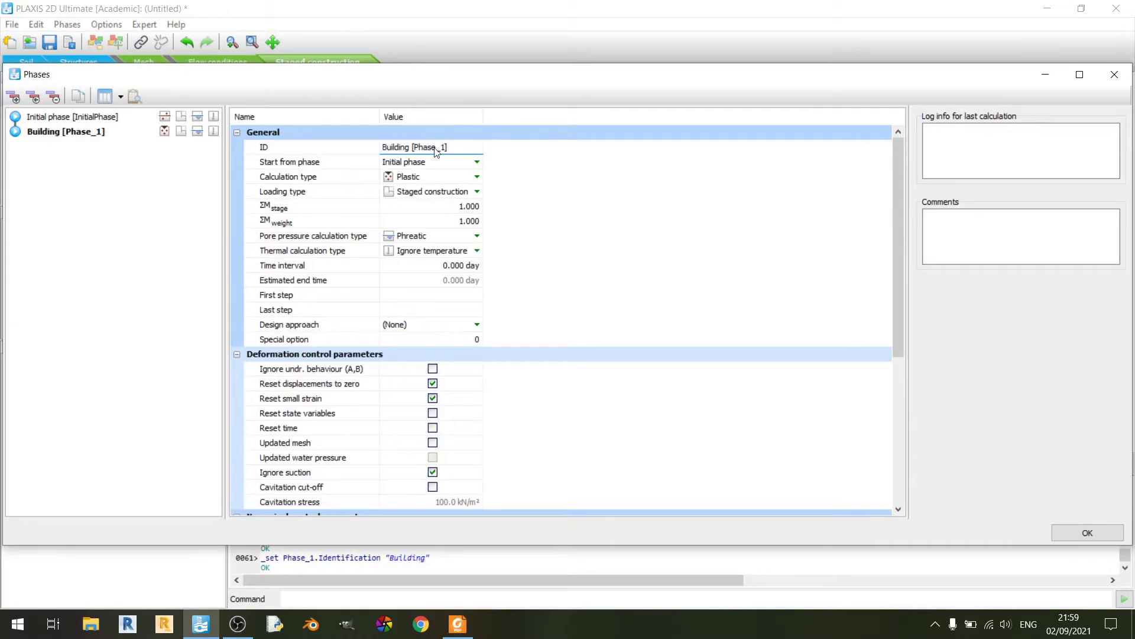
# Step: Enable Ignore undr. behaviour (A,B) for the Building phase, recheck the tutorial PDF and confirm the phase settings in PLAXIS 2D
pyautogui.click(436, 162)
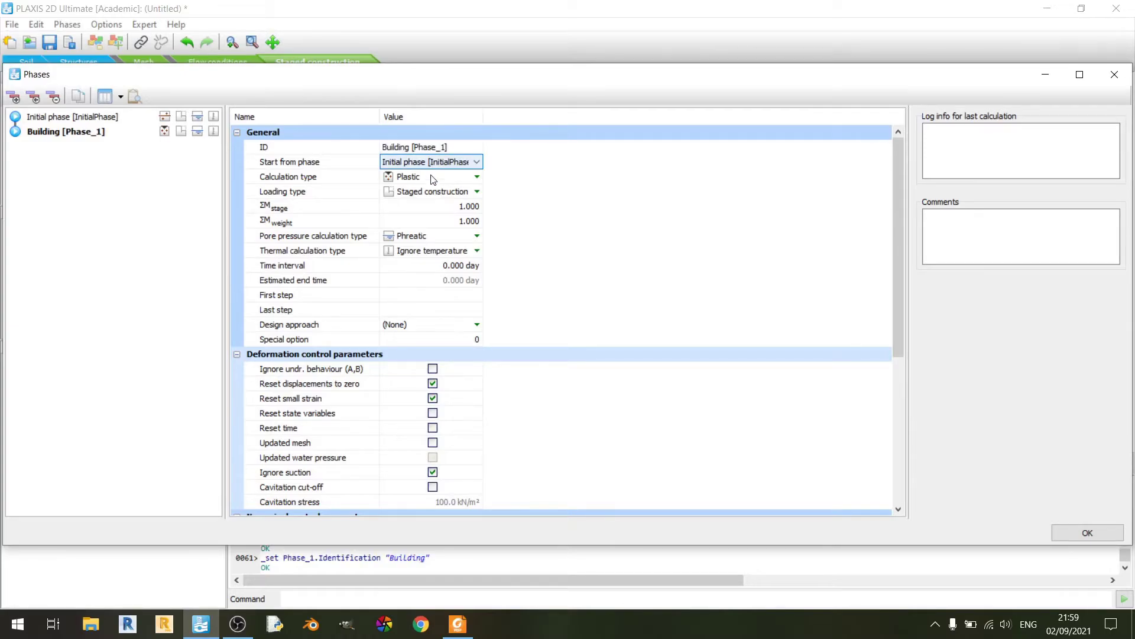
pyautogui.click(433, 369)
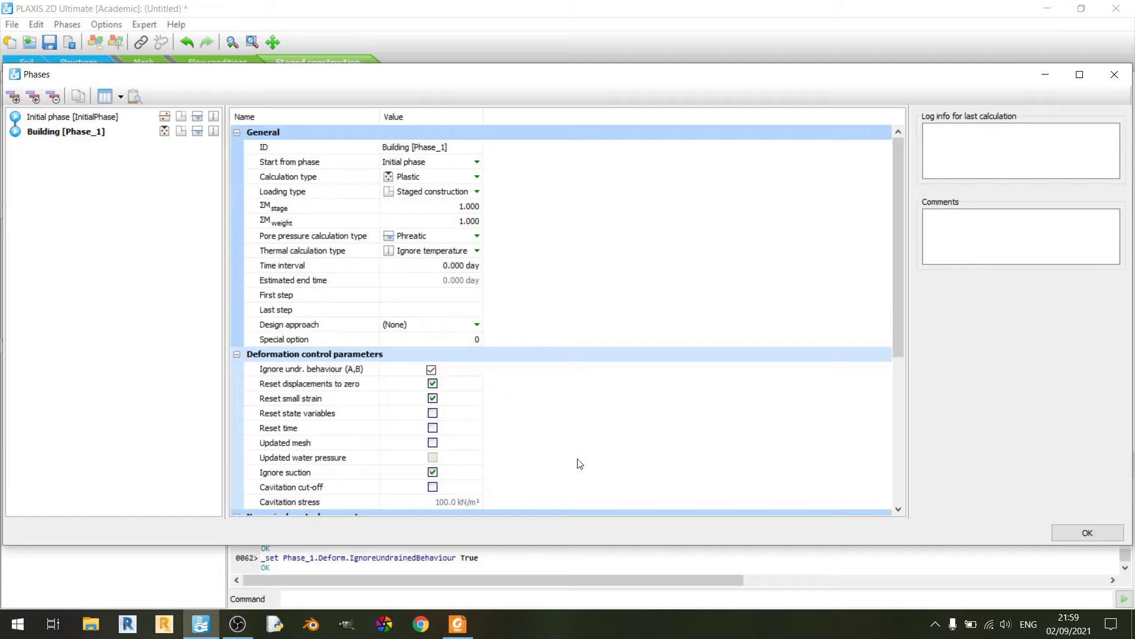
pyautogui.hotkey('alt', 'Tab')
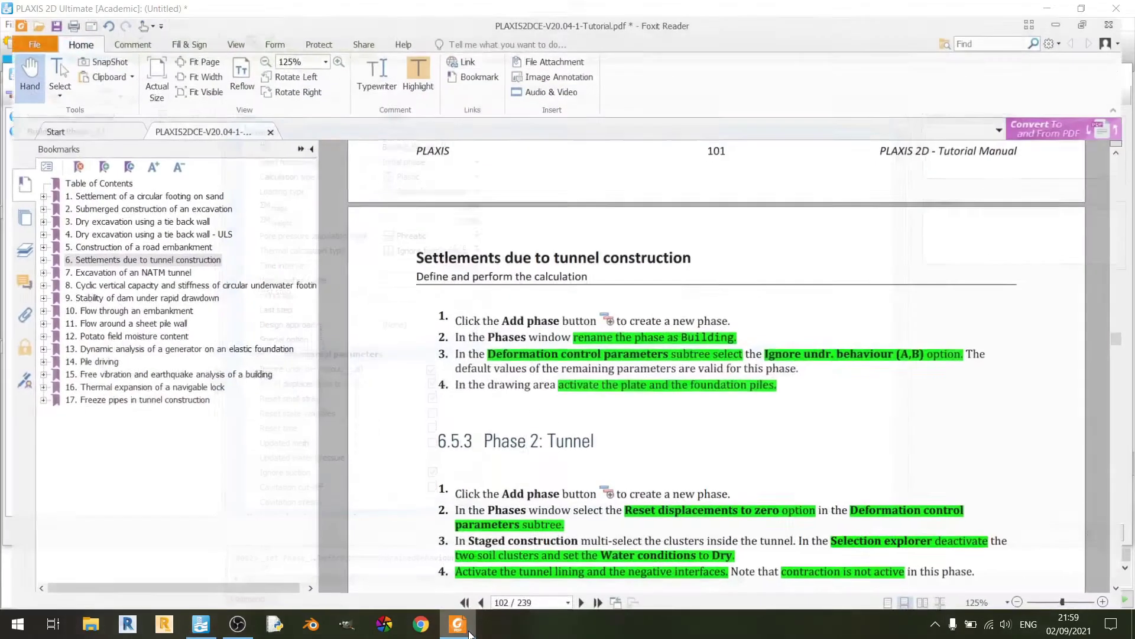
pyautogui.scroll(-3, 685, 392)
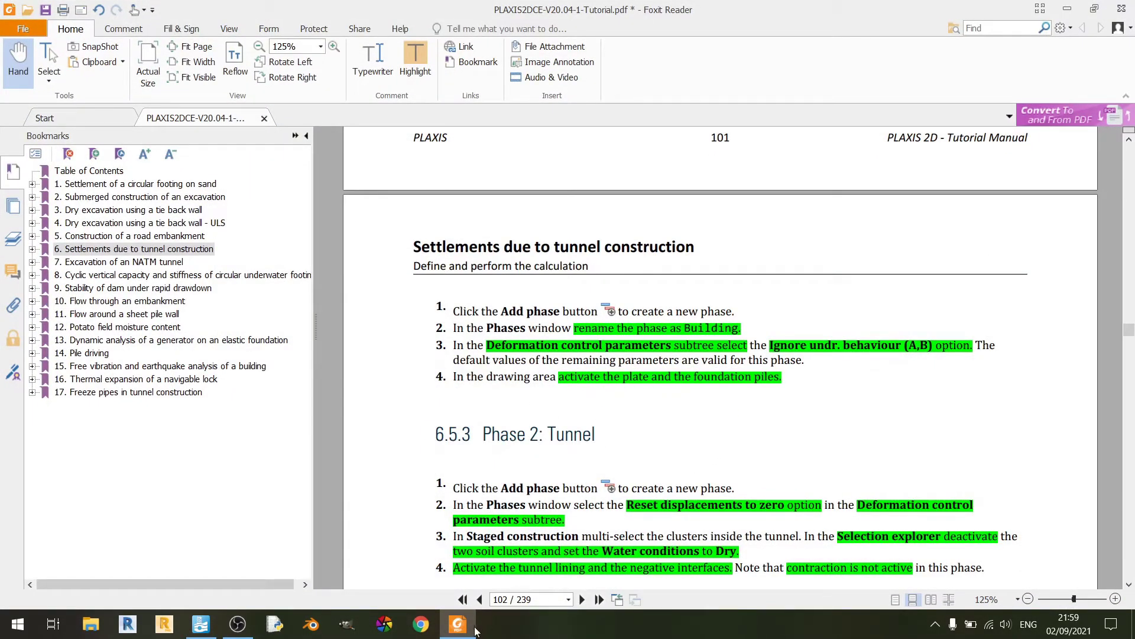
pyautogui.hotkey('alt', 'Tab')
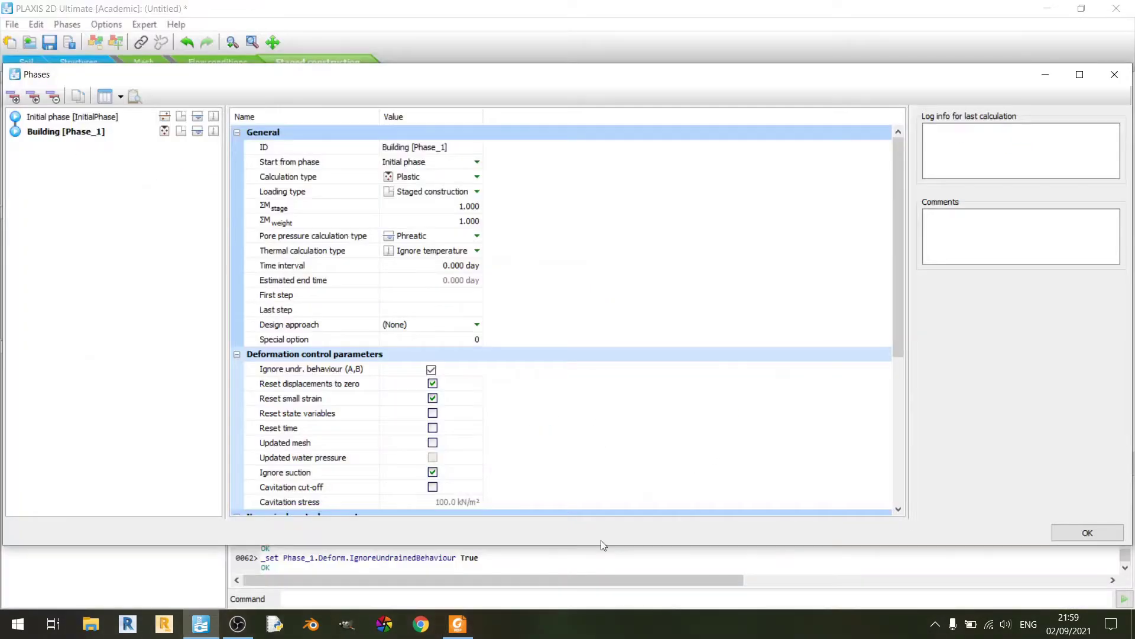
pyautogui.click(1080, 531)
# Step: Following section 6.5.3 of the tutorial PDF, add a phase after Building named Tunnel with Reset displacements to zero enabled
pyautogui.hotkey('alt', 'Tab')
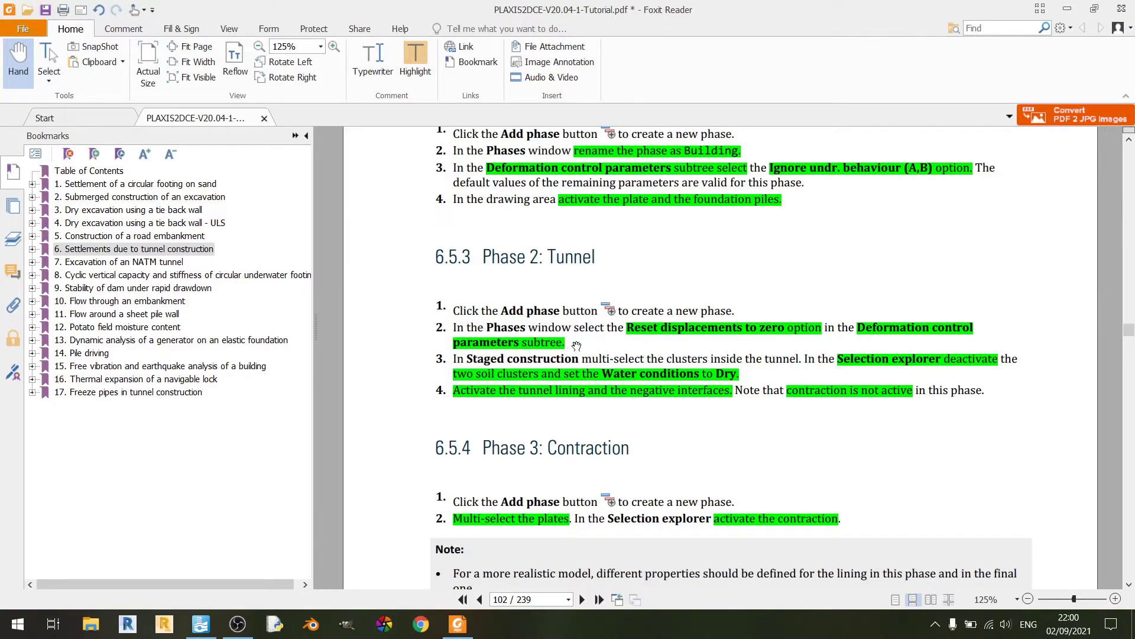
pyautogui.hotkey('alt', 'Tab')
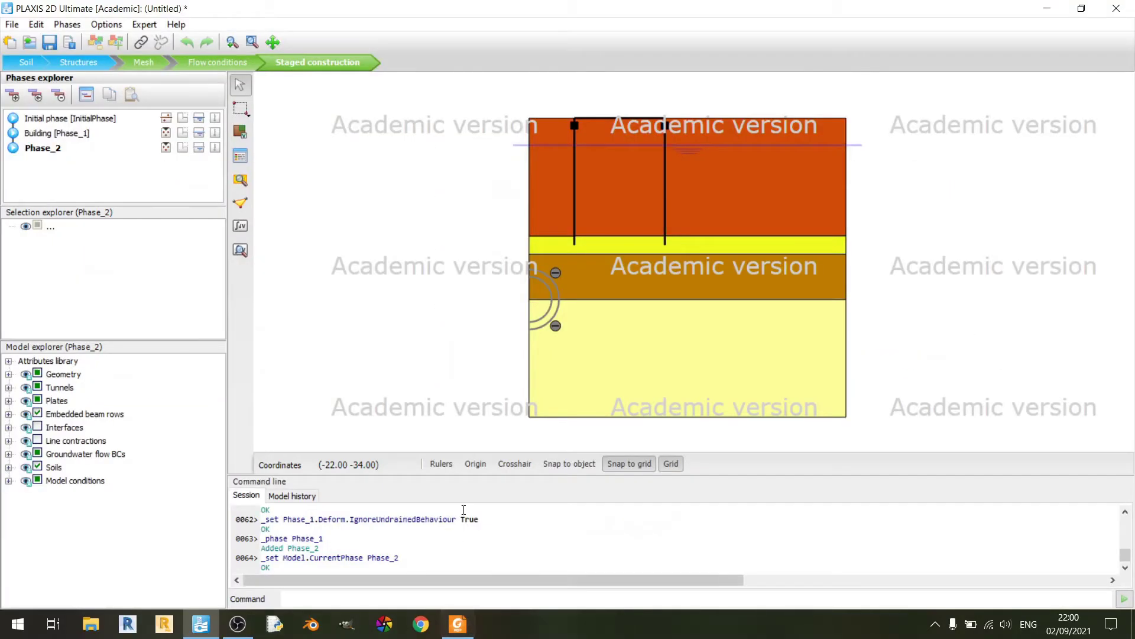
pyautogui.doubleClick(55, 149)
pyautogui.click(467, 149)
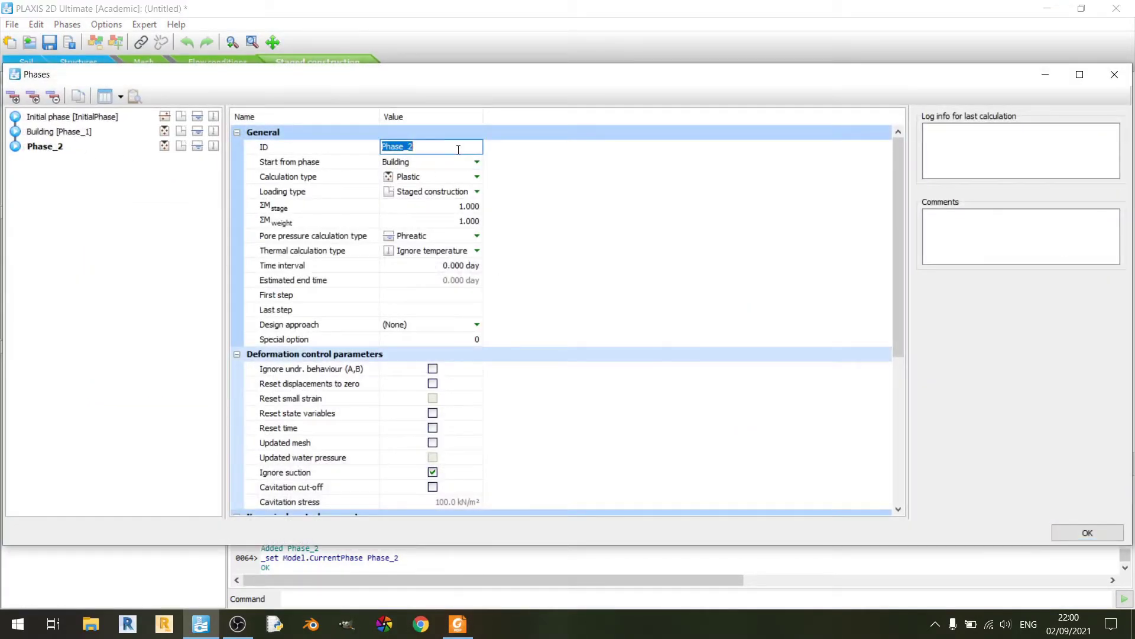
pyautogui.write('Tunnel')
pyautogui.press('Return')
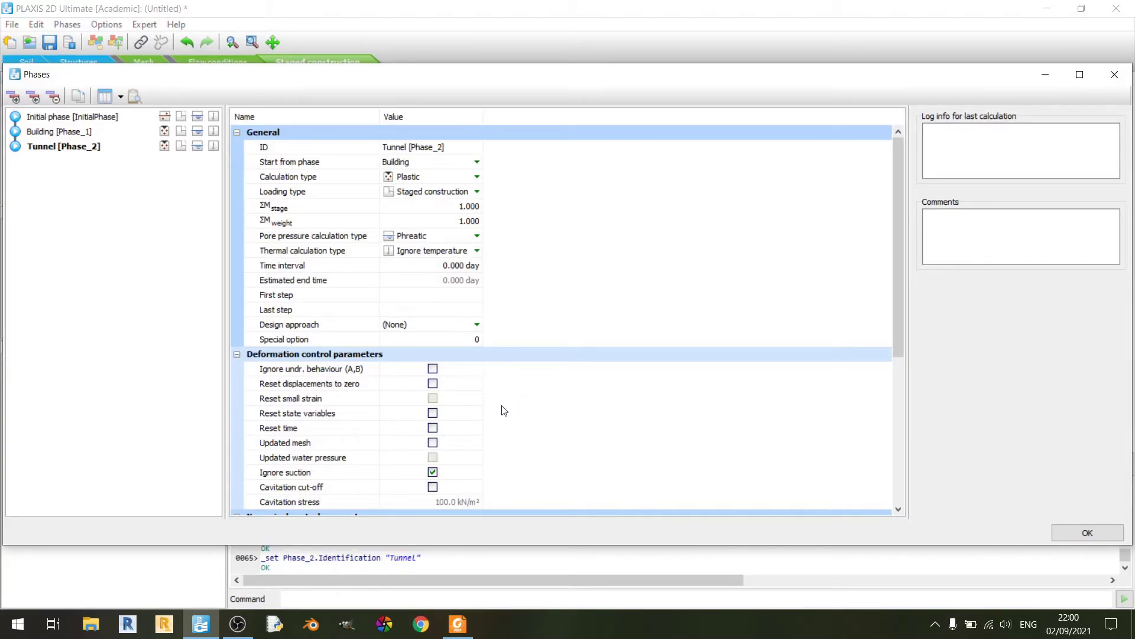
pyautogui.click(432, 384)
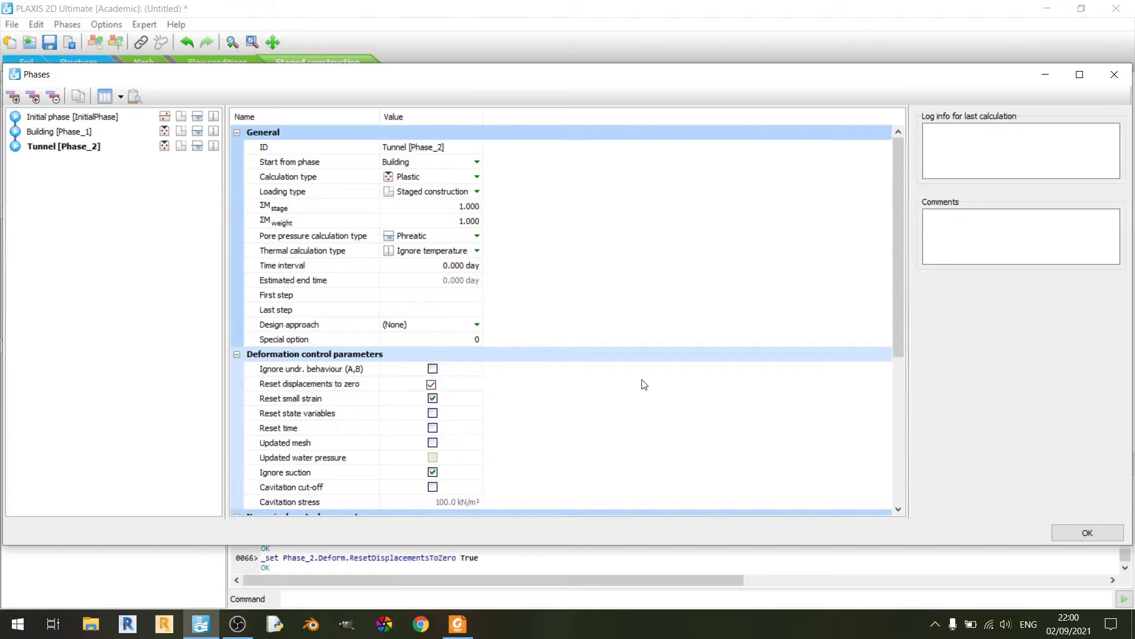
pyautogui.click(1075, 533)
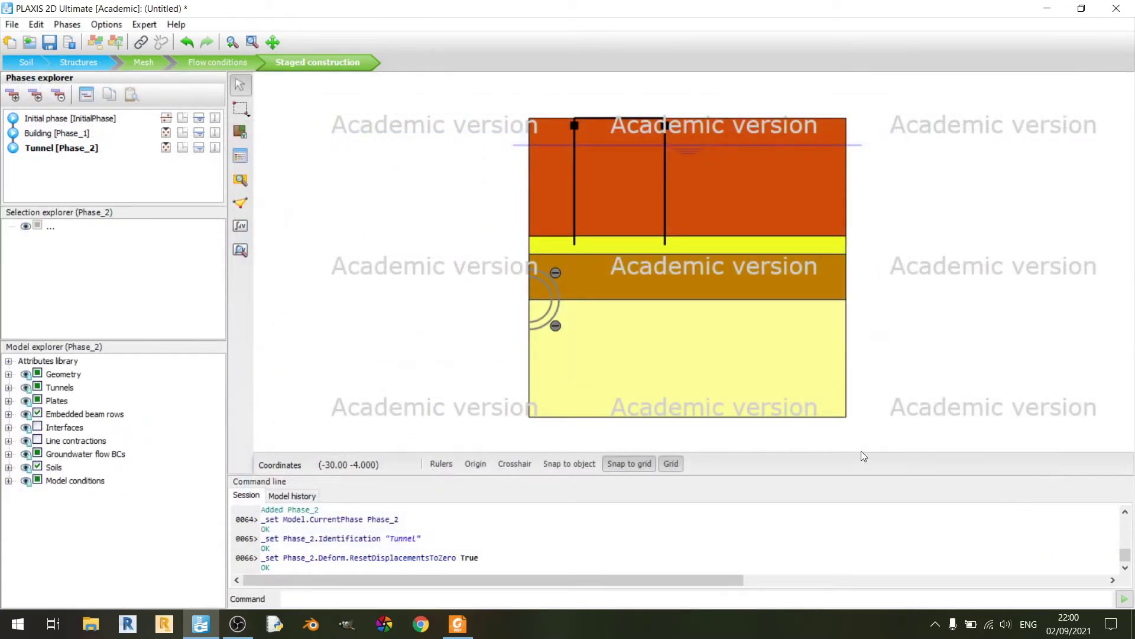
# Step: Read the cluster instructions in the tutorial PDF and deactivate the two soil clusters inside the tunnel for the Tunnel phase in PLAXIS 2D
pyautogui.click(458, 624)
pyautogui.scroll(-1, 688, 407)
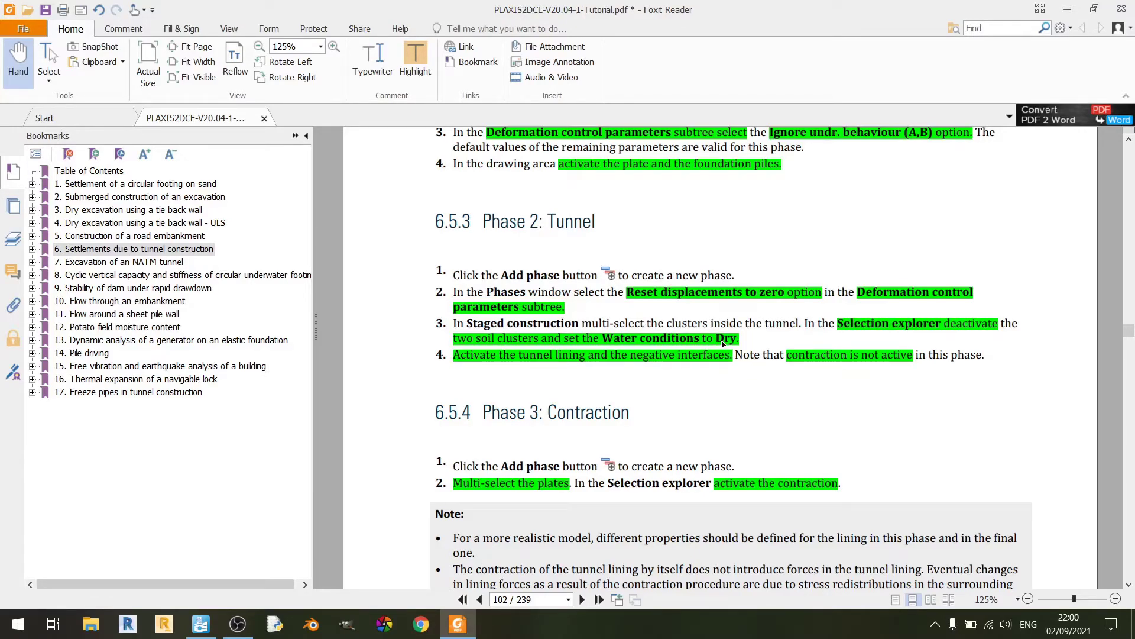
pyautogui.hotkey('alt', 'Tab')
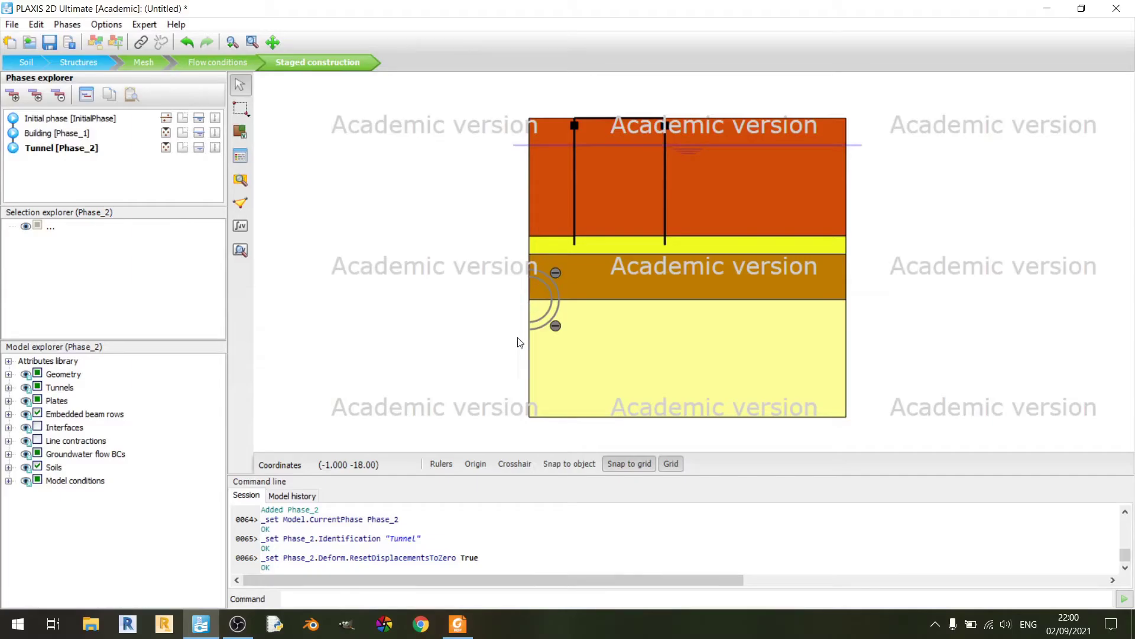
pyautogui.scroll(5, 520, 342)
pyautogui.click(240, 131)
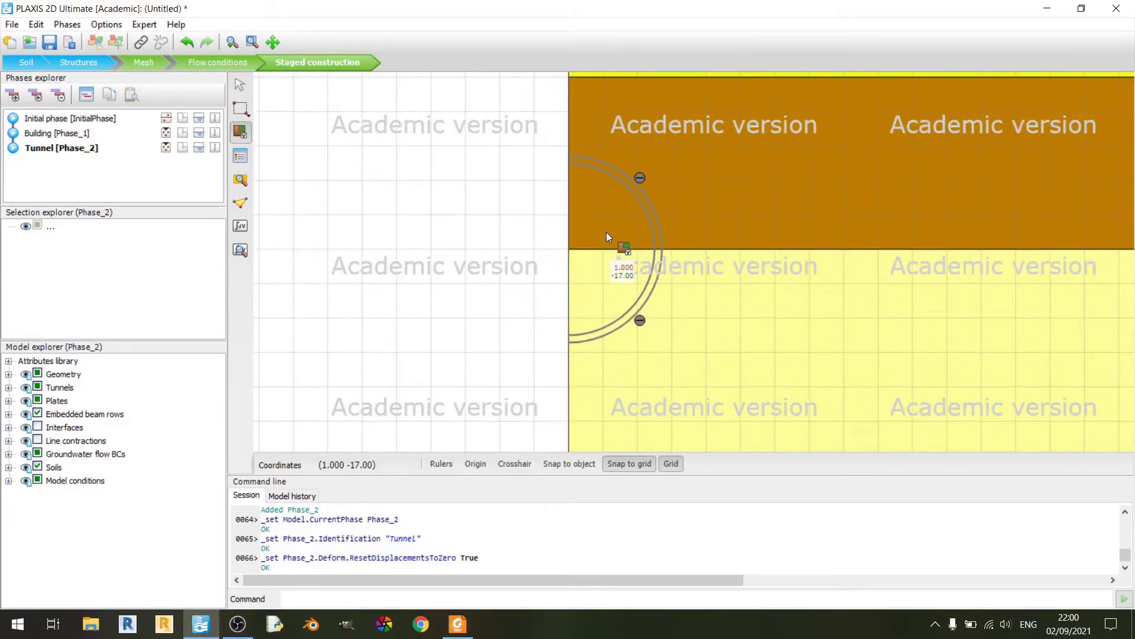
pyautogui.click(606, 237)
pyautogui.click(614, 263)
pyautogui.press('Escape')
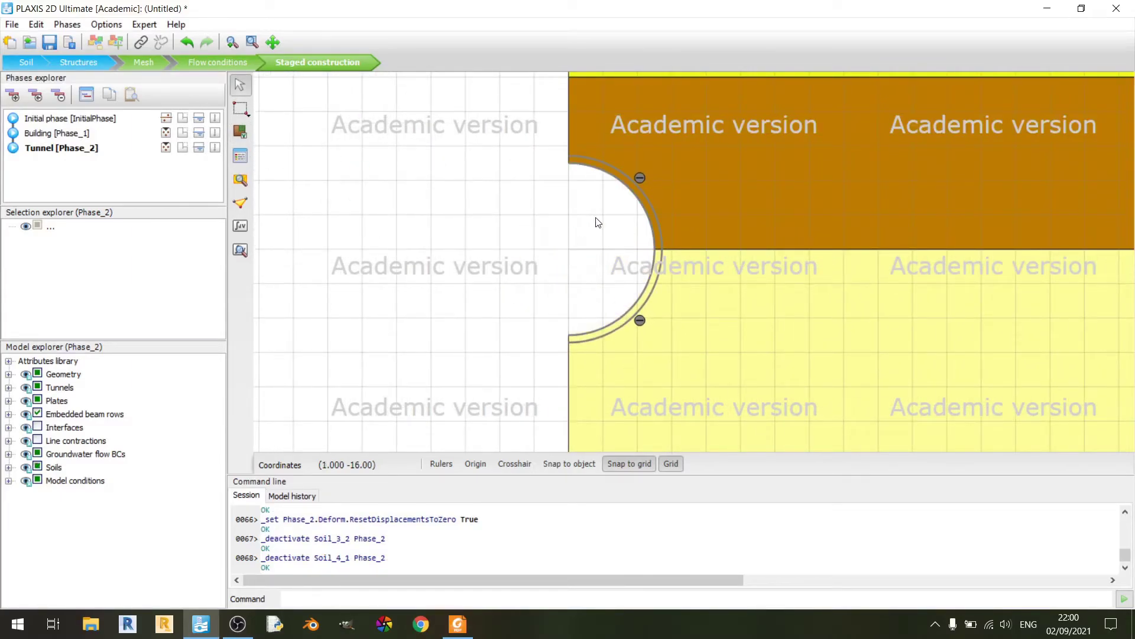
# Step: Set the water conditions of the two soil clusters inside the tunnel to Dry for the Tunnel phase
pyautogui.click(597, 222)
pyautogui.keyDown('ctrl'); pyautogui.click(598, 294); pyautogui.keyUp('ctrl')
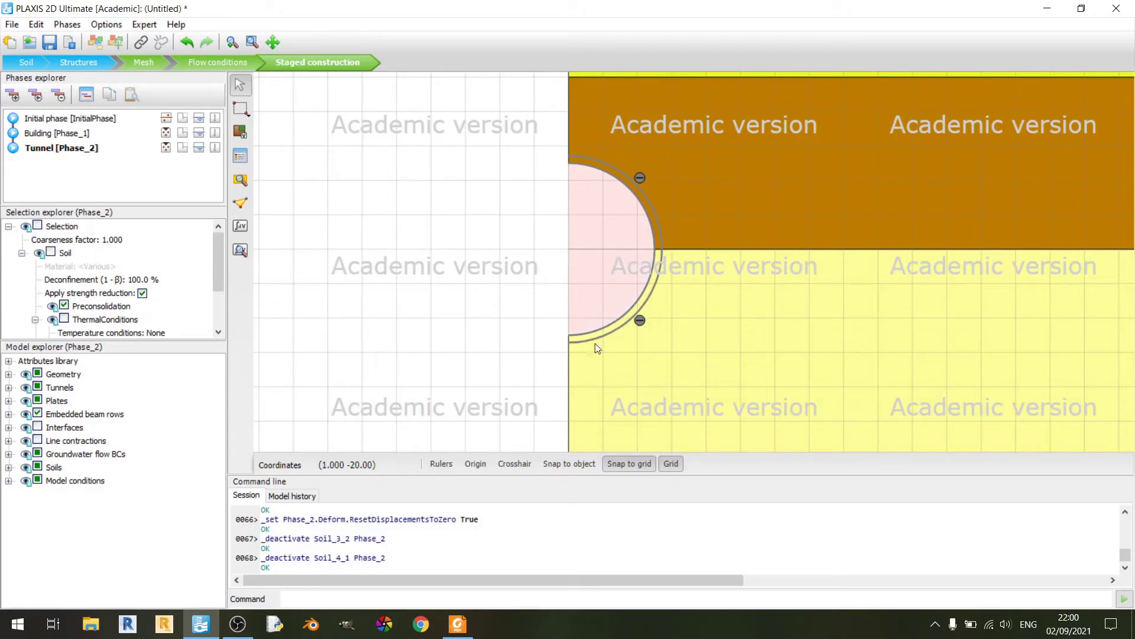
pyautogui.scroll(-1, 604, 228)
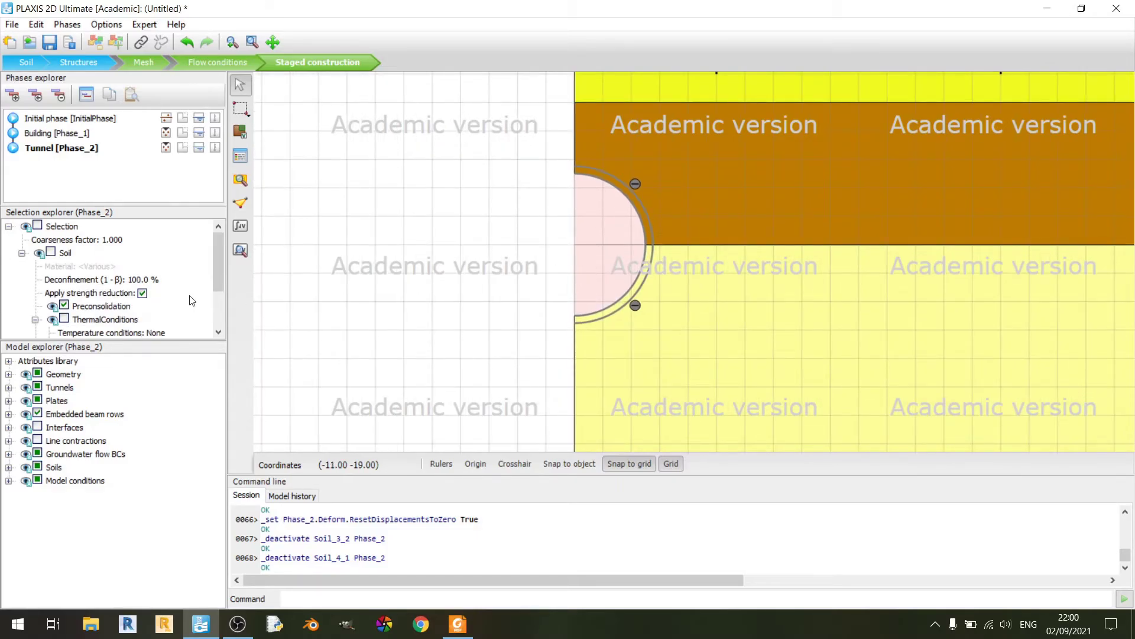
pyautogui.scroll(-2, 135, 328)
pyautogui.click(125, 331)
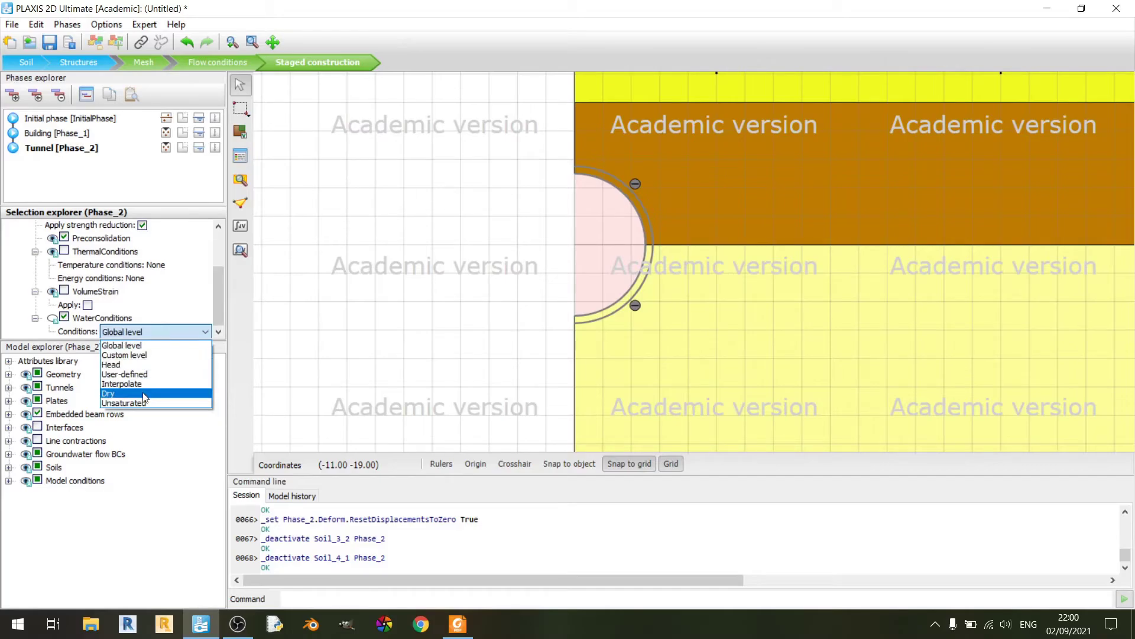
pyautogui.click(119, 391)
pyautogui.click(512, 260)
pyautogui.scroll(1, 562, 244)
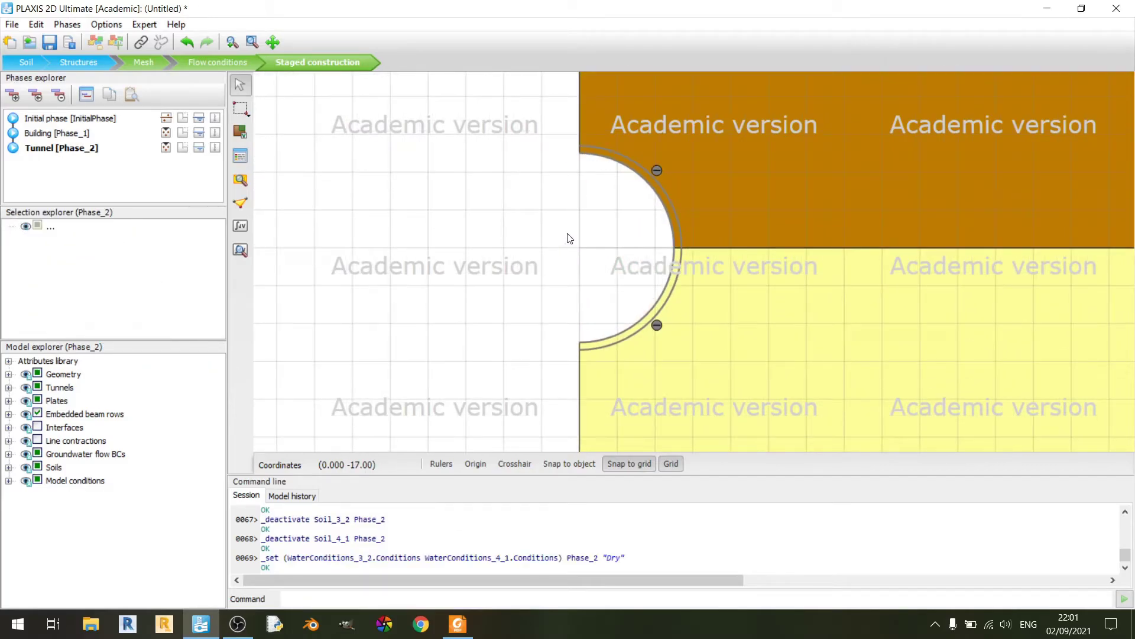
pyautogui.click(626, 197)
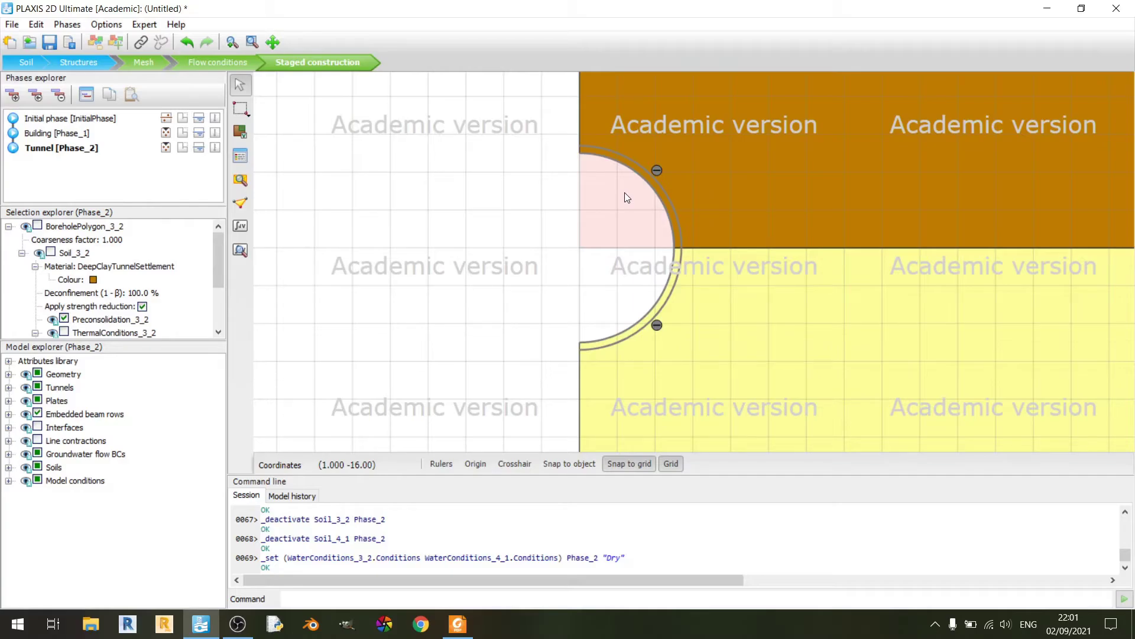
pyautogui.keyDown('ctrl'); pyautogui.click(611, 291); pyautogui.keyUp('ctrl')
pyautogui.click(506, 217)
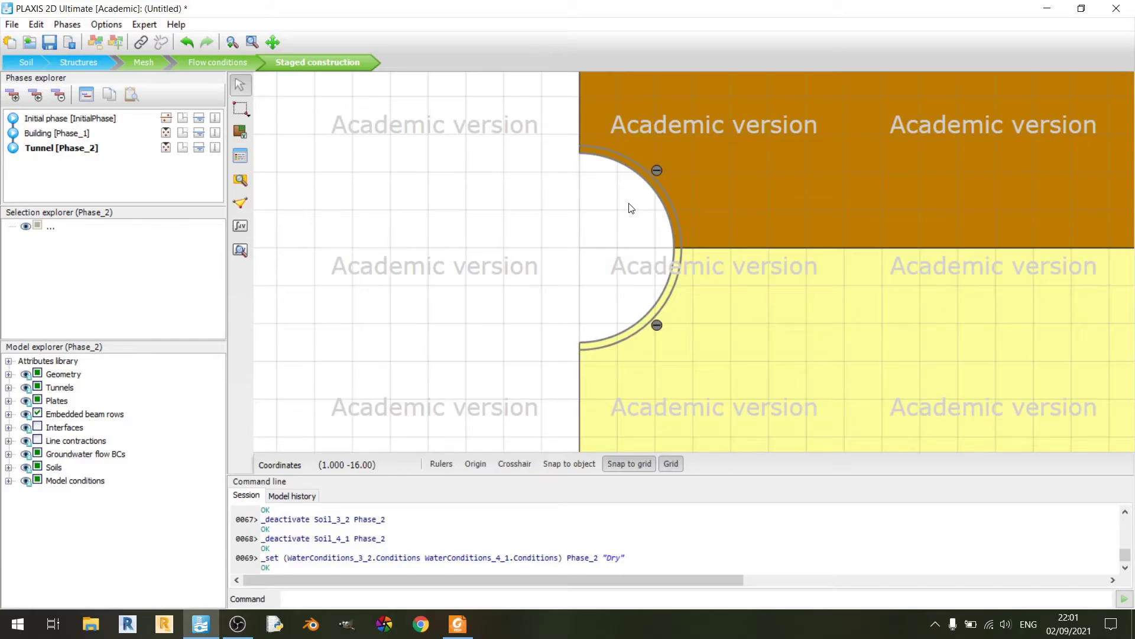
# Step: Activate the upper and lower tunnel lining segments, including plates, negative interfaces and line contractions, in the Tunnel phase
pyautogui.click(240, 131)
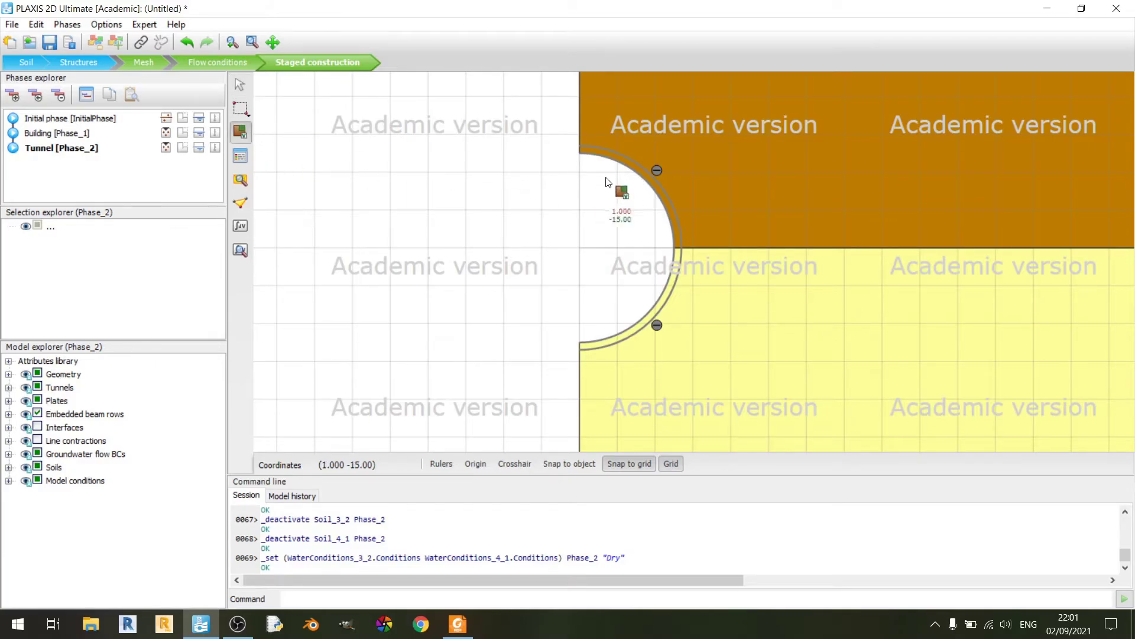
pyautogui.click(628, 166)
pyautogui.click(673, 261)
pyautogui.press('Escape')
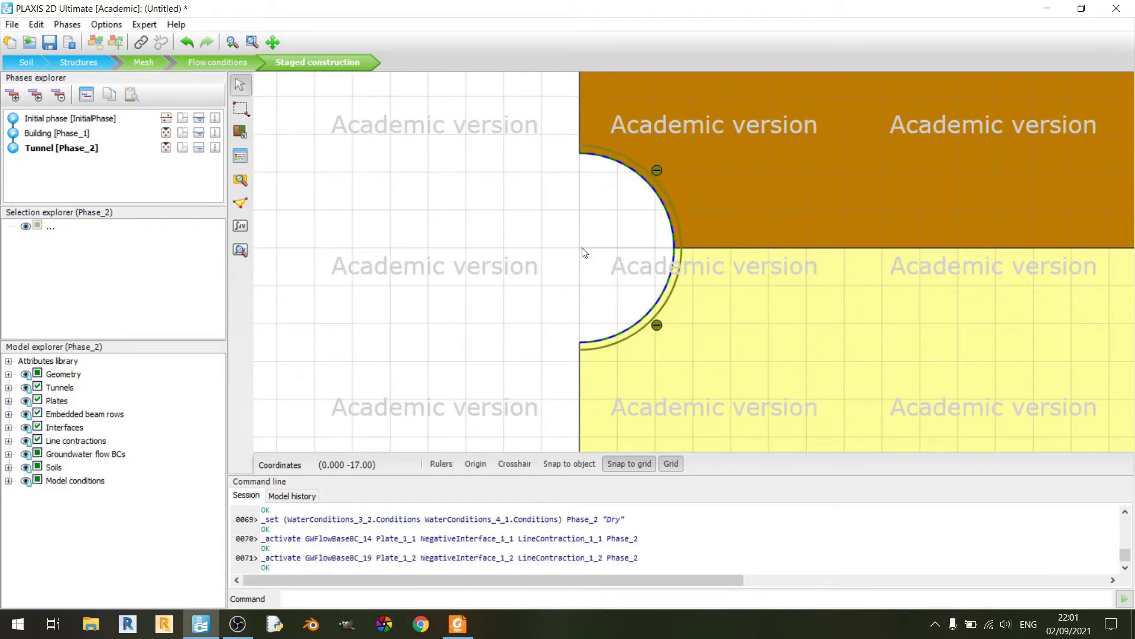
# Step: Deactivate the line contraction on both the upper and lower tunnel lining segments in the Tunnel phase
pyautogui.click(631, 174)
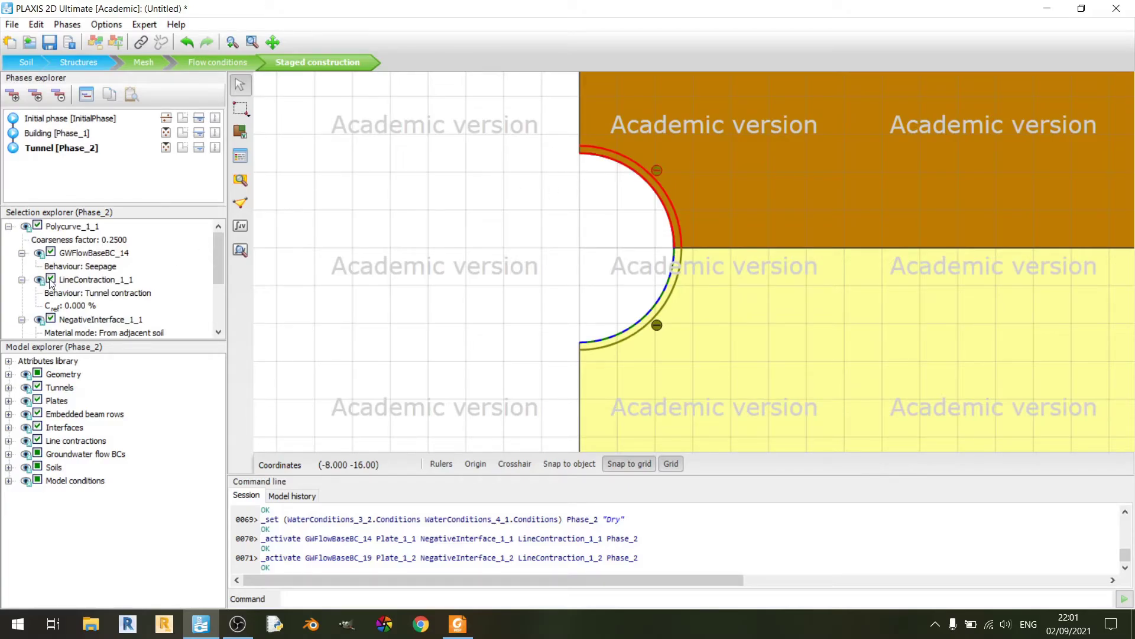
pyautogui.click(52, 282)
pyautogui.click(650, 302)
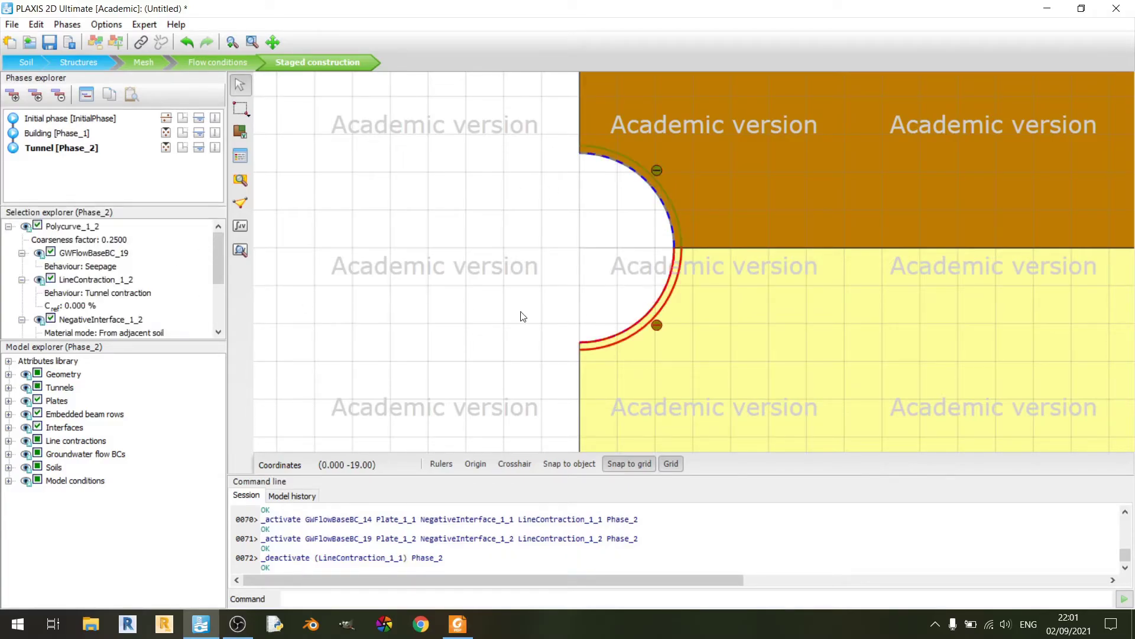
pyautogui.click(51, 279)
pyautogui.click(534, 236)
pyautogui.scroll(-2, 534, 235)
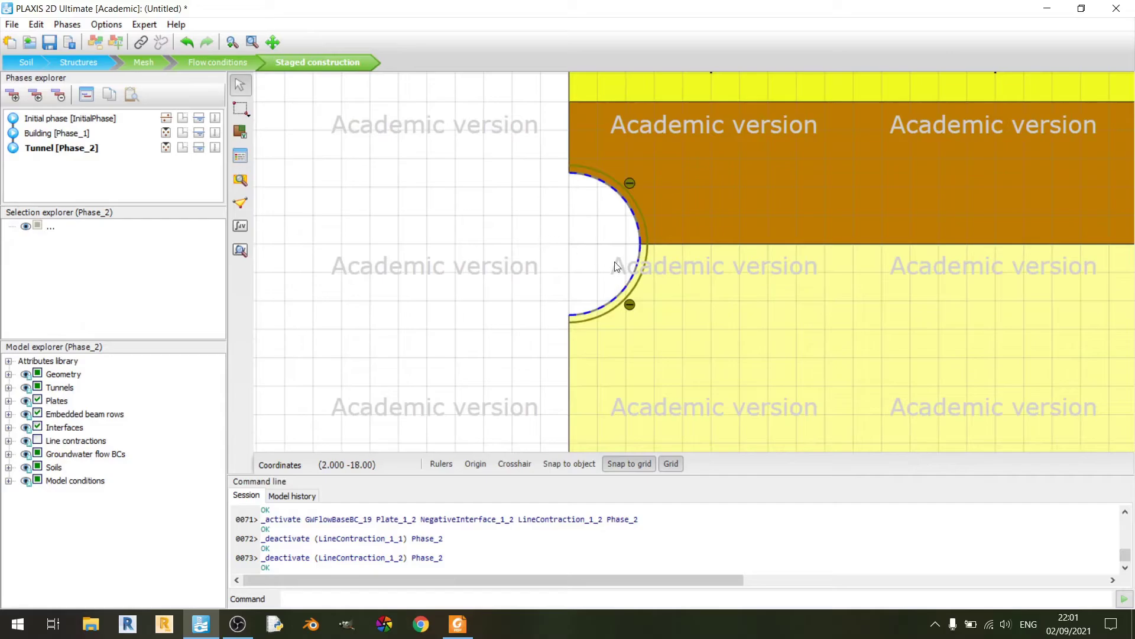
# Step: Switch the line contraction of the lower tunnel lining segment on and back off
pyautogui.click(632, 267)
pyautogui.scroll(3, 634, 248)
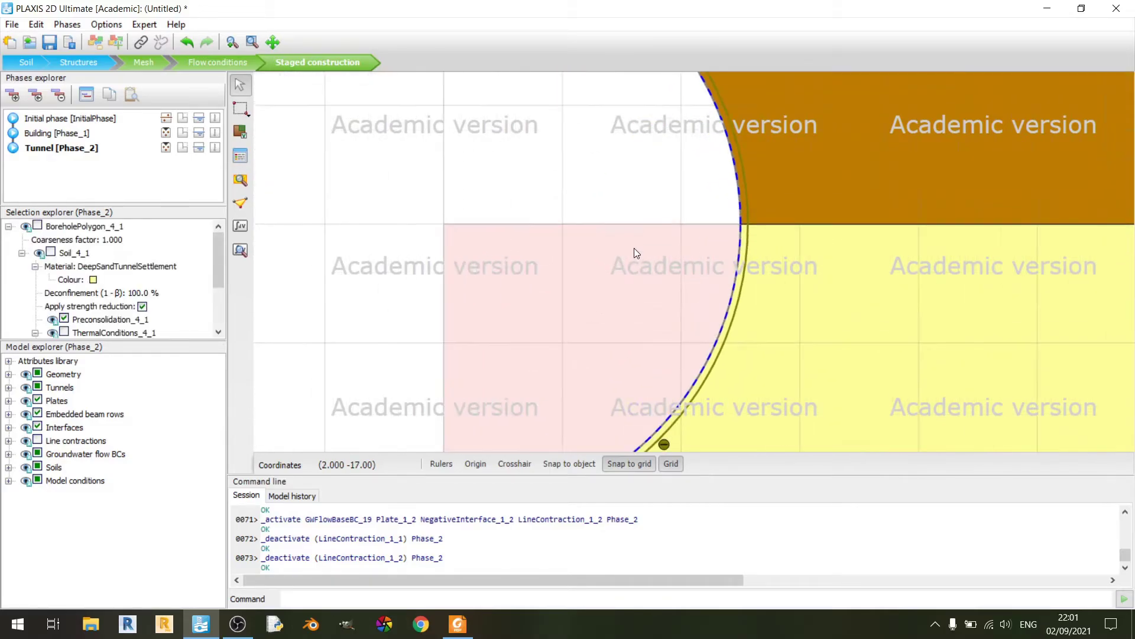
pyautogui.click(723, 321)
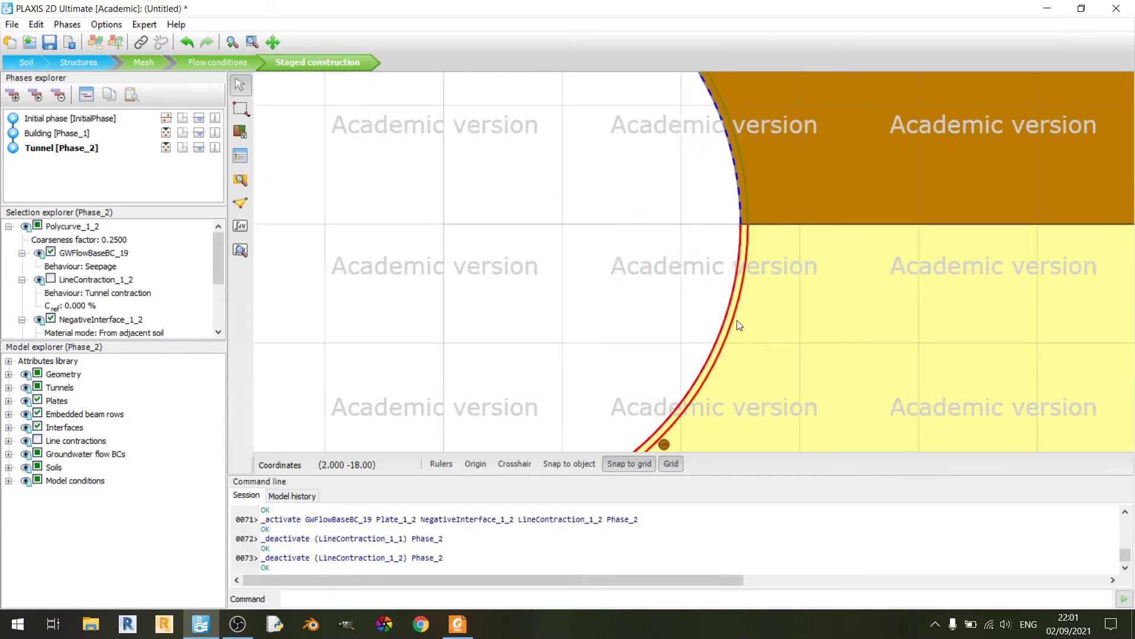
pyautogui.click(711, 338)
pyautogui.scroll(3, 711, 338)
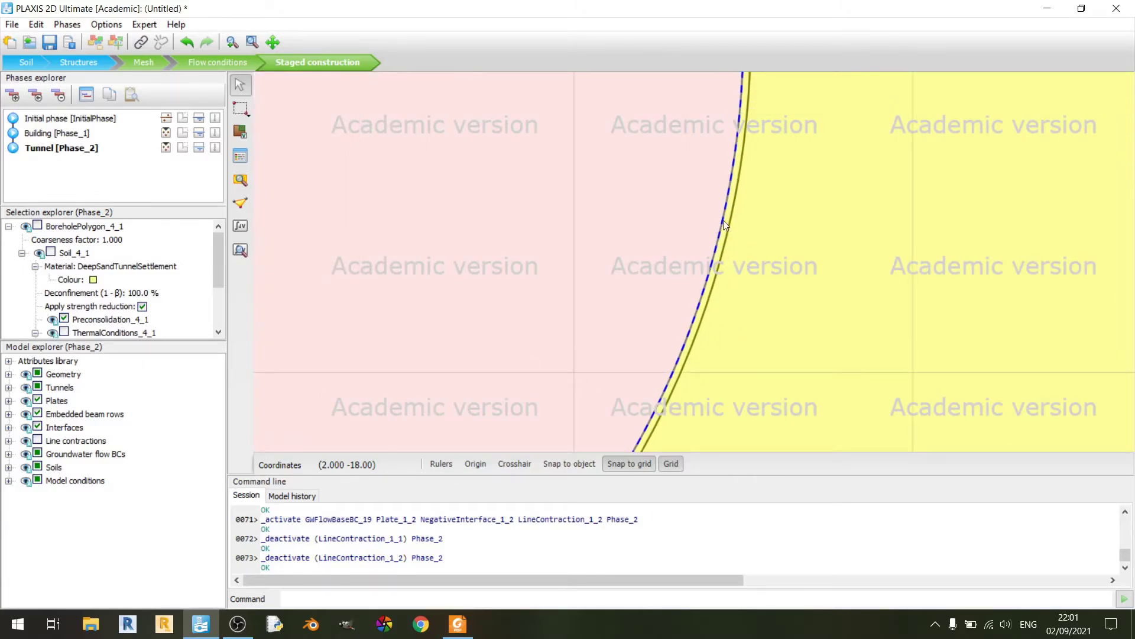
pyautogui.scroll(-2, 666, 312)
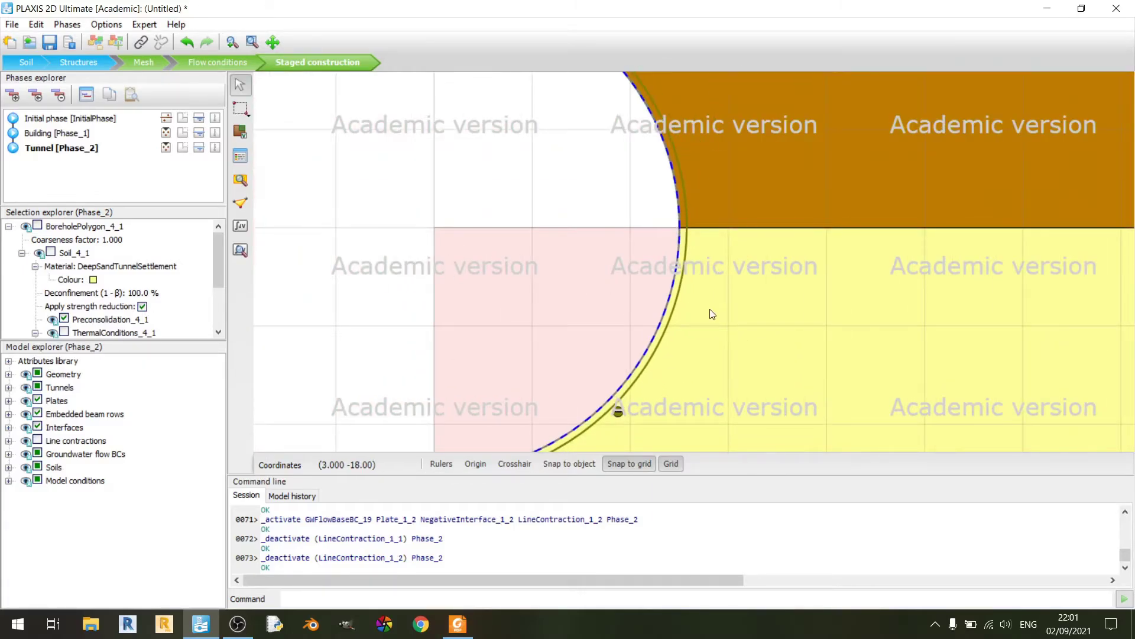
pyautogui.click(673, 314)
pyautogui.click(51, 280)
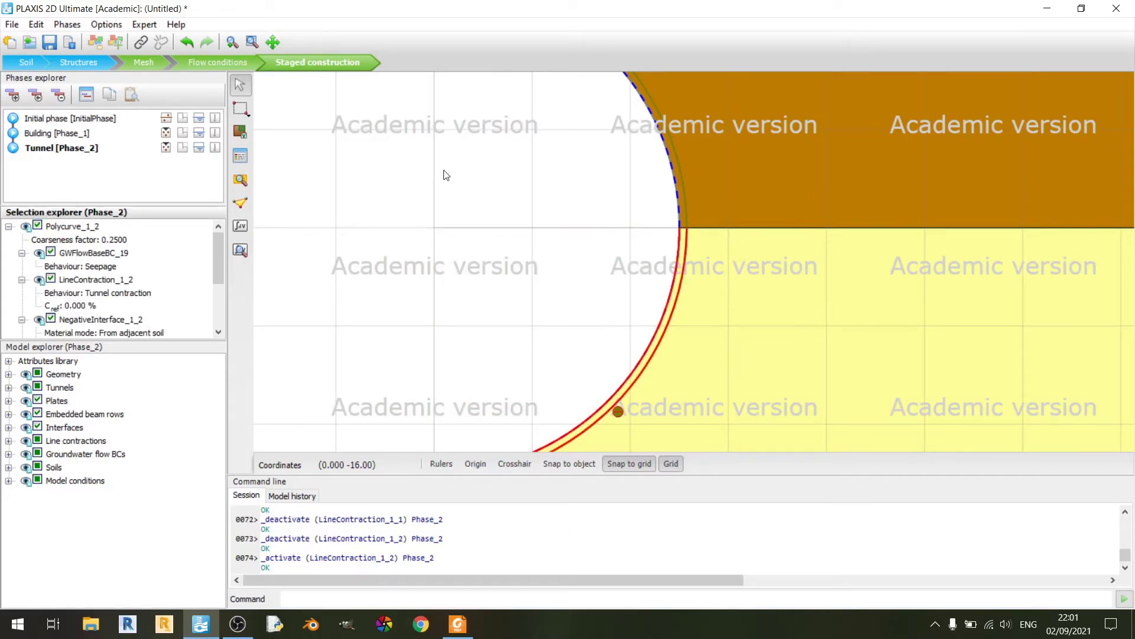
pyautogui.click(431, 271)
pyautogui.press('Escape')
pyautogui.scroll(3, 666, 326)
pyautogui.scroll(2, 748, 188)
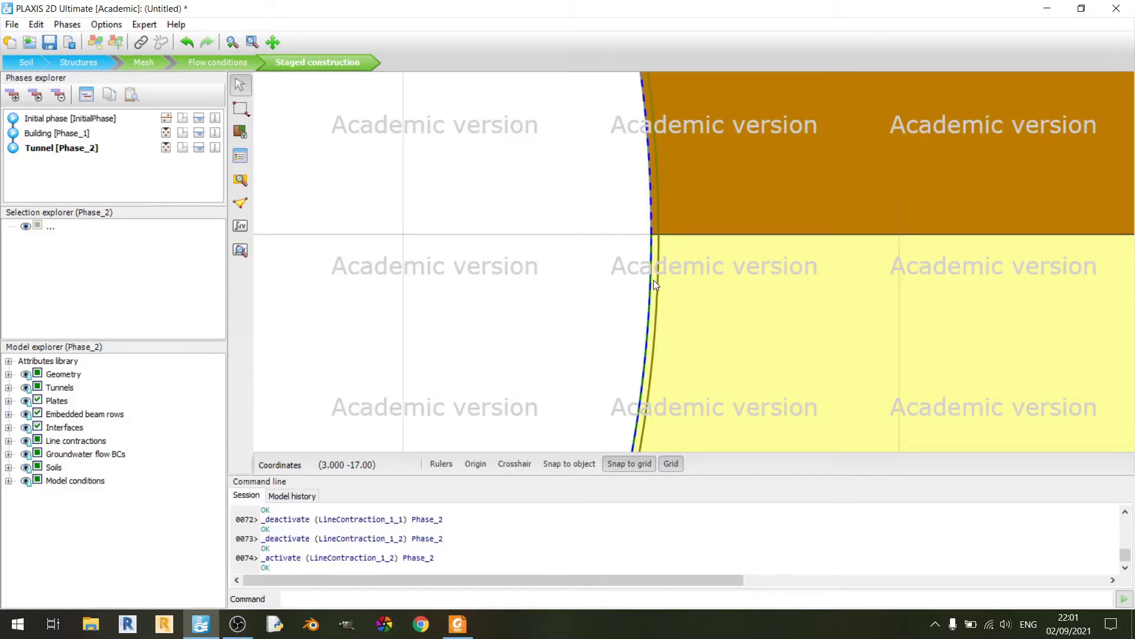
pyautogui.scroll(-1, 653, 342)
pyautogui.click(652, 330)
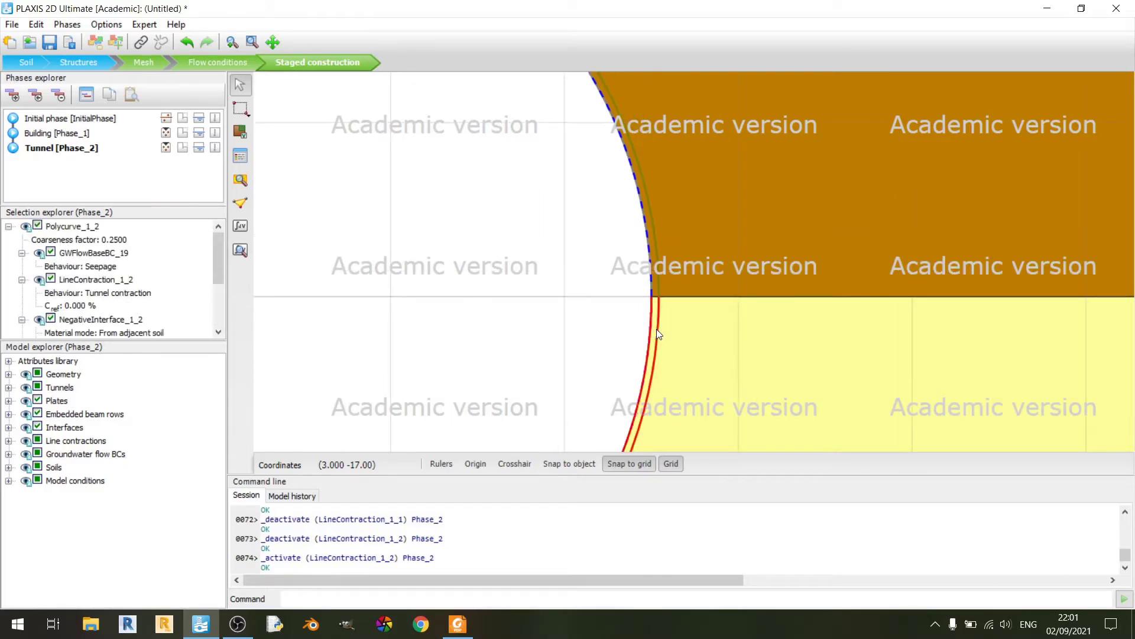
pyautogui.click(50, 279)
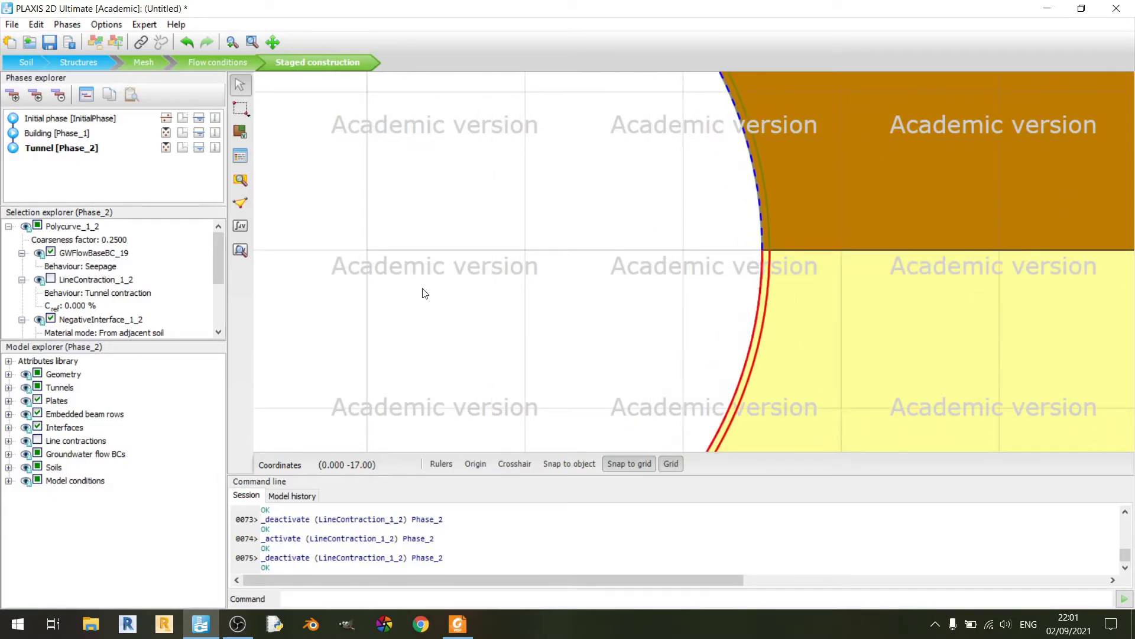
pyautogui.click(395, 287)
pyautogui.click(346, 297)
pyautogui.scroll(-3, 355, 296)
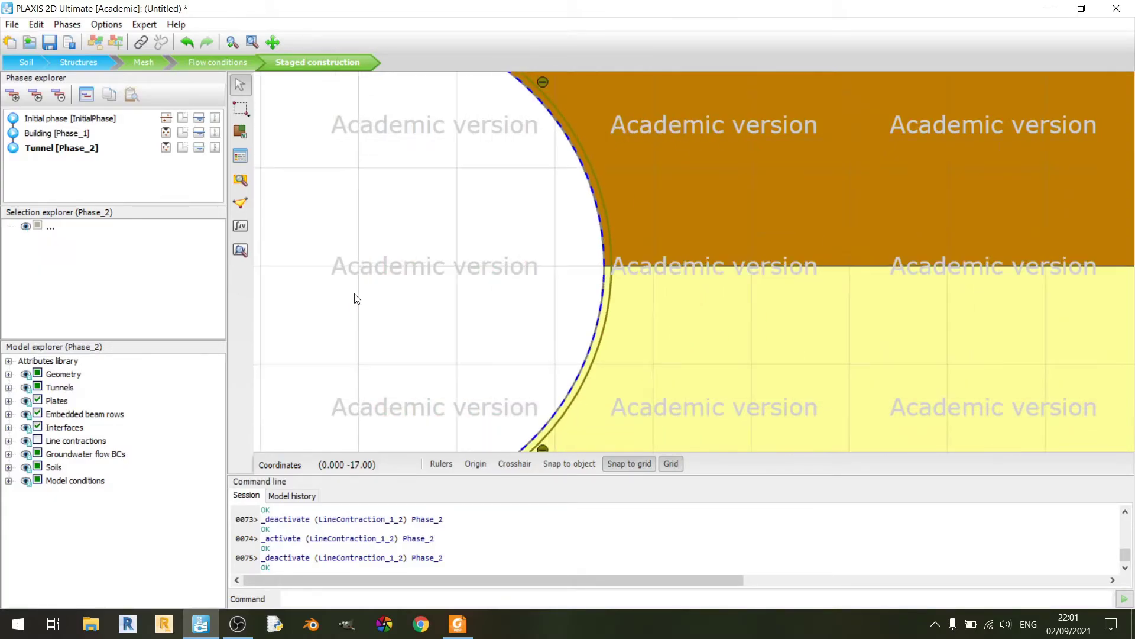
# Step: Add a new phase after Tunnel and read section 6.5.4, Phase 3: Contraction, in the tutorial PDF
pyautogui.click(12, 95)
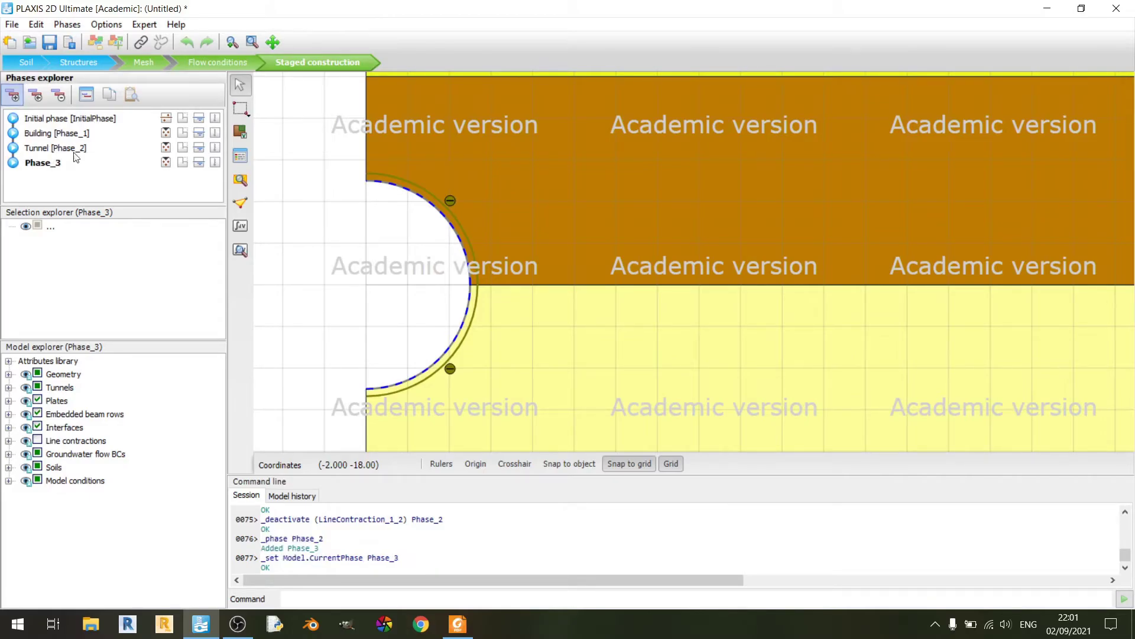
pyautogui.click(458, 623)
pyautogui.scroll(-2, 533, 473)
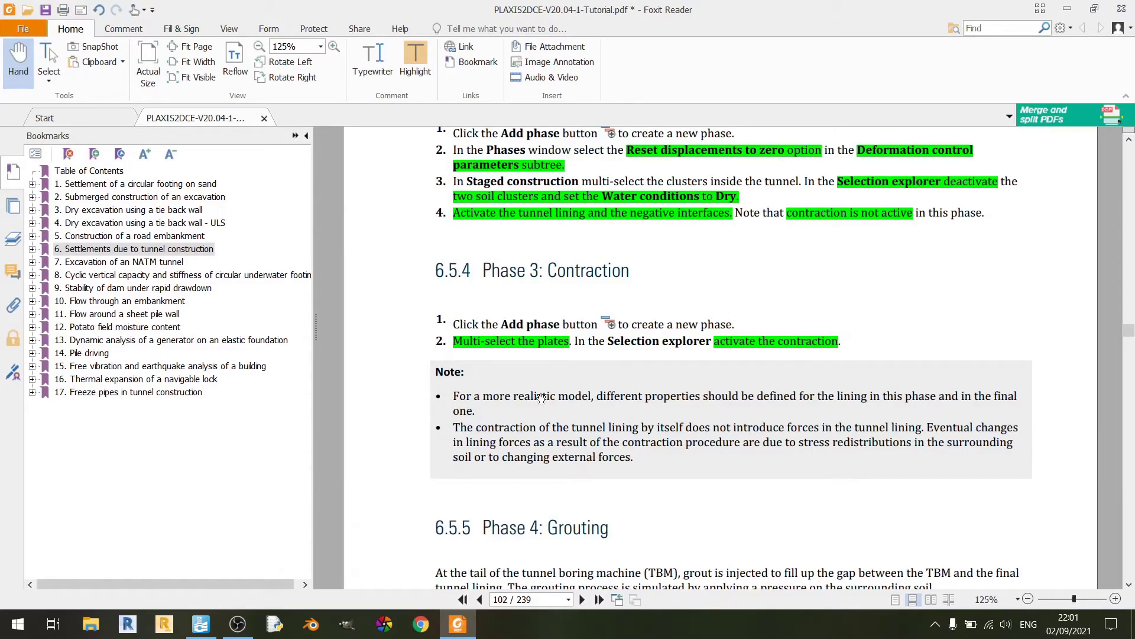
pyautogui.scroll(4, 583, 272)
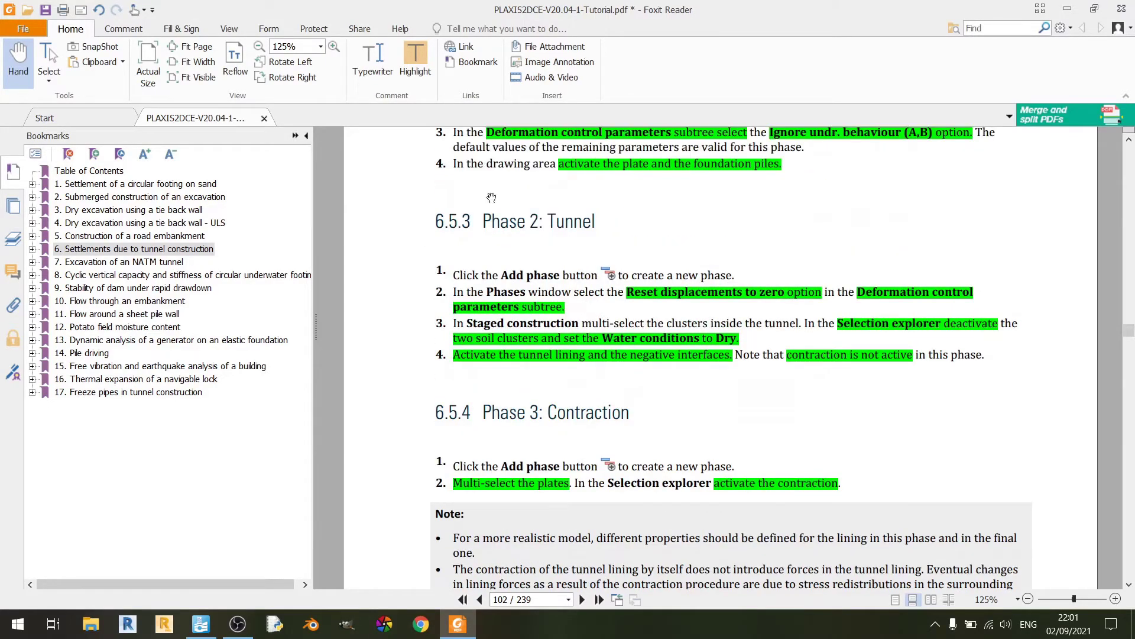
pyautogui.scroll(-5, 615, 269)
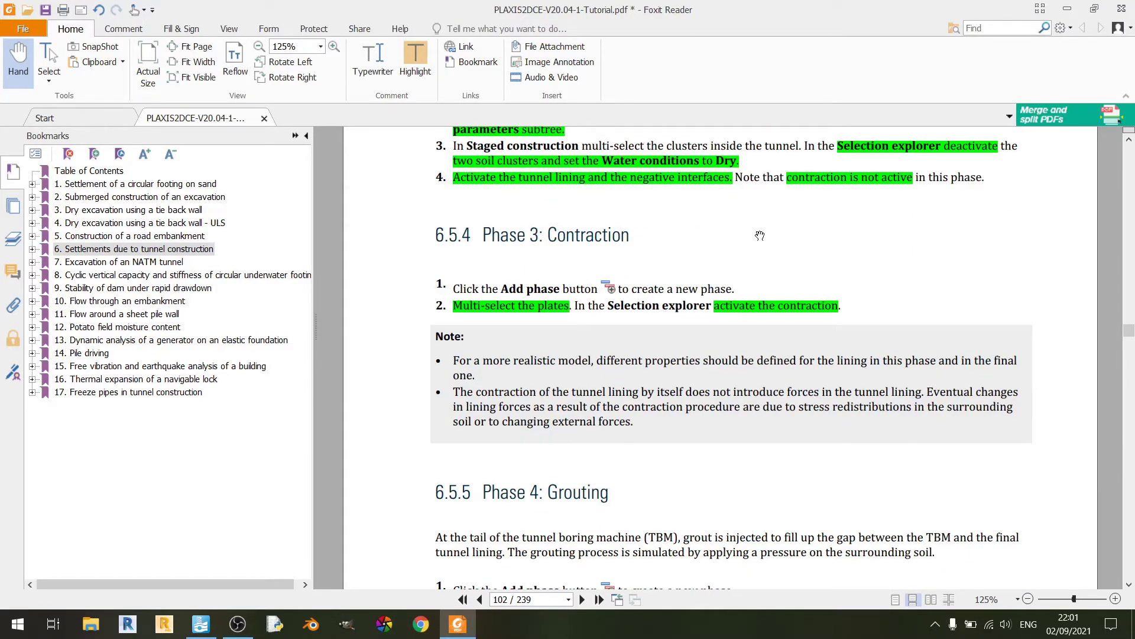
pyautogui.scroll(3, 768, 298)
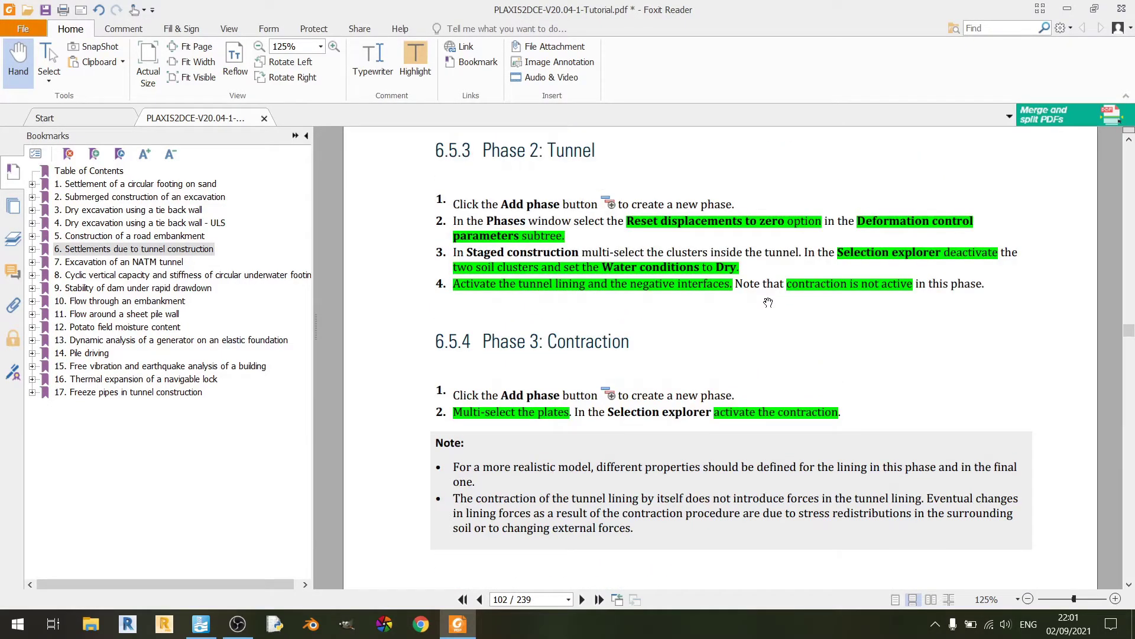
pyautogui.scroll(-3, 664, 210)
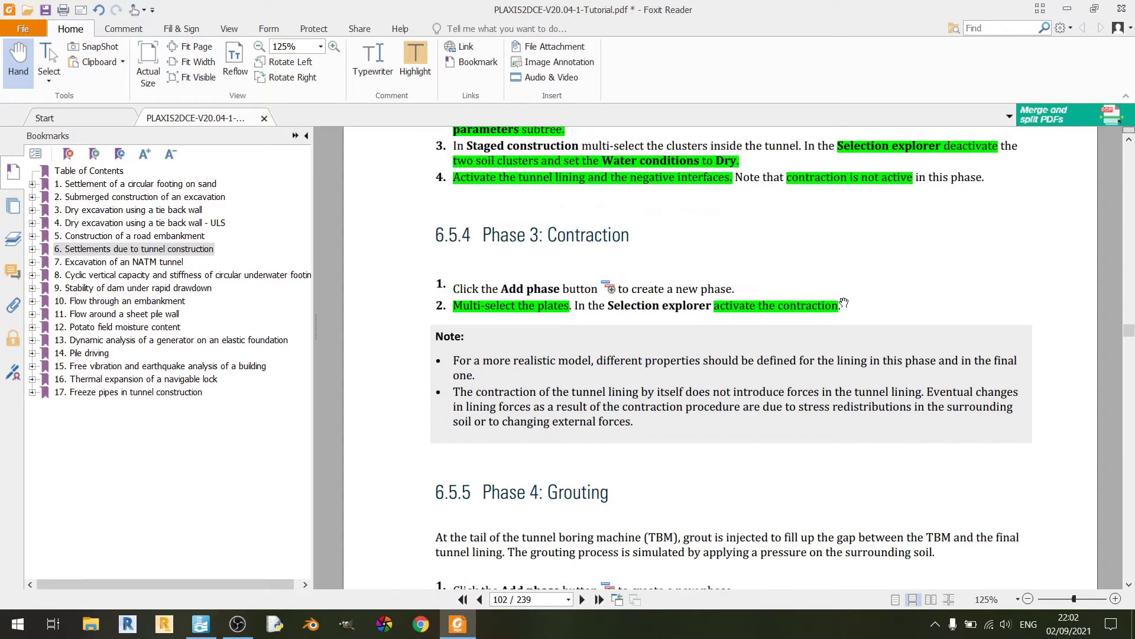
# Step: Return to PLAXIS 2D, multi-select both tunnel lining segments and activate their line contraction in the third phase
pyautogui.click(458, 624)
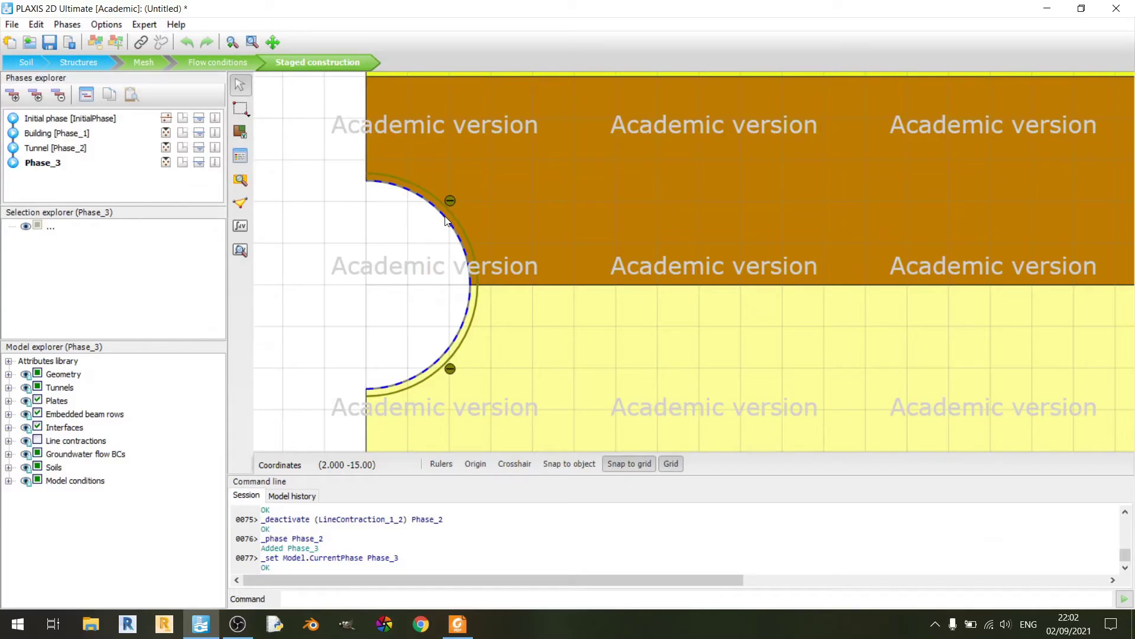
pyautogui.keyDown('ctrl'); pyautogui.click(469, 310); pyautogui.keyUp('ctrl')
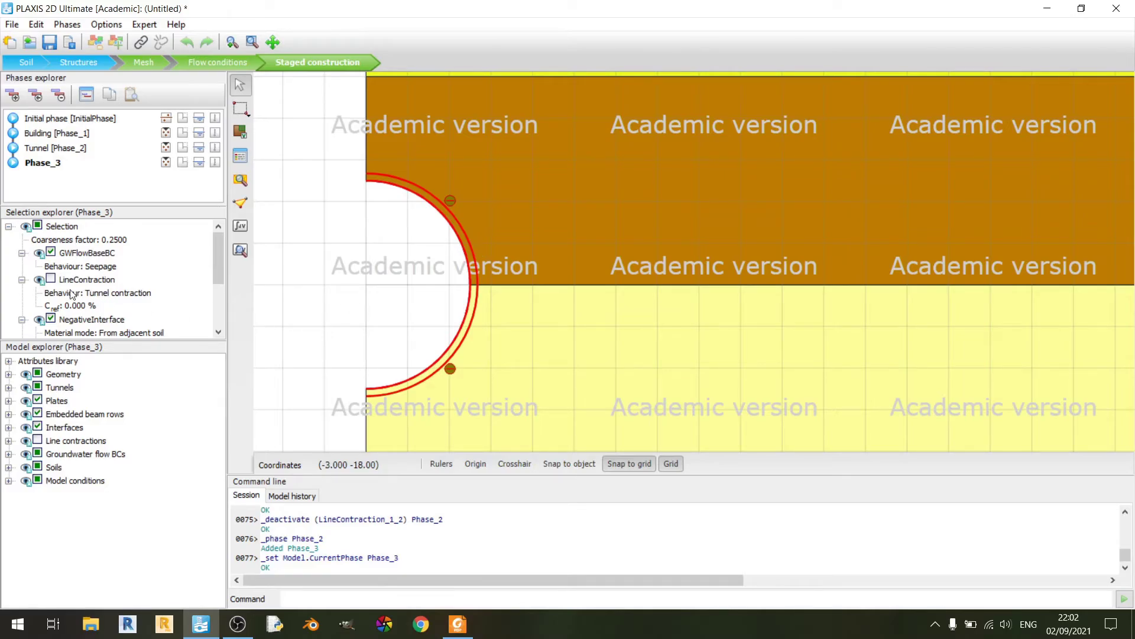
pyautogui.click(51, 280)
# Step: Rename the third calculation phase as Contraction
pyautogui.doubleClick(72, 166)
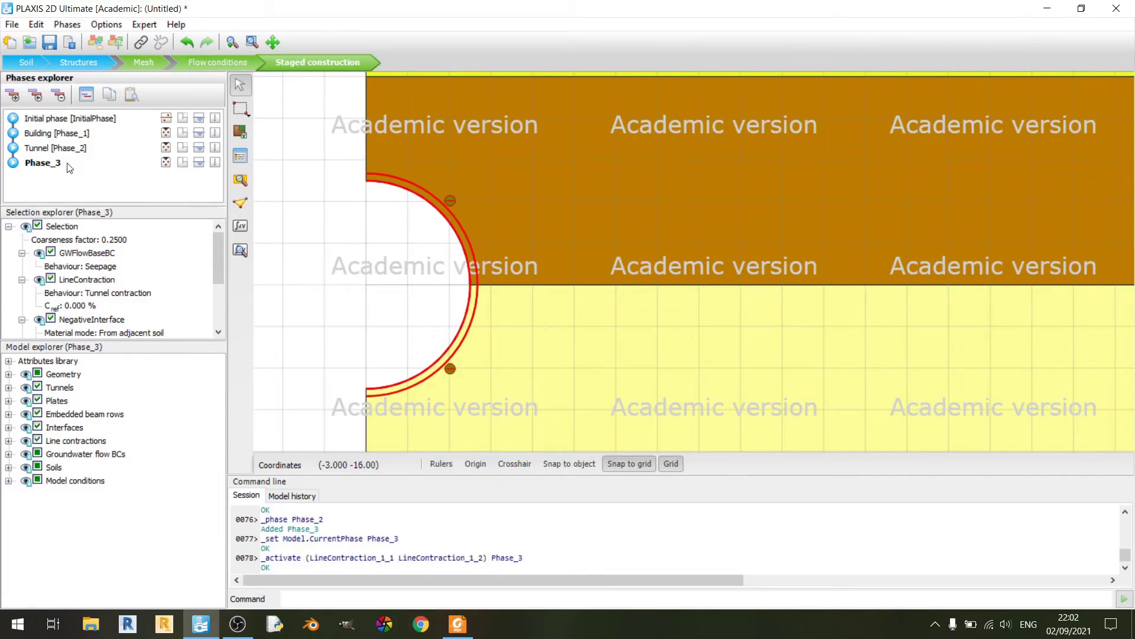
pyautogui.click(442, 143)
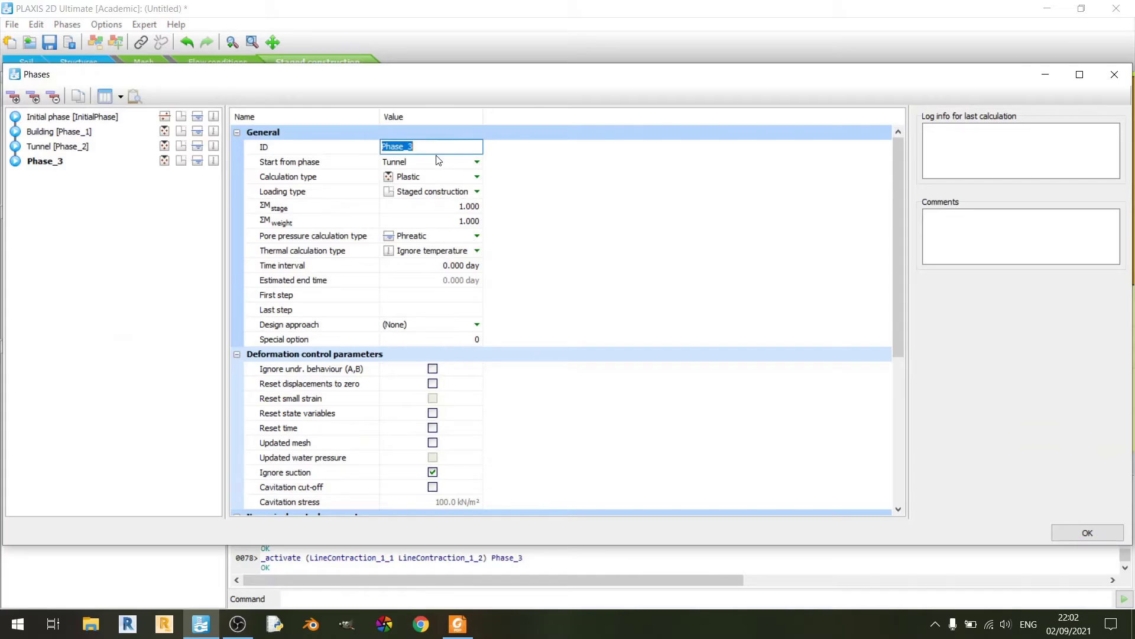
pyautogui.write('Contraction')
pyautogui.click(435, 156)
pyautogui.click(1092, 531)
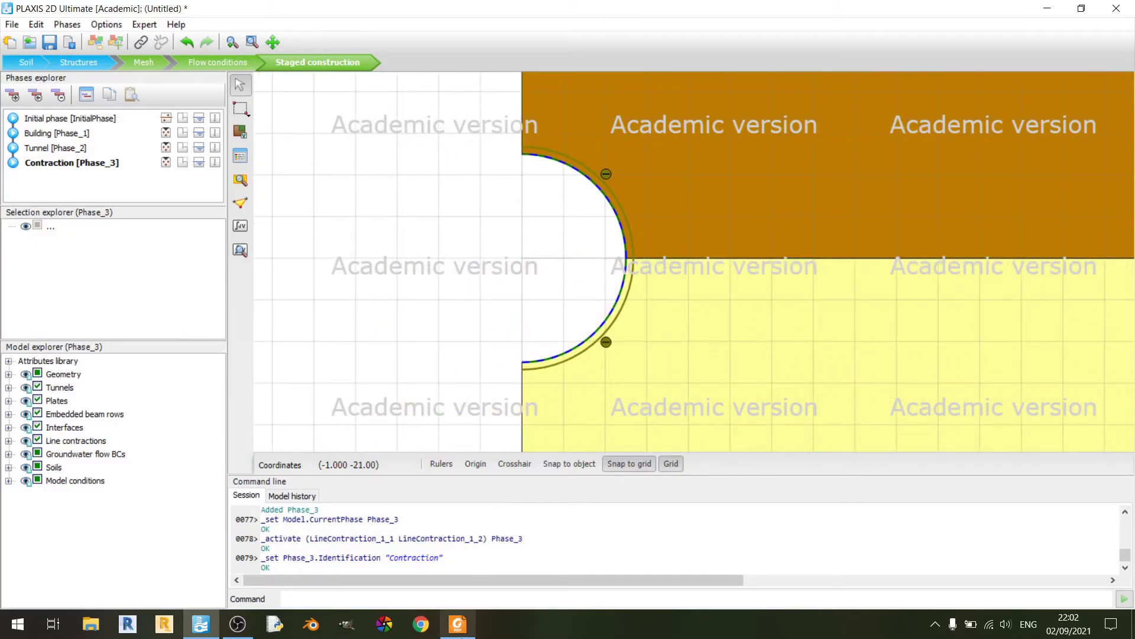
# Step: Following section 6.5.5 of the tutorial PDF, add a phase after Contraction in PLAXIS 2D and name it Grouting
pyautogui.hotkey('alt', 'Tab')
pyautogui.scroll(-4, 721, 335)
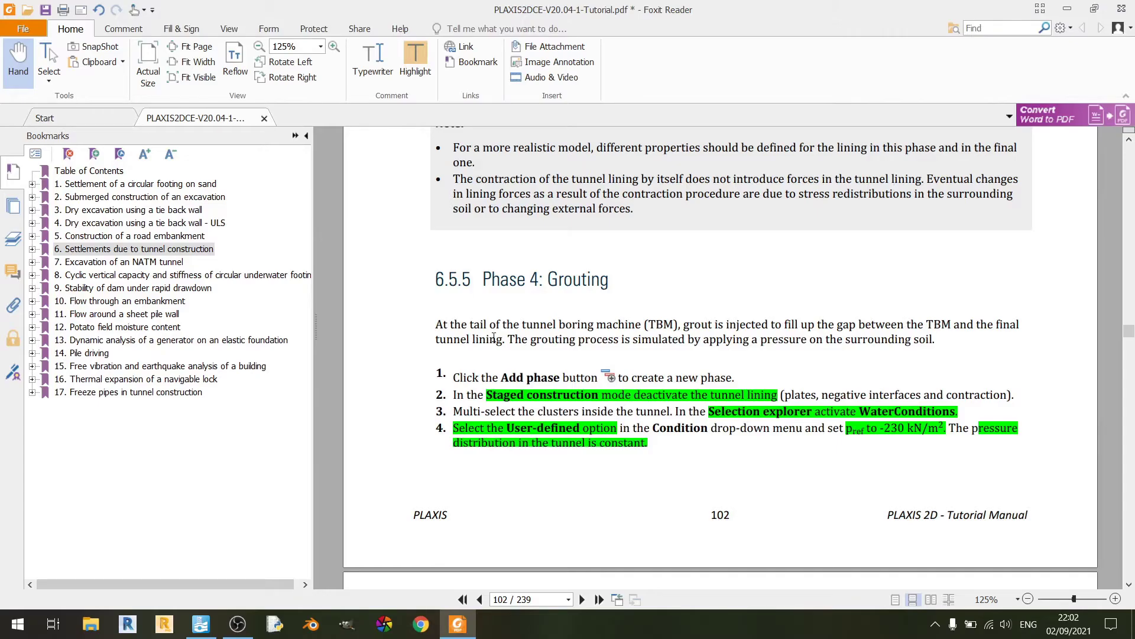
pyautogui.moveTo(471, 324); pyautogui.dragTo(678, 325)
pyautogui.click(695, 277)
pyautogui.hotkey('alt', 'Tab')
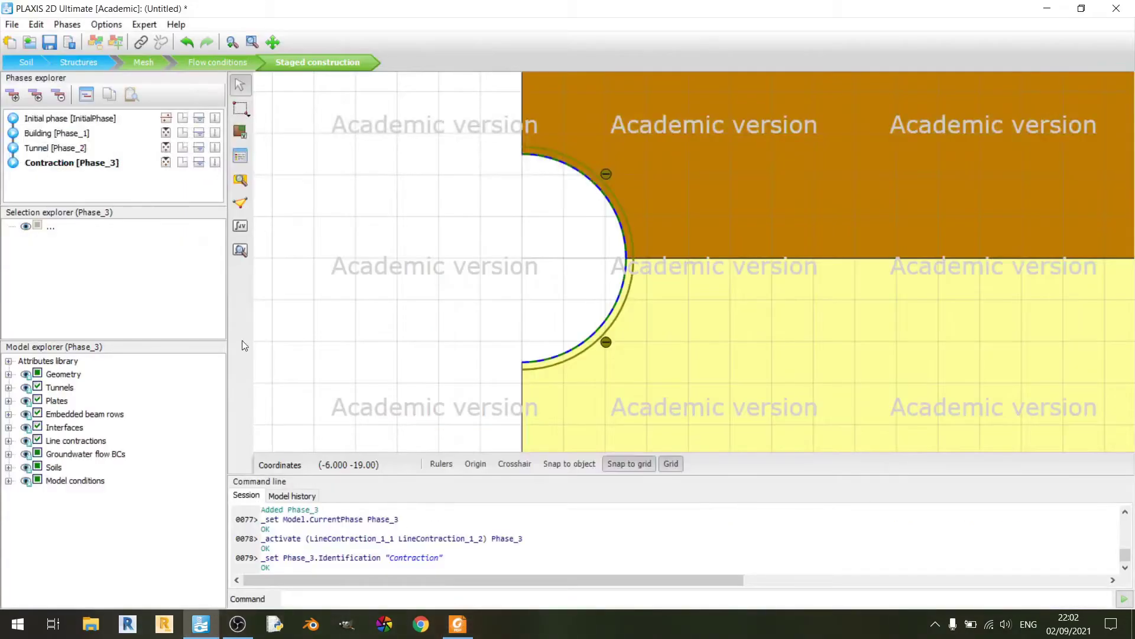
pyautogui.click(13, 96)
pyautogui.doubleClick(128, 178)
pyautogui.click(445, 143)
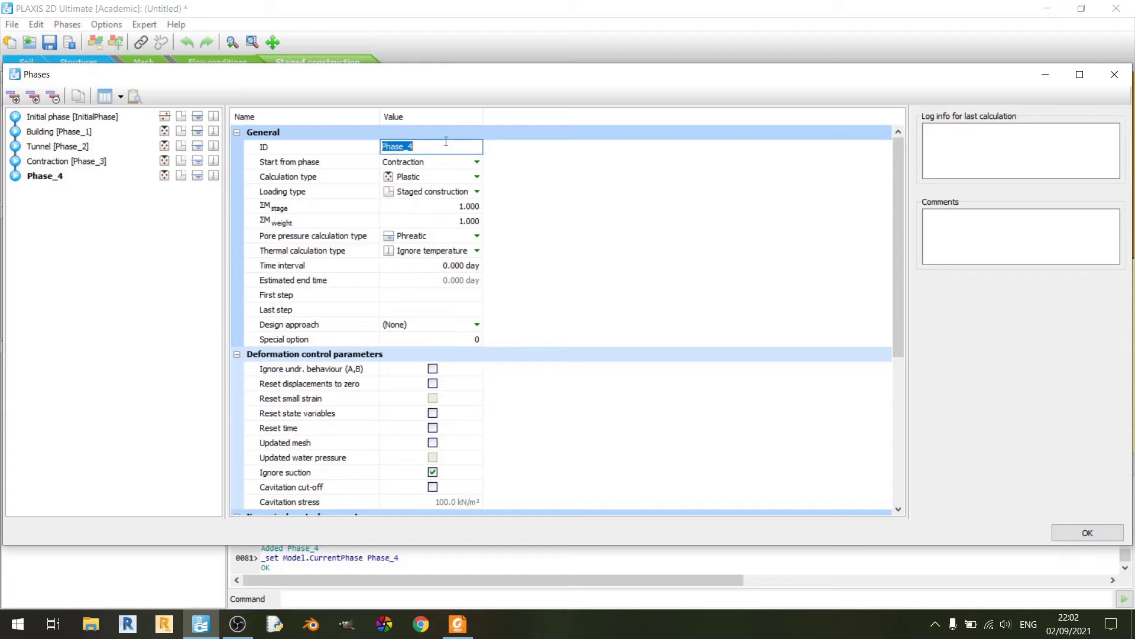
pyautogui.write('Grouting')
pyautogui.press('Return')
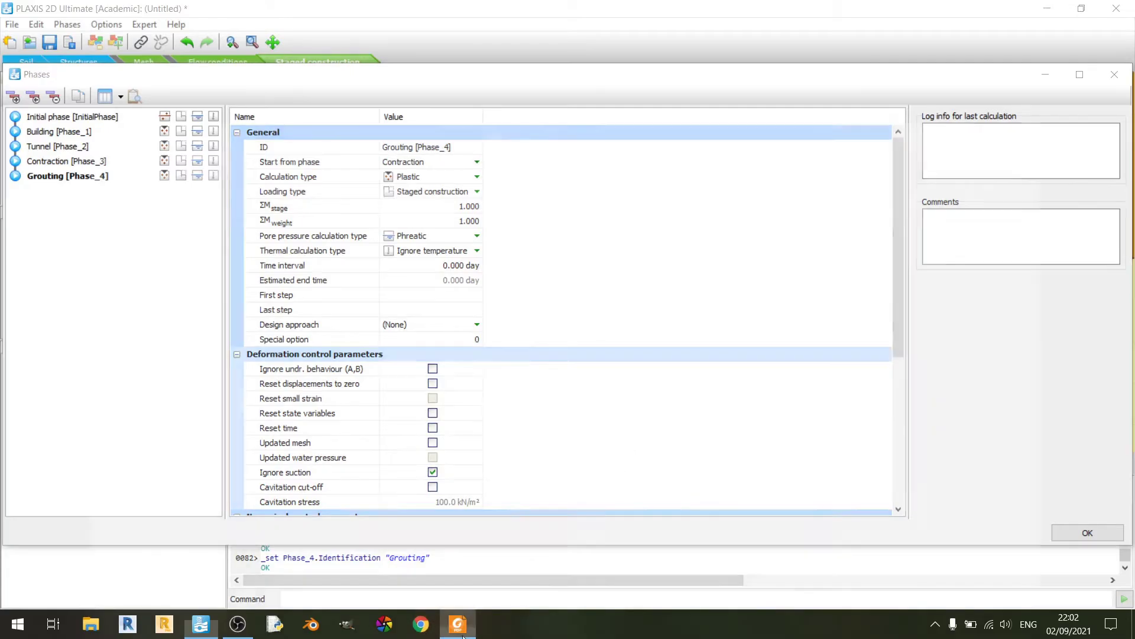
# Step: Check section 6.5.5 of the tutorial PDF, close the phase settings in PLAXIS 2D and deactivate both tunnel lining segments in the Grouting phase
pyautogui.hotkey('alt', 'Tab')
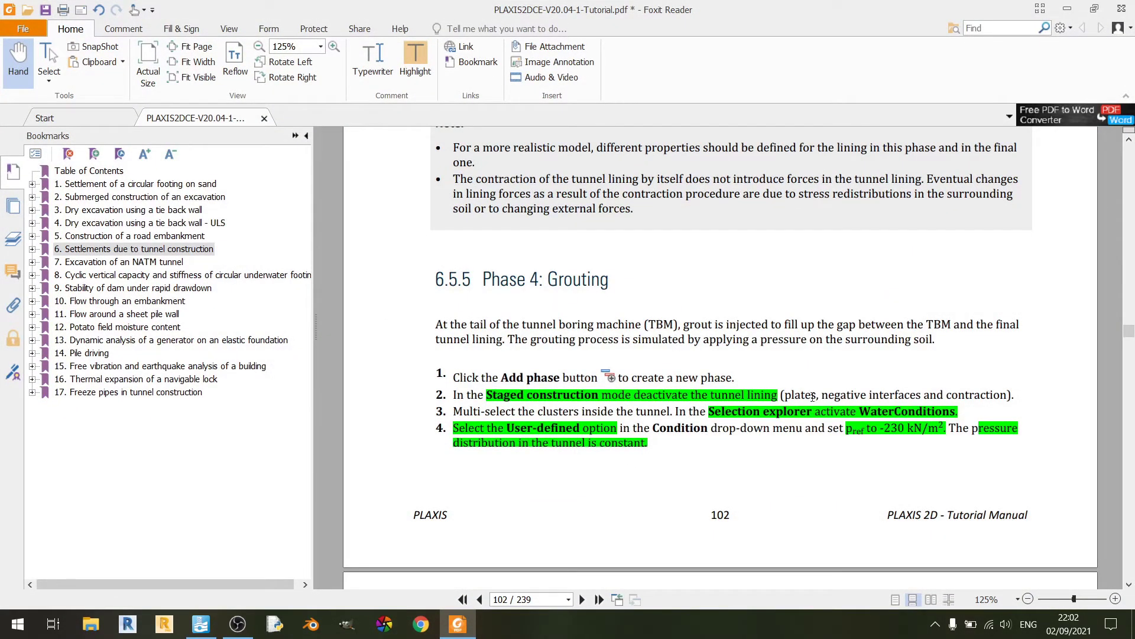
pyautogui.click(470, 625)
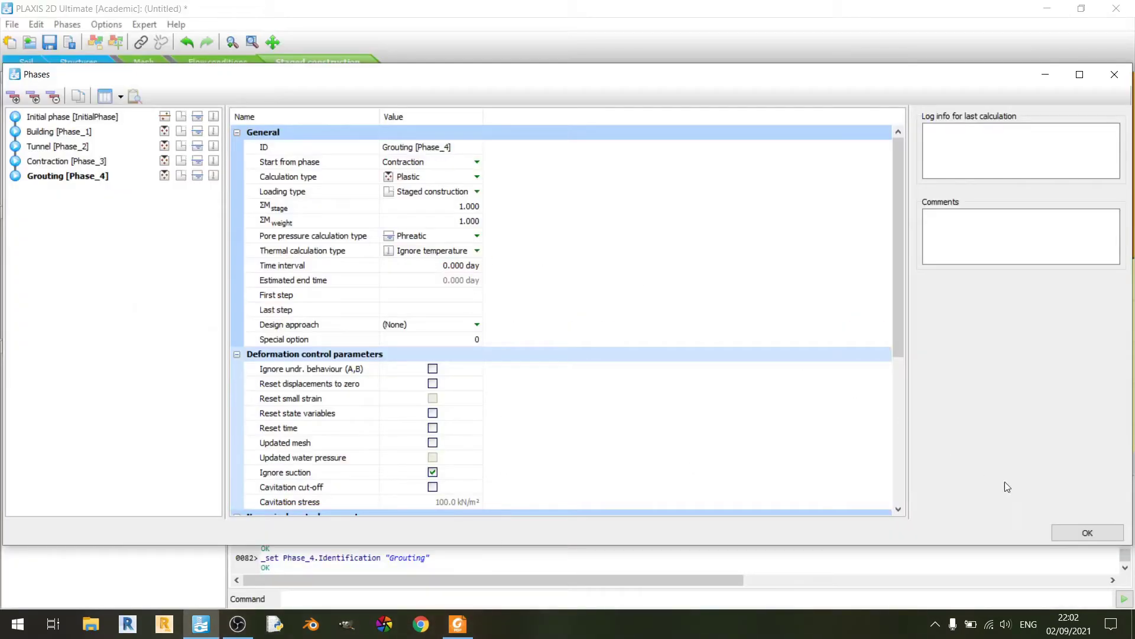
pyautogui.click(1095, 535)
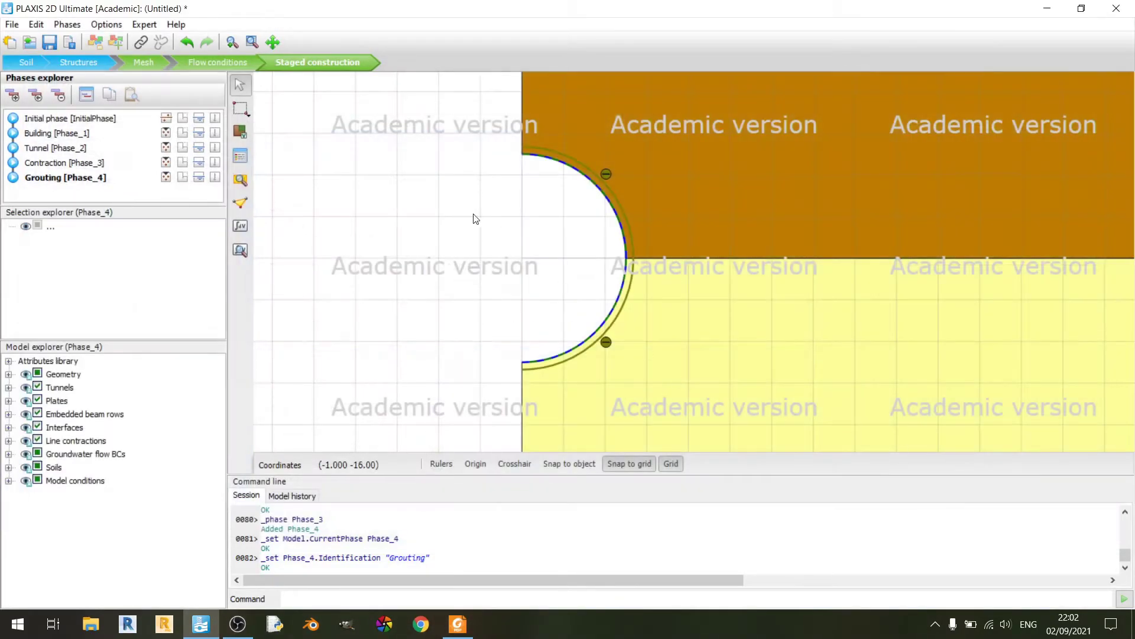
pyautogui.click(240, 132)
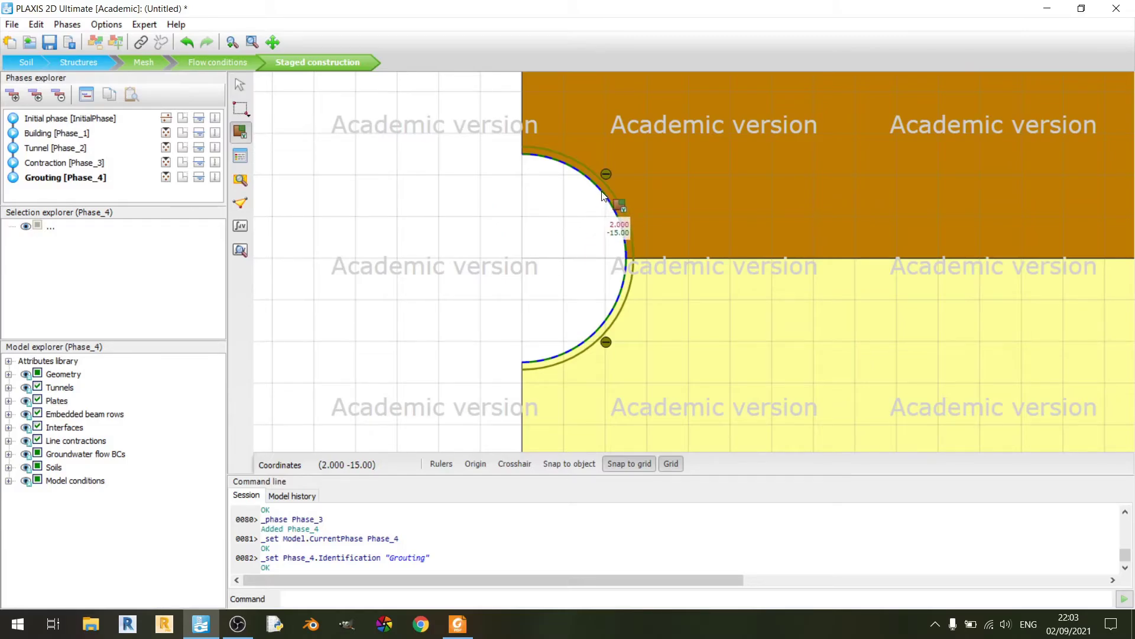
pyautogui.click(612, 220)
pyautogui.click(628, 280)
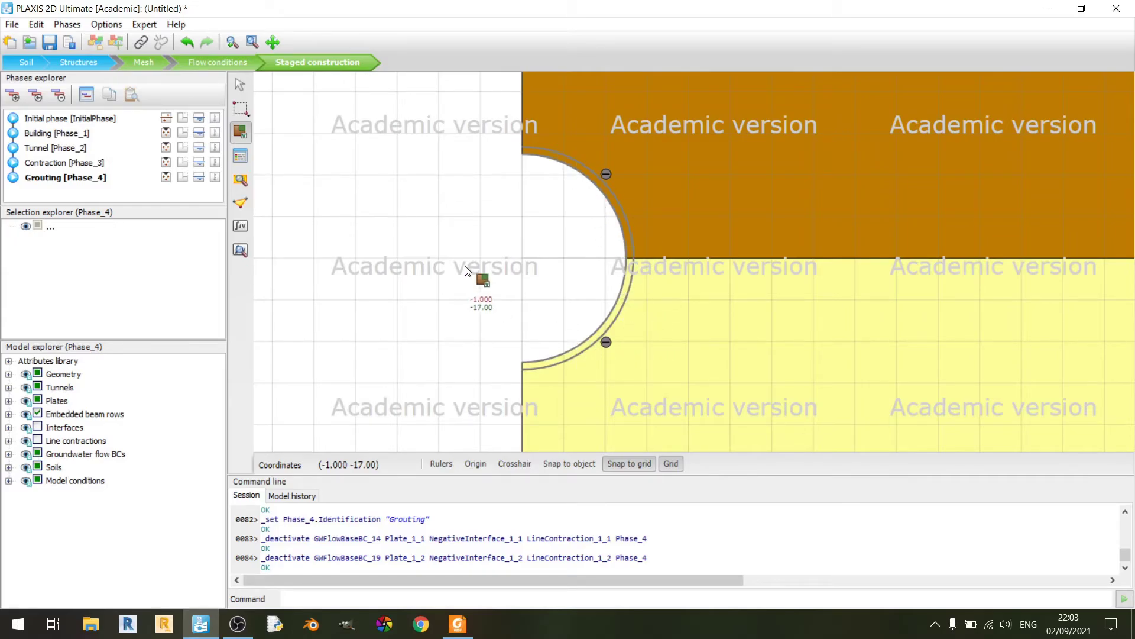
pyautogui.press('Escape')
# Step: Following the tutorial PDF, multi-select both soil clusters inside the tunnel and set their water conditions to User-defined in the Grouting phase
pyautogui.click(457, 624)
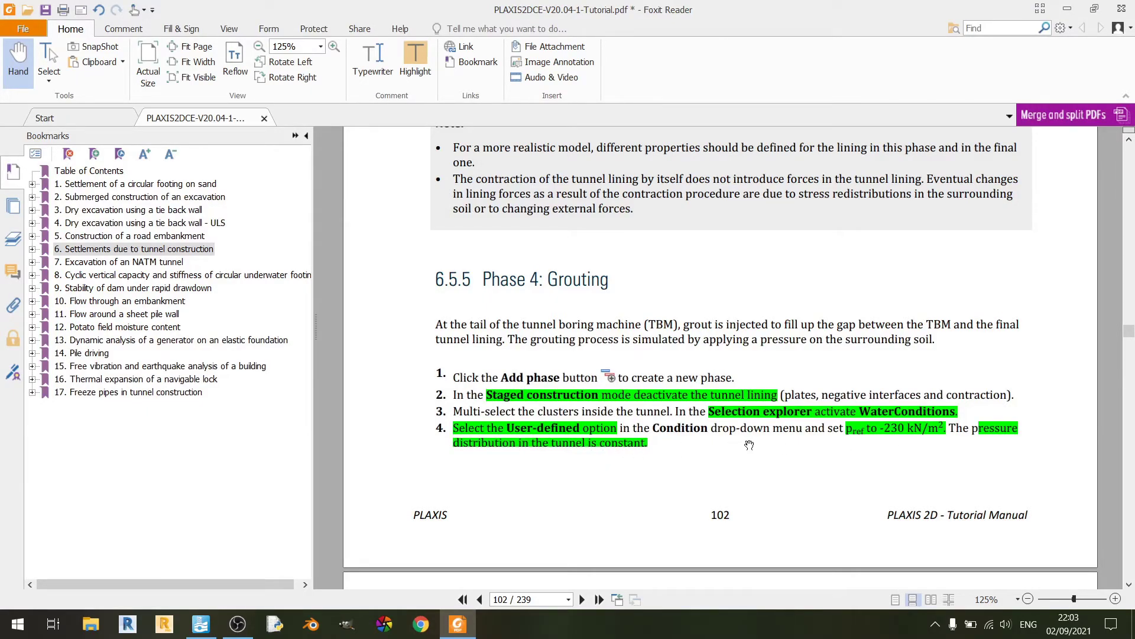
pyautogui.click(458, 624)
pyautogui.click(565, 248)
pyautogui.keyDown('ctrl'); pyautogui.click(562, 291); pyautogui.keyUp('ctrl')
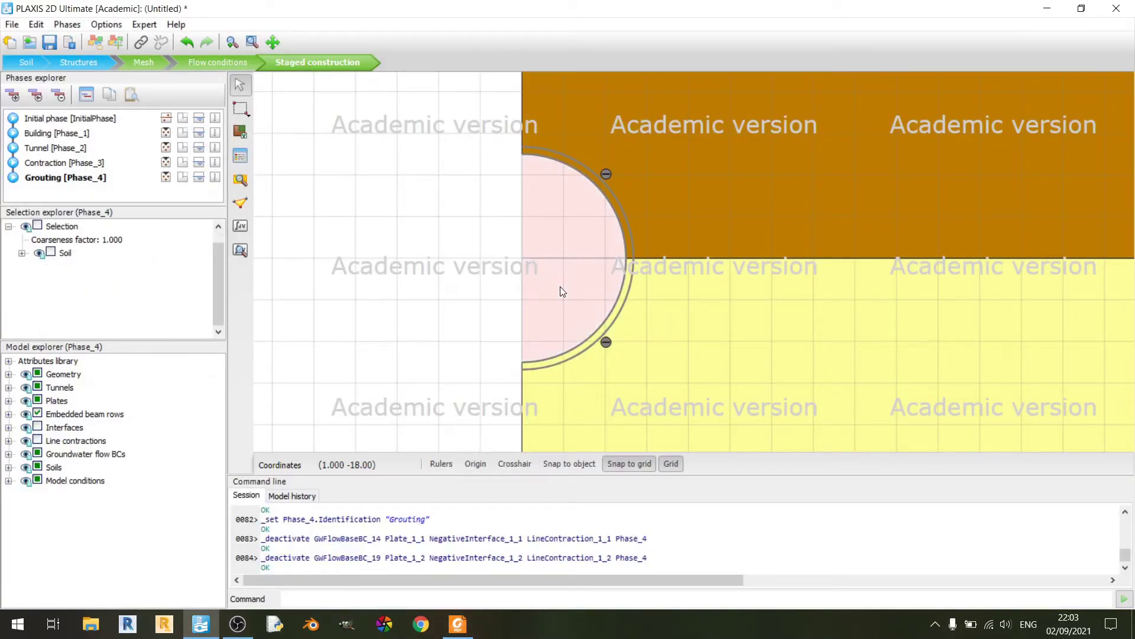
pyautogui.scroll(-2, 151, 270)
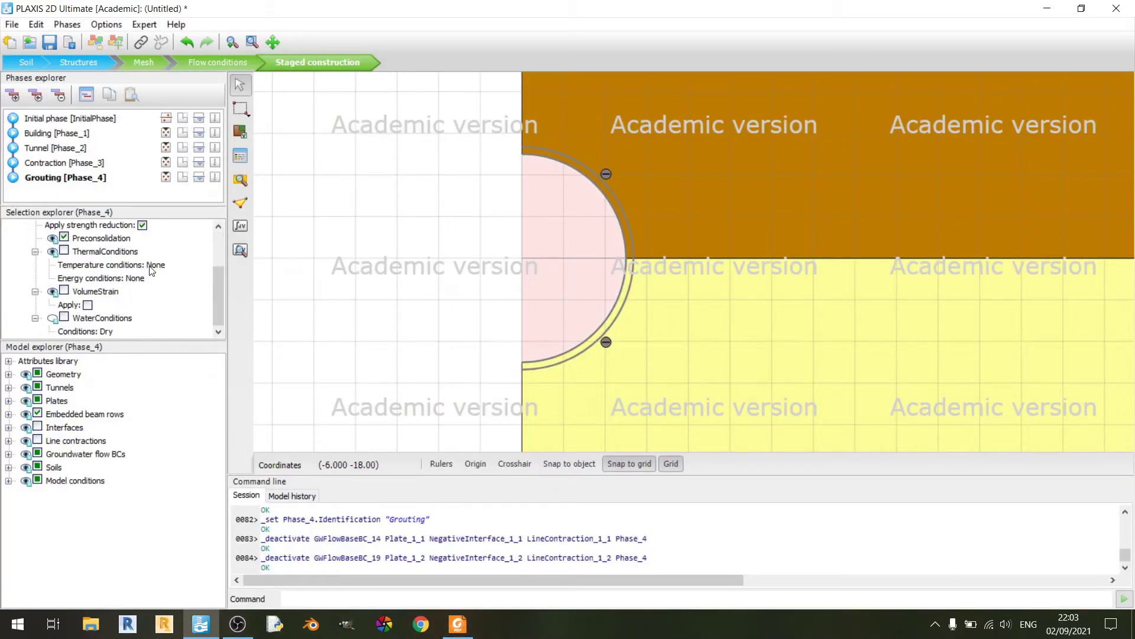
pyautogui.click(107, 336)
pyautogui.click(119, 336)
pyautogui.click(127, 377)
pyautogui.scroll(-1, 192, 305)
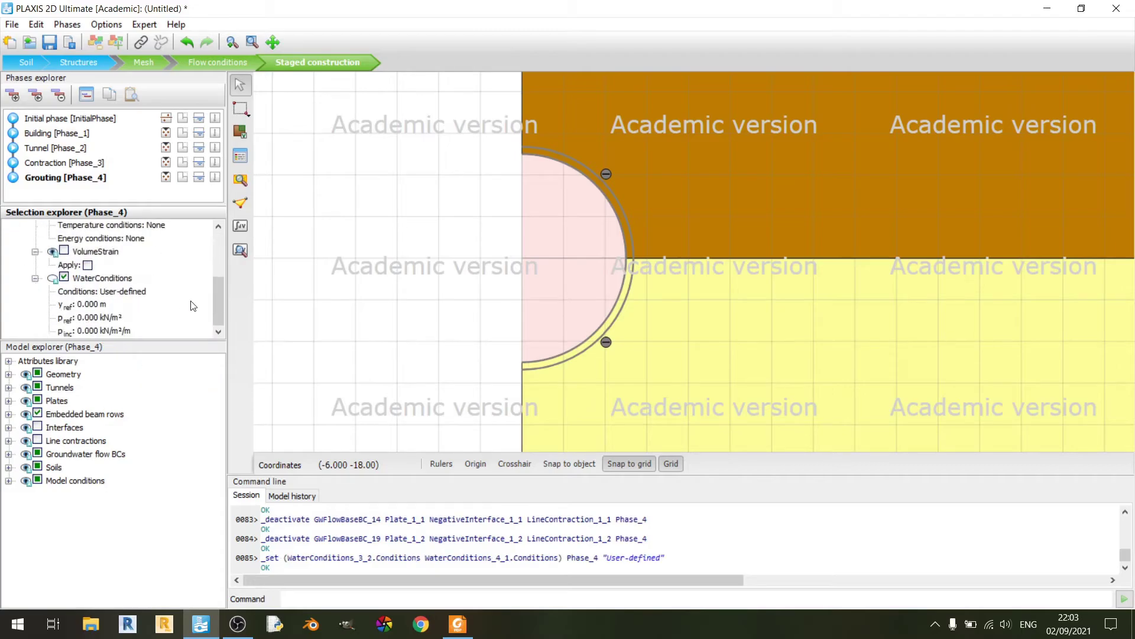
# Step: Check the reference pressure in the tutorial PDF and set pref of the tunnel clusters' water conditions to -230 kN/m²
pyautogui.click(458, 623)
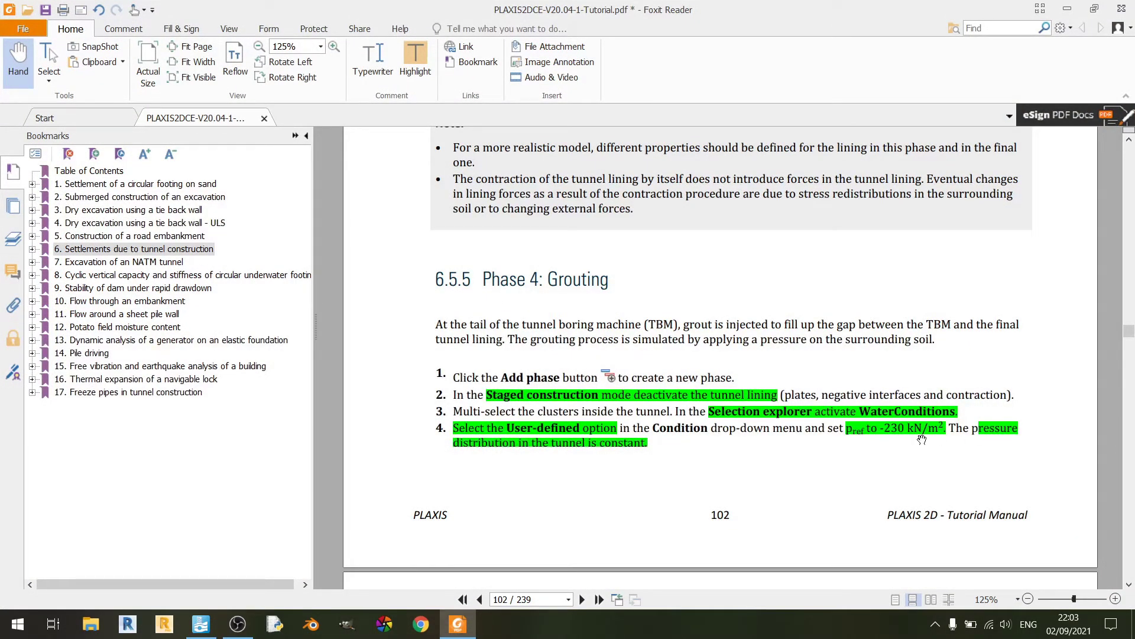
pyautogui.click(458, 624)
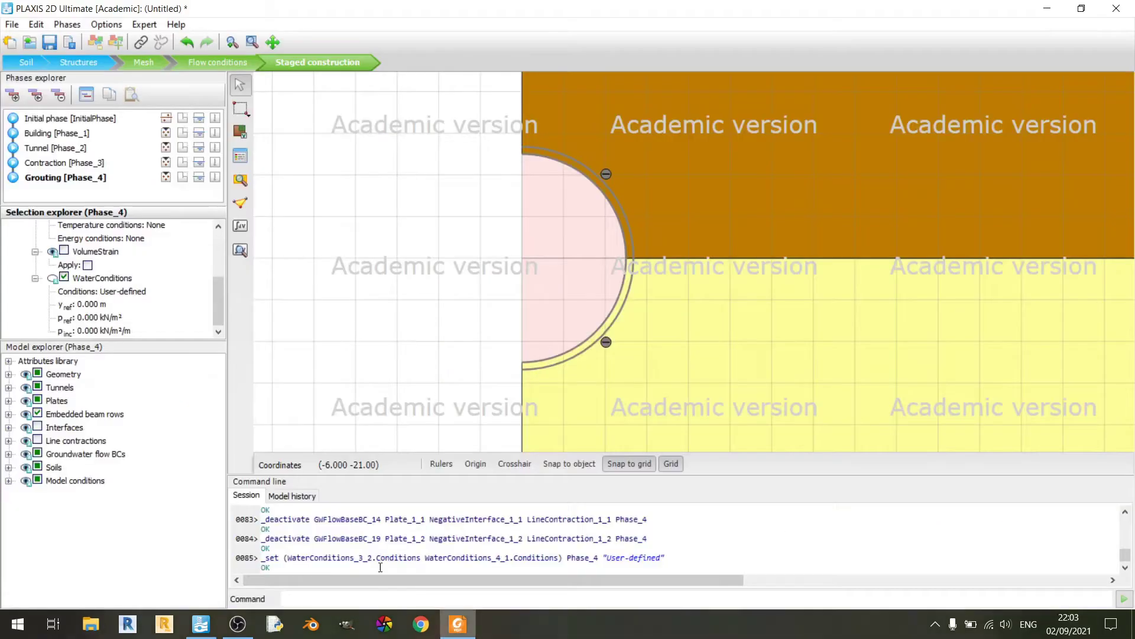
pyautogui.click(119, 316)
pyautogui.write('-2')
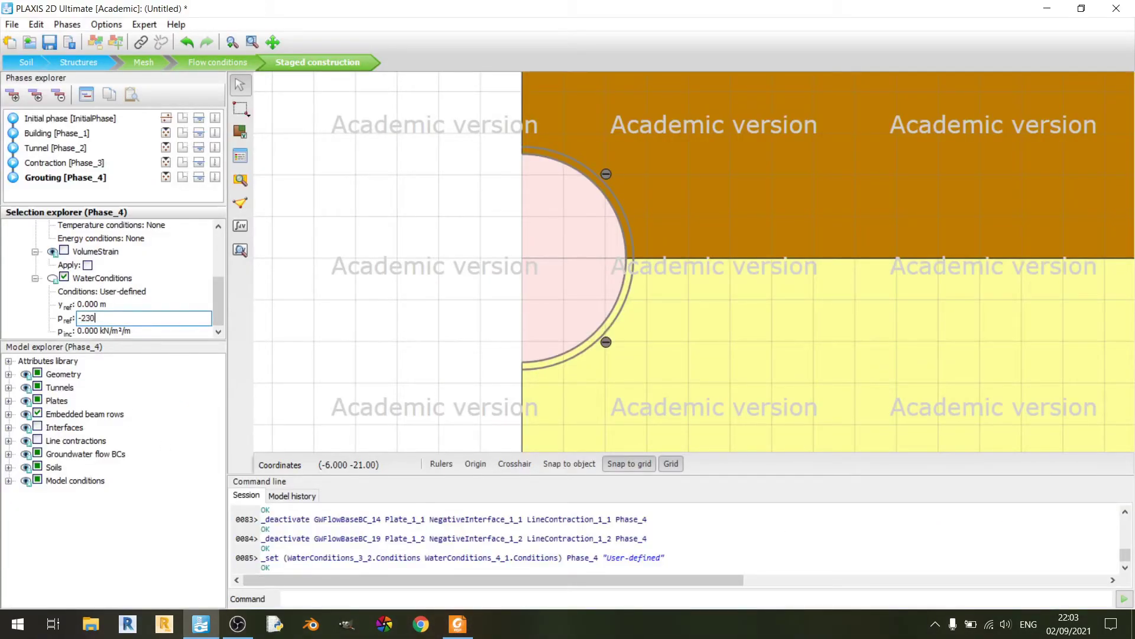
pyautogui.write('30')
pyautogui.press('Return')
pyautogui.click(417, 260)
pyautogui.scroll(-2, 431, 290)
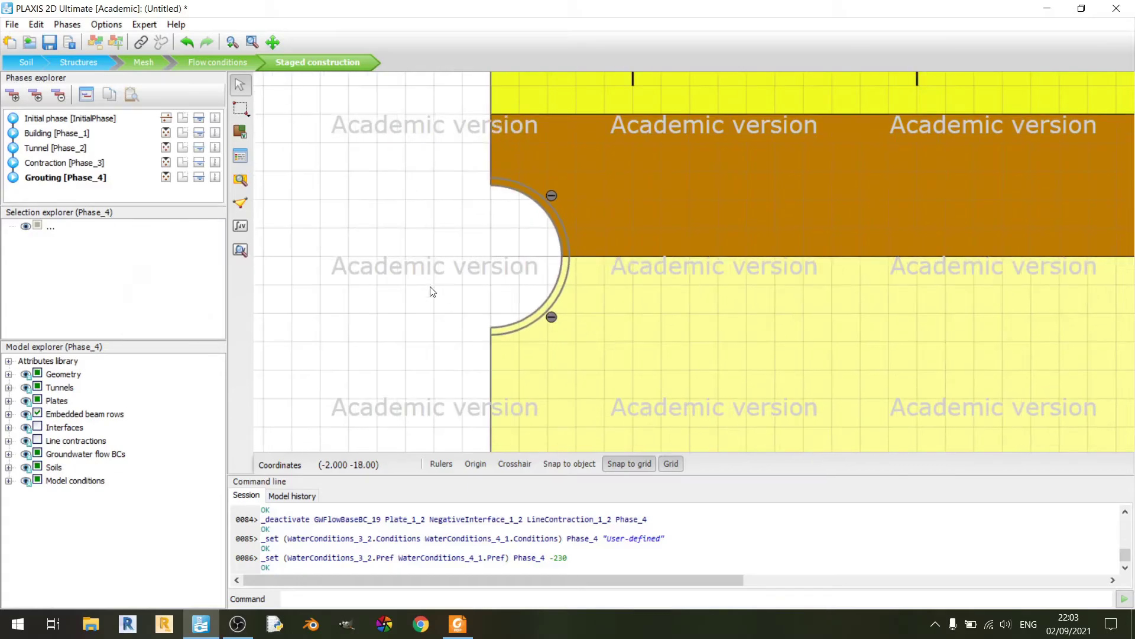
# Step: Read section 6.5.6, Phase 5: Final lining, in the tutorial PDF, and add a phase named Lining after Grouting in PLAXIS 2D
pyautogui.click(458, 624)
pyautogui.scroll(-6, 584, 379)
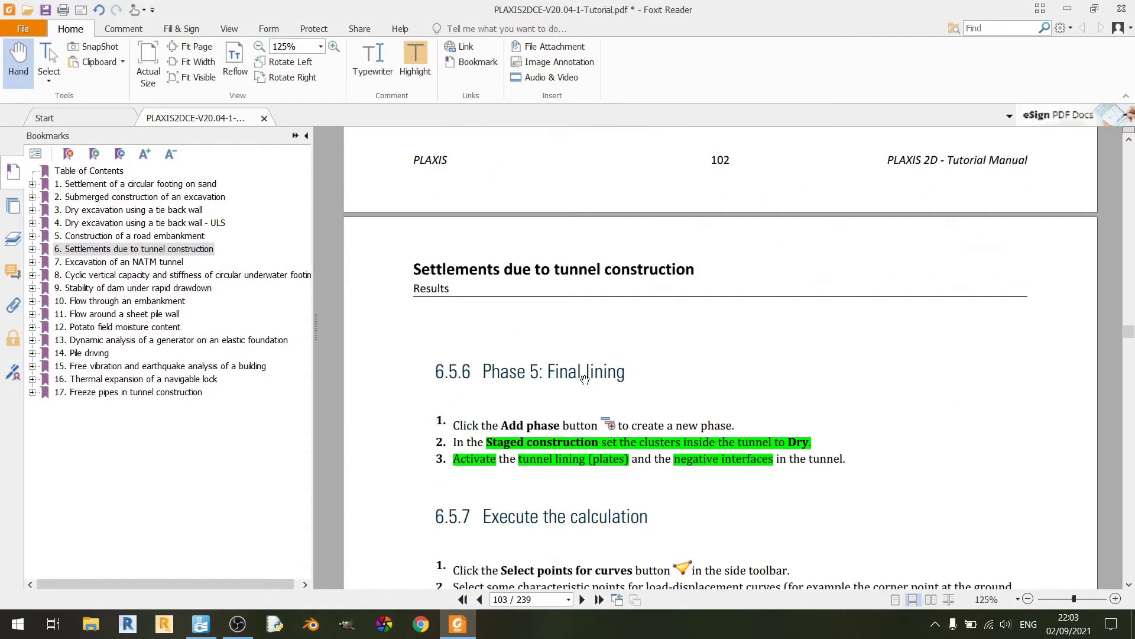
pyautogui.scroll(-1, 585, 379)
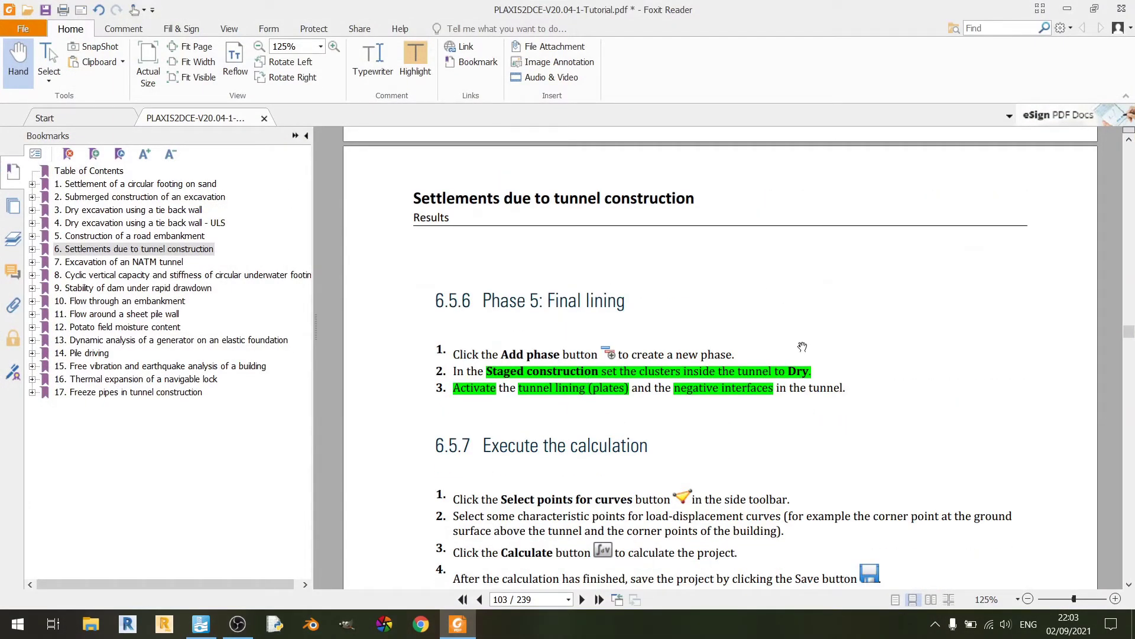
pyautogui.click(200, 624)
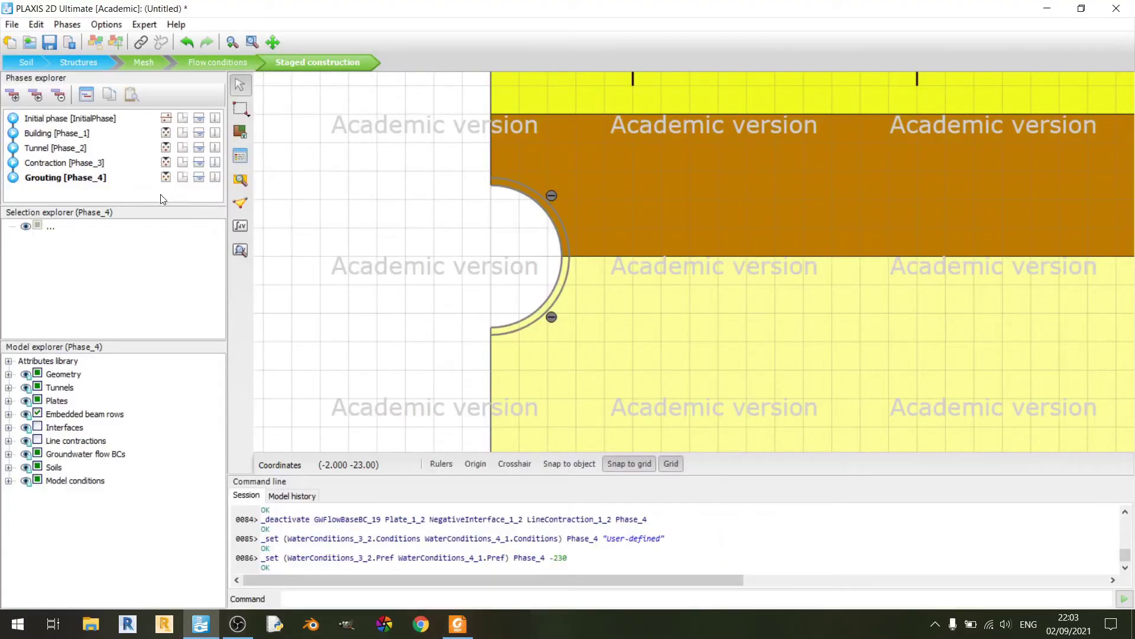
pyautogui.click(12, 95)
pyautogui.doubleClick(44, 190)
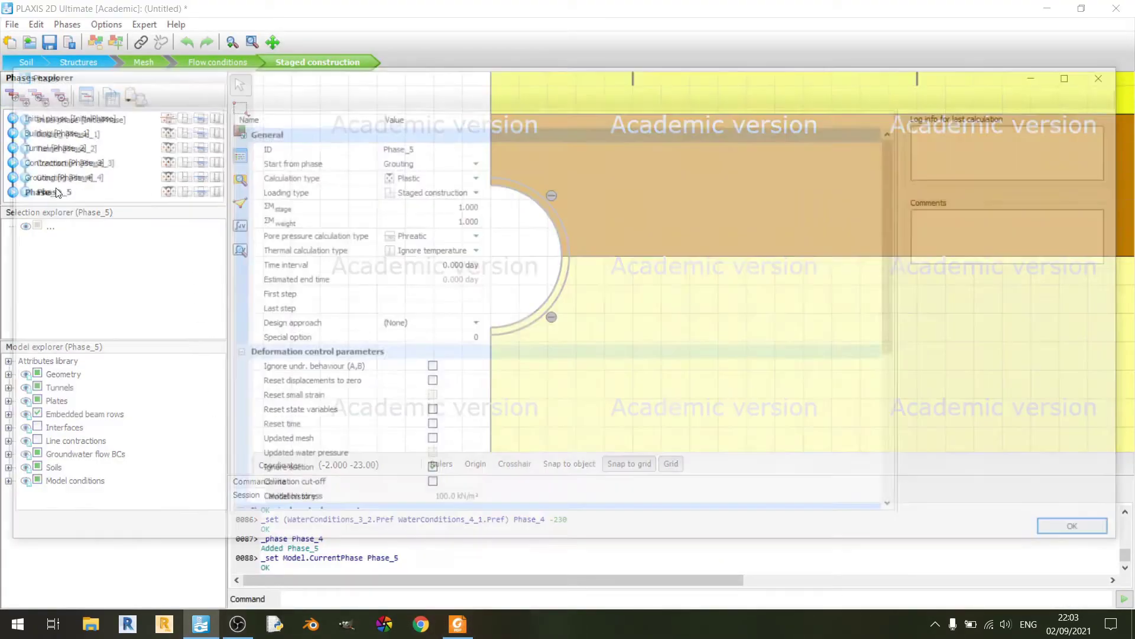
pyautogui.click(447, 146)
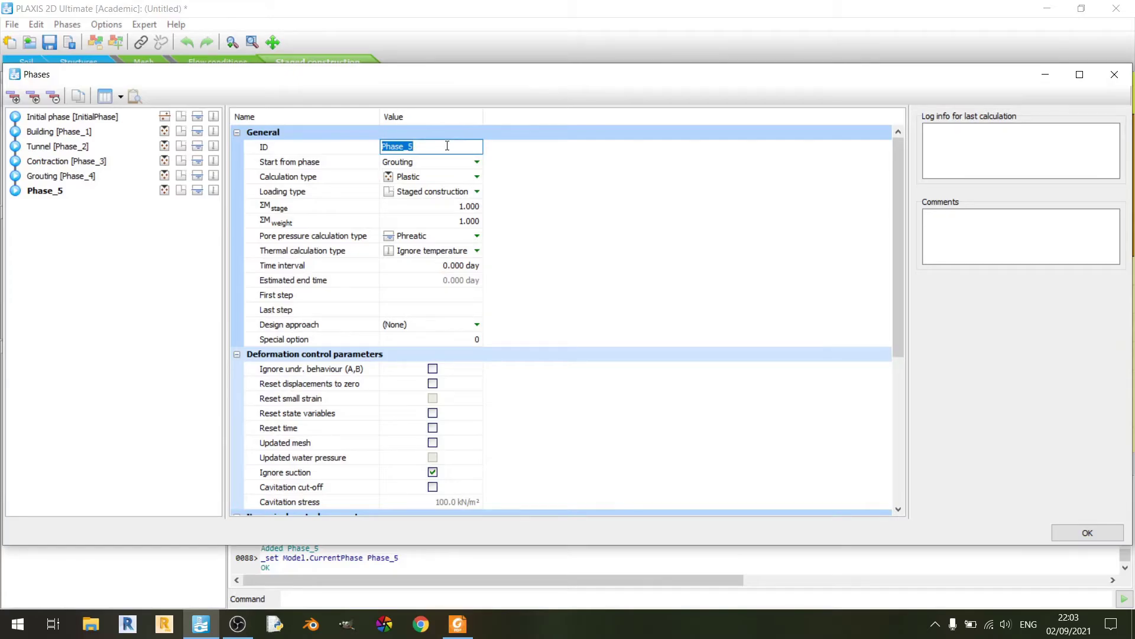
pyautogui.write('Lining')
pyautogui.click(1085, 531)
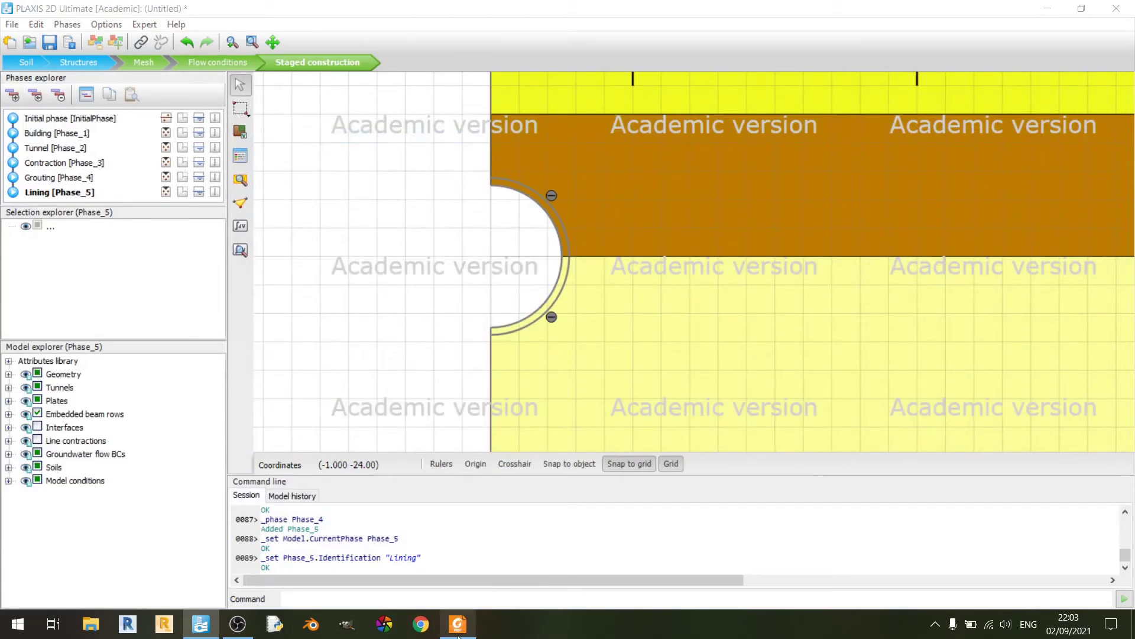
pyautogui.click(458, 633)
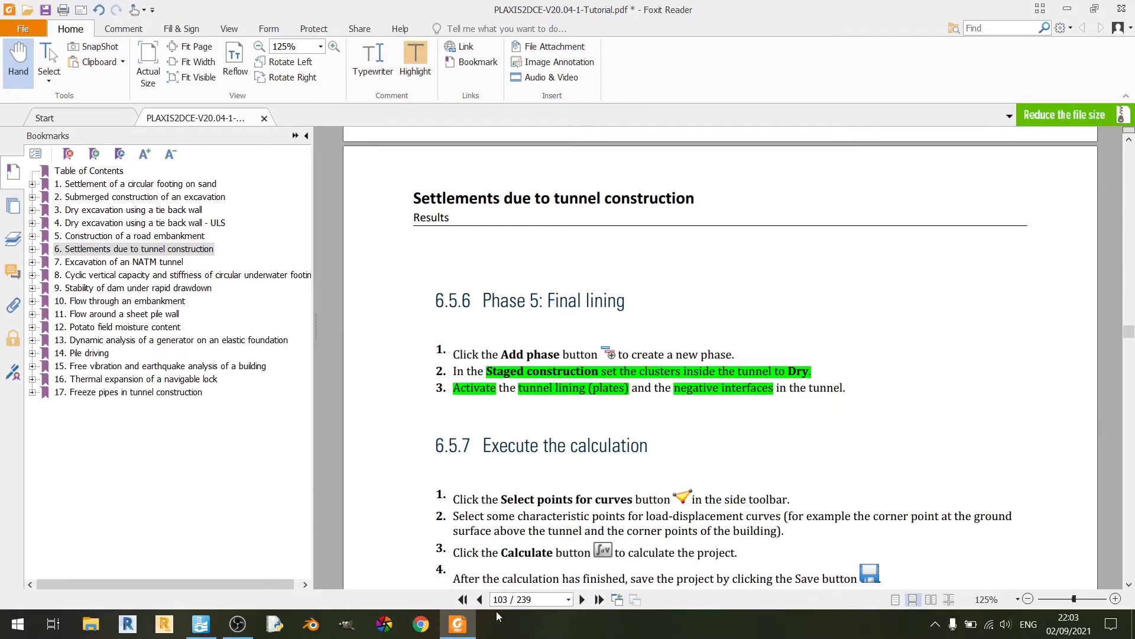
pyautogui.click(458, 623)
pyautogui.click(527, 236)
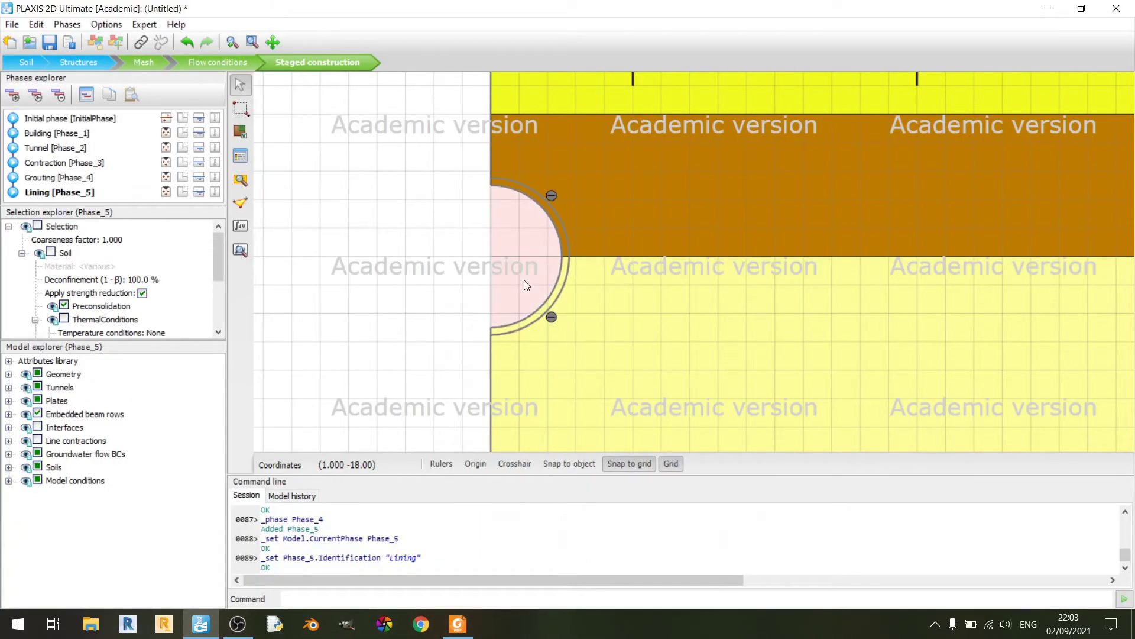
pyautogui.rightClick(516, 226)
pyautogui.moveTo(582, 330)
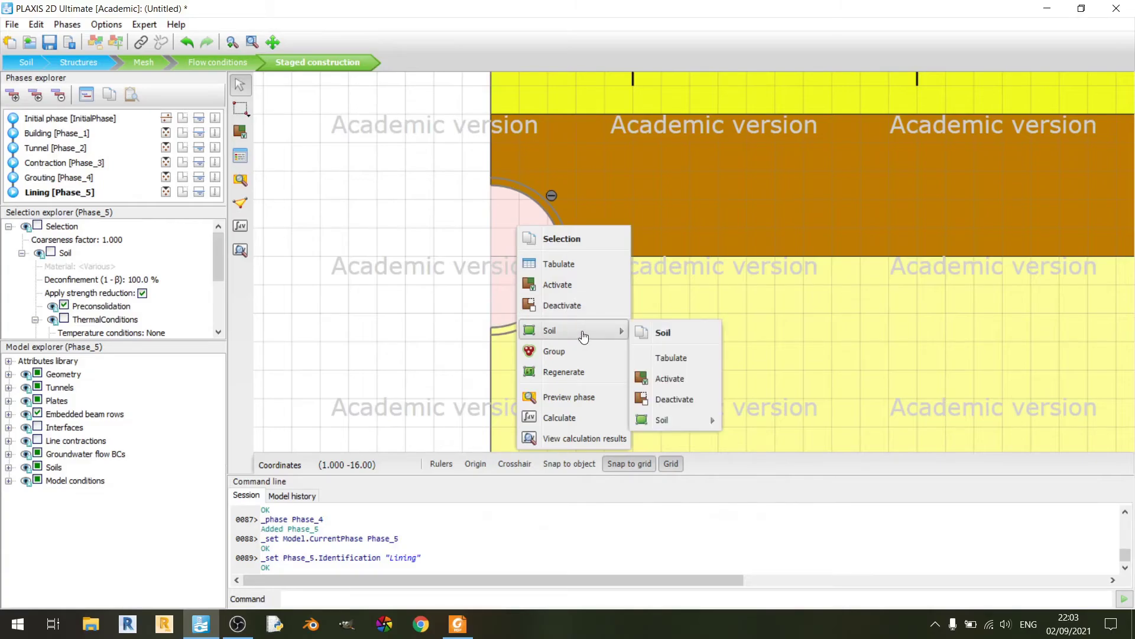
pyautogui.click(335, 230)
# Step: Multi-select both soil clusters inside the tunnel and set their water conditions to Dry in the Lining phase
pyautogui.click(523, 219)
pyautogui.keyDown('ctrl'); pyautogui.click(523, 292); pyautogui.keyUp('ctrl')
pyautogui.scroll(-3, 195, 290)
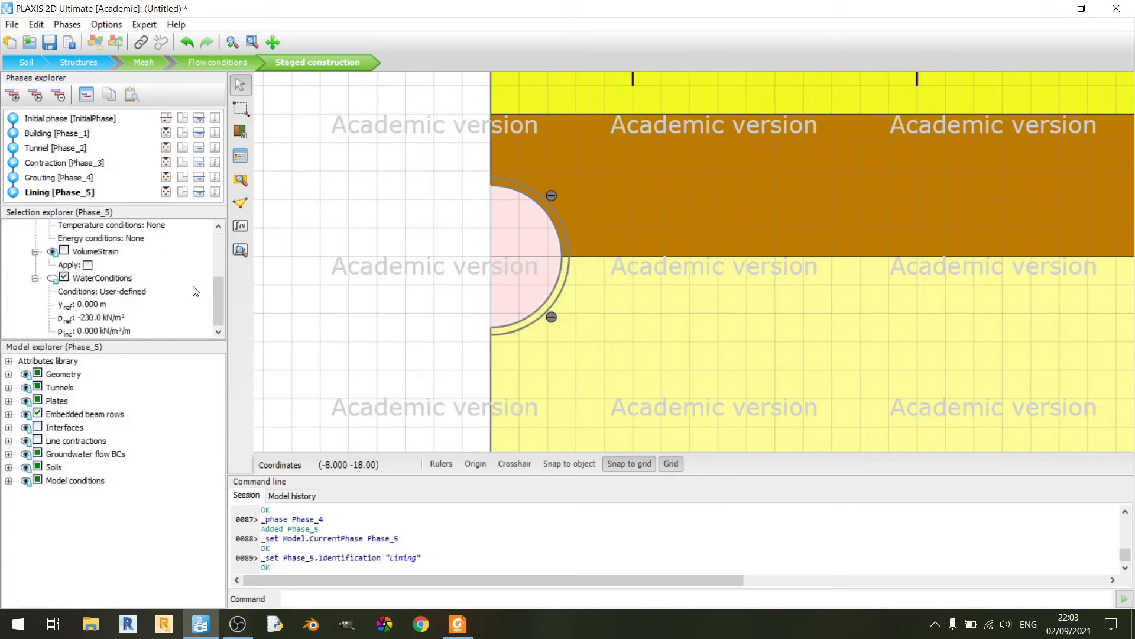
pyautogui.click(130, 318)
pyautogui.click(134, 292)
pyautogui.click(134, 291)
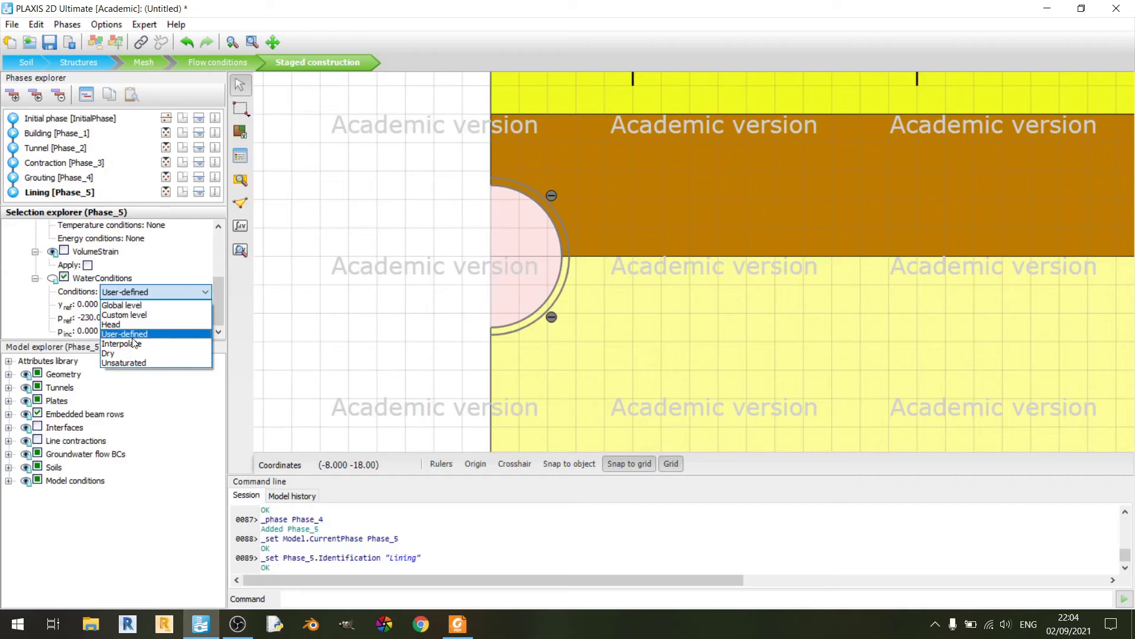
pyautogui.click(135, 353)
pyautogui.click(367, 261)
# Step: Following the tutorial PDF, activate both tunnel lining segments in PLAXIS 2D's Lining phase and check the properties of each segment
pyautogui.click(458, 624)
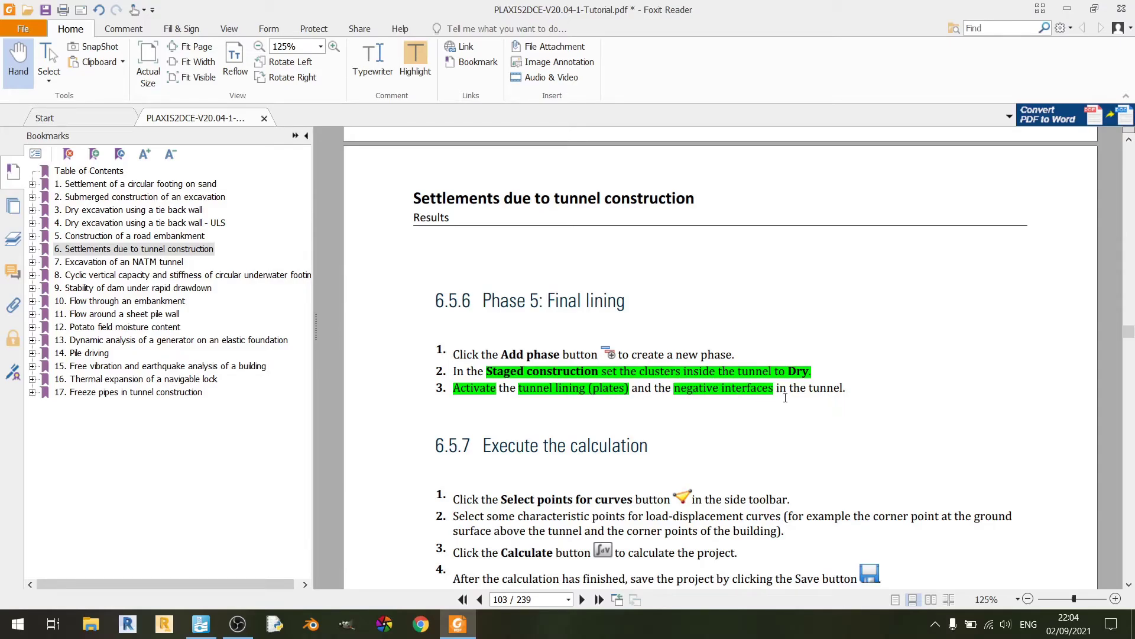
pyautogui.hotkey('alt', 'Tab')
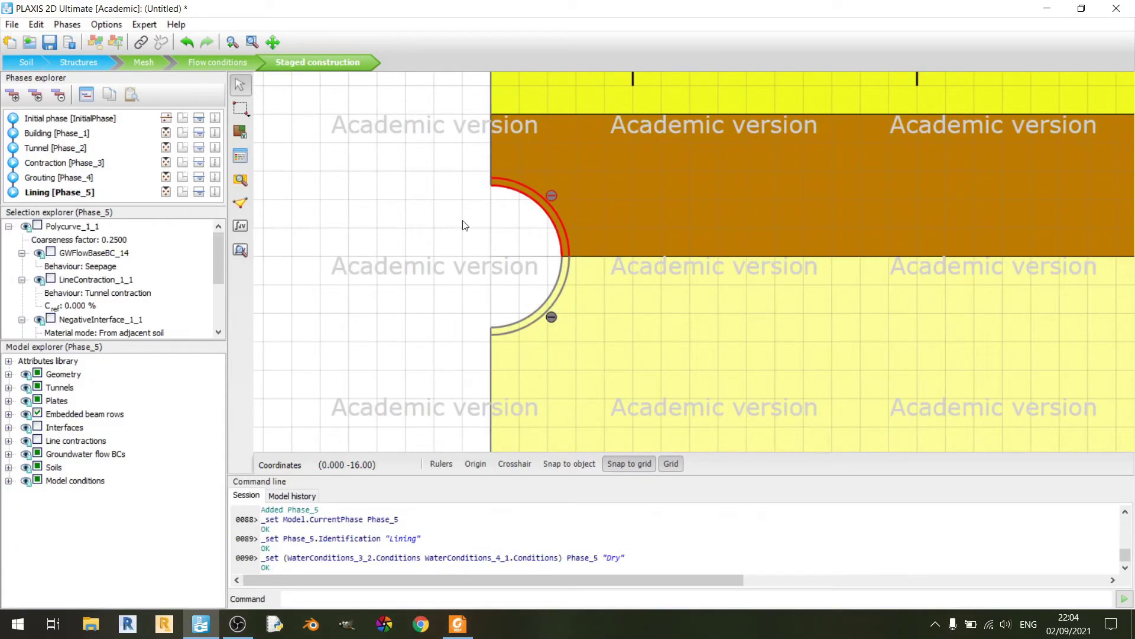
pyautogui.click(240, 137)
pyautogui.click(559, 231)
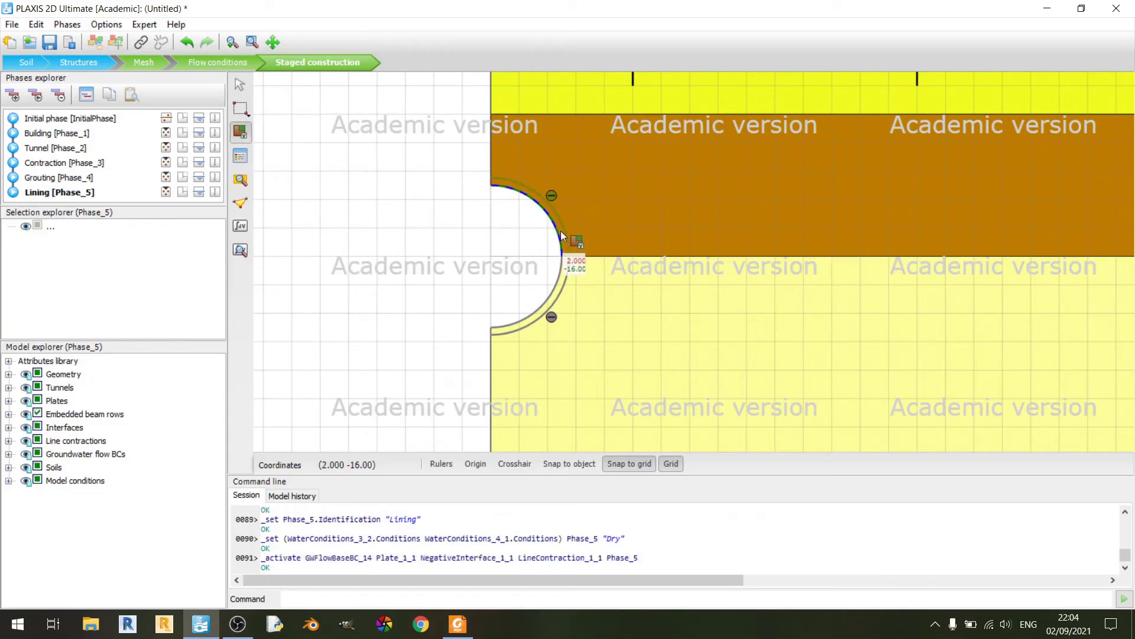
pyautogui.click(558, 278)
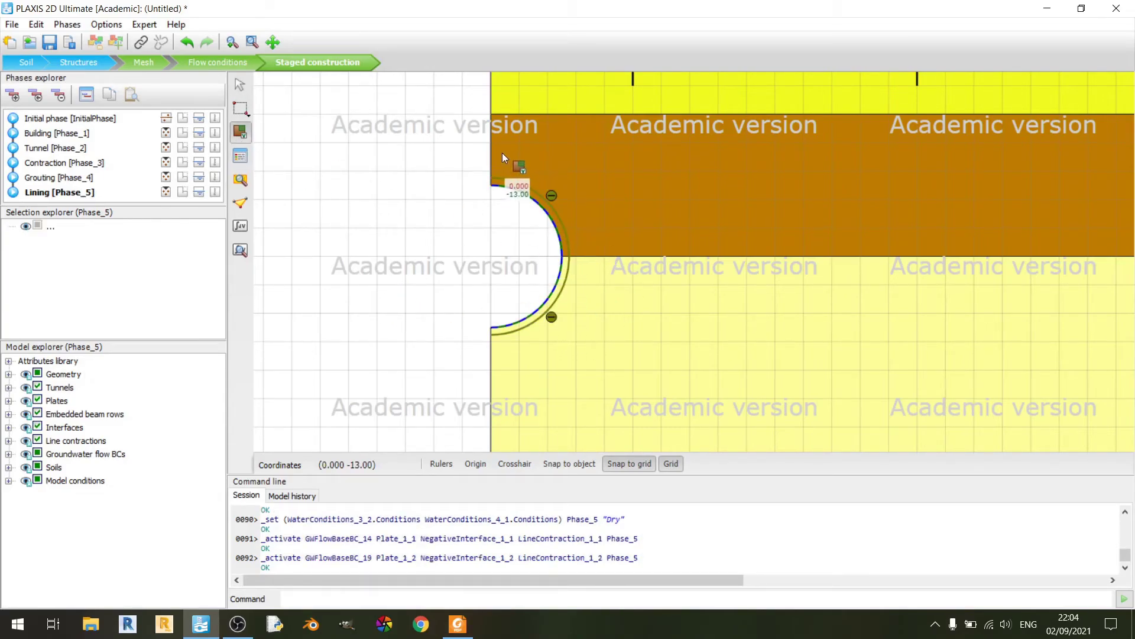
pyautogui.press('Escape')
pyautogui.scroll(1, 533, 256)
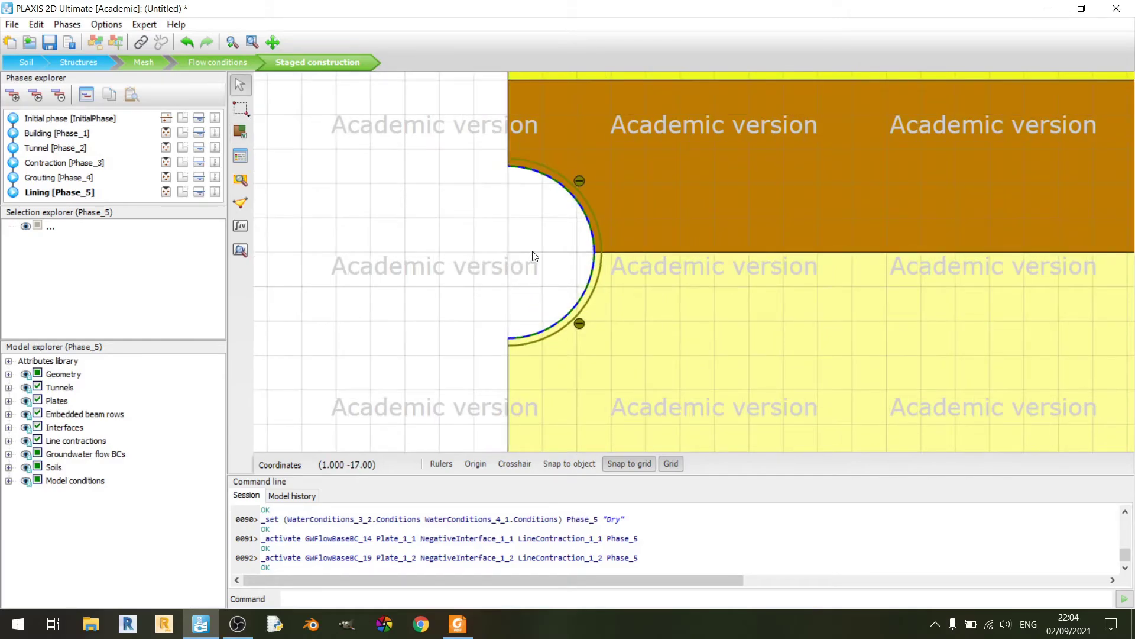
pyautogui.click(563, 182)
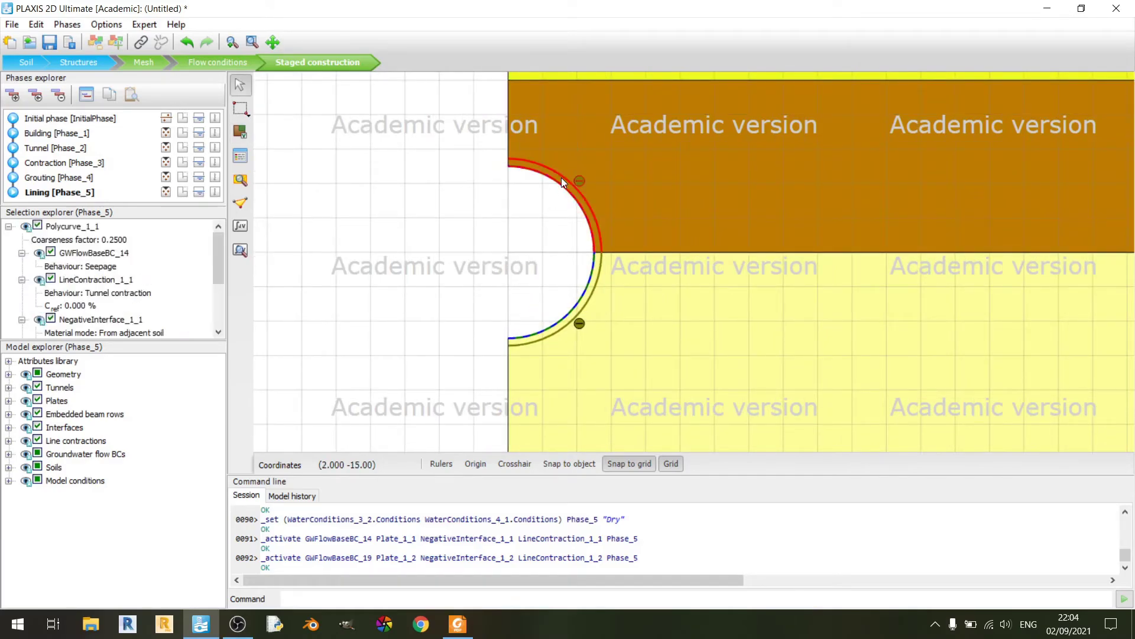
pyautogui.click(594, 272)
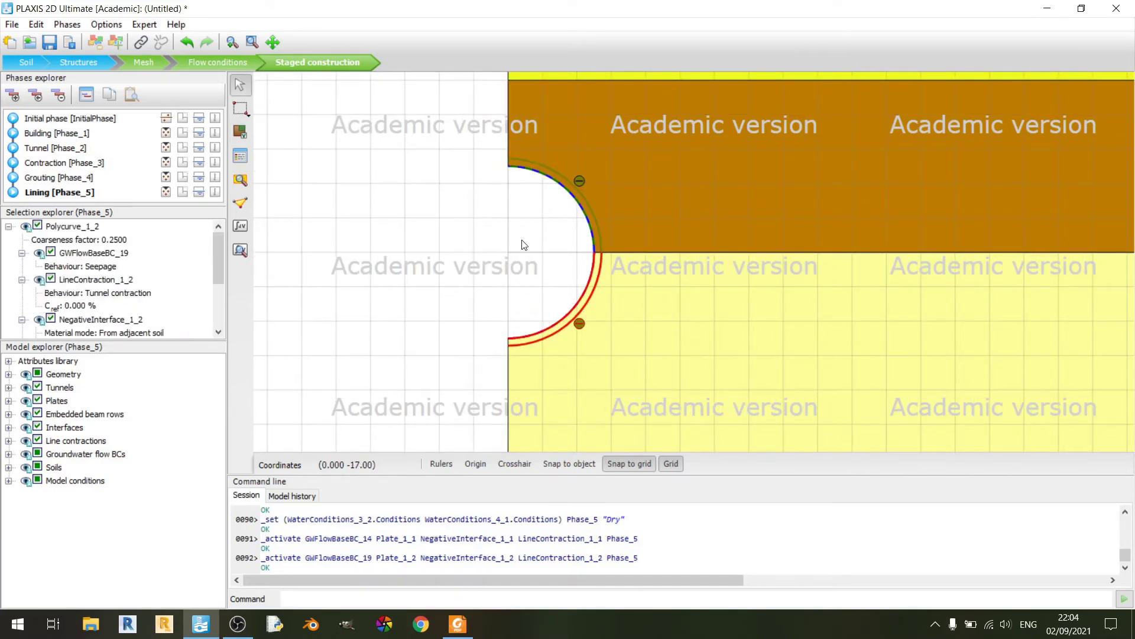
pyautogui.click(581, 214)
pyautogui.click(406, 236)
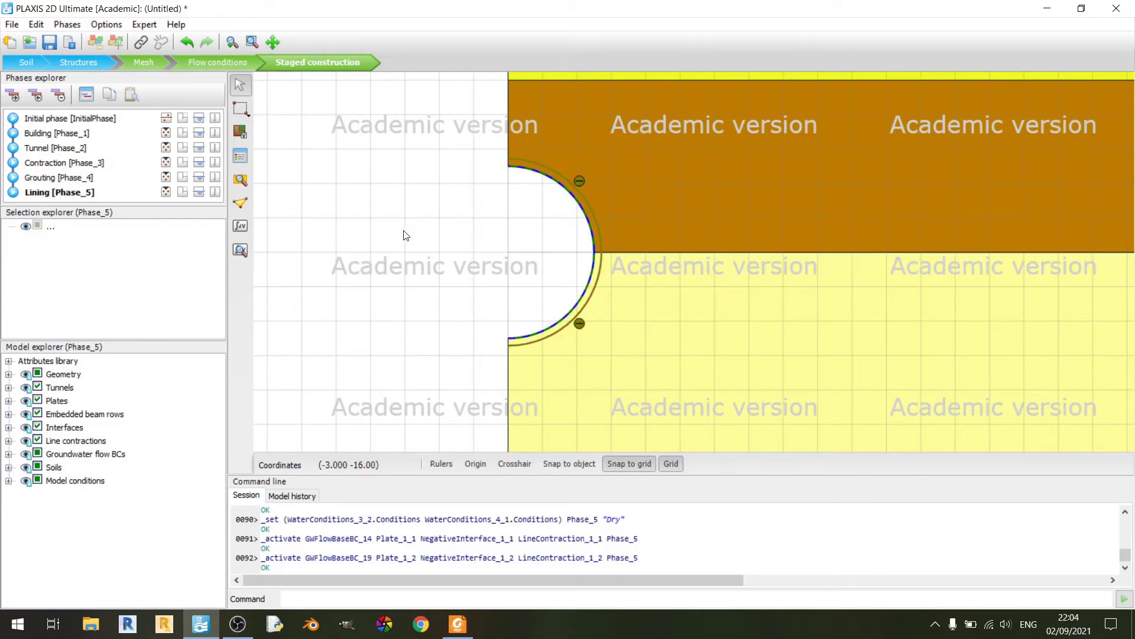
# Step: Accept the PLAXIS Output disclaimer, select the ground surface corner node above the tunnel as a curve point and update the project
pyautogui.click(241, 207)
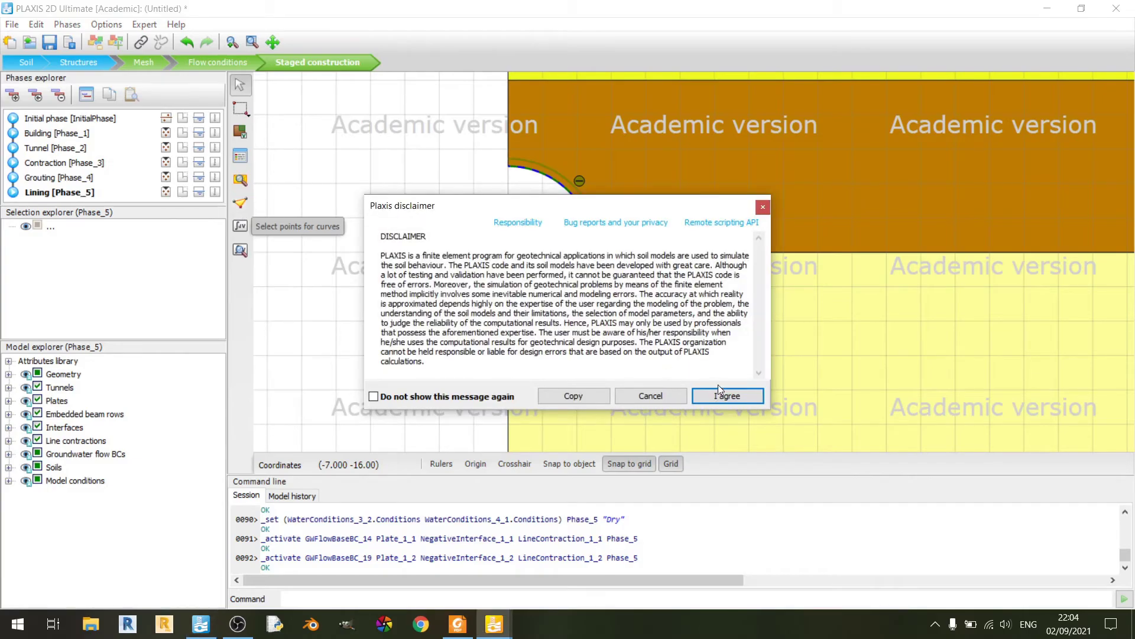
pyautogui.click(727, 396)
pyautogui.scroll(10, 516, 176)
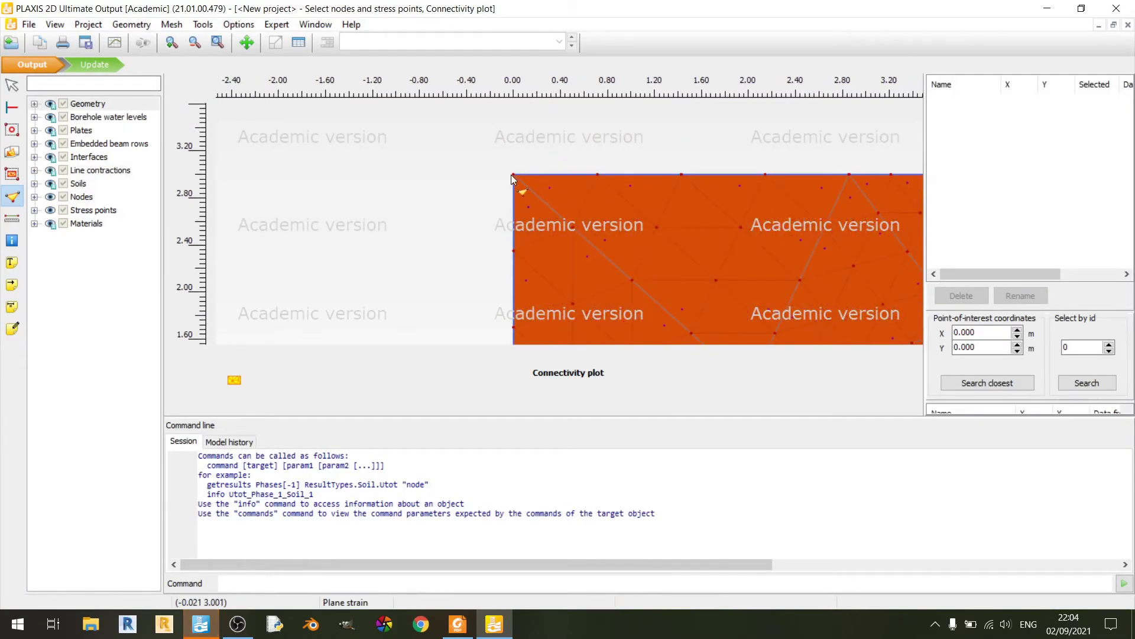
pyautogui.click(513, 175)
pyautogui.click(109, 69)
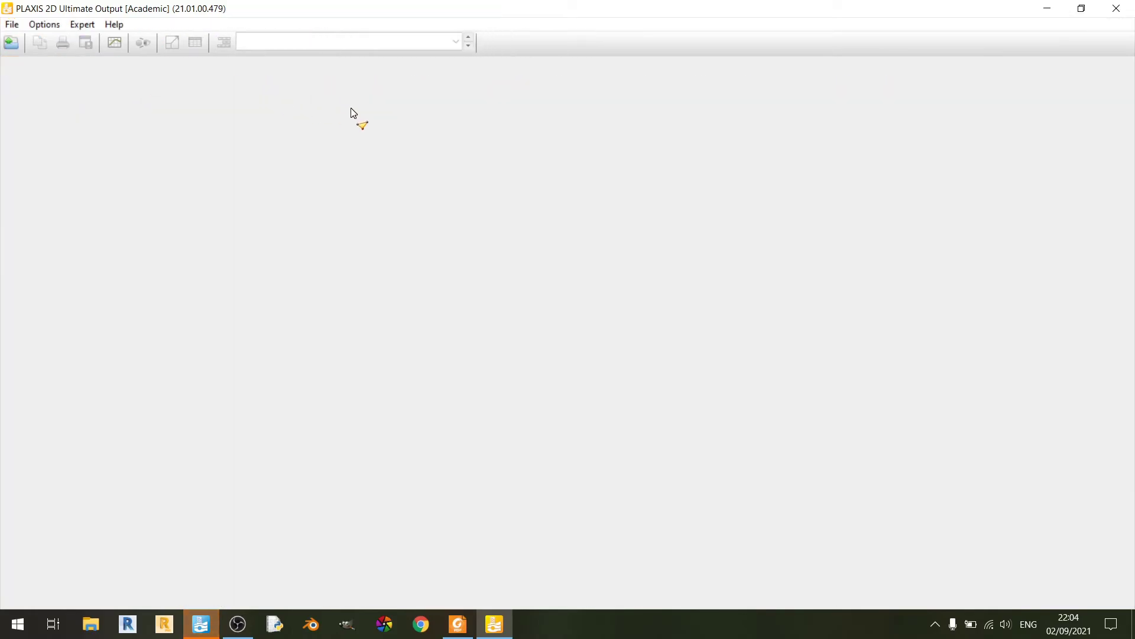
# Step: Read section 6.6, Results, in the tutorial PDF and compare Figure 83 with the Lining phase's deformed mesh in PLAXIS Output
pyautogui.click(240, 226)
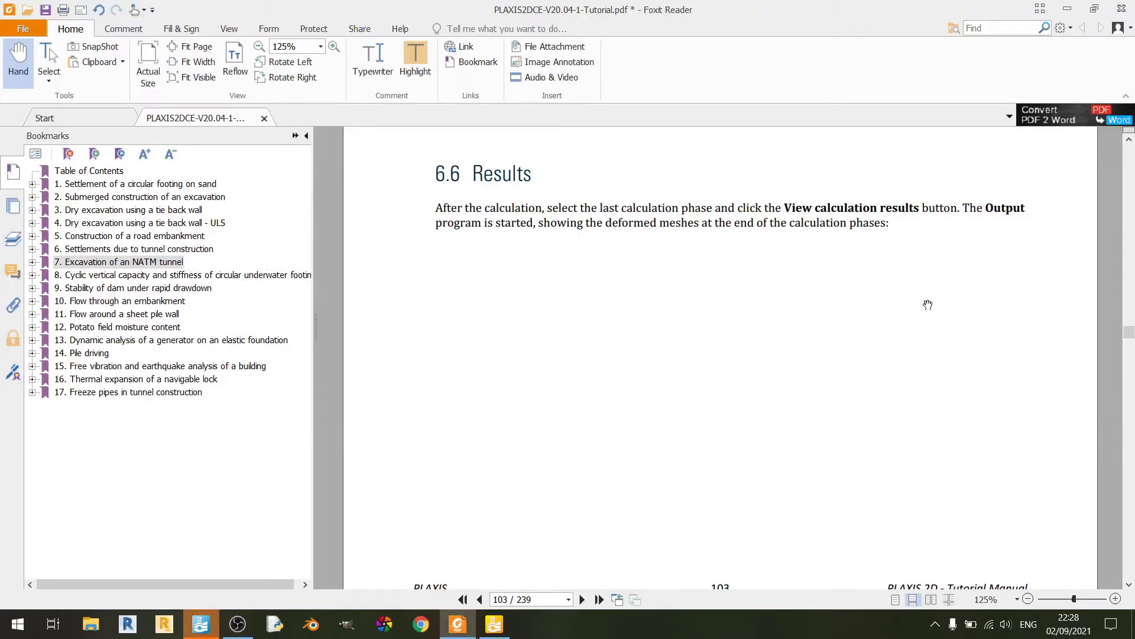
pyautogui.scroll(-8, 928, 302)
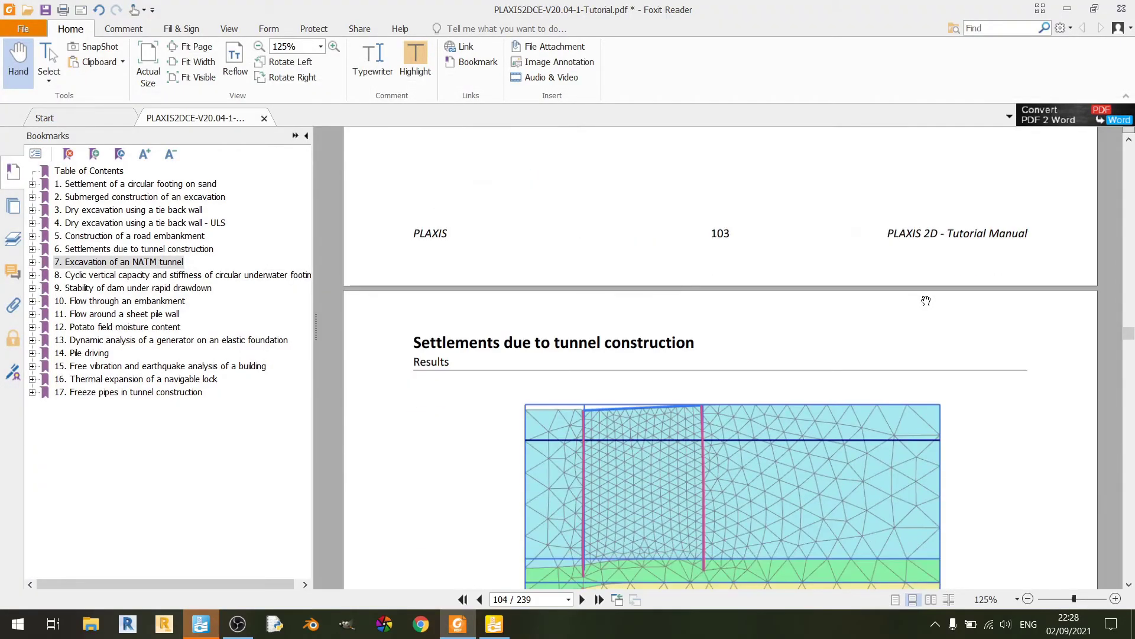
pyautogui.scroll(-3, 926, 301)
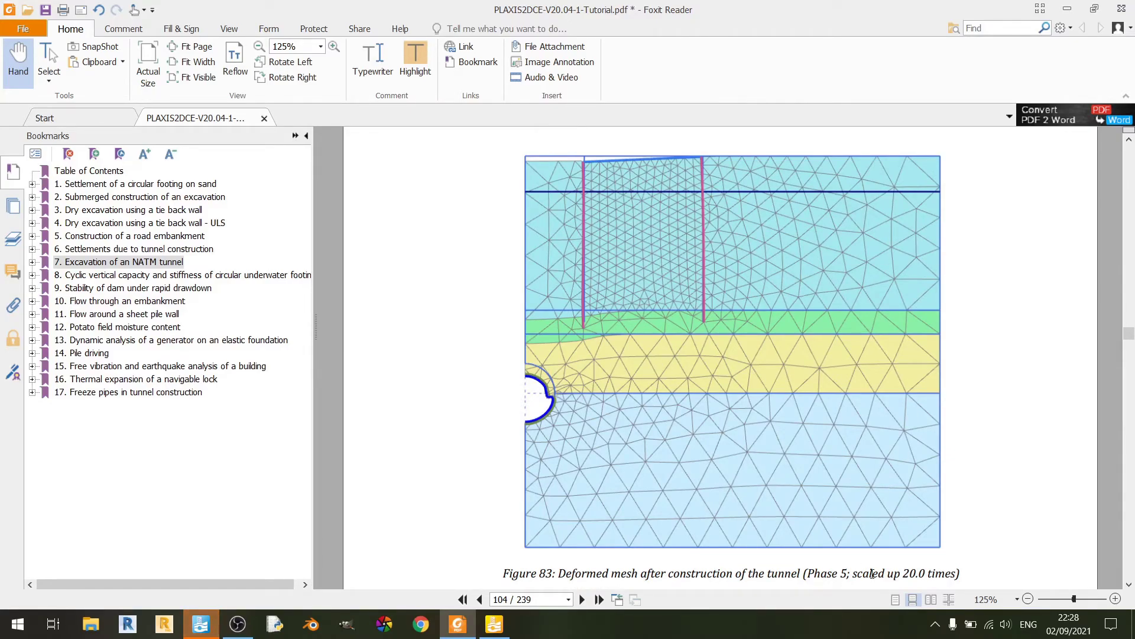
pyautogui.moveTo(859, 573); pyautogui.dragTo(1004, 518)
pyautogui.click(963, 471)
pyautogui.click(494, 623)
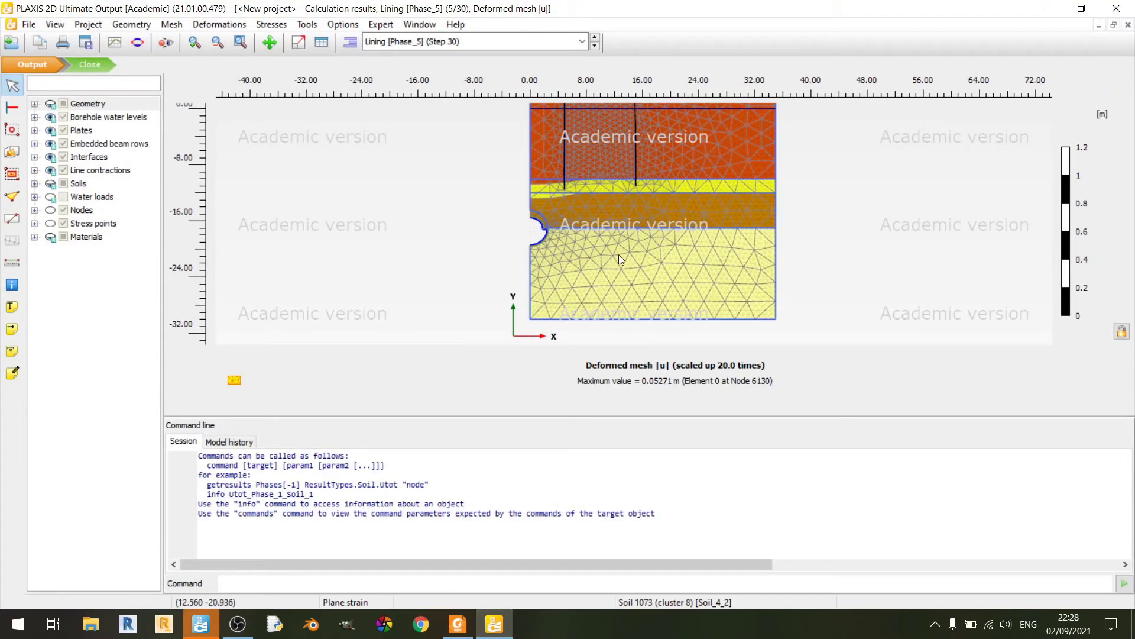
pyautogui.scroll(-2, 655, 239)
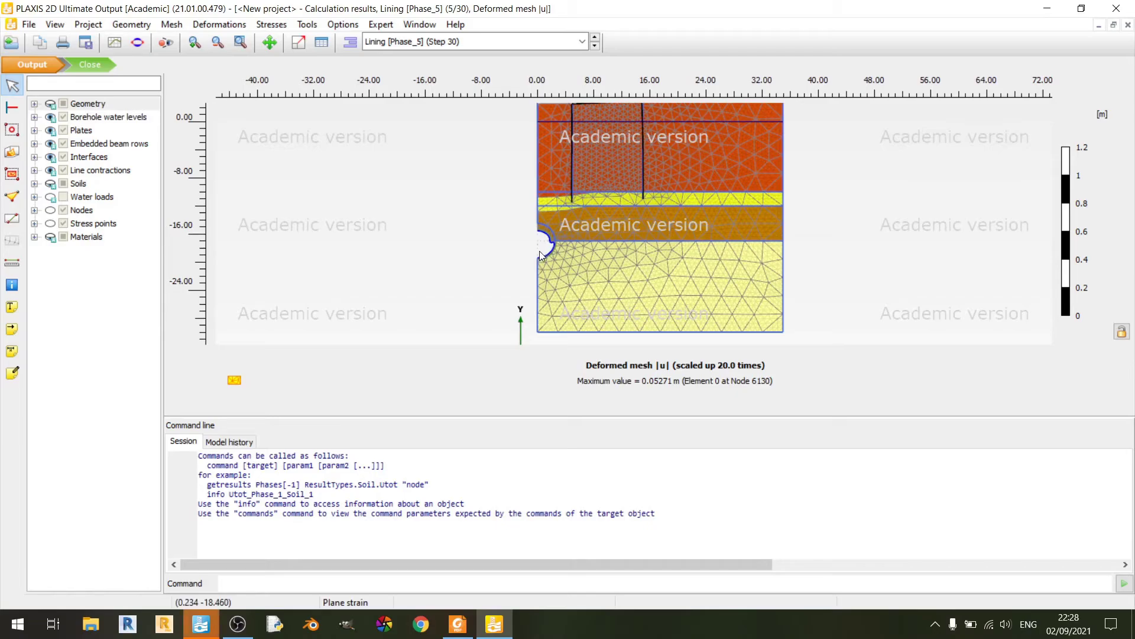
pyautogui.scroll(5, 643, 248)
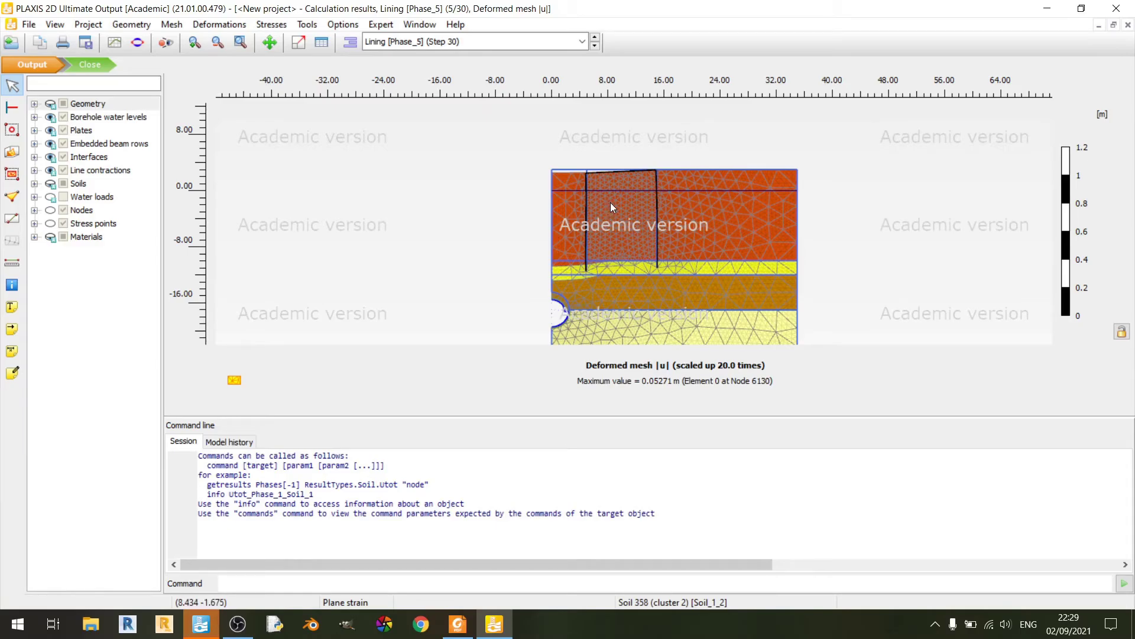
# Step: Read about viewing lining forces in the tutorial PDF, and in PLAXIS Output select the tunnel lining's Plate structure and open its results view
pyautogui.hotkey('alt', 'Tab')
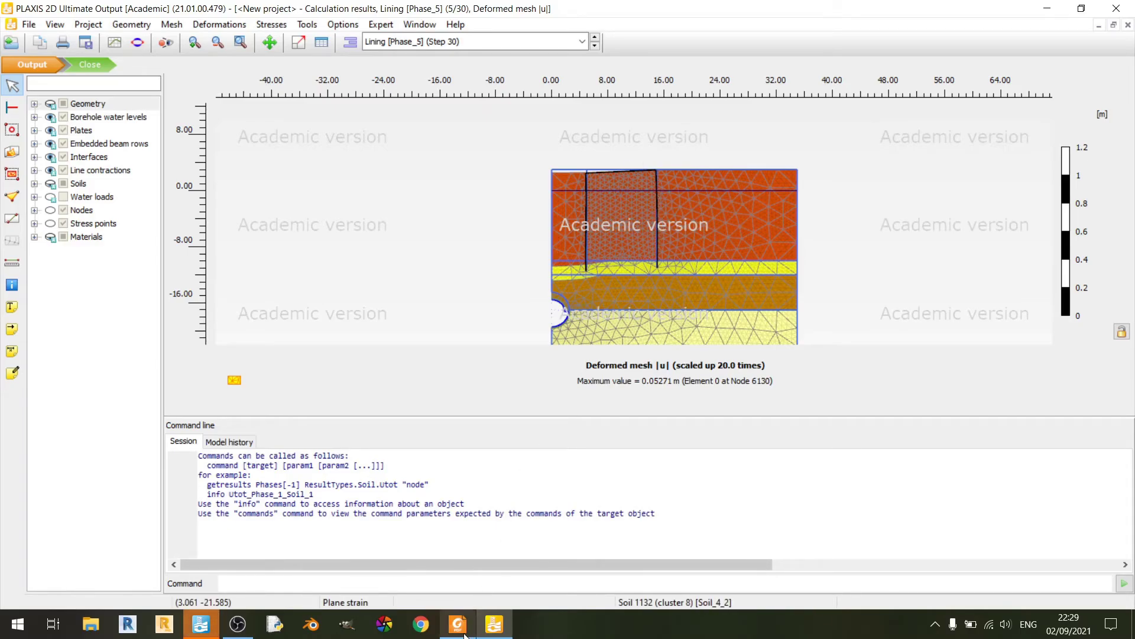
pyautogui.scroll(-5, 657, 260)
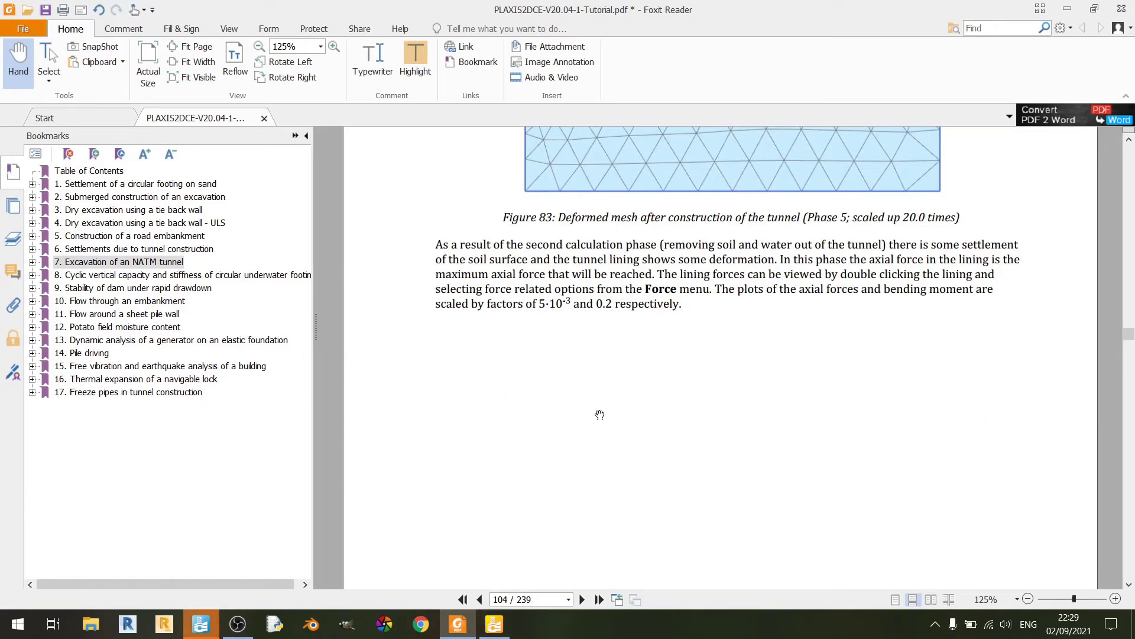
pyautogui.scroll(-7, 598, 295)
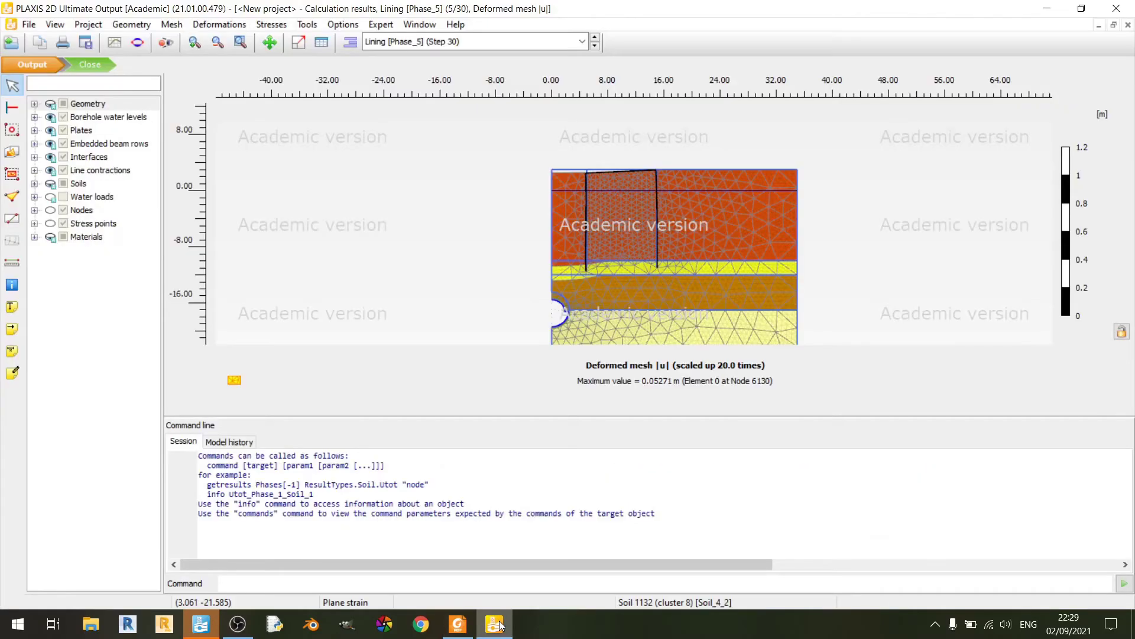
pyautogui.click(502, 625)
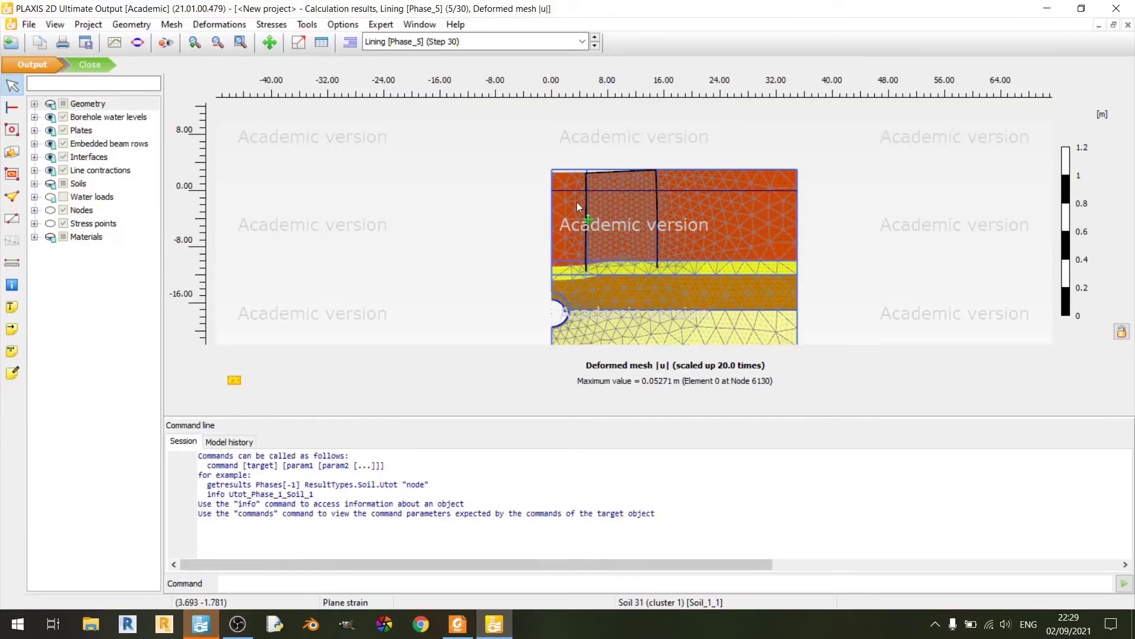
pyautogui.scroll(-1, 577, 201)
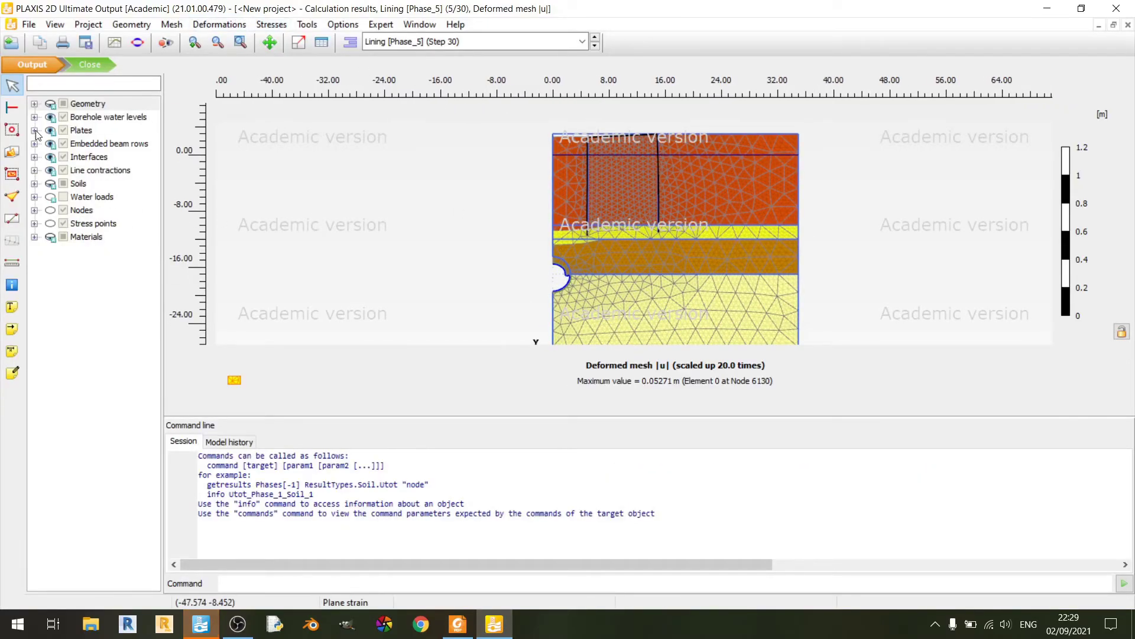
pyautogui.click(12, 129)
pyautogui.moveTo(622, 243); pyautogui.dragTo(475, 335)
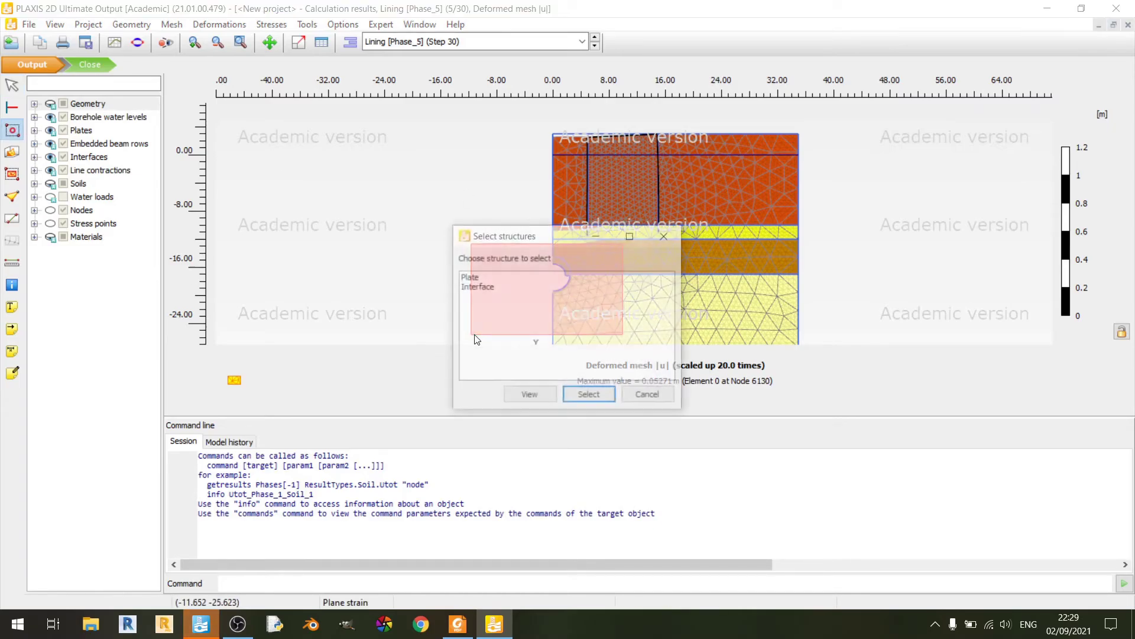
pyautogui.click(499, 280)
pyautogui.click(549, 395)
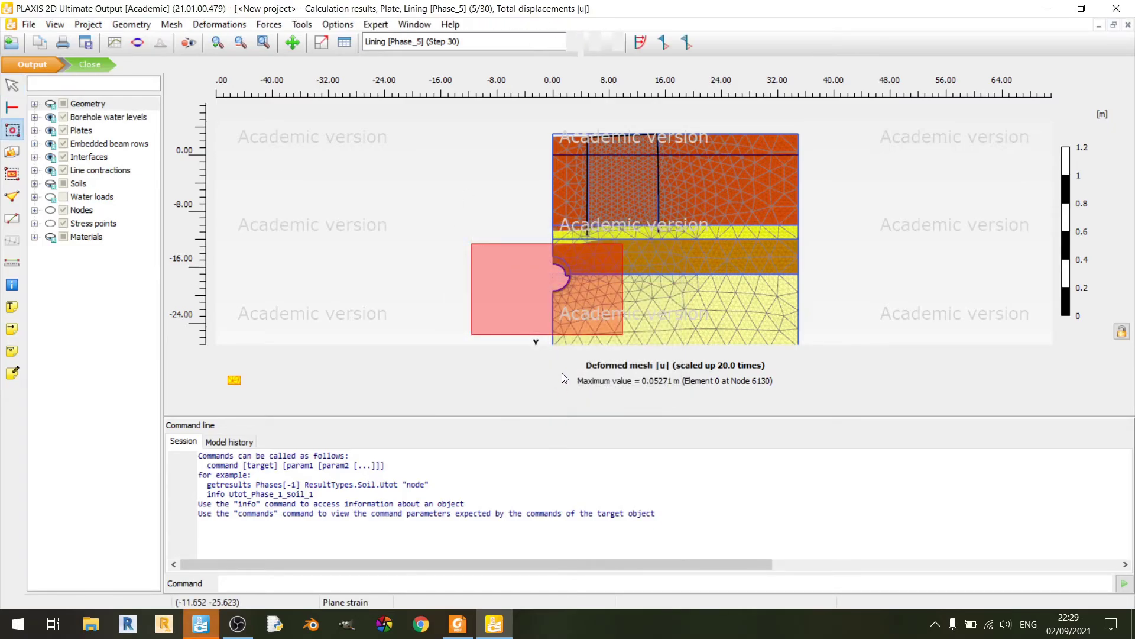
# Step: Display the axial forces N in the tunnel lining for the Lining phase and compare the plot with Figure 84 in the tutorial PDF
pyautogui.click(268, 25)
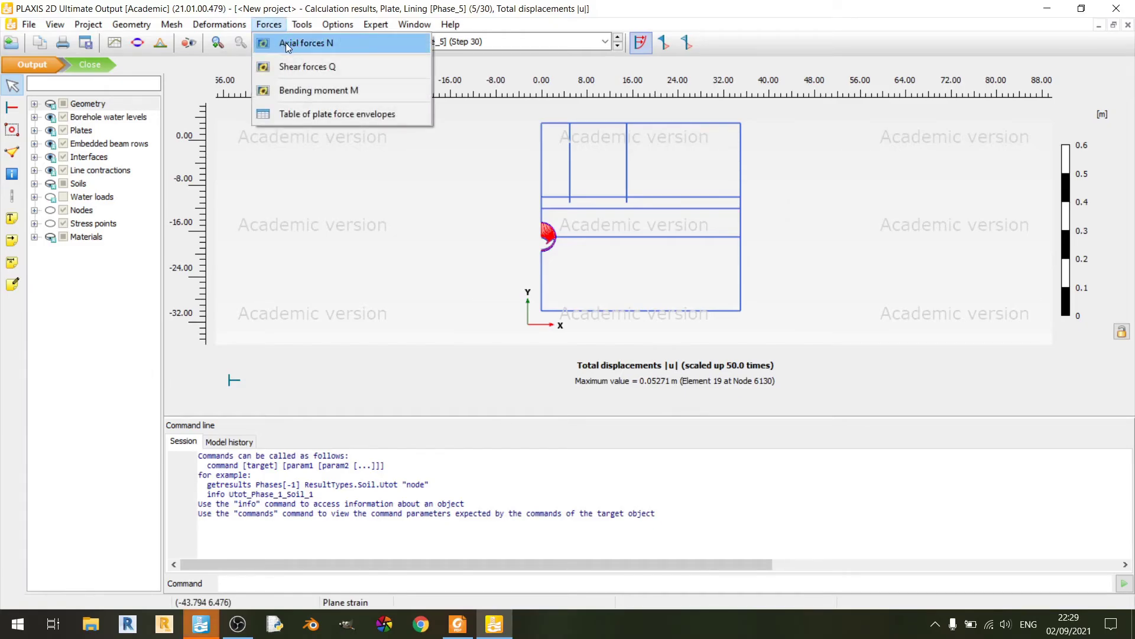
pyautogui.click(285, 43)
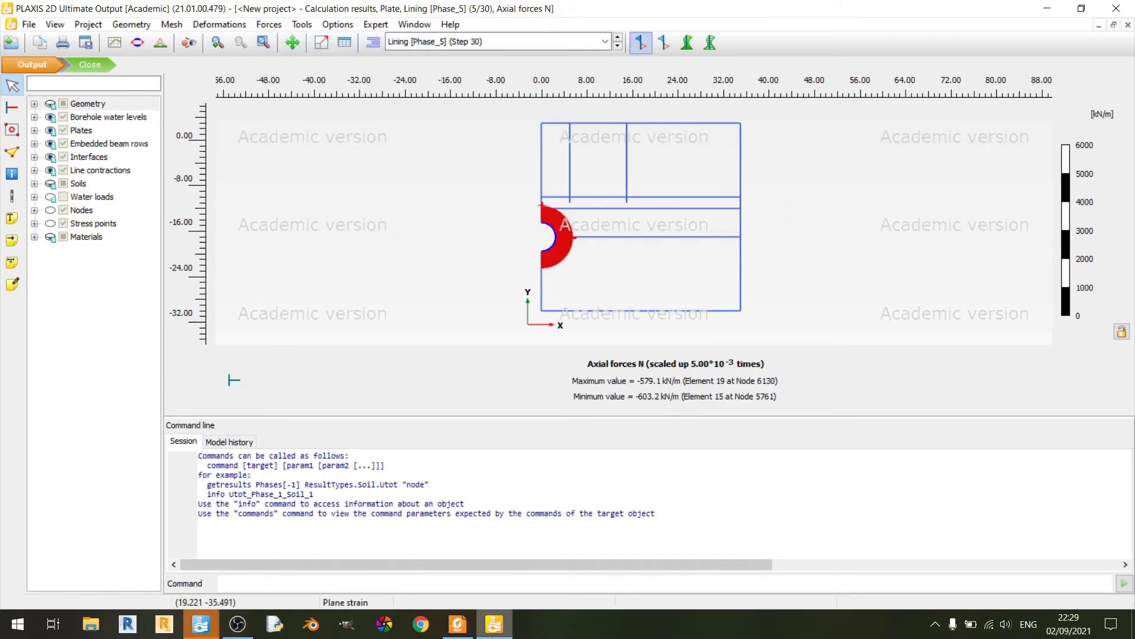
pyautogui.click(457, 624)
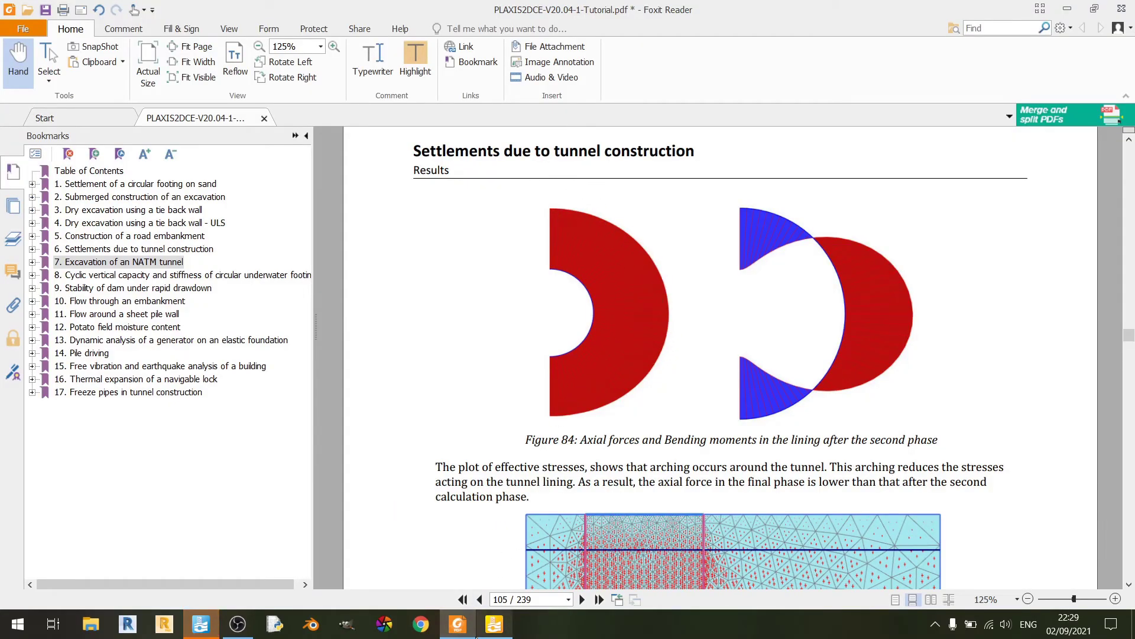
pyautogui.click(495, 623)
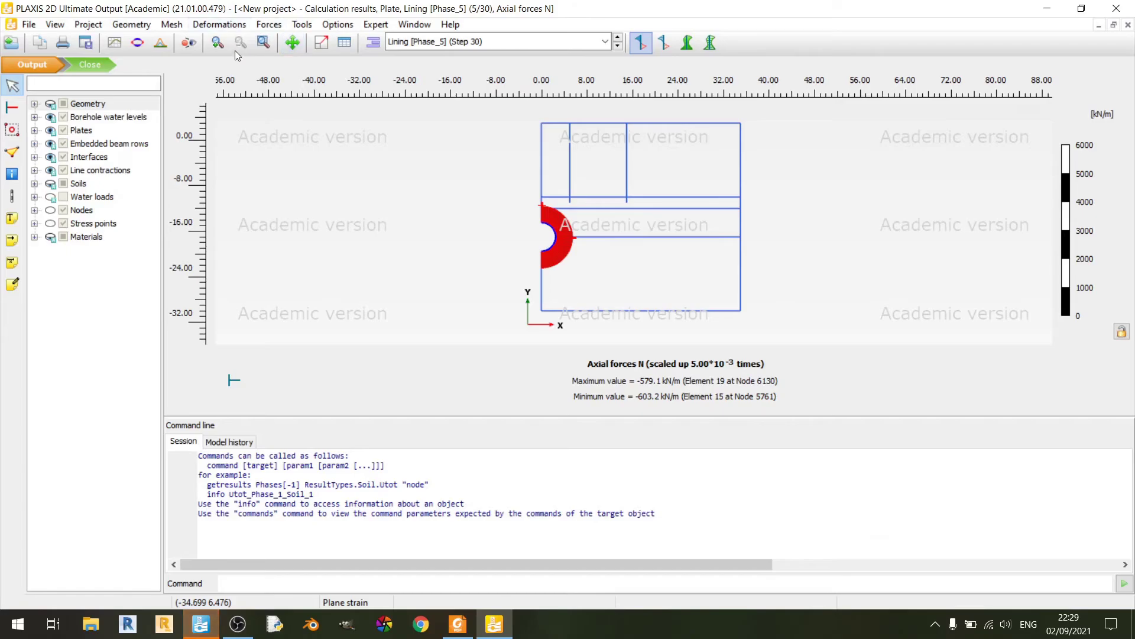
# Step: Display the bending moments M in the tunnel lining in PLAXIS Output and compare the plot with Figure 84 in the tutorial PDF
pyautogui.click(269, 24)
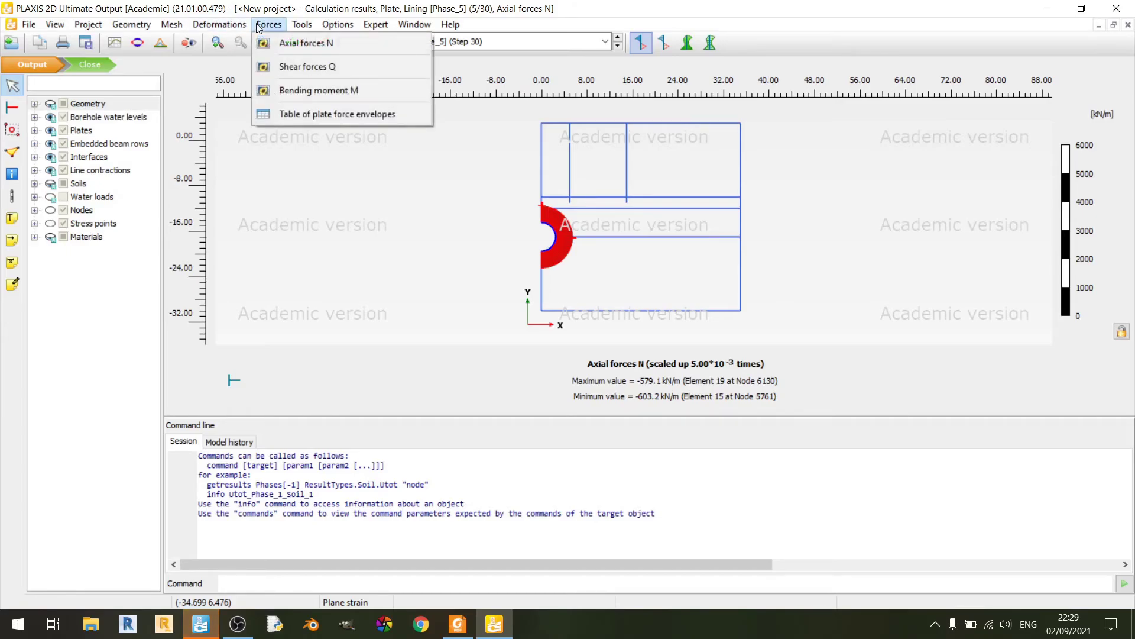
pyautogui.click(308, 90)
pyautogui.scroll(3, 565, 227)
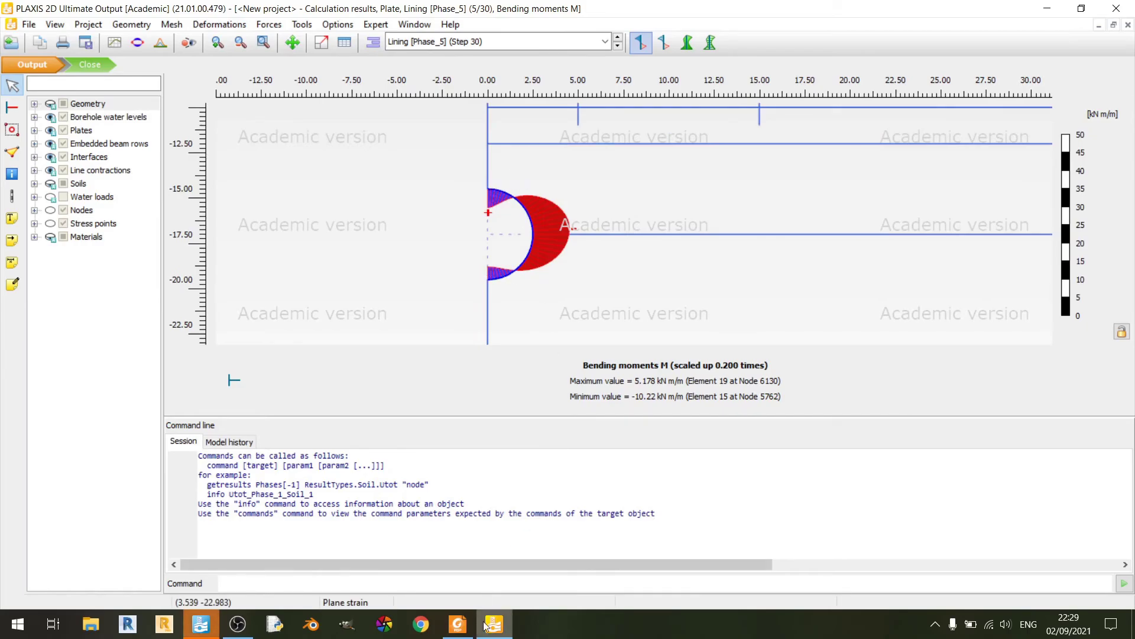
pyautogui.click(457, 623)
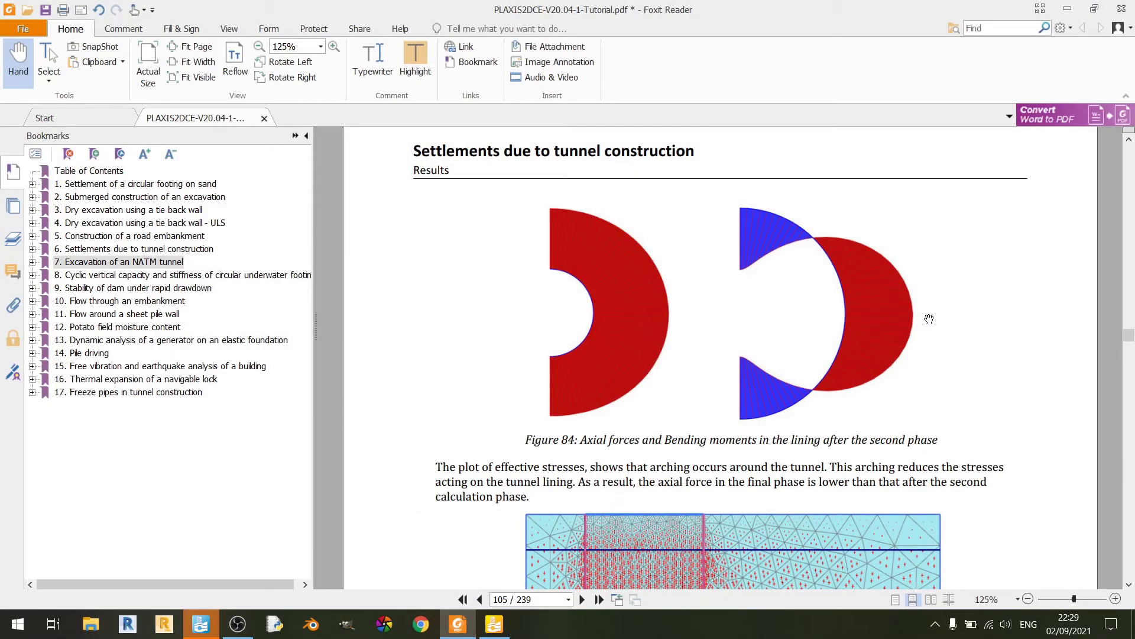
pyautogui.scroll(-3, 927, 309)
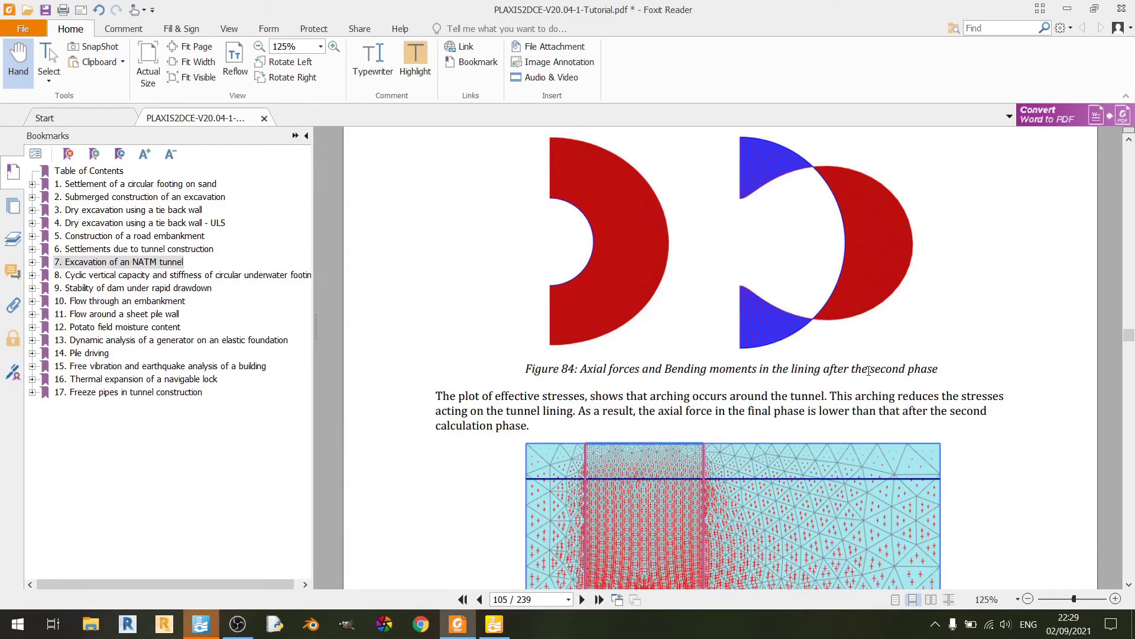
# Step: Check in the tutorial PDF which phase Figure 84 refers to, and show the lining bending moments for Tunnel [Phase_2] in PLAXIS Output
pyautogui.moveTo(868, 371); pyautogui.dragTo(948, 372)
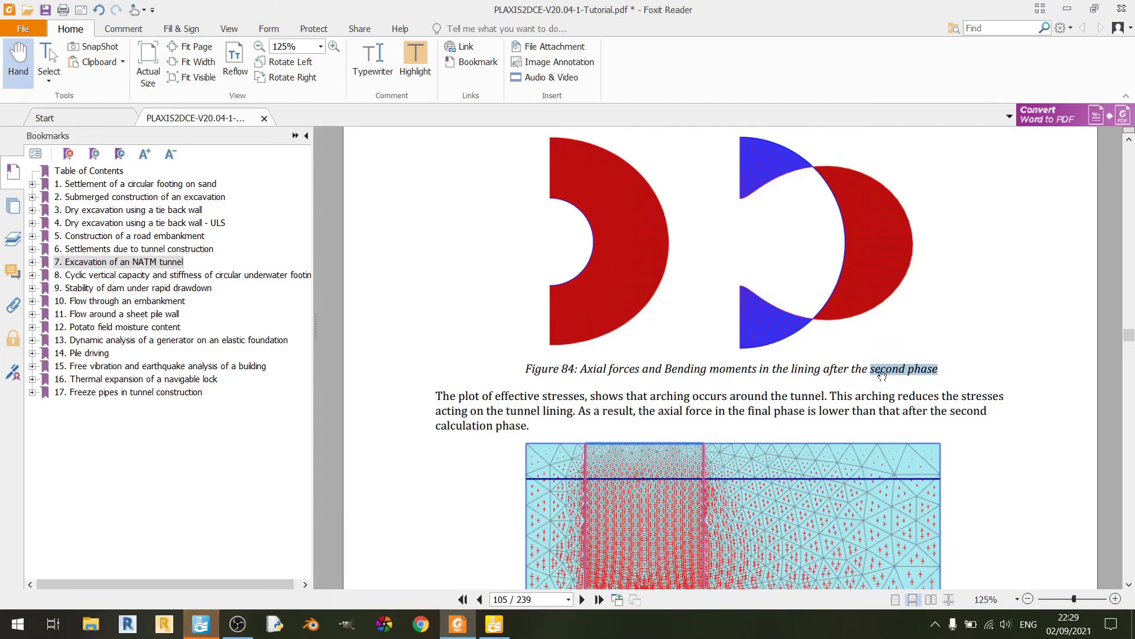
pyautogui.scroll(5, 950, 353)
pyautogui.scroll(8, 950, 353)
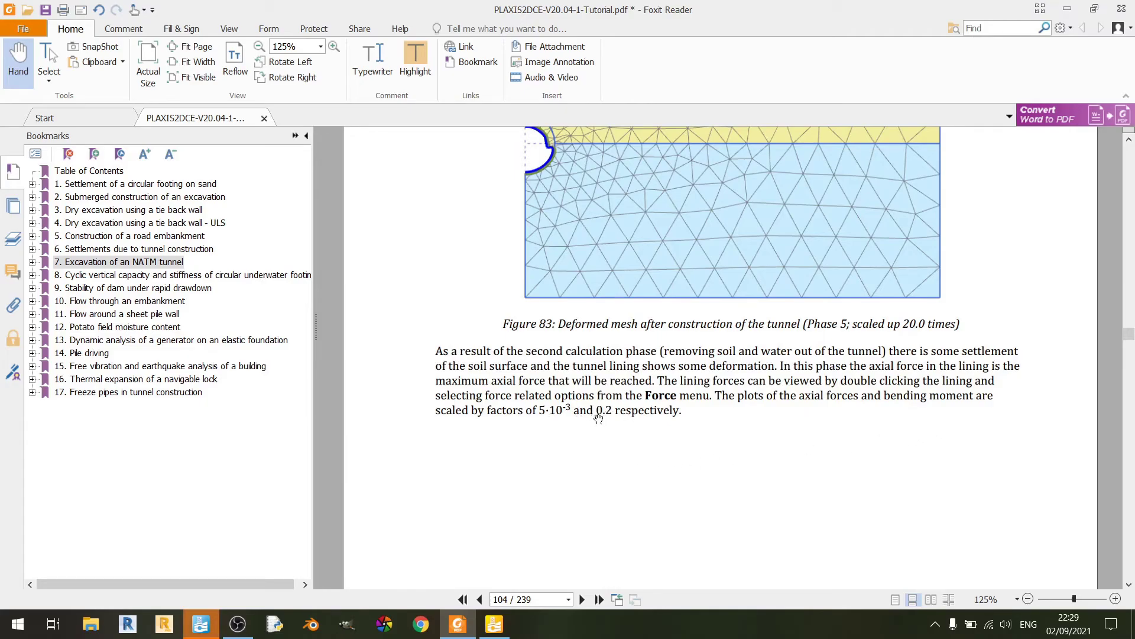
pyautogui.click(494, 624)
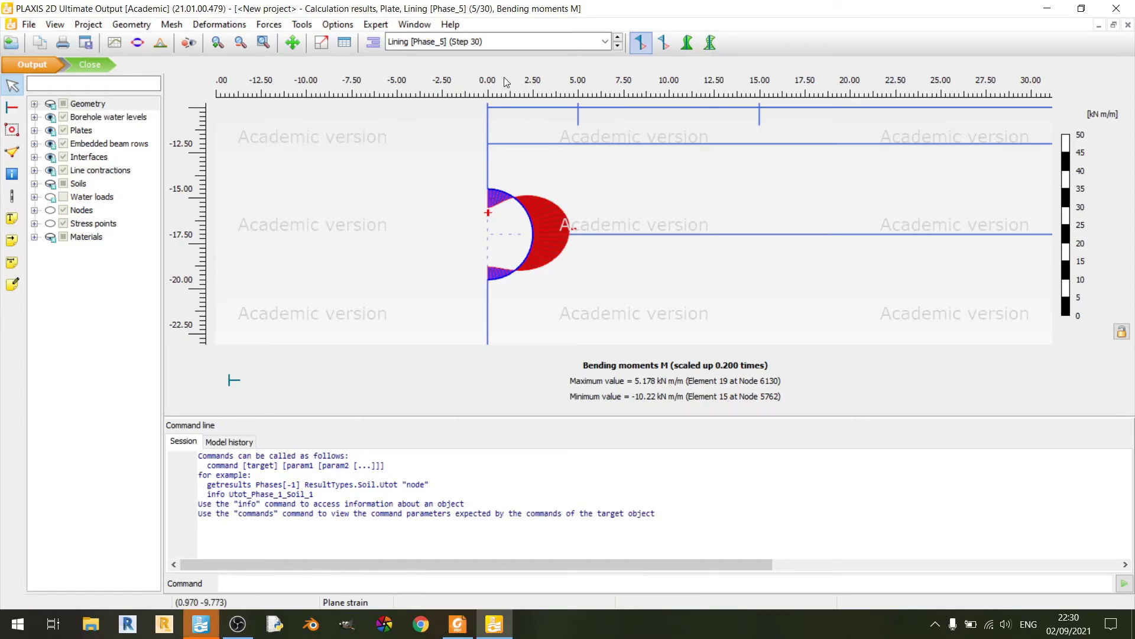
pyautogui.click(617, 46)
pyautogui.click(606, 45)
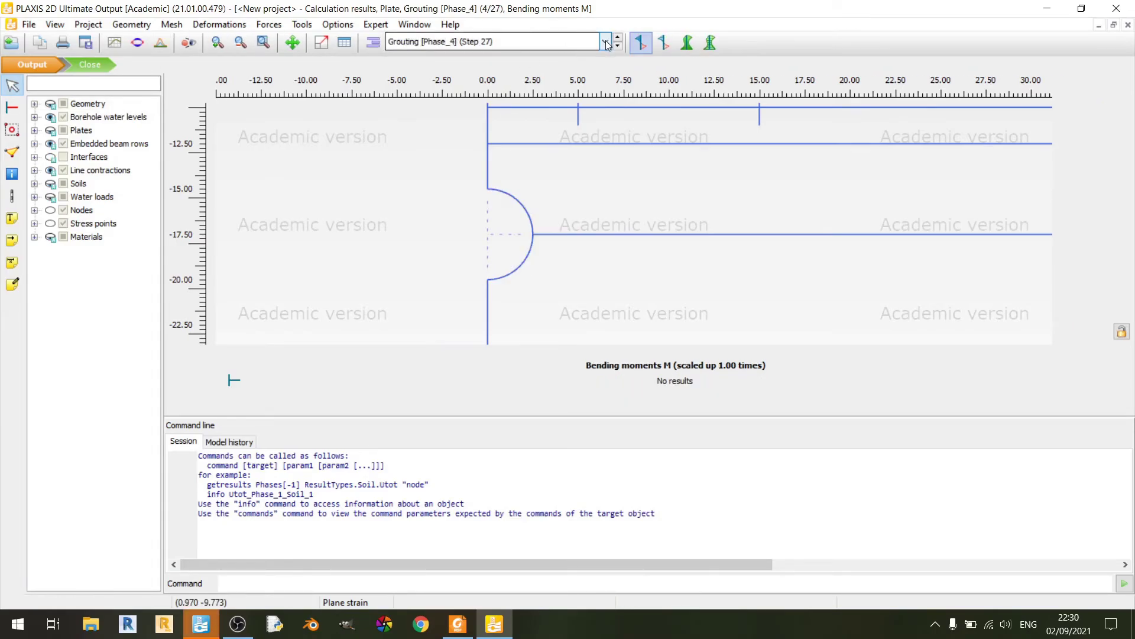
pyautogui.click(562, 84)
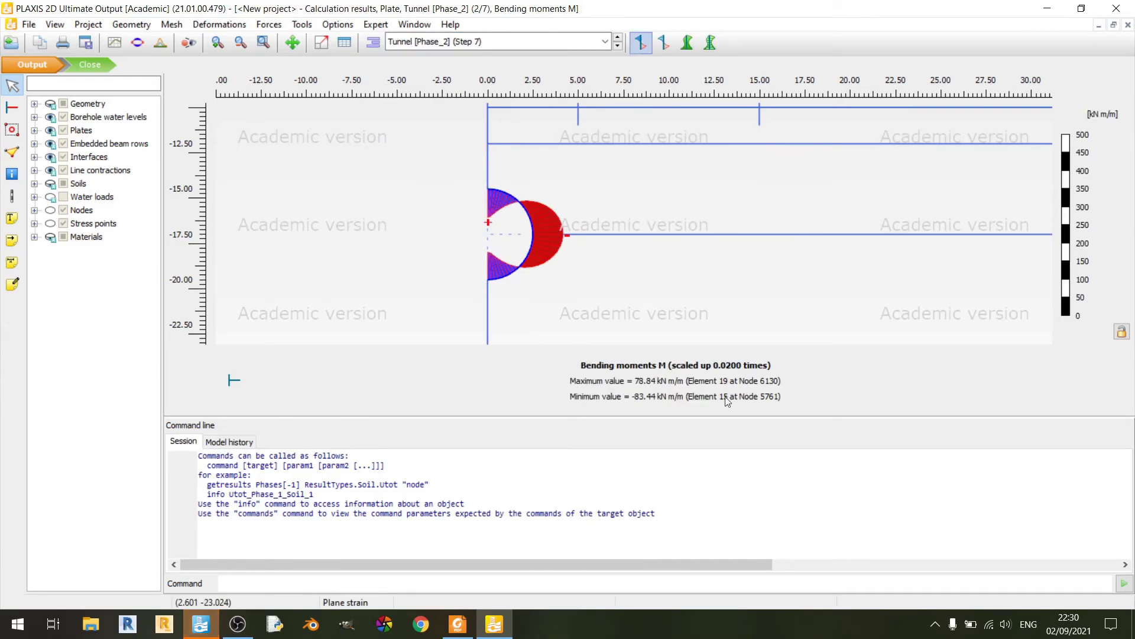
# Step: Read the force plot scale factors, Figure 84 and the effective principal stresses in Figure 85 in the tutorial PDF
pyautogui.click(458, 624)
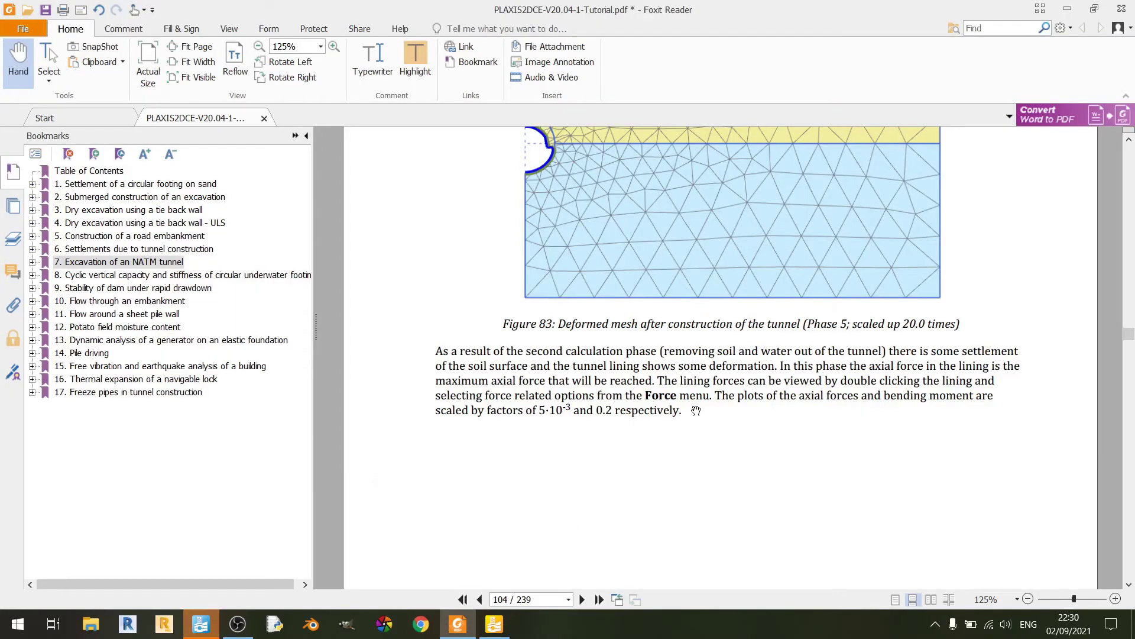
pyautogui.scroll(-9, 724, 302)
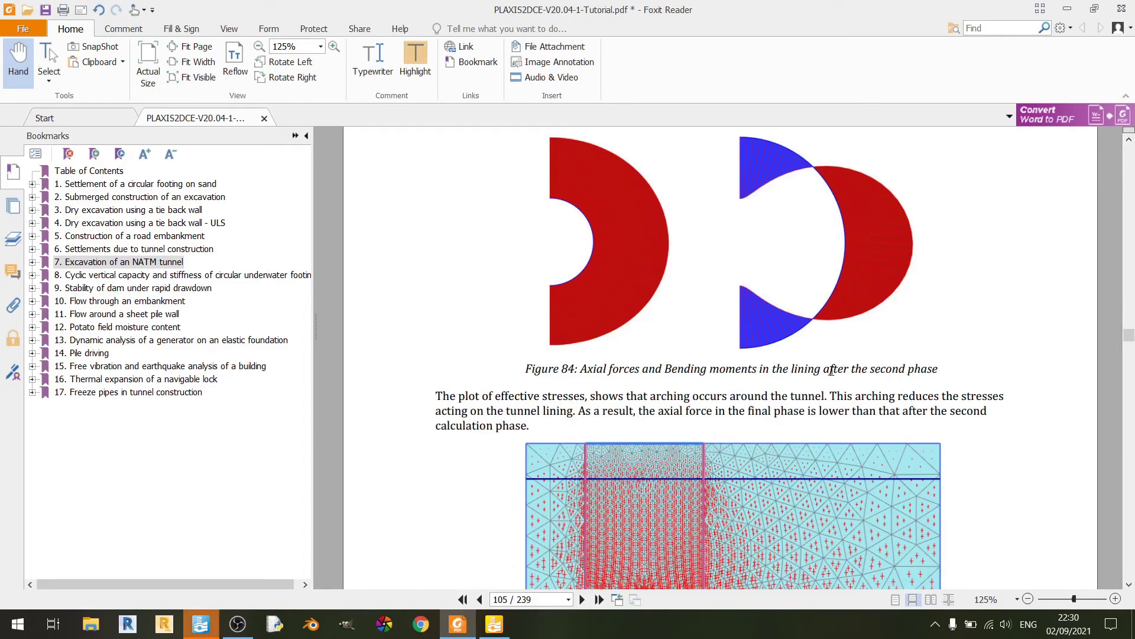
pyautogui.scroll(10, 900, 388)
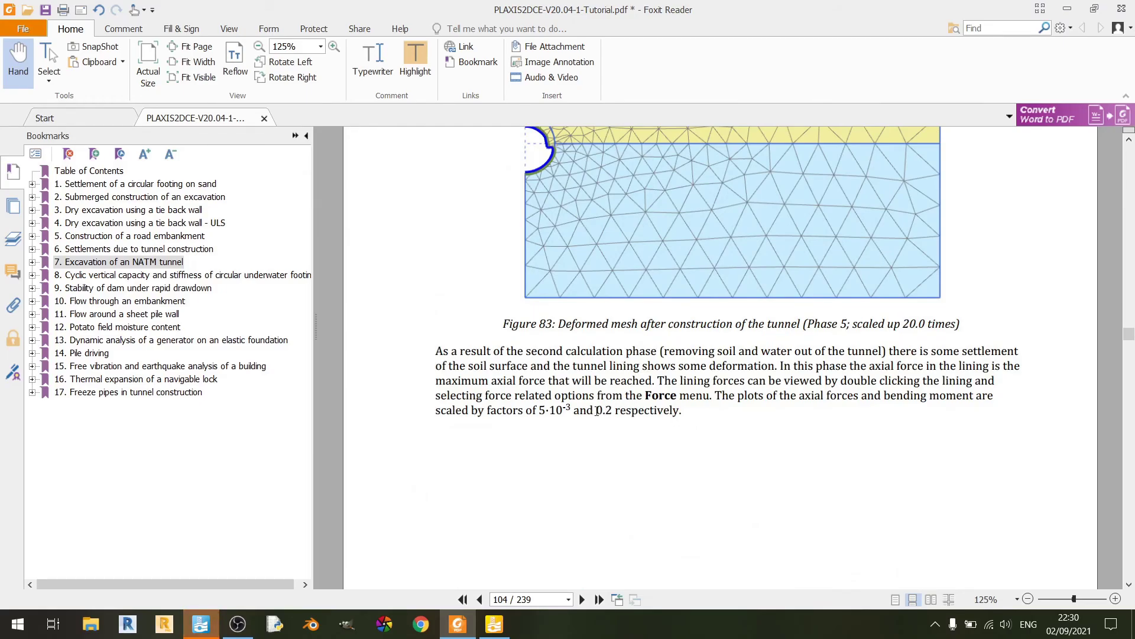
pyautogui.moveTo(597, 409)
pyautogui.mouseDown()
pyautogui.moveTo(636, 412)
pyautogui.moveTo(618, 414)
pyautogui.mouseUp()
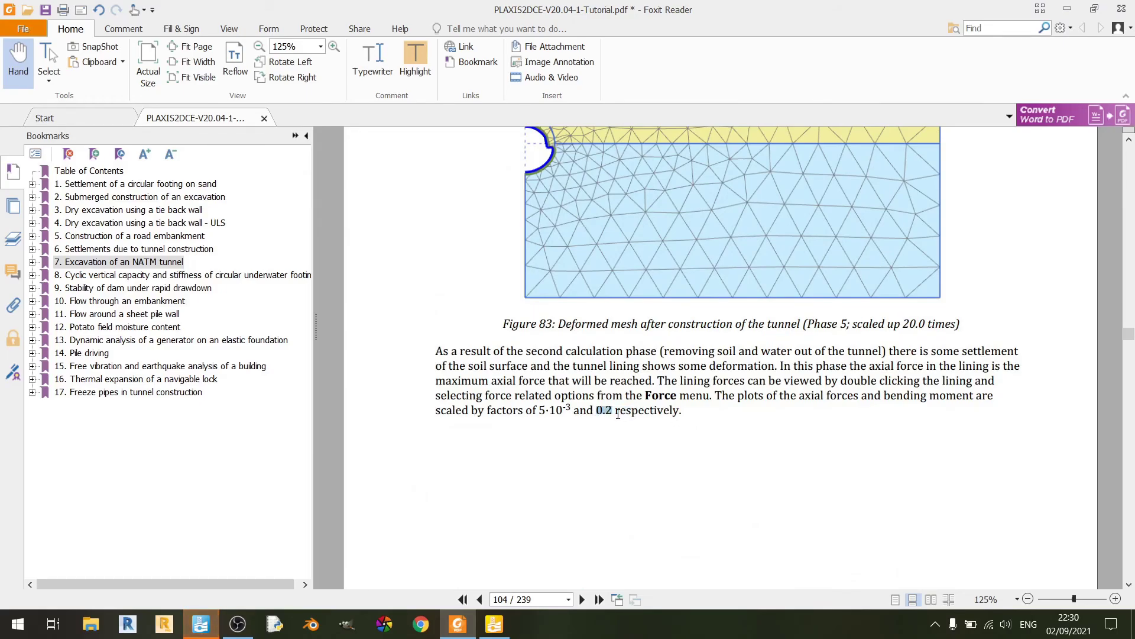
pyautogui.click(698, 449)
pyautogui.scroll(-10, 701, 441)
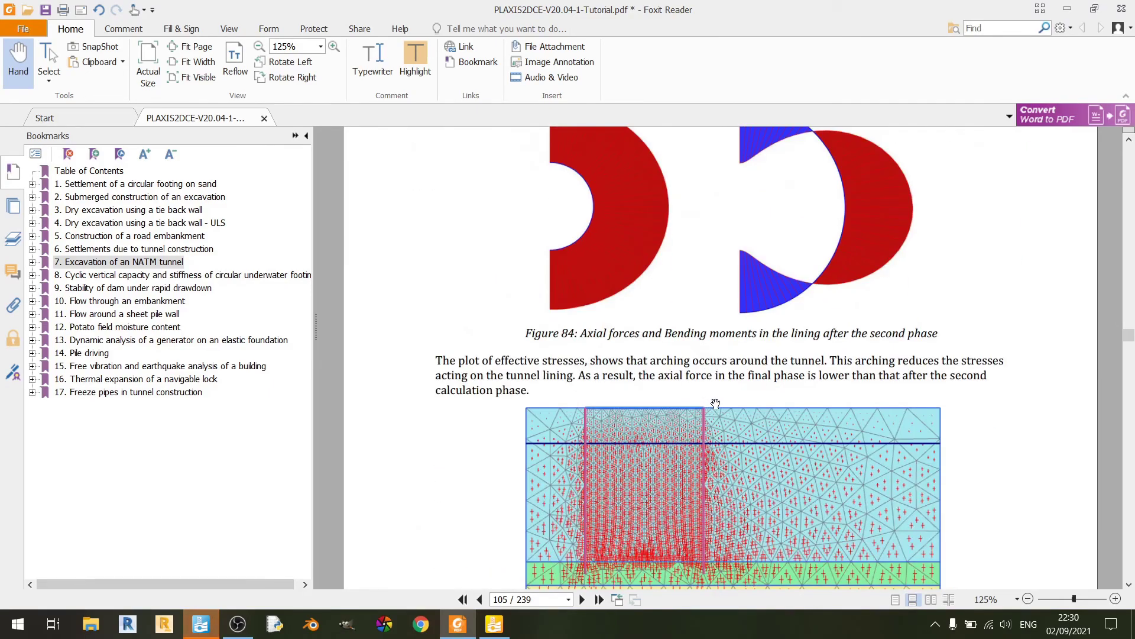
pyautogui.scroll(-3, 716, 404)
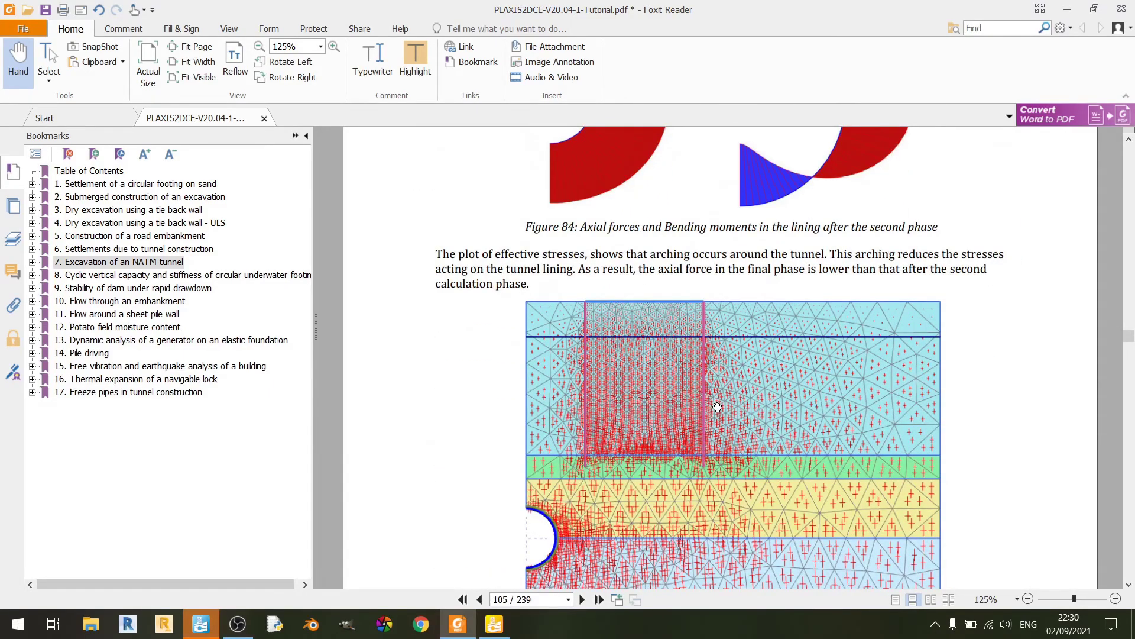
pyautogui.scroll(-6, 716, 407)
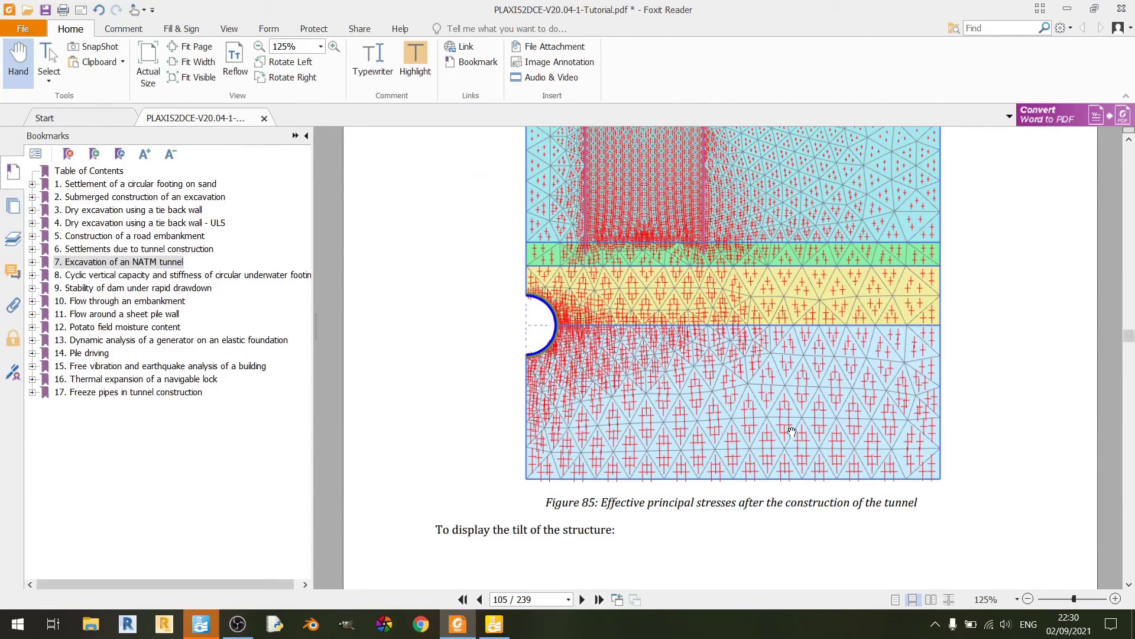
# Step: Switch to PLAXIS Output and bring up the full model's deformed mesh view for Tunnel [Phase_2]
pyautogui.click(493, 624)
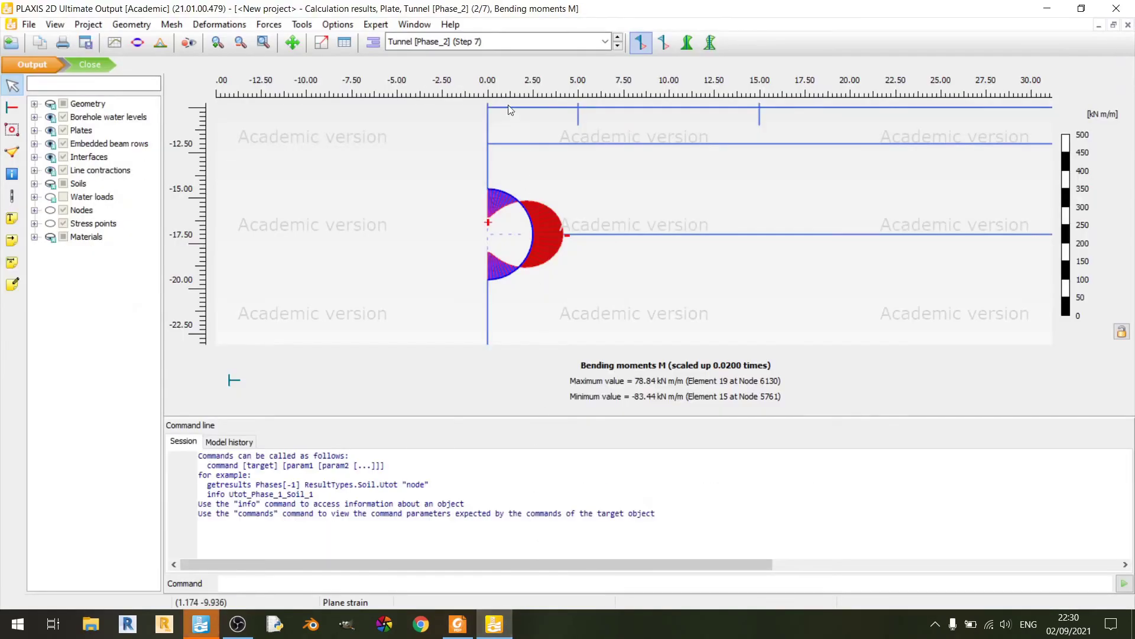
pyautogui.click(413, 24)
pyautogui.click(462, 163)
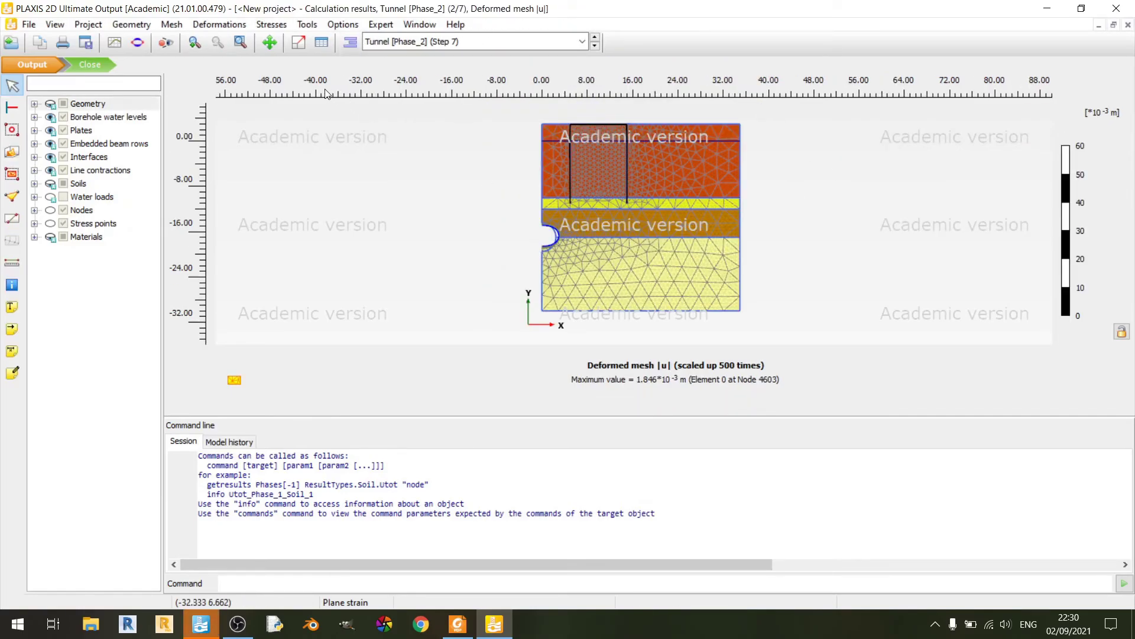
# Step: Display the effective principal stresses of the full model and look closely at the stress crosses
pyautogui.click(263, 25)
pyautogui.moveTo(323, 88)
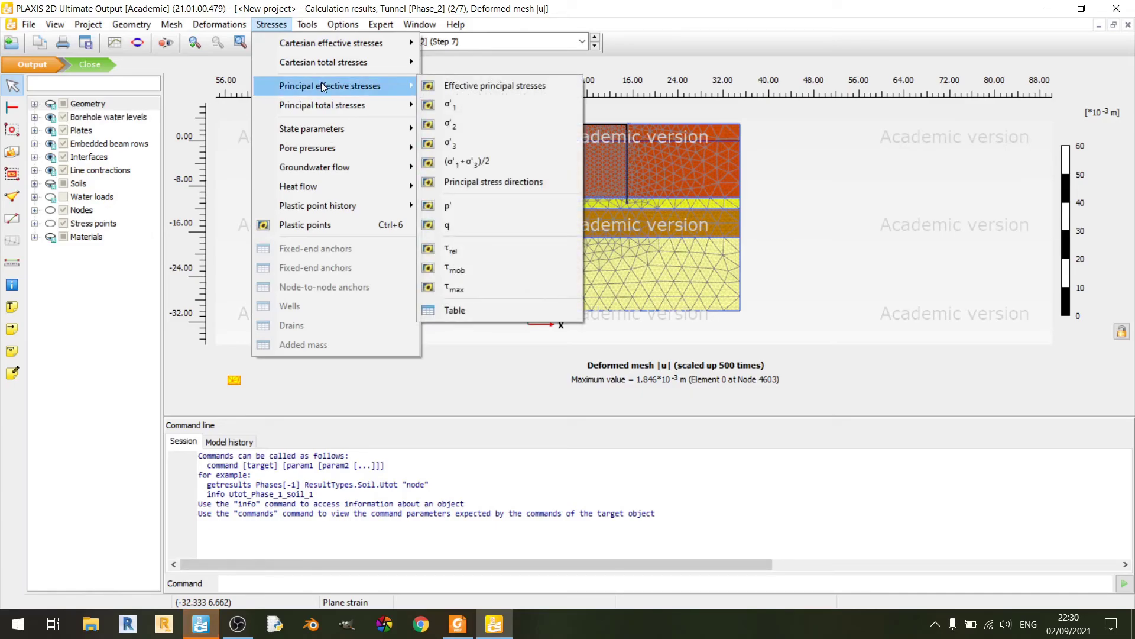
pyautogui.click(495, 85)
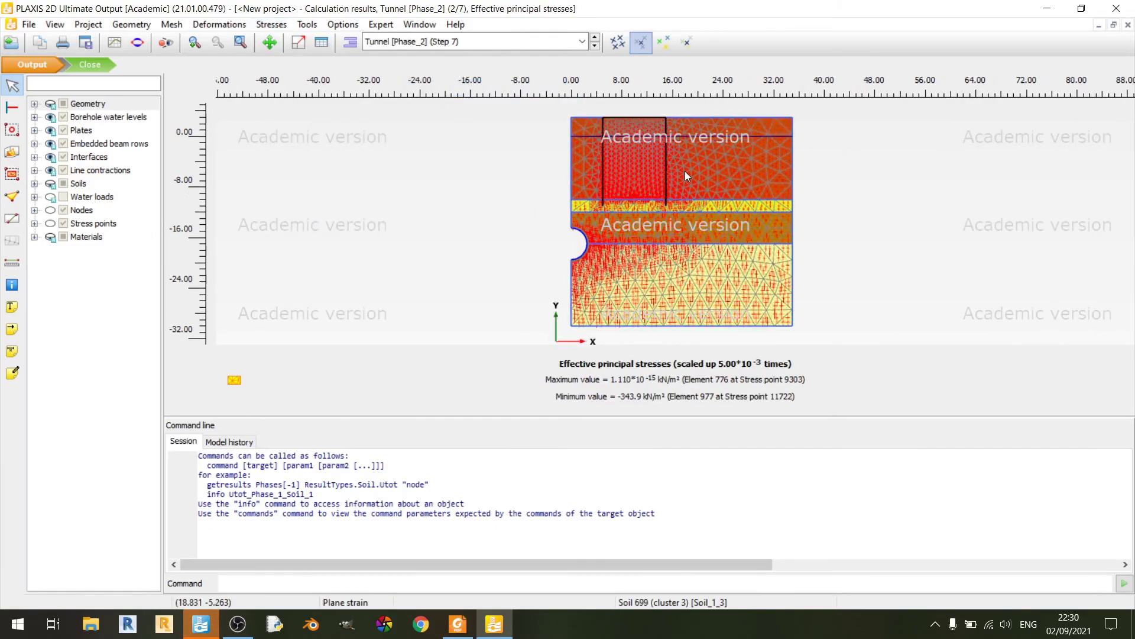
pyautogui.scroll(3, 668, 184)
pyautogui.scroll(2, 689, 123)
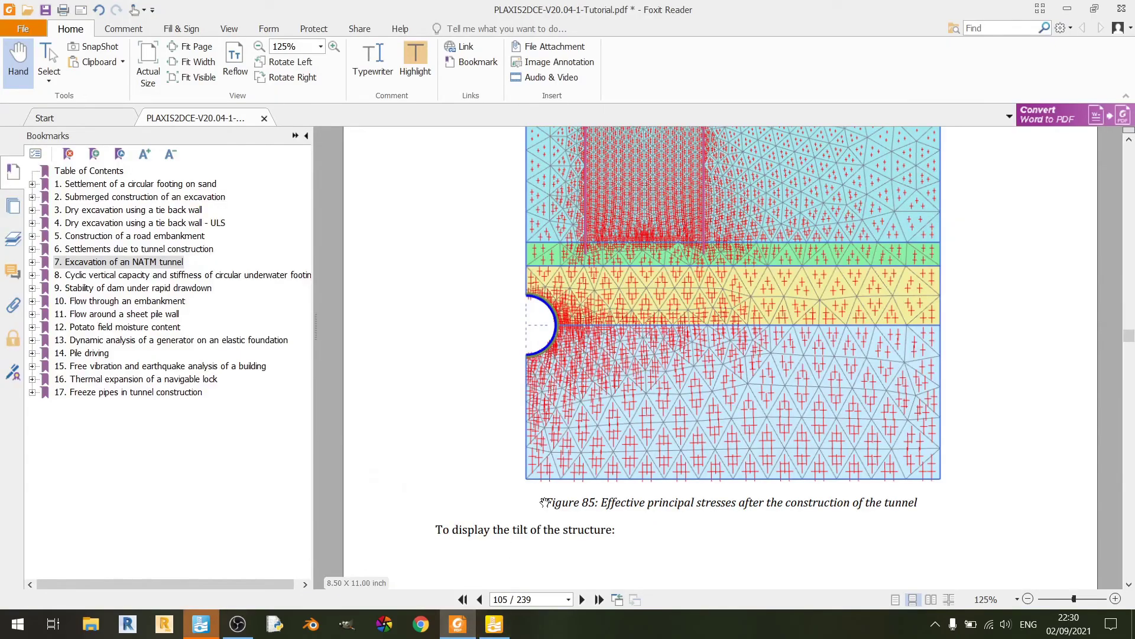
# Step: Switch to the tutorial PDF in Foxit Reader and read the distance measurement instructions for displaying the tilt of the structure
pyautogui.click(458, 623)
pyautogui.scroll(-5, 649, 410)
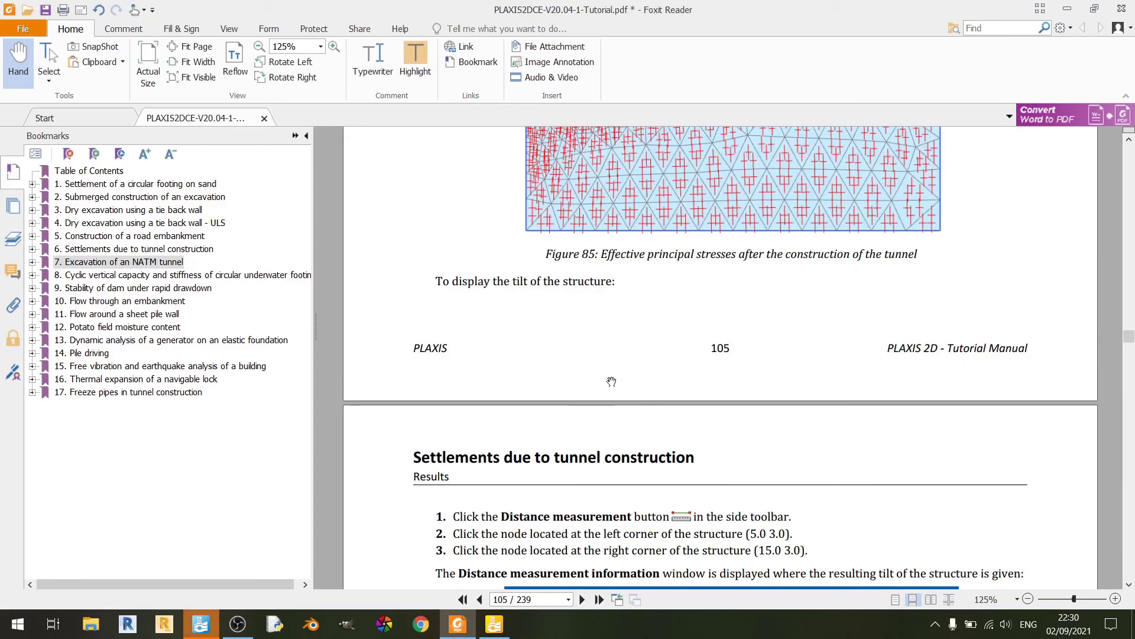
pyautogui.scroll(-2, 589, 290)
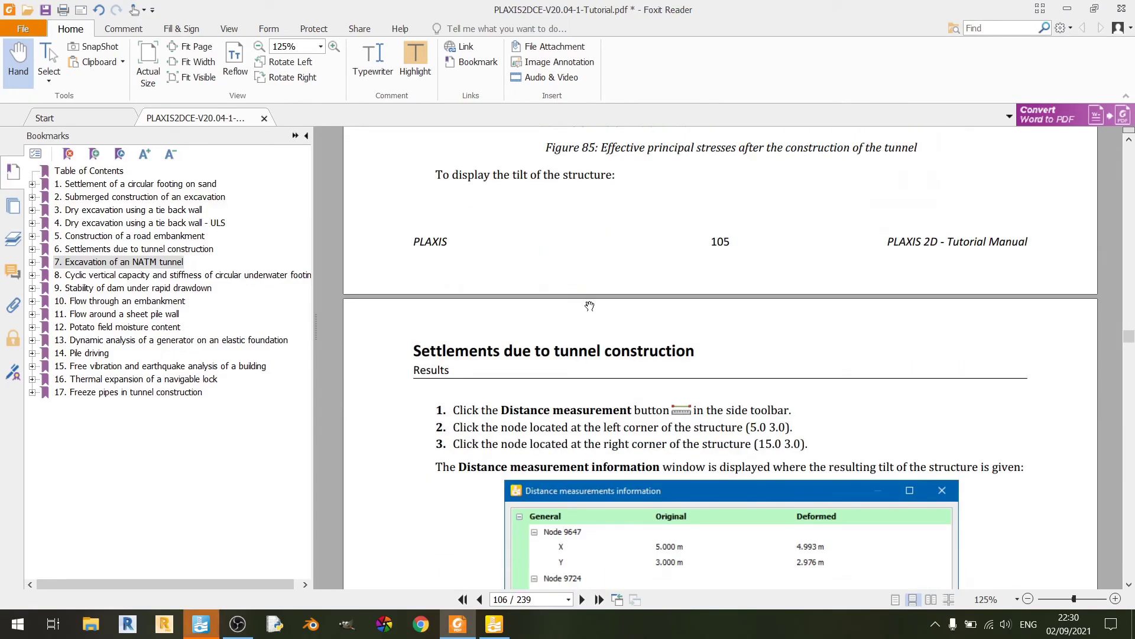
pyautogui.moveTo(502, 410); pyautogui.dragTo(668, 411)
pyautogui.scroll(-1, 656, 365)
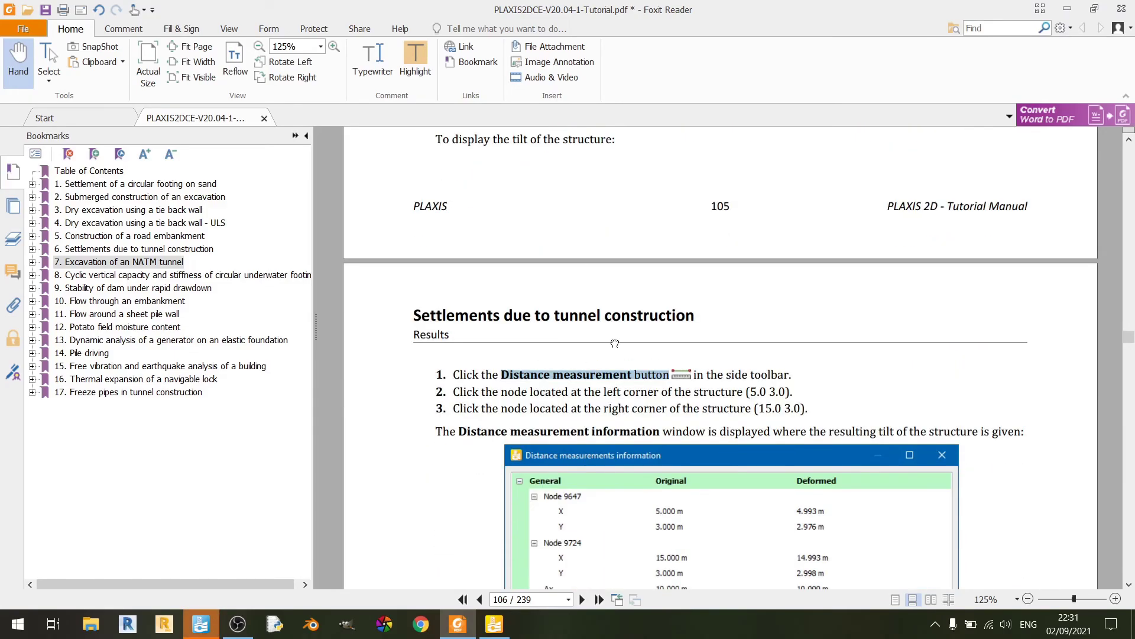
pyautogui.click(615, 343)
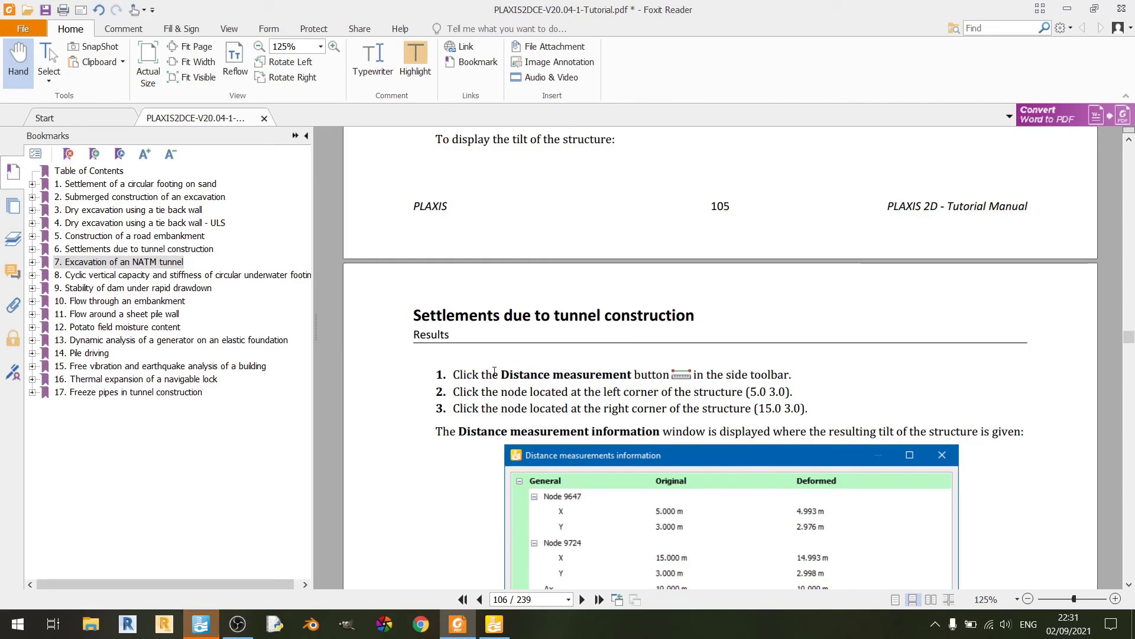
pyautogui.moveTo(500, 373); pyautogui.dragTo(670, 375)
# Step: In PLAXIS Output, measure the building's tilt for Lining [Phase_5] between its top corner nodes at (5.0 3.0) and (15.0 3.0)
pyautogui.click(494, 624)
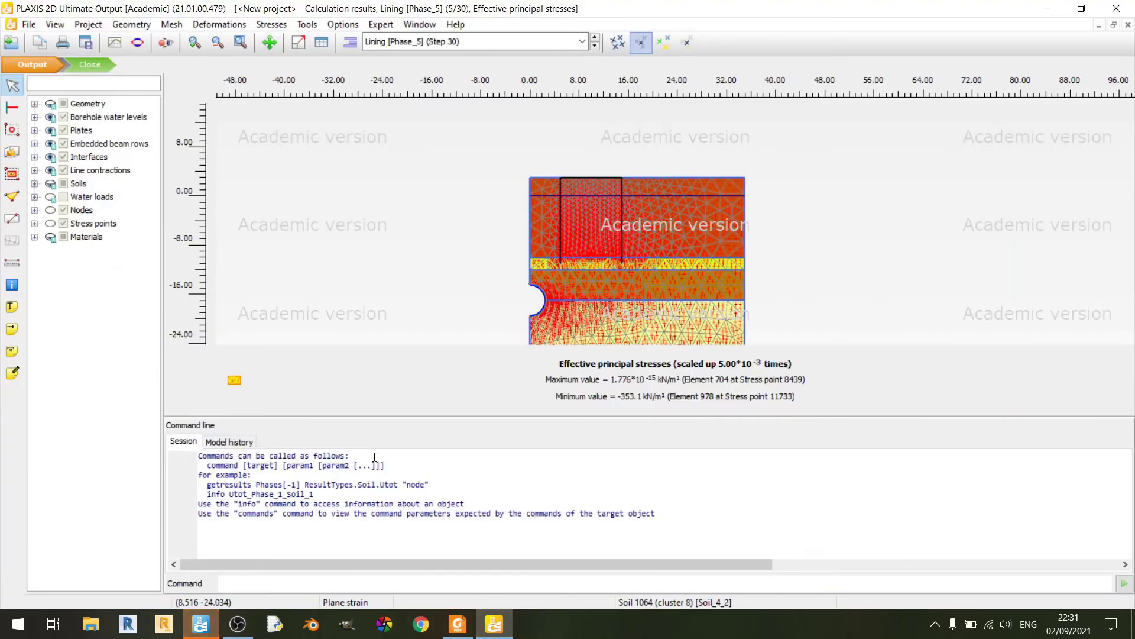
pyautogui.click(12, 265)
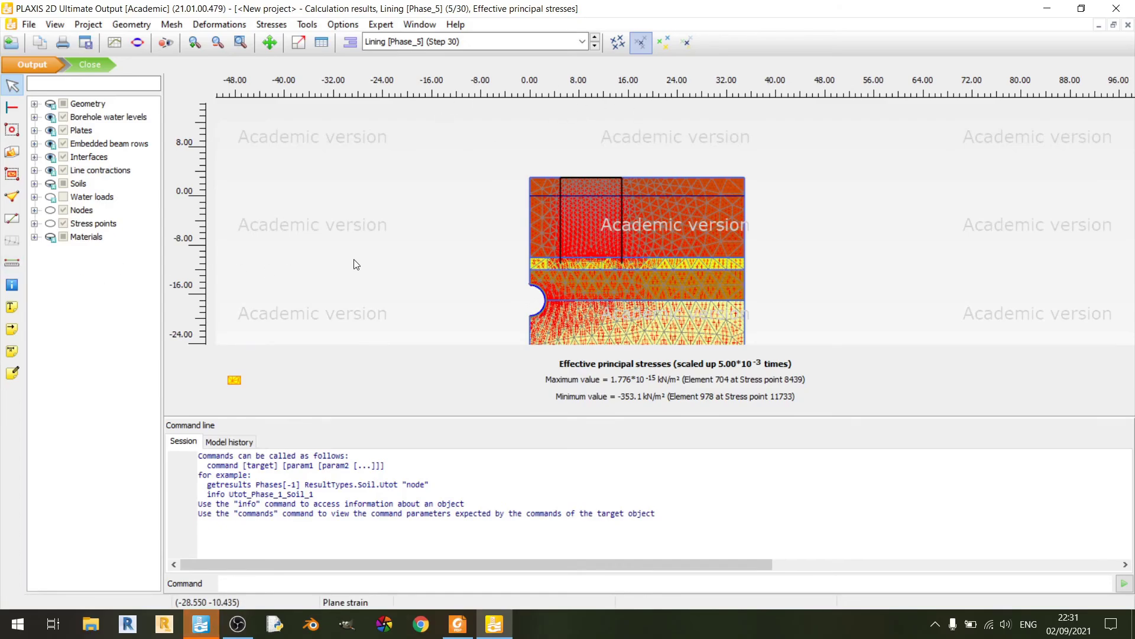
pyautogui.click(10, 268)
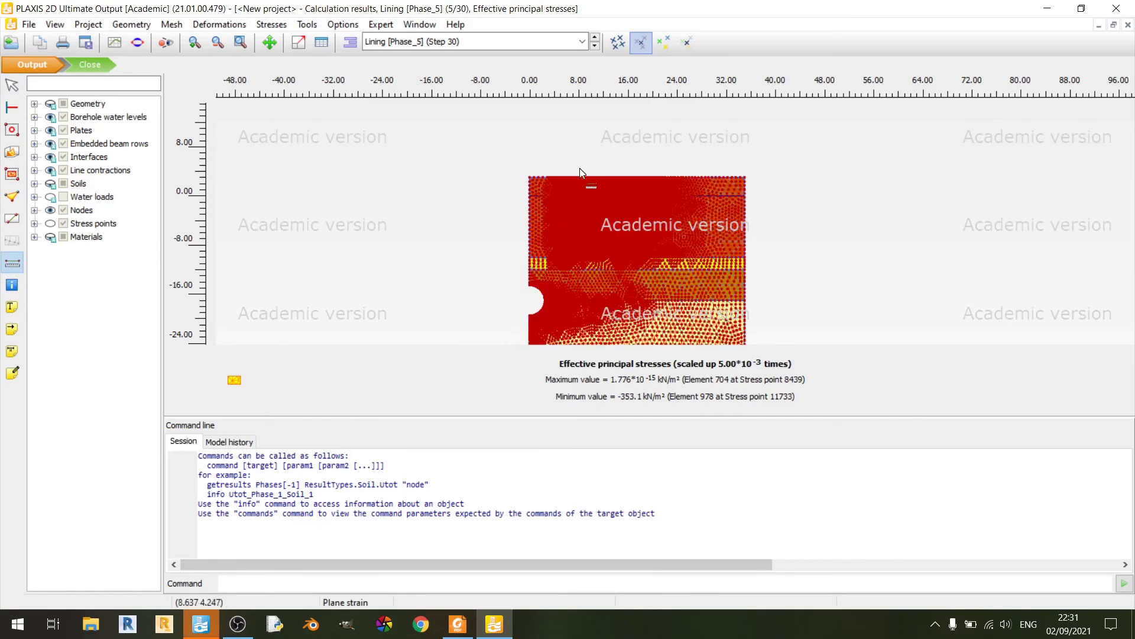
pyautogui.scroll(5, 565, 178)
pyautogui.scroll(5, 487, 179)
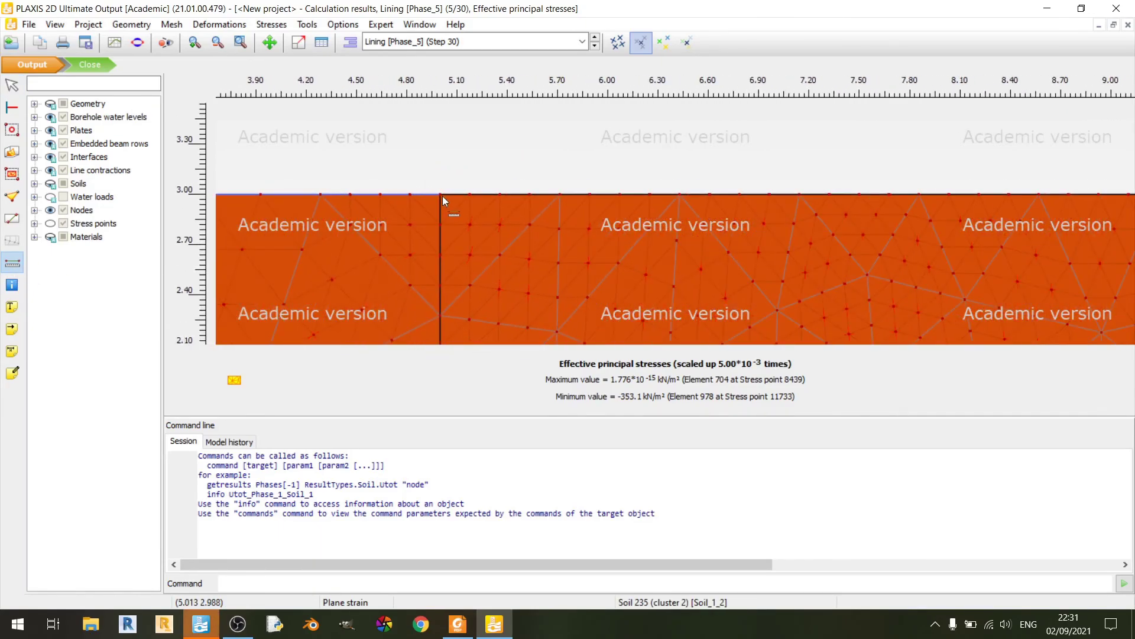
pyautogui.click(441, 194)
pyautogui.scroll(-4, 781, 172)
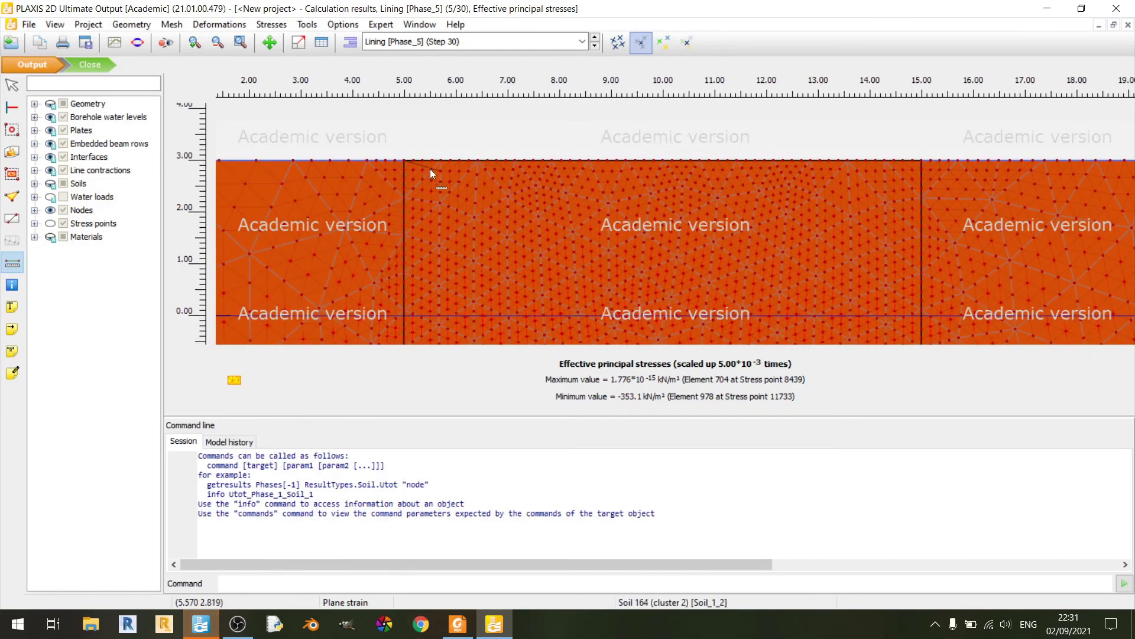
pyautogui.scroll(2, 400, 155)
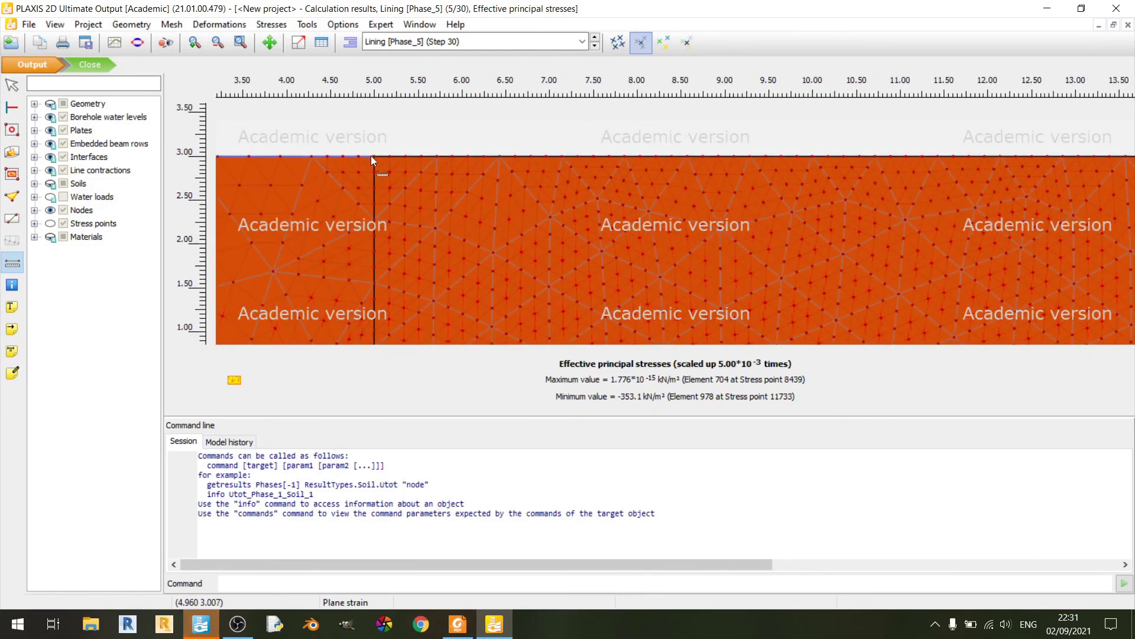
pyautogui.scroll(3, 850, 144)
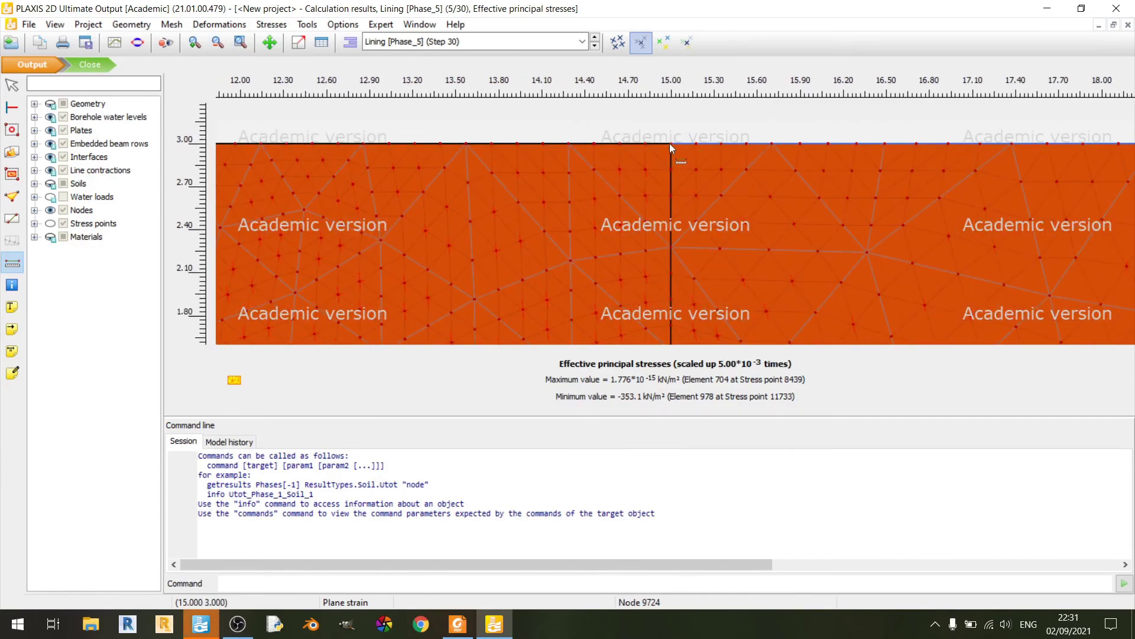
pyautogui.click(669, 143)
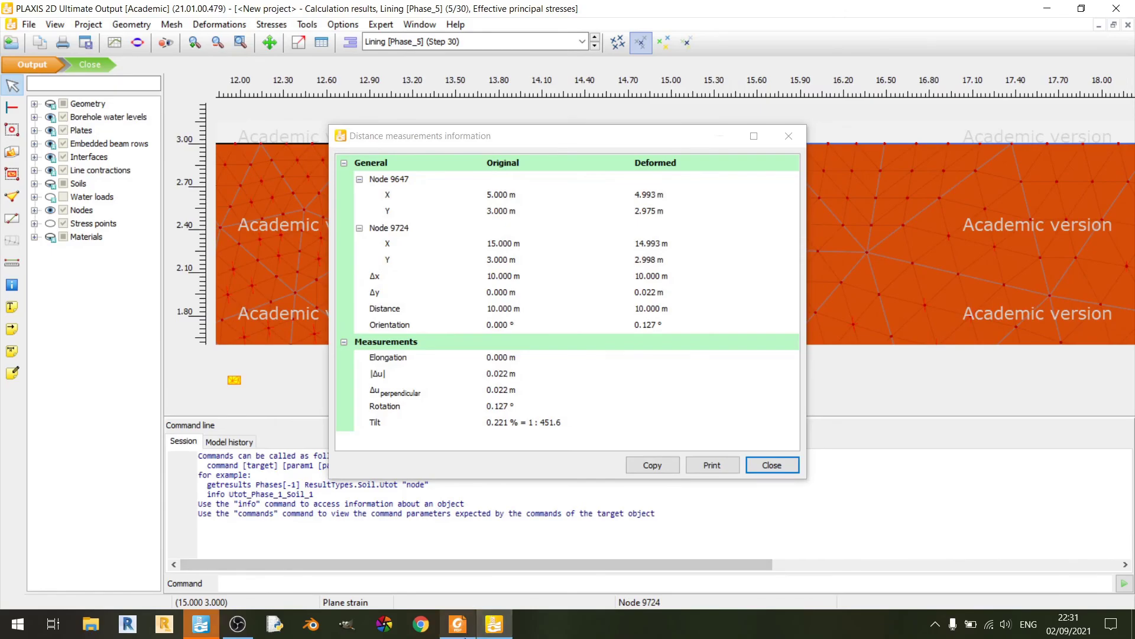
# Step: Compare the distance measurement information in PLAXIS Output with Figure 86 in the tutorial PDF, including the deformed node coordinates
pyautogui.click(458, 624)
pyautogui.scroll(-5, 873, 192)
pyautogui.scroll(2, 873, 192)
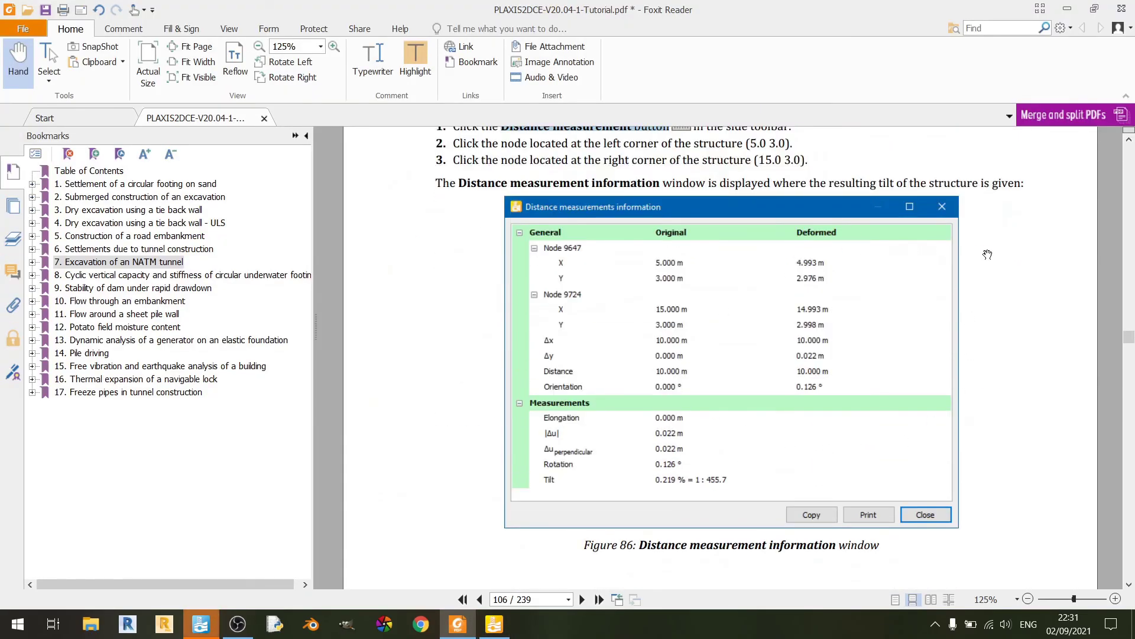
pyautogui.click(494, 624)
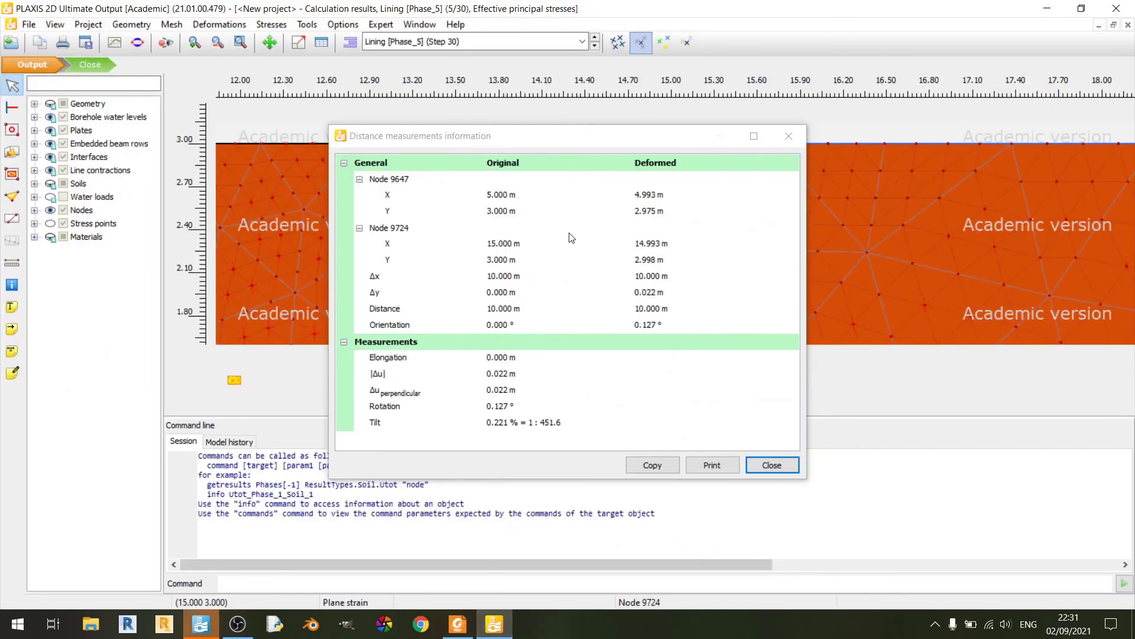
pyautogui.click(660, 199)
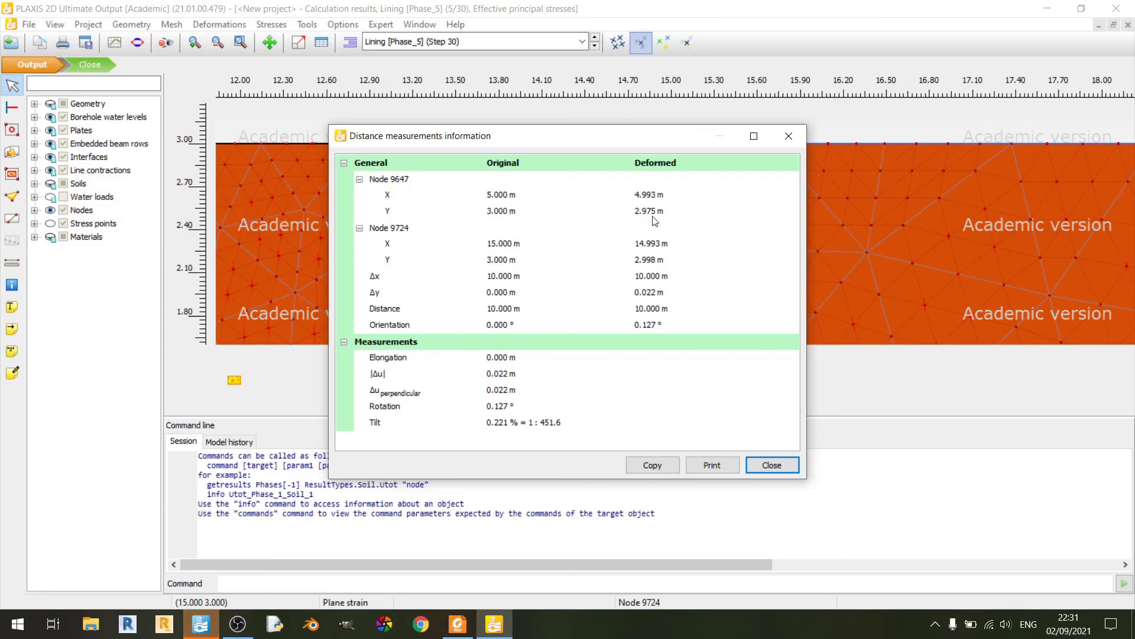
pyautogui.click(457, 624)
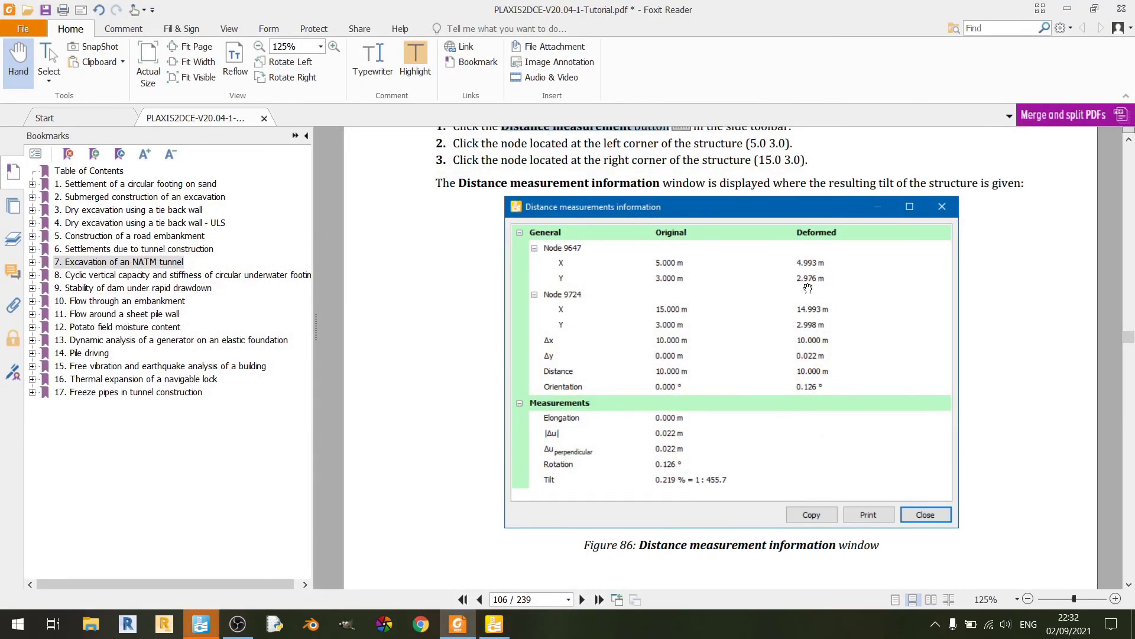
pyautogui.click(504, 625)
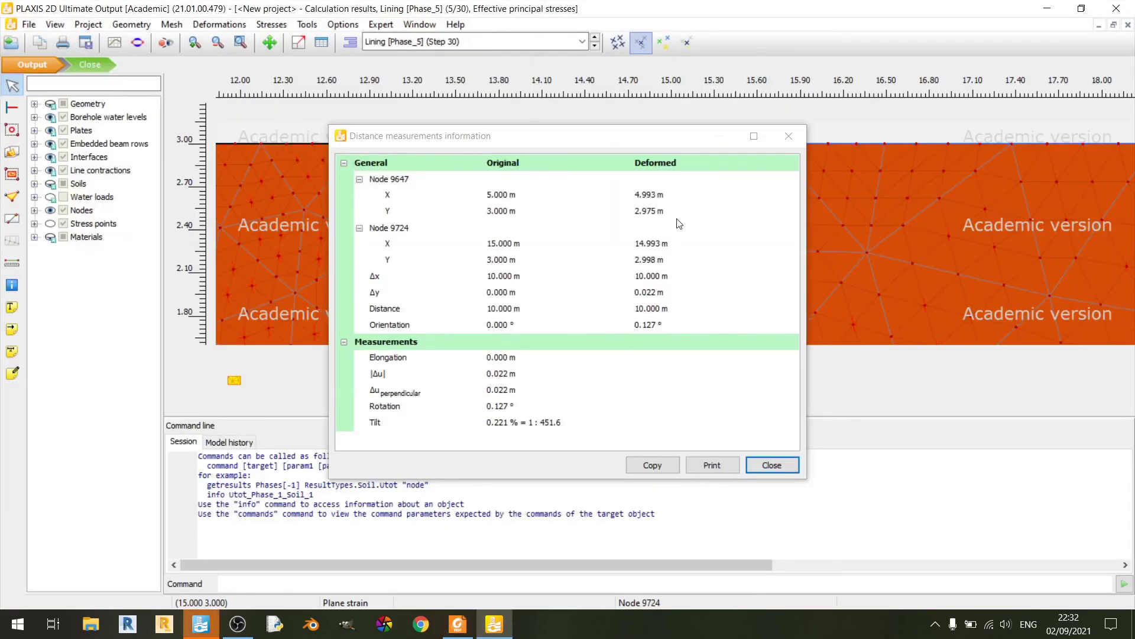